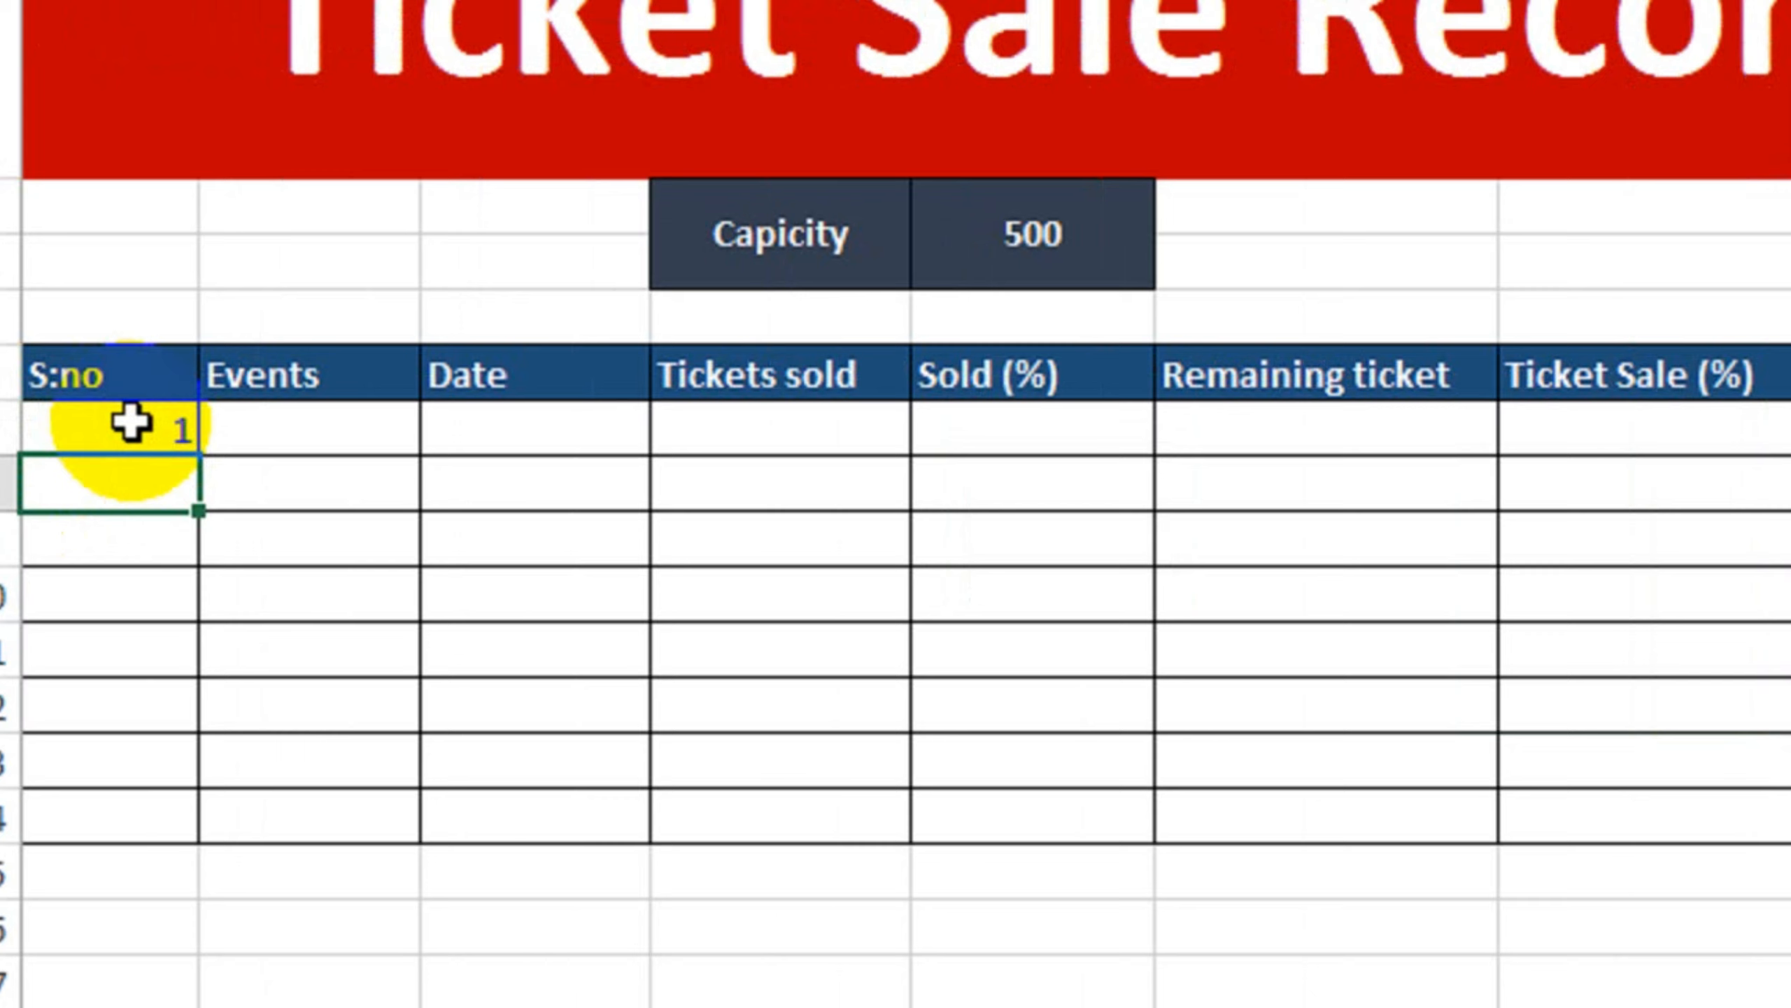
Step: Enter 2 as the second serial number and fill the S:no series down to 8
{"action": "type", "text": "2"}
{"action": "key", "text": "Return"}
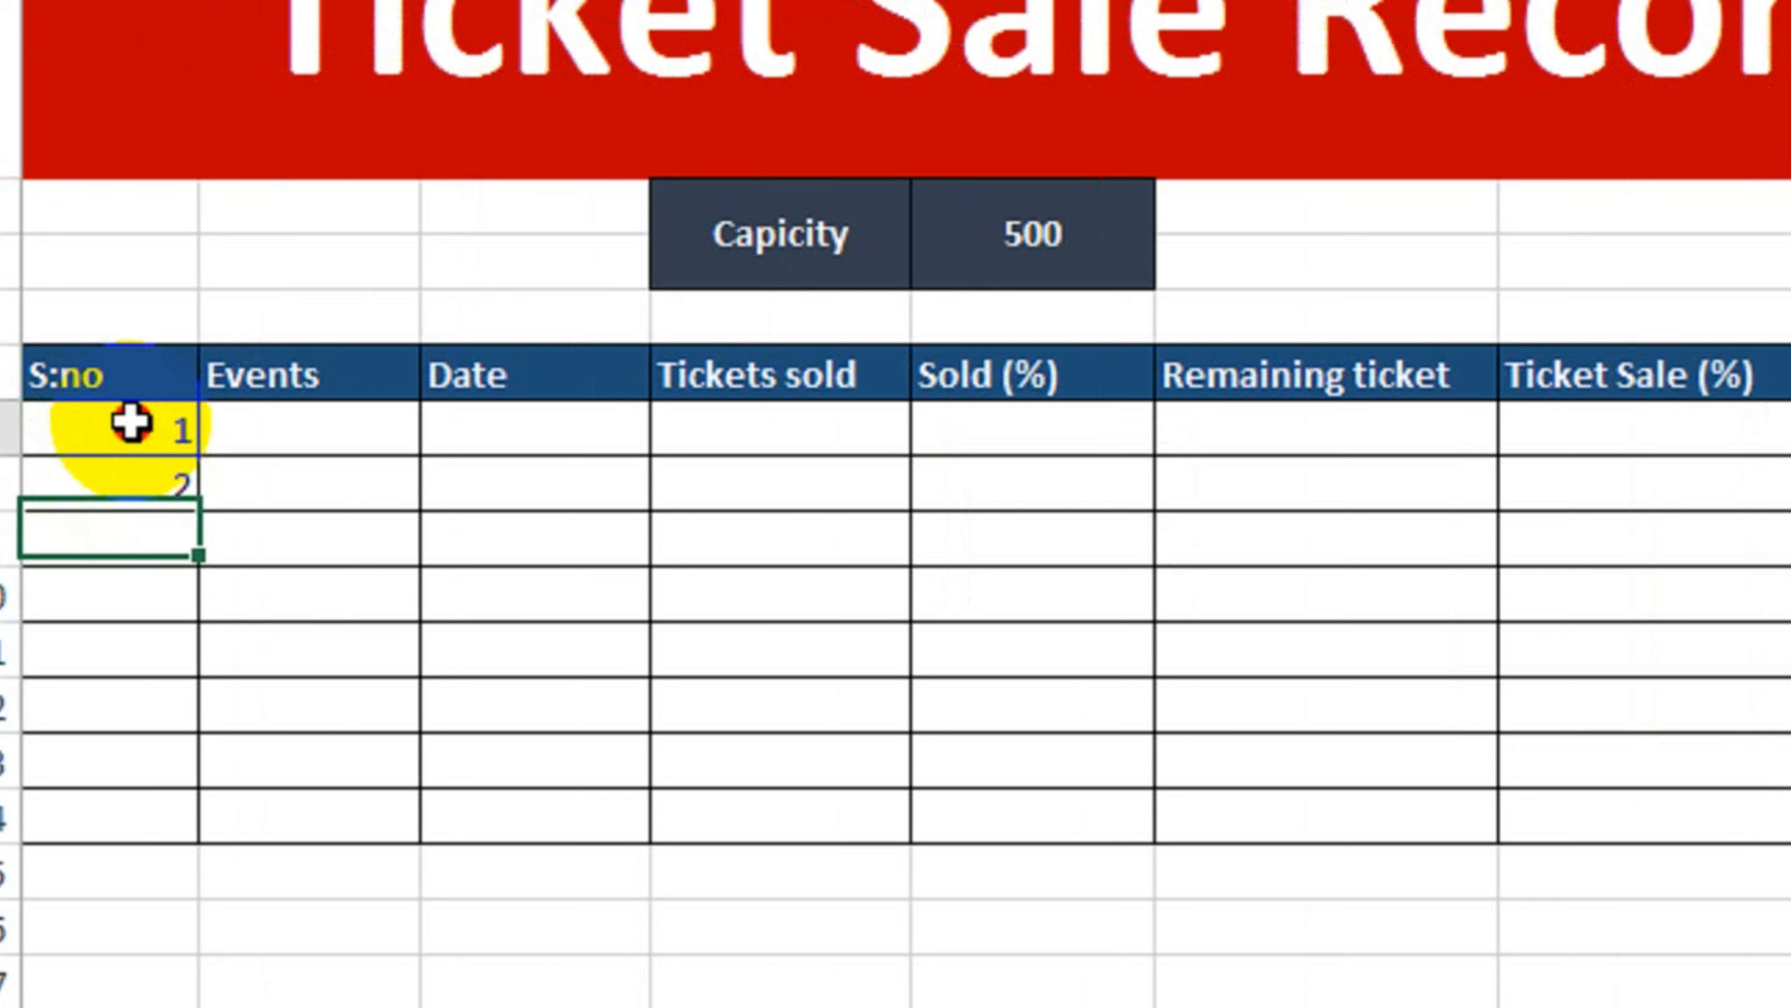
{"action": "left_click_drag", "start_coordinate": [131, 422], "coordinate": [192, 822]}
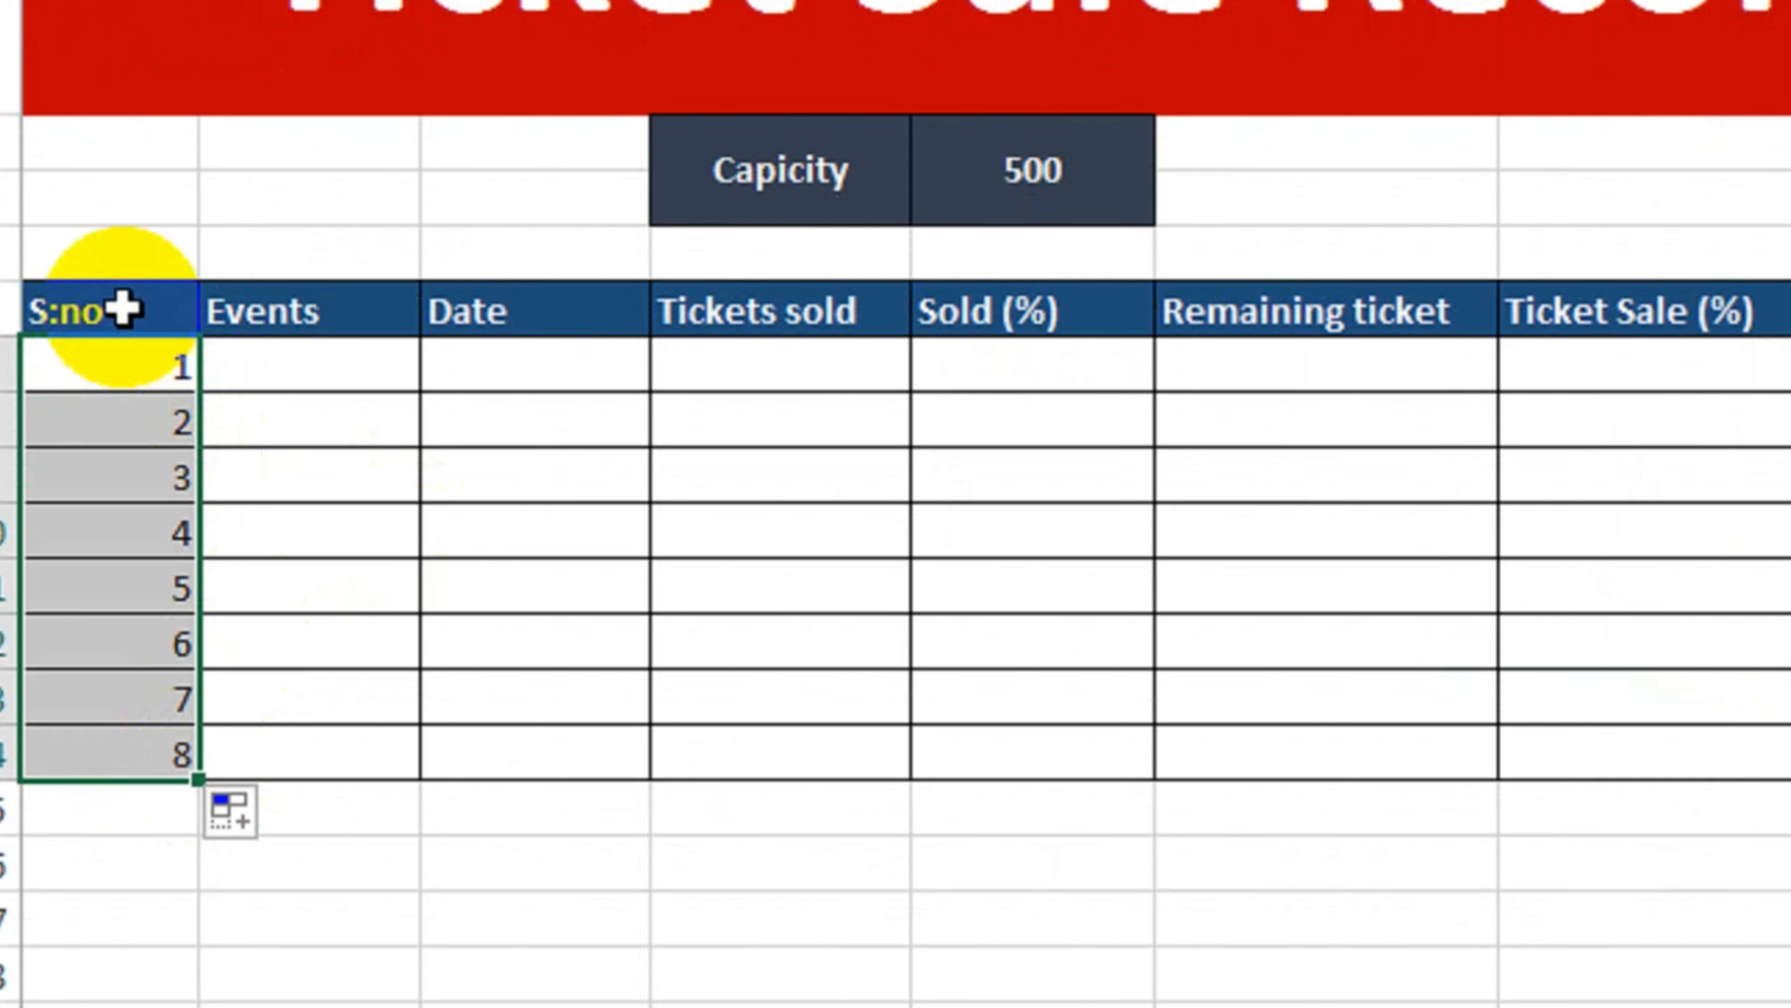
{"action": "left_click_drag", "start_coordinate": [125, 304], "coordinate": [211, 749]}
Step: Enter Events-1 in the first Events row and fill the series down to Events-8
{"action": "left_click", "coordinate": [308, 377]}
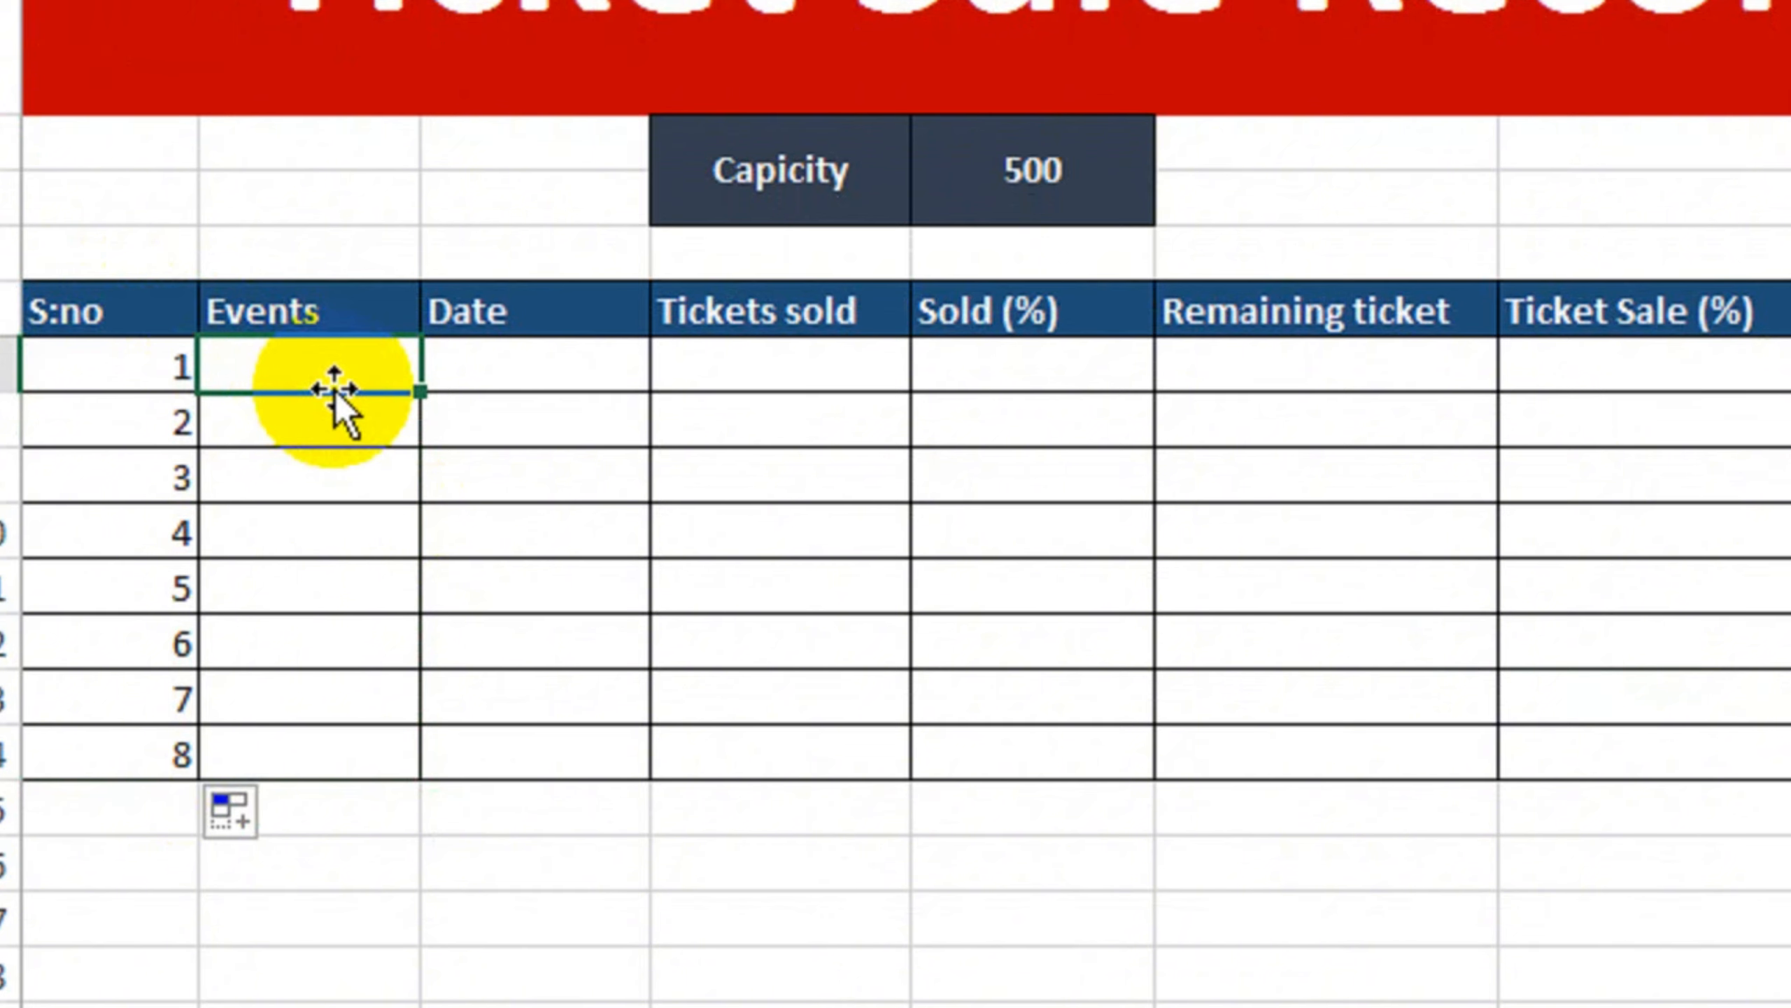
{"action": "type", "text": "Even"}
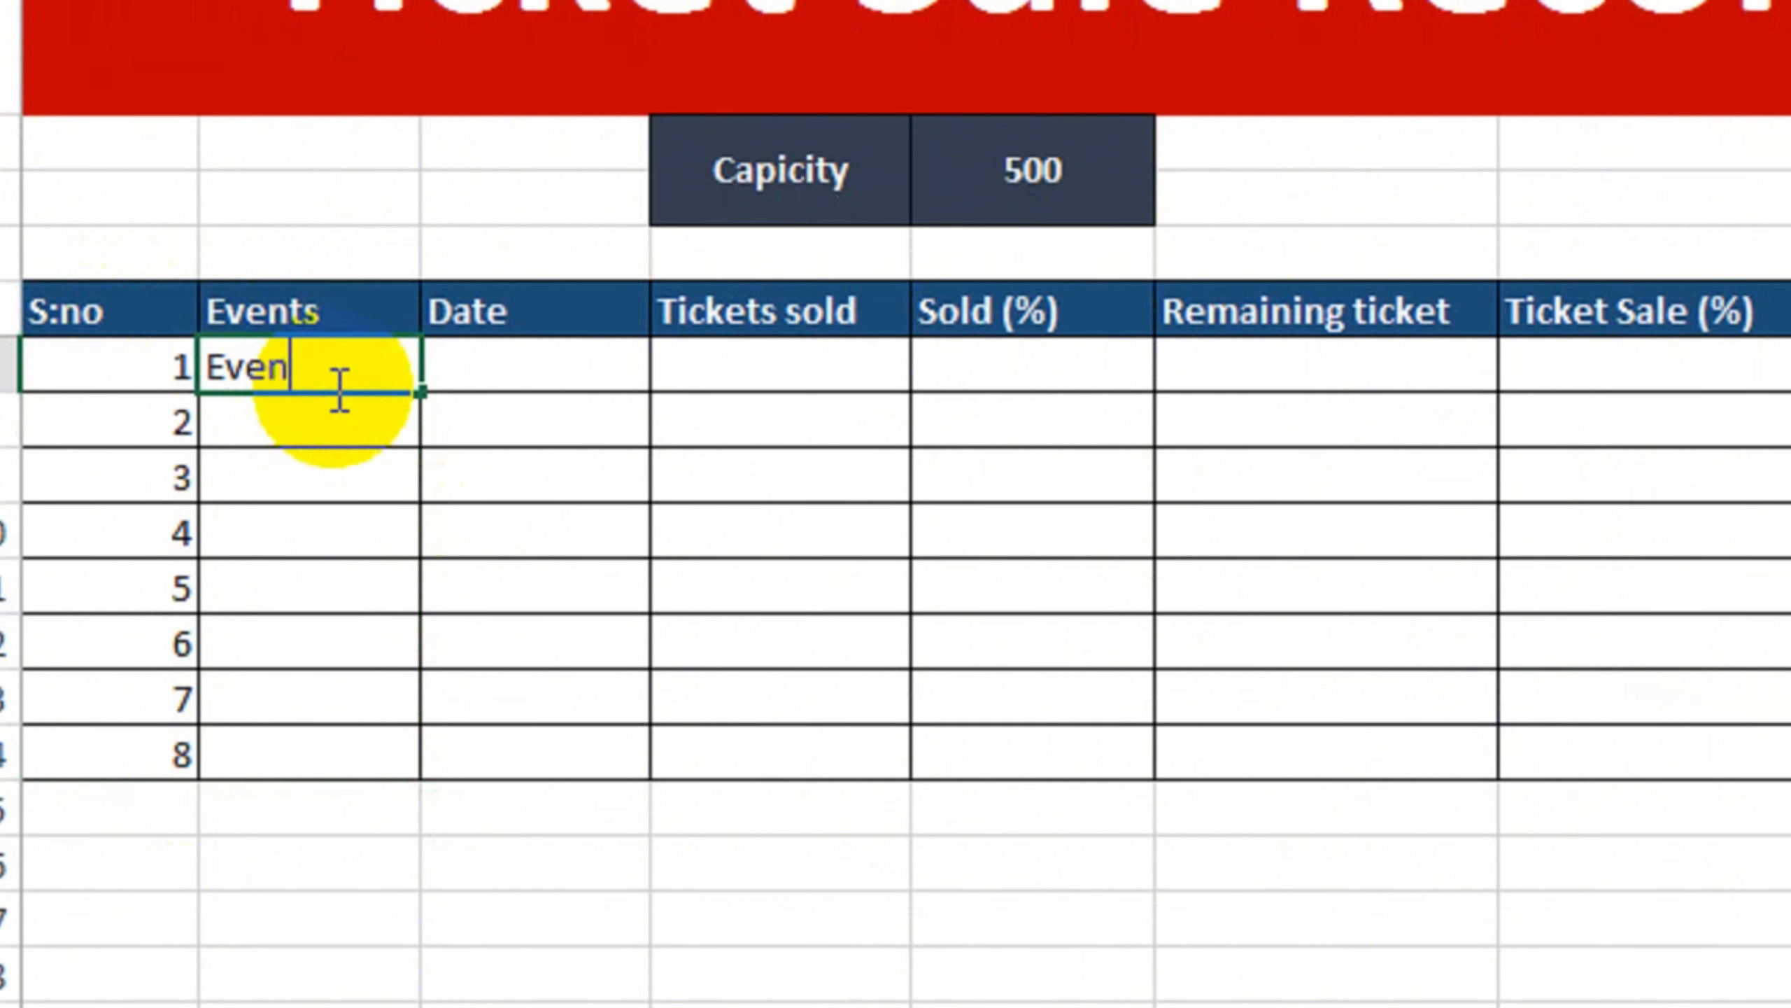
{"action": "type", "text": "ts 1"}
{"action": "key", "text": "Return"}
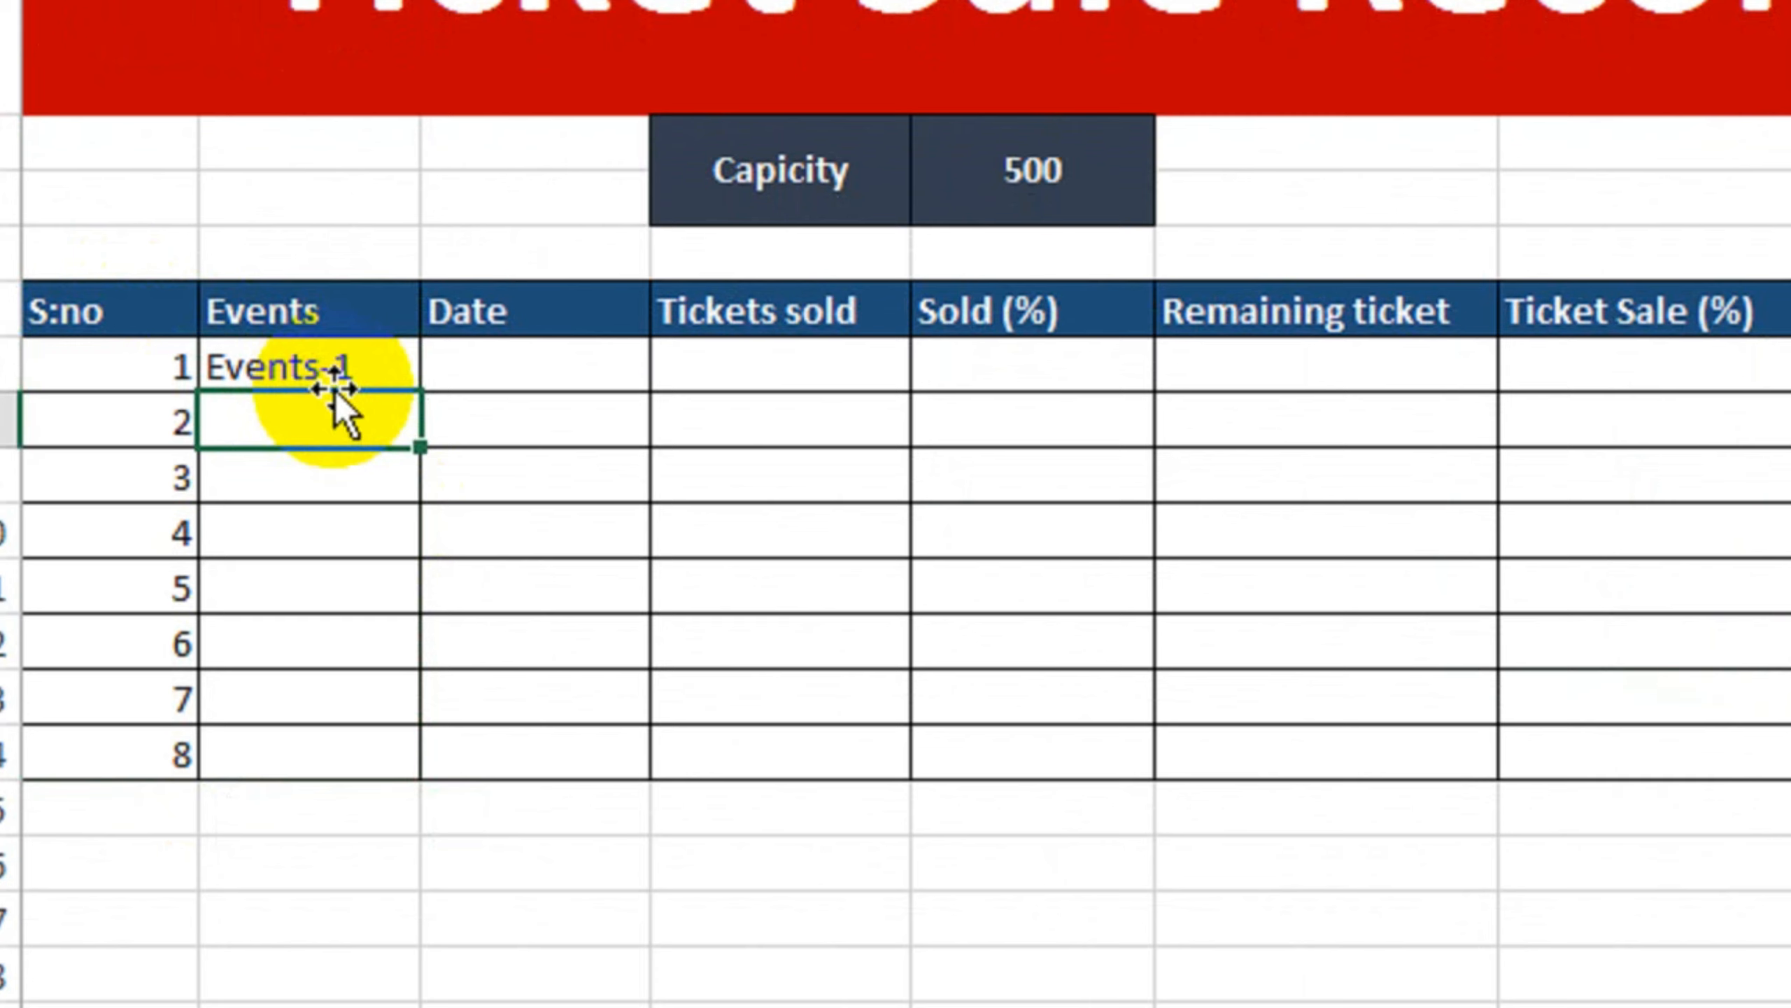
{"action": "left_click", "coordinate": [329, 373]}
{"action": "left_click_drag", "start_coordinate": [419, 392], "coordinate": [417, 762]}
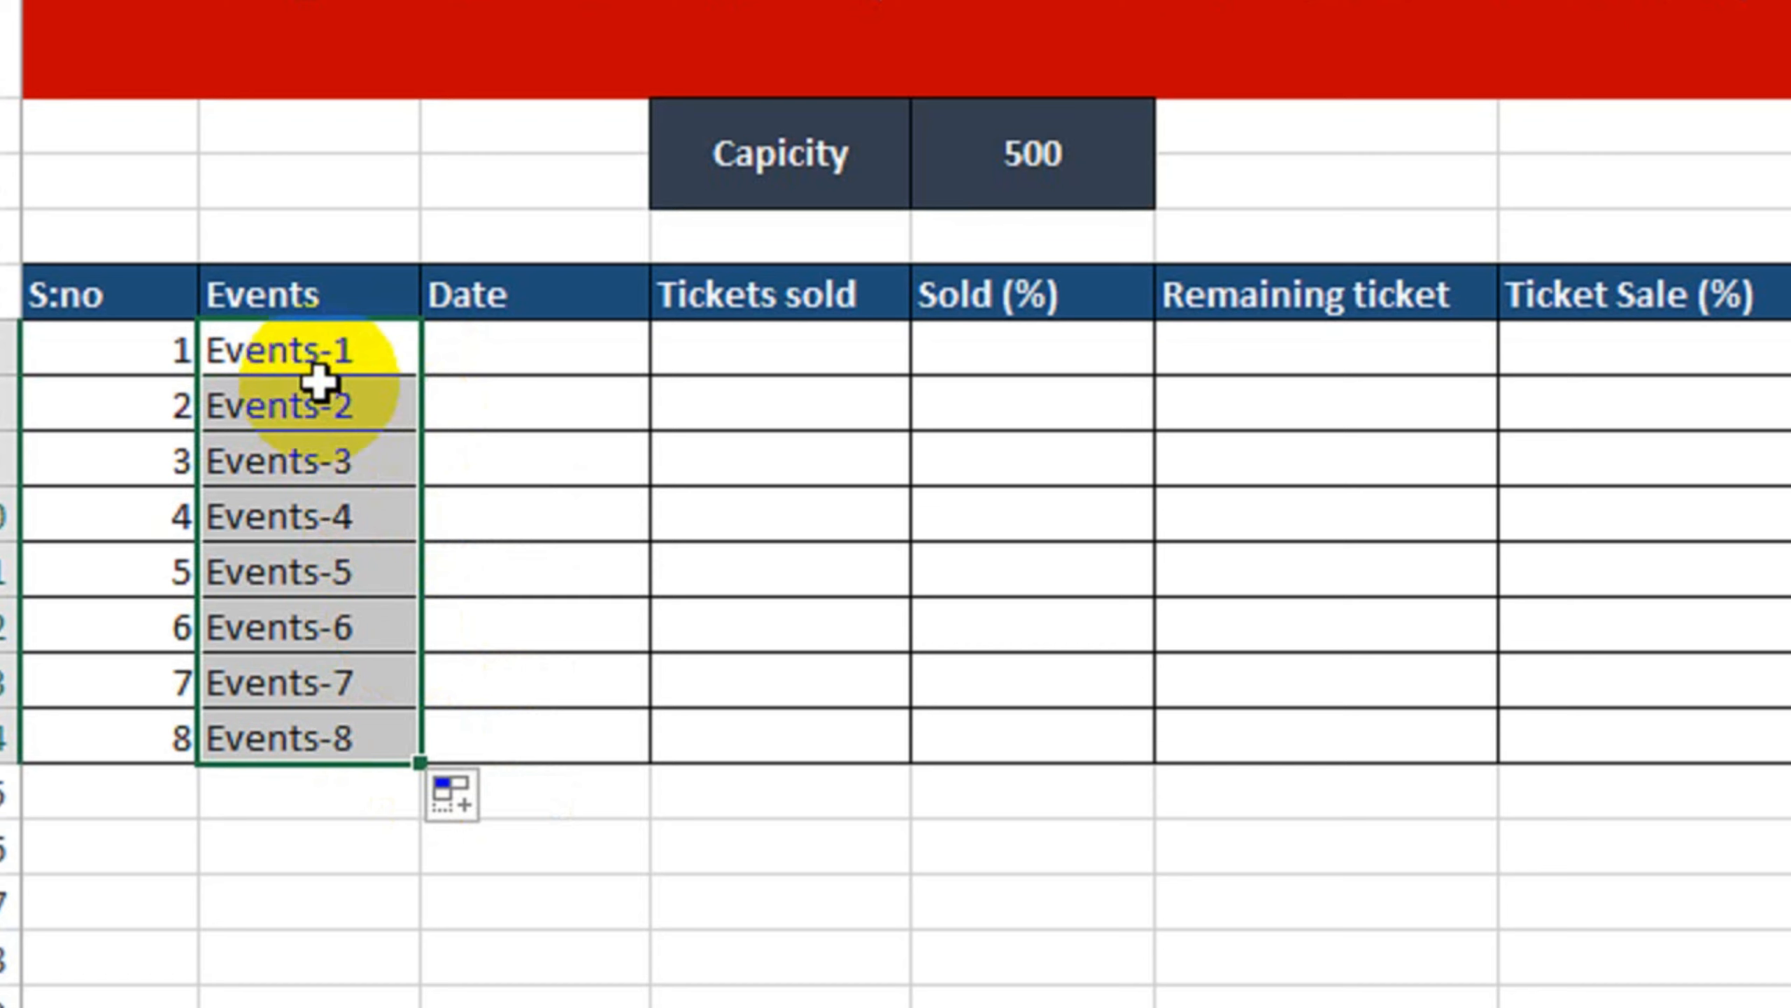
{"action": "left_click_drag", "start_coordinate": [317, 356], "coordinate": [308, 729]}
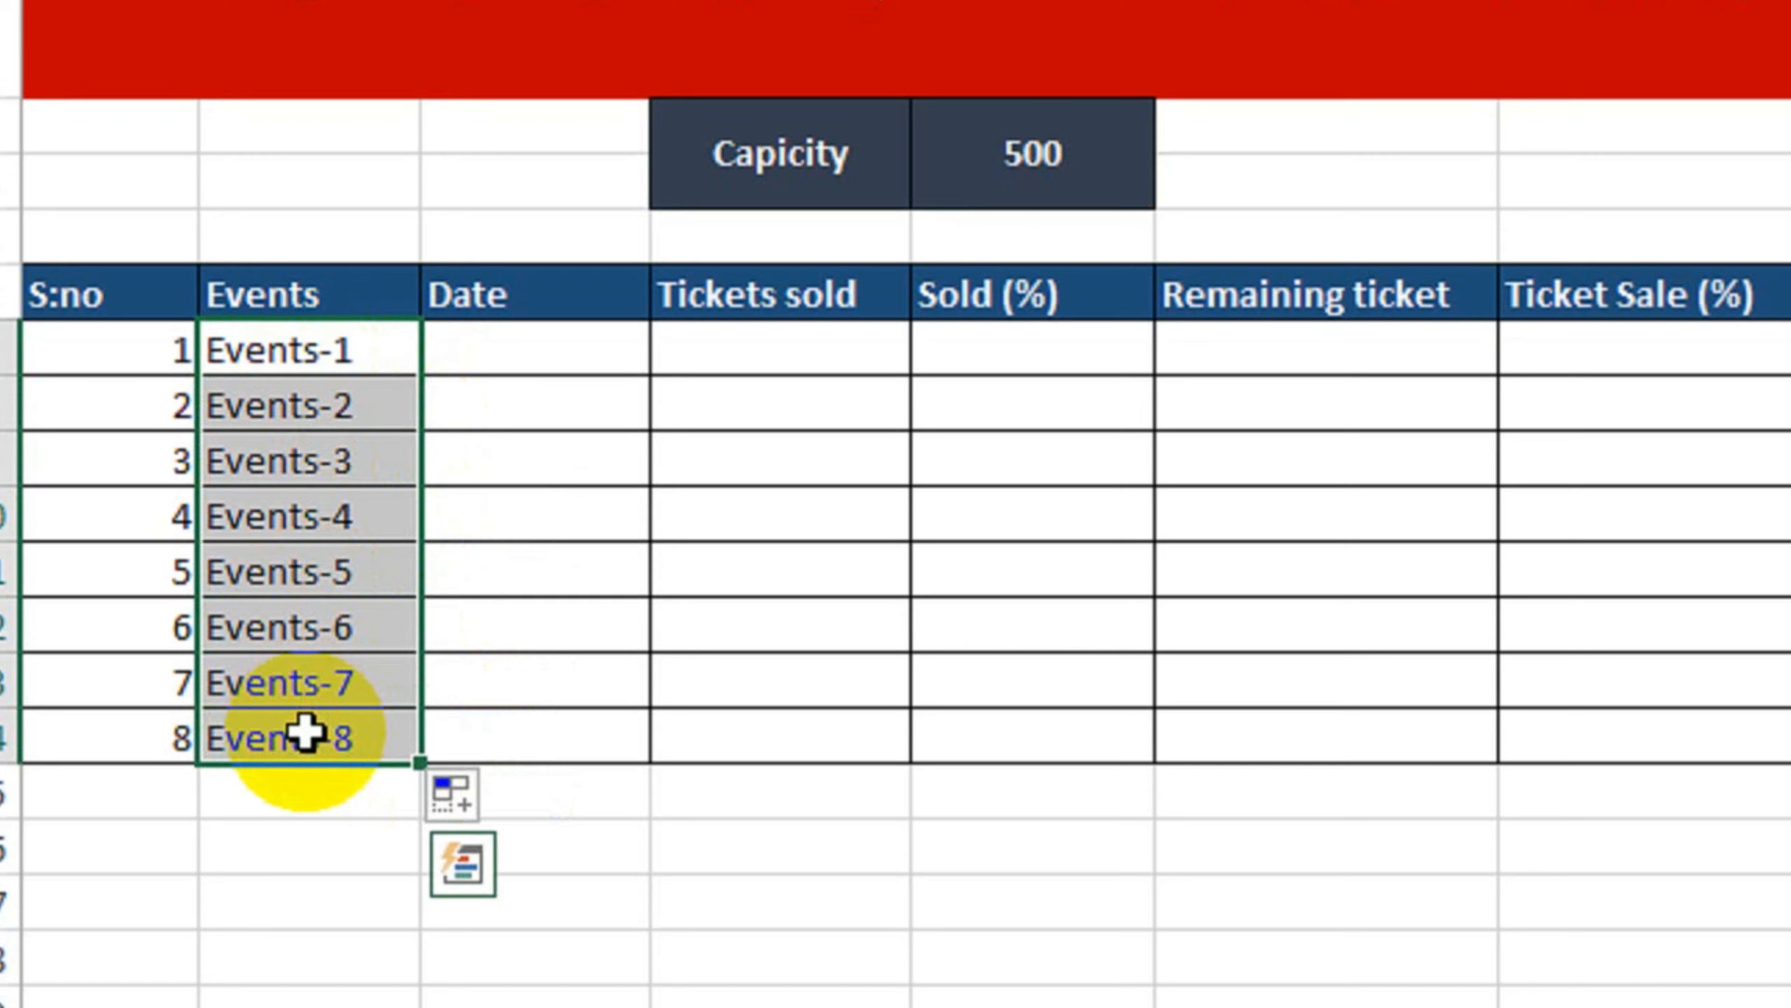
Step: Enter 1-Jan-2022 as the date of Events-1 and fill consecutive dates down to Events-8
{"action": "left_click", "coordinate": [510, 362]}
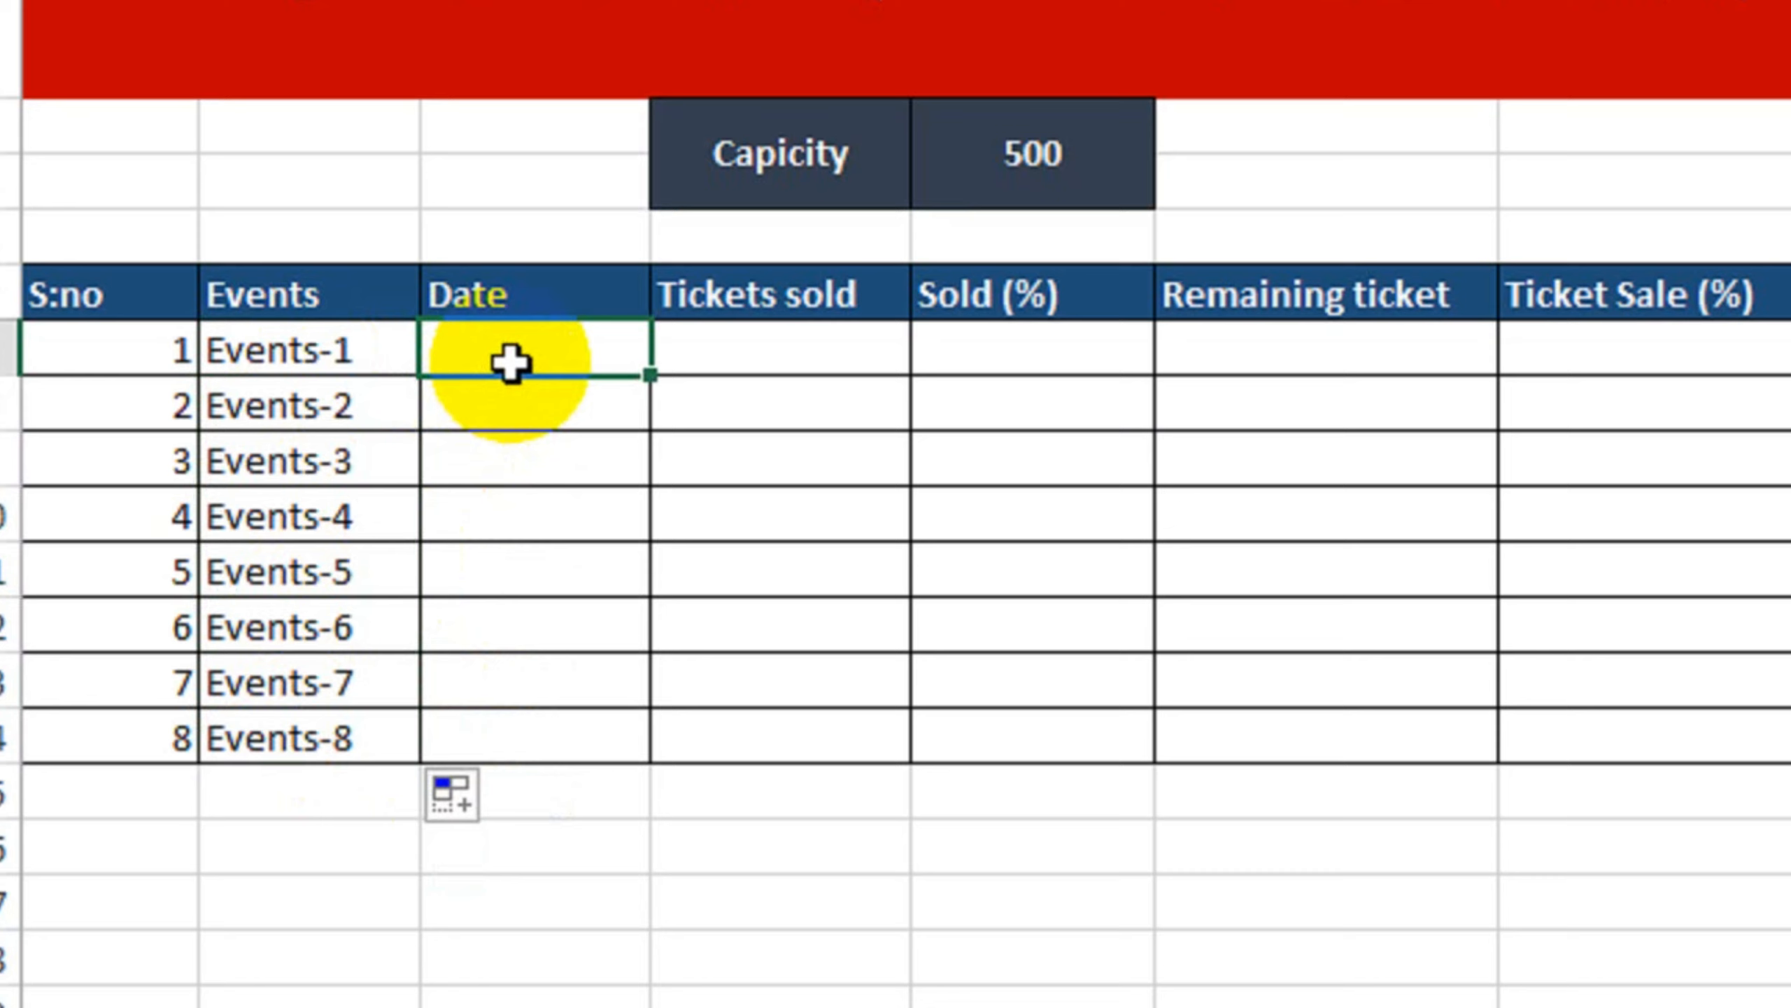
{"action": "type", "text": "1"}
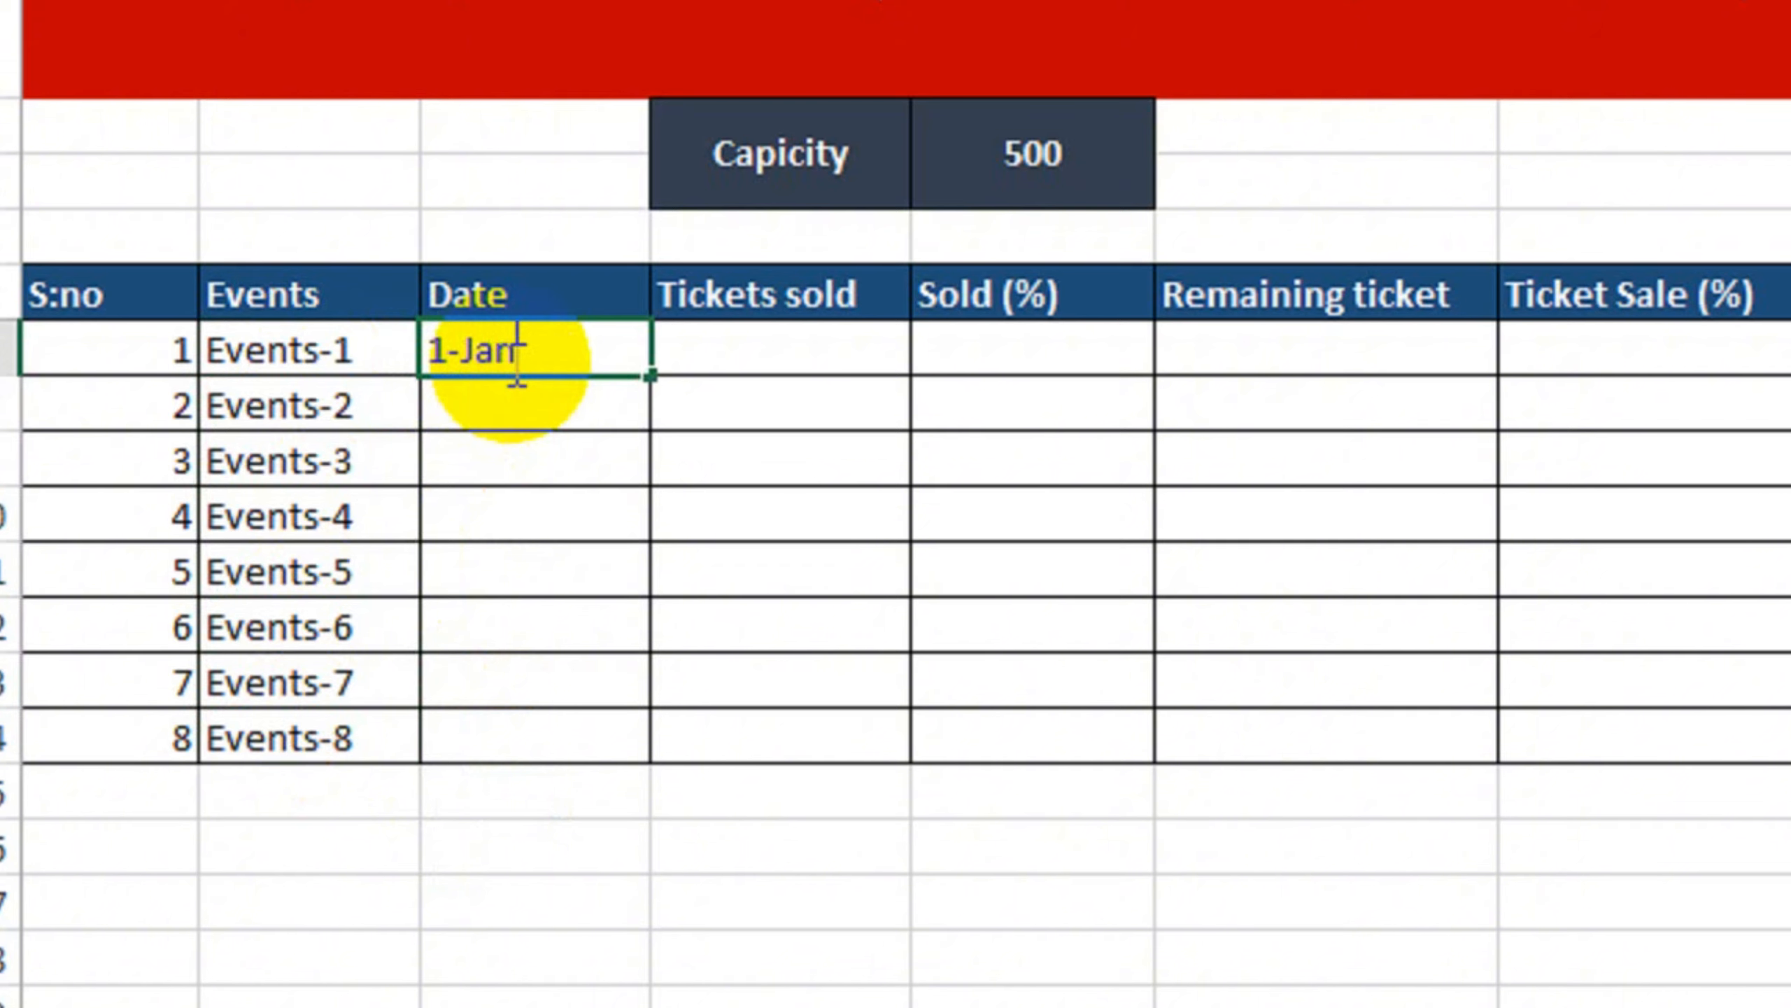
{"action": "type", "text": "-Jan"}
{"action": "key", "text": "ctrl+Return"}
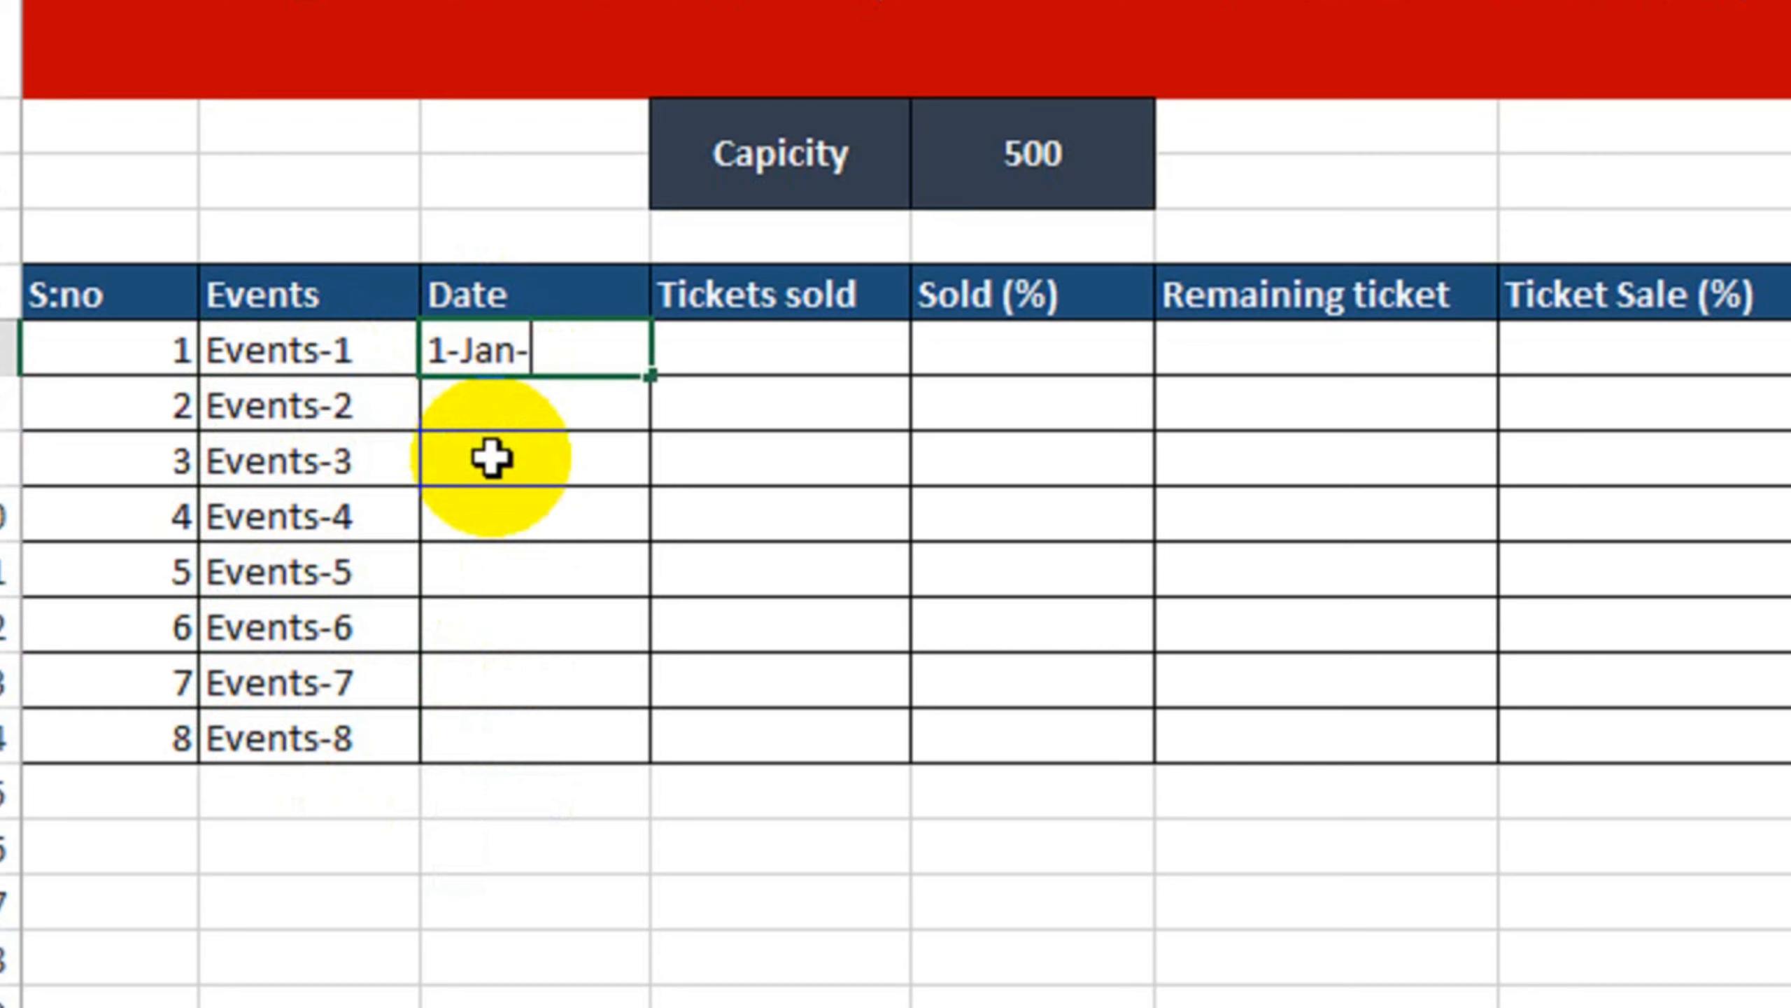
{"action": "type", "text": "2022"}
{"action": "key", "text": "Return"}
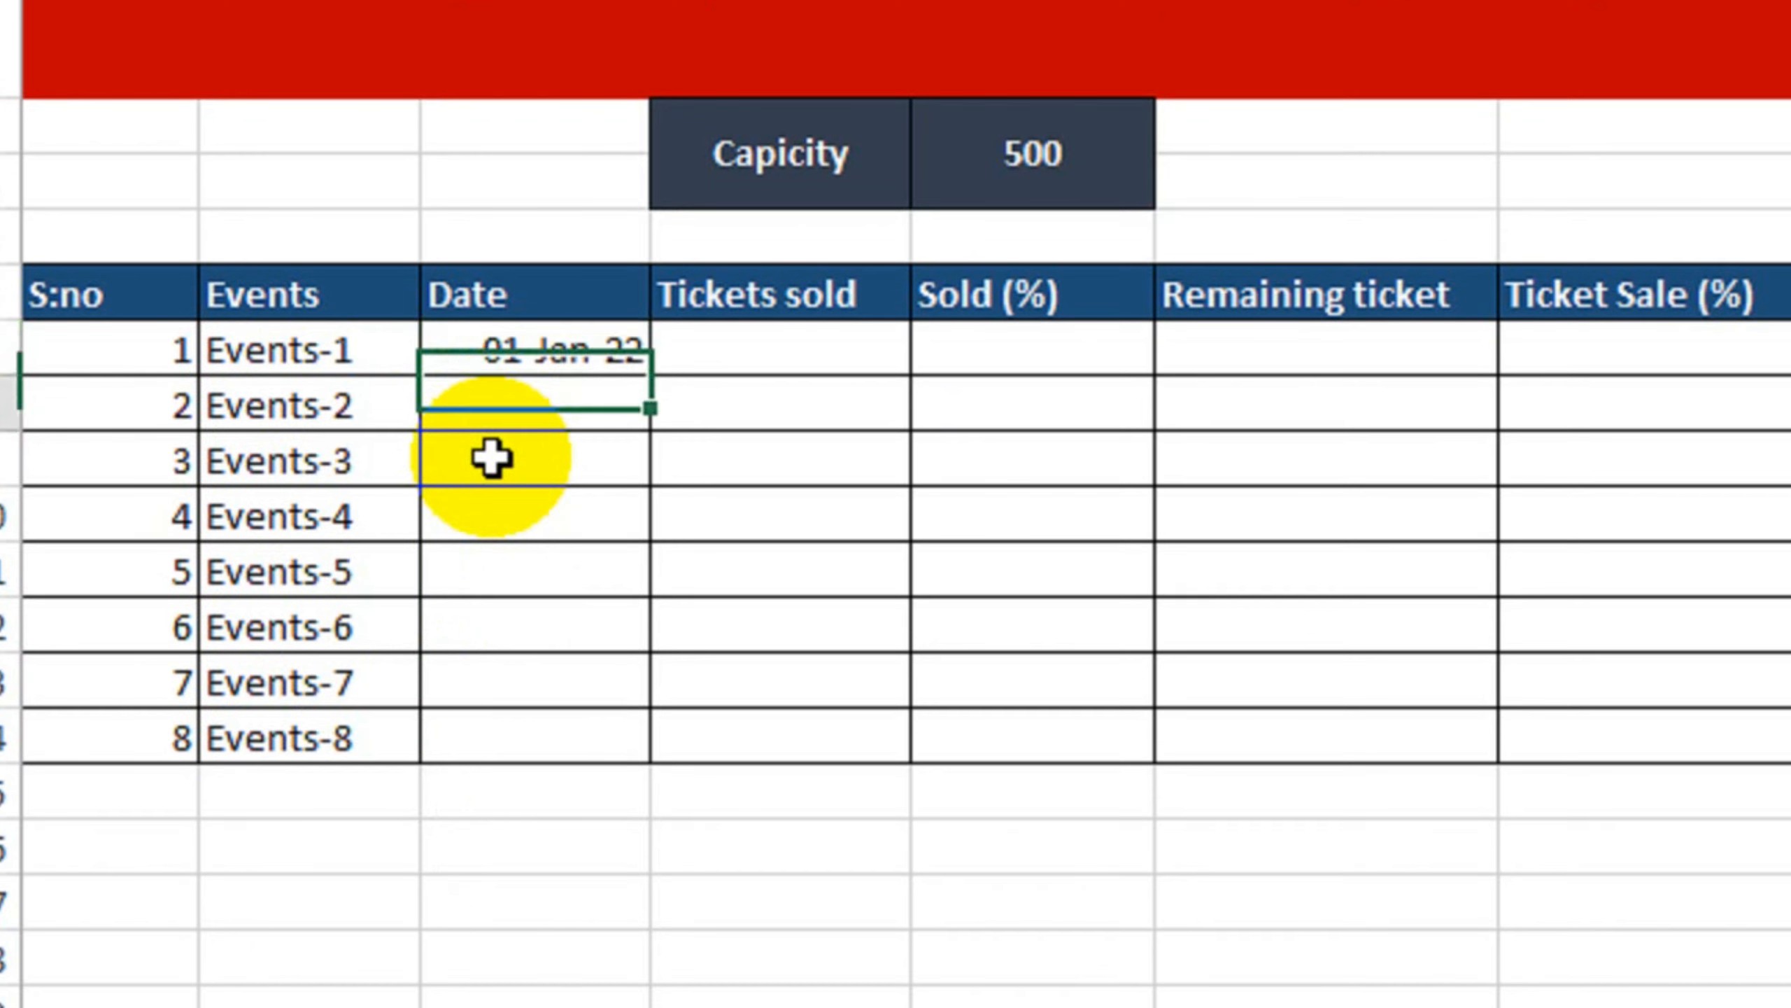
{"action": "type", "text": "."}
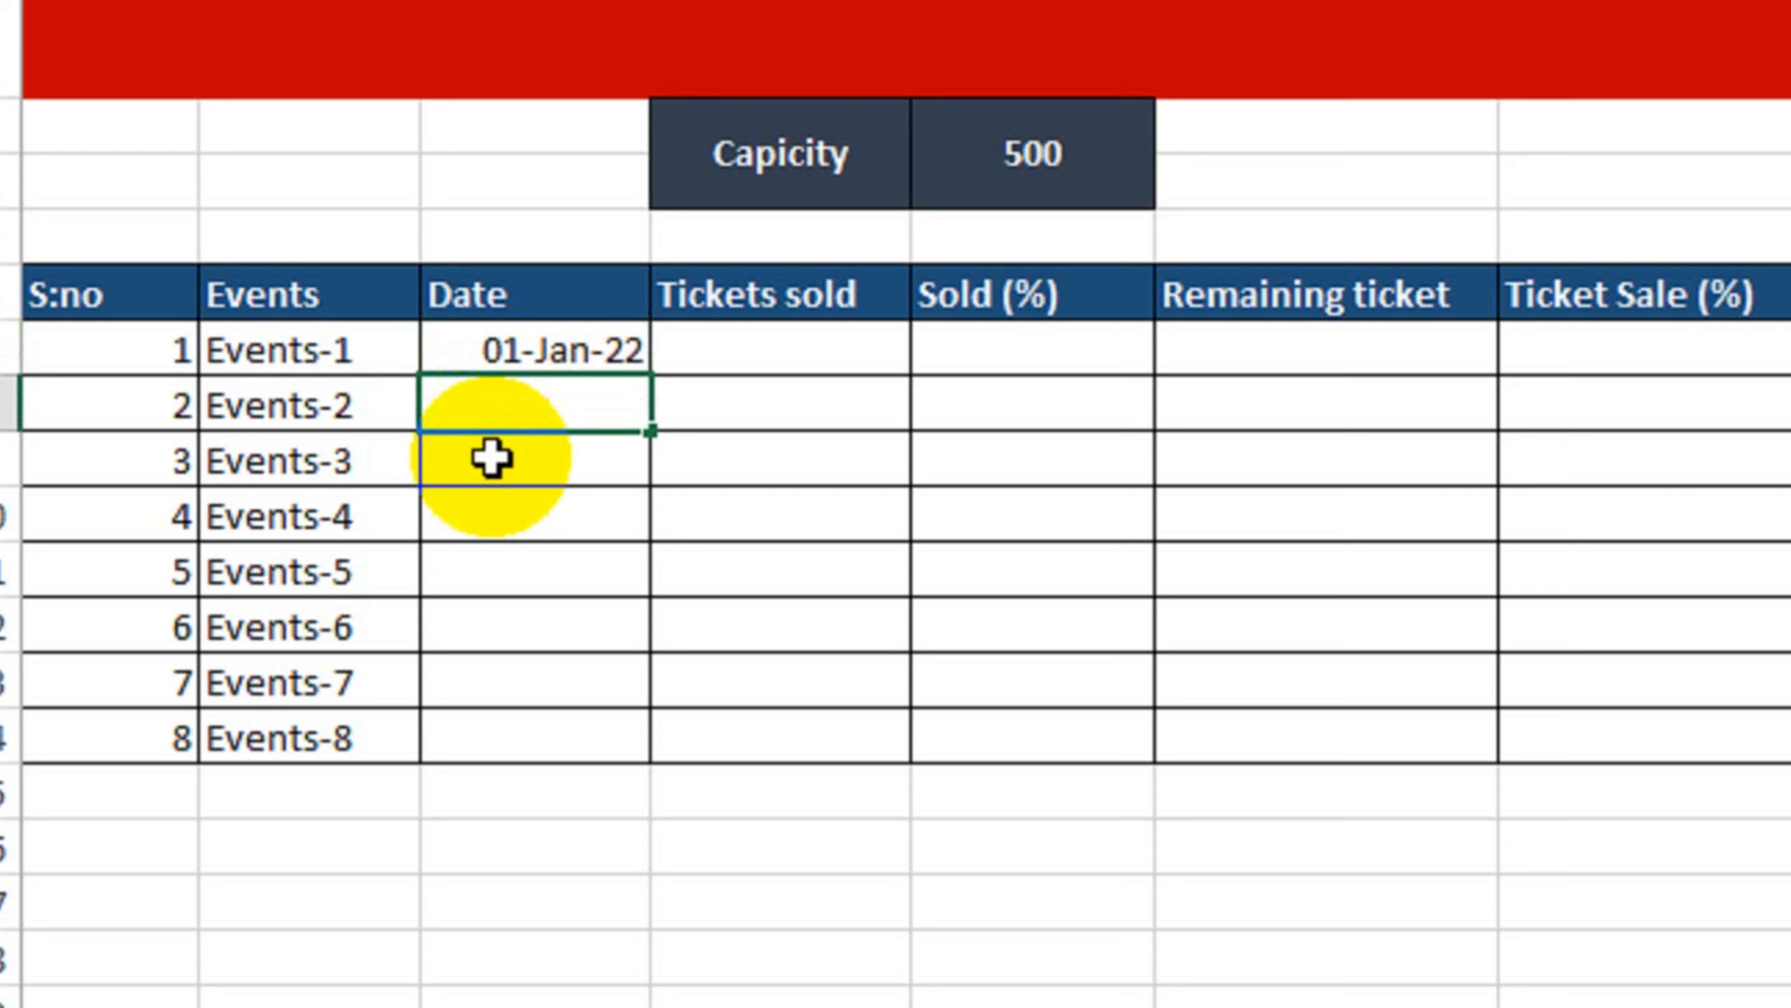
{"action": "left_click", "coordinate": [599, 350]}
{"action": "left_click_drag", "start_coordinate": [650, 374], "coordinate": [638, 766]}
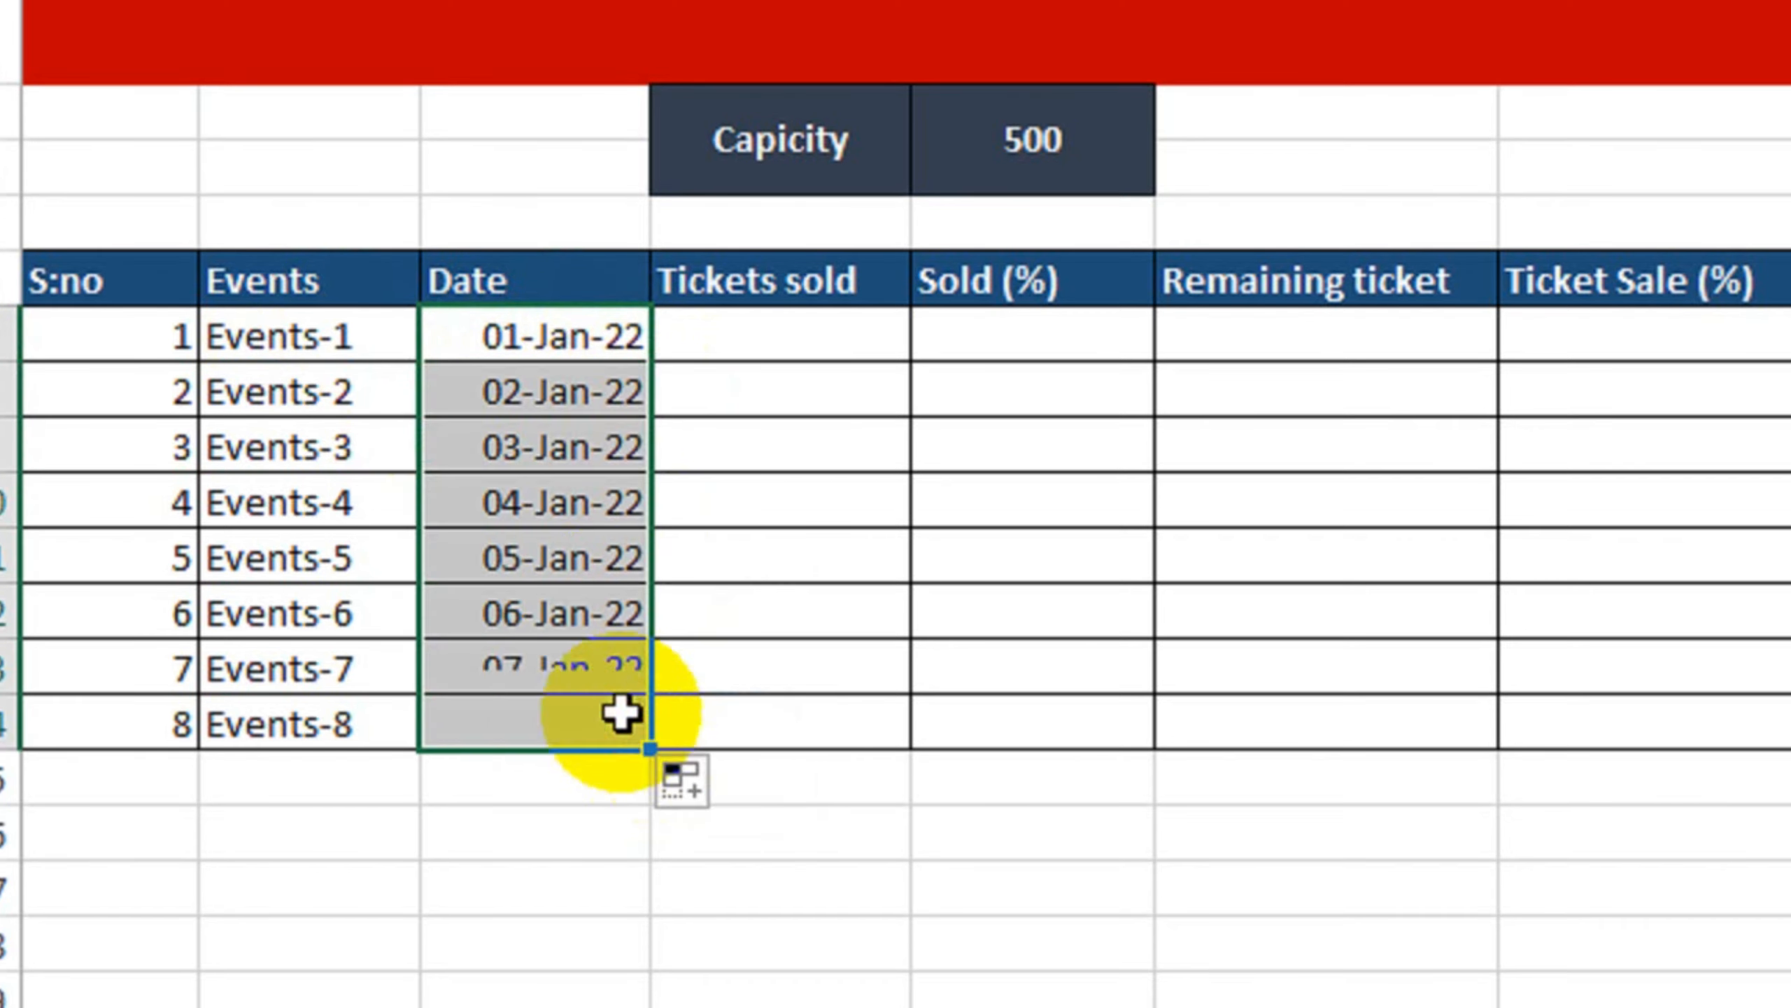
{"action": "left_click", "coordinate": [783, 332]}
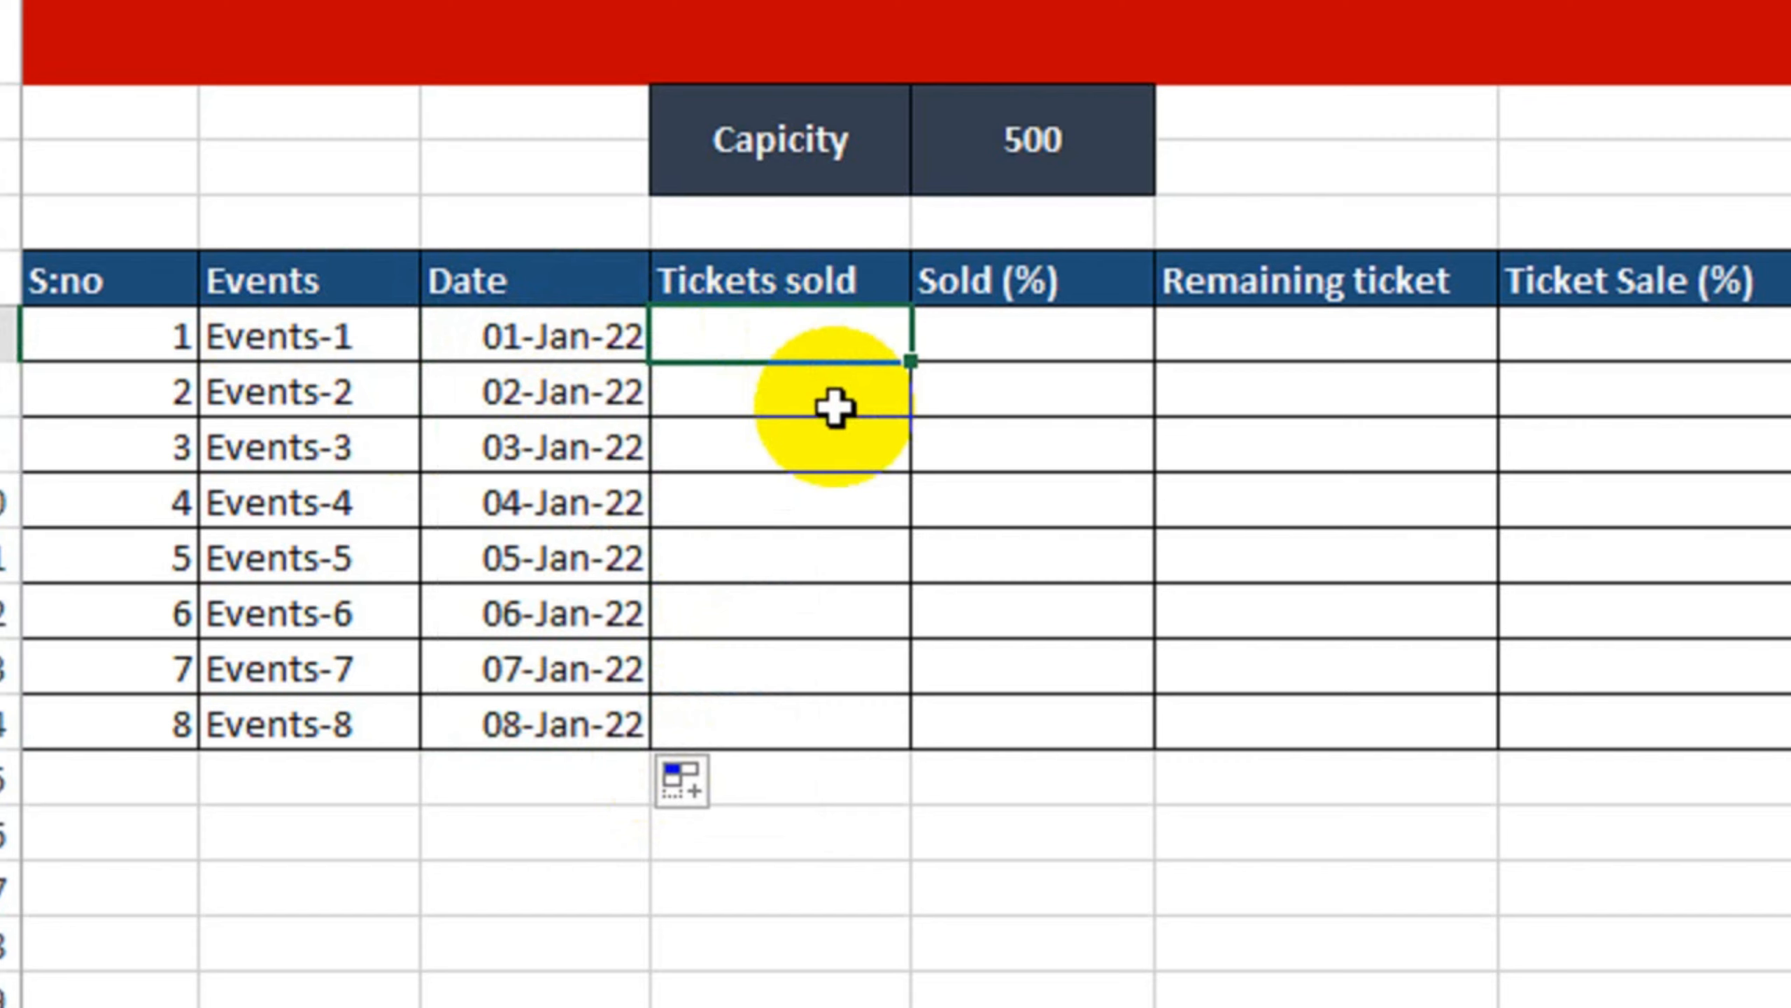
{"action": "left_click", "coordinate": [828, 145]}
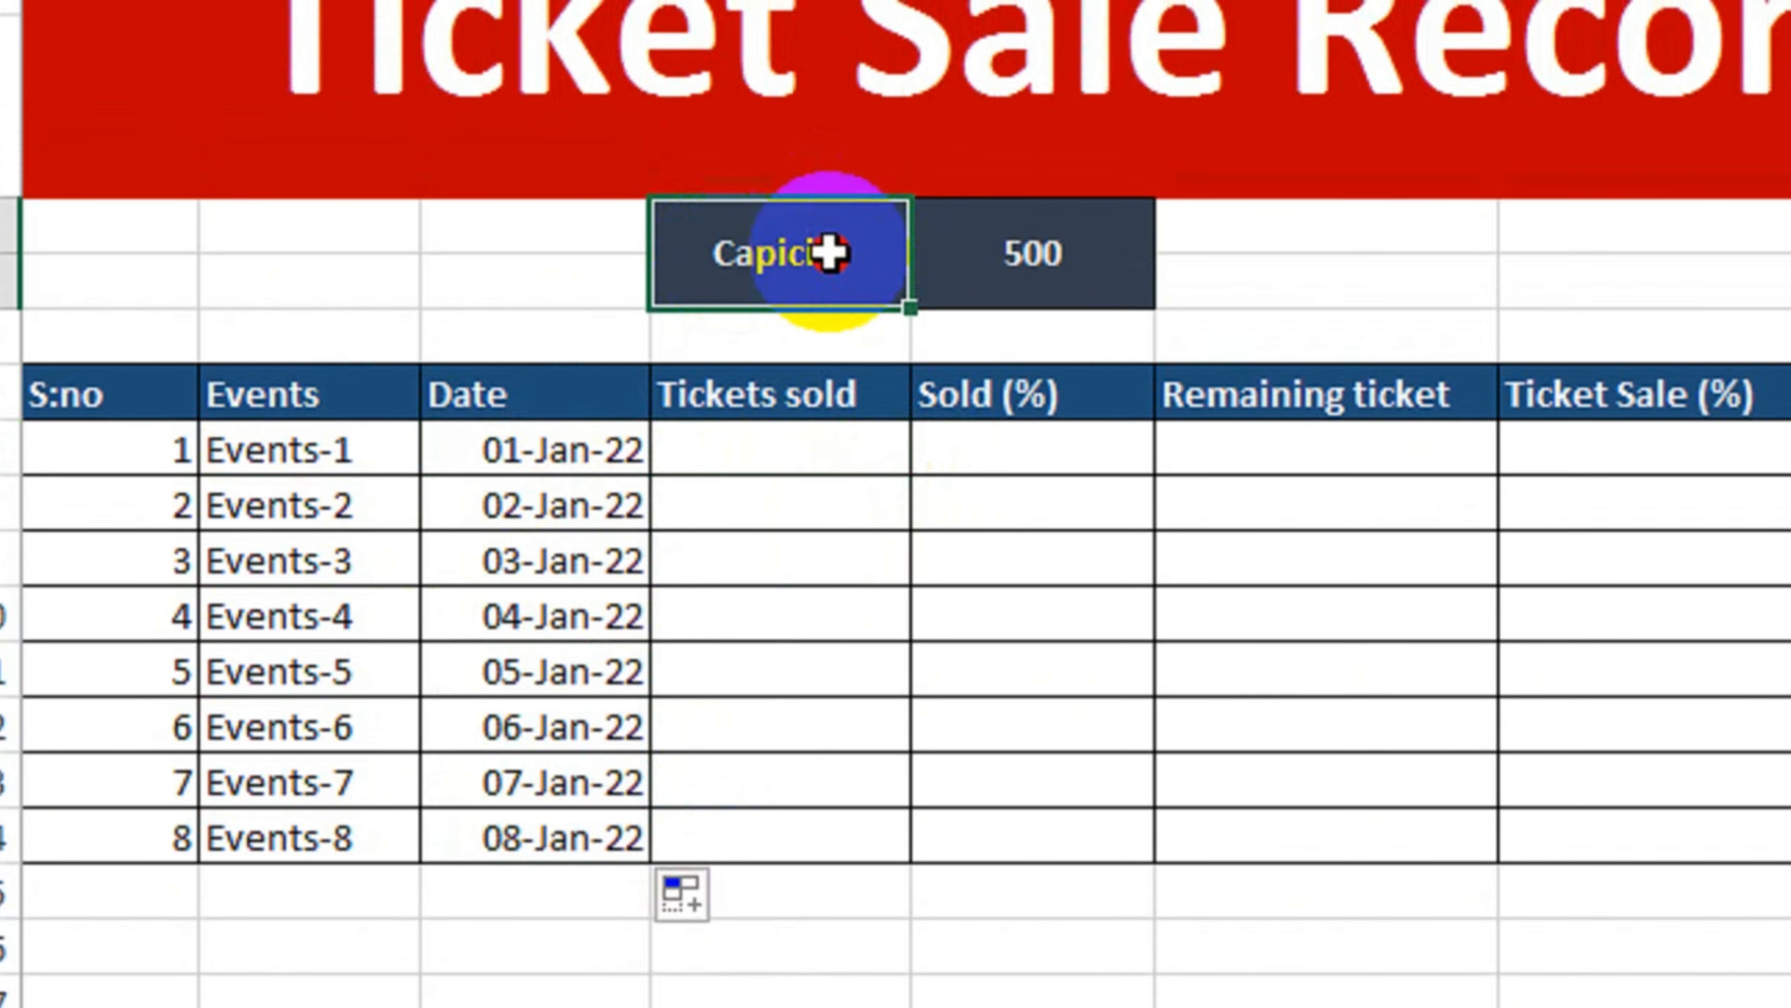
{"action": "left_click_drag", "start_coordinate": [829, 247], "coordinate": [1011, 242]}
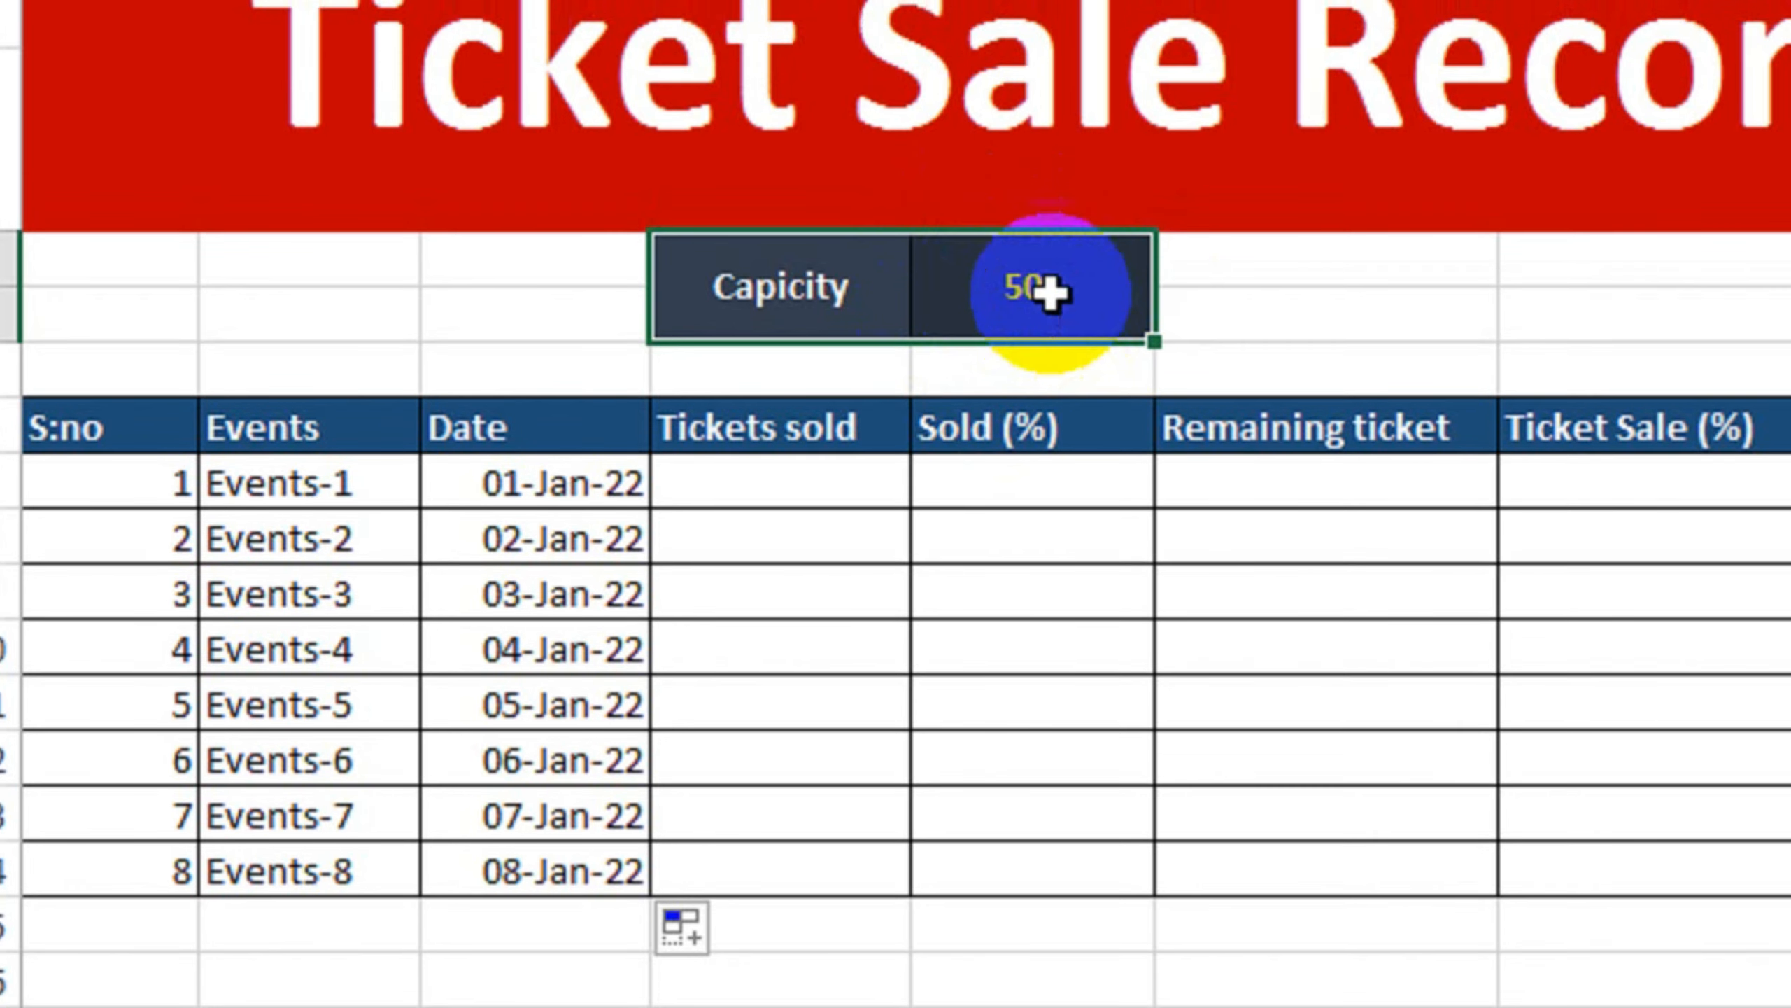
{"action": "left_click", "coordinate": [1051, 292]}
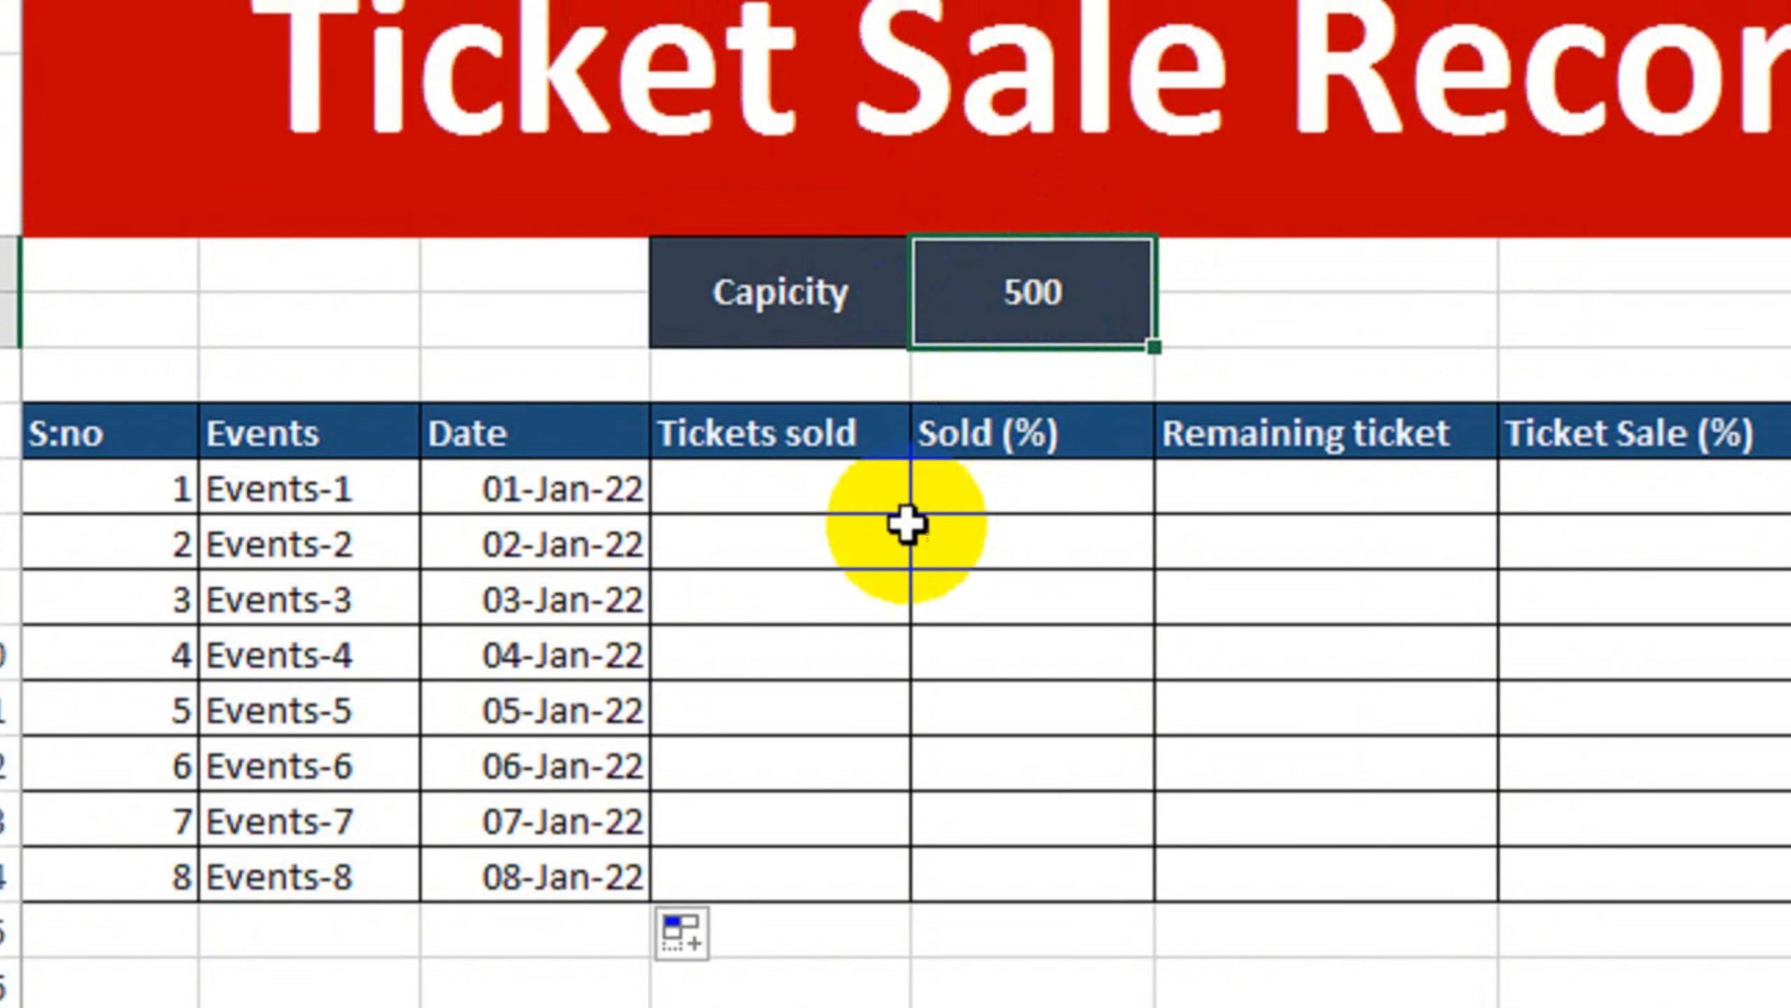
Step: Enter 500, 350, 150 and 360 as the tickets sold for Events-1 to Events-4
{"action": "left_click", "coordinate": [866, 508]}
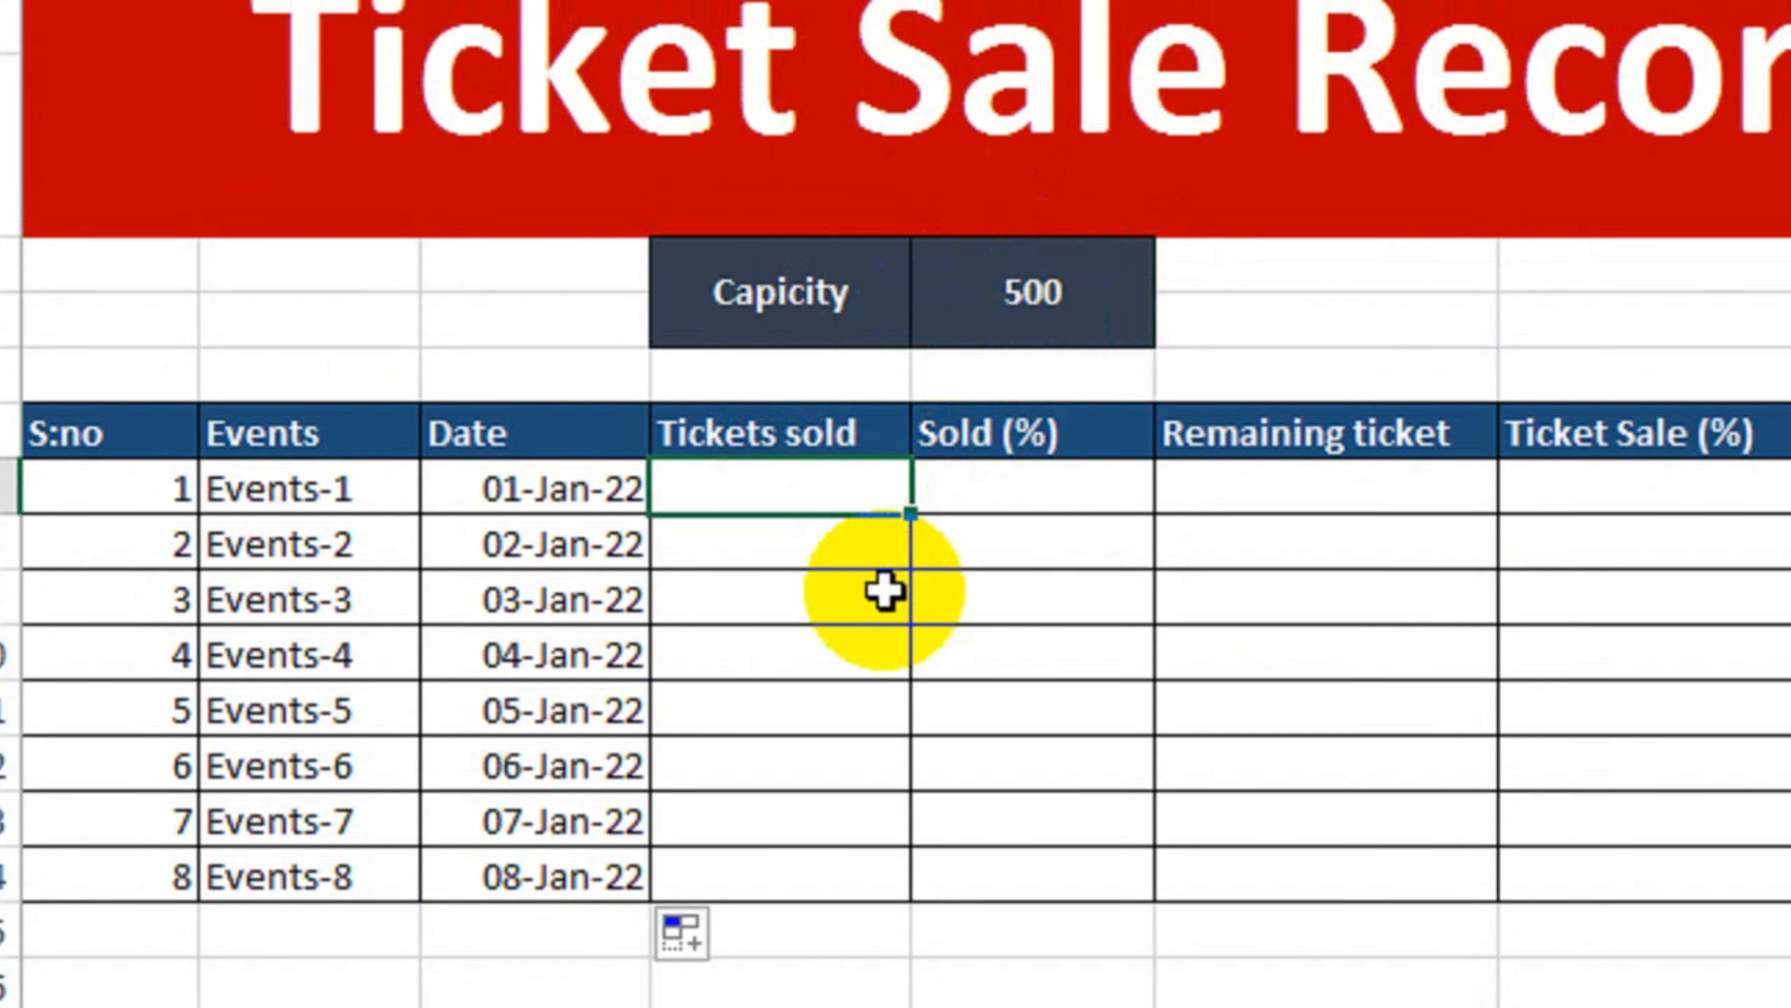
{"action": "type", "text": "500"}
{"action": "key", "text": "Return"}
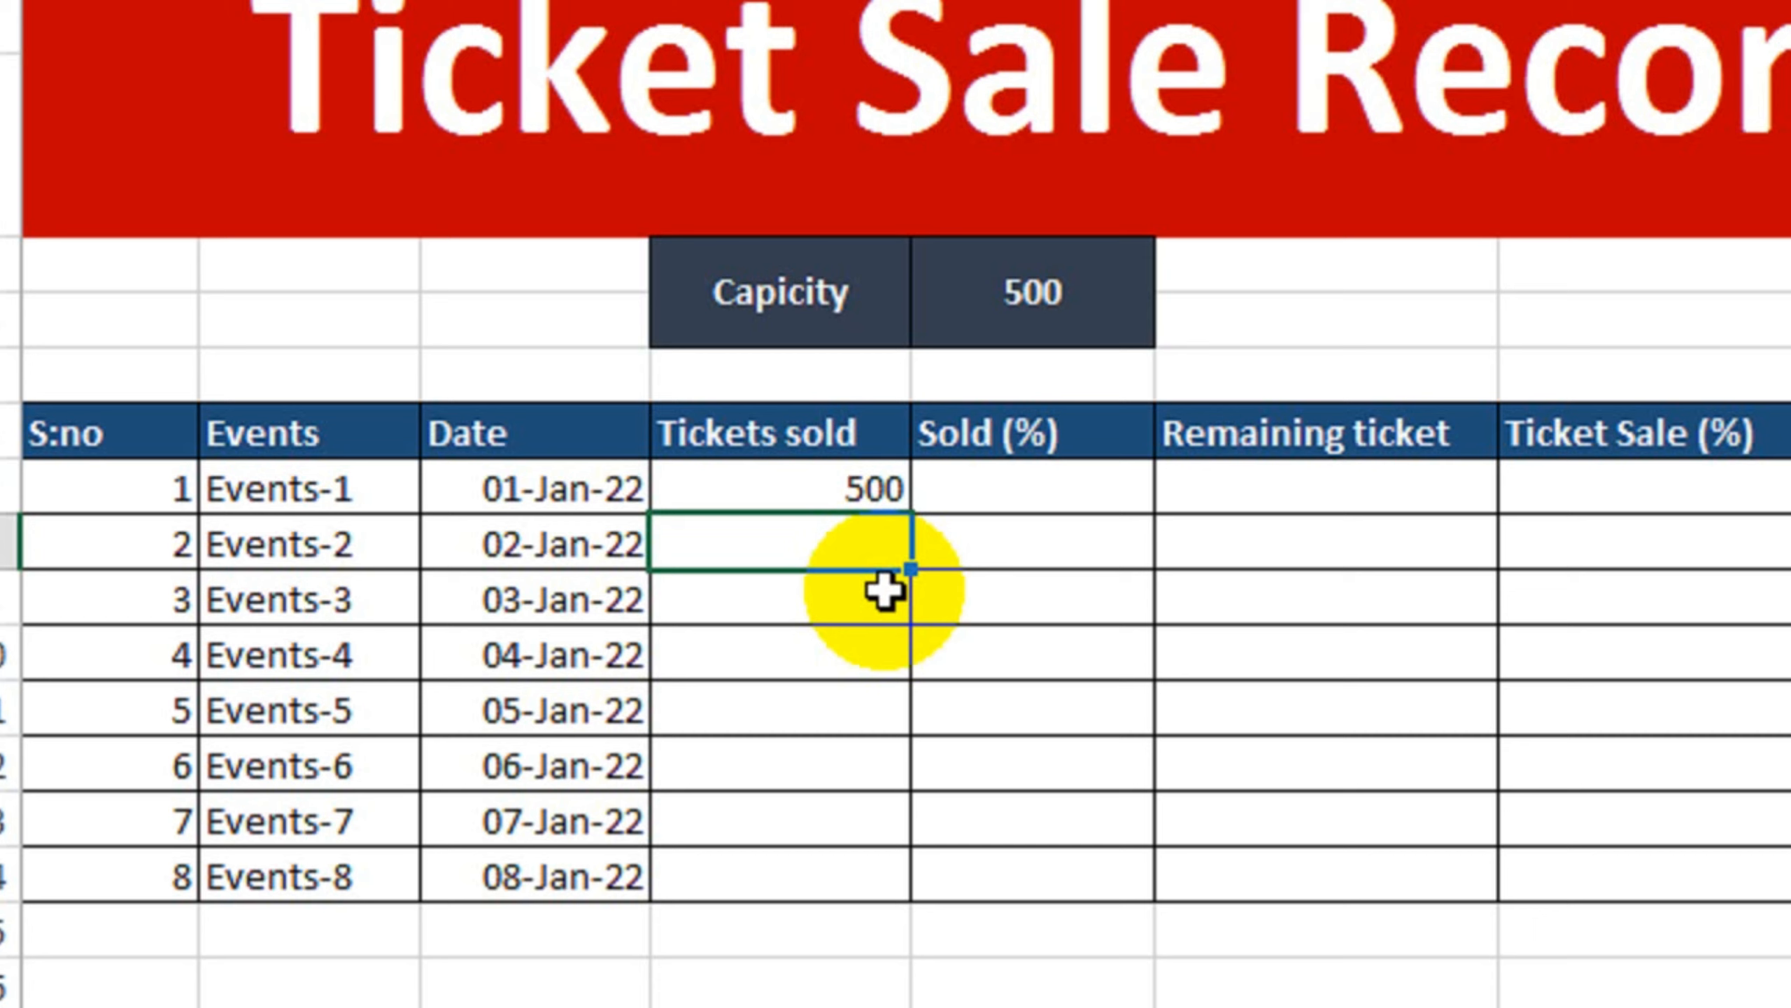
{"action": "type", "text": "350"}
{"action": "key", "text": "Return"}
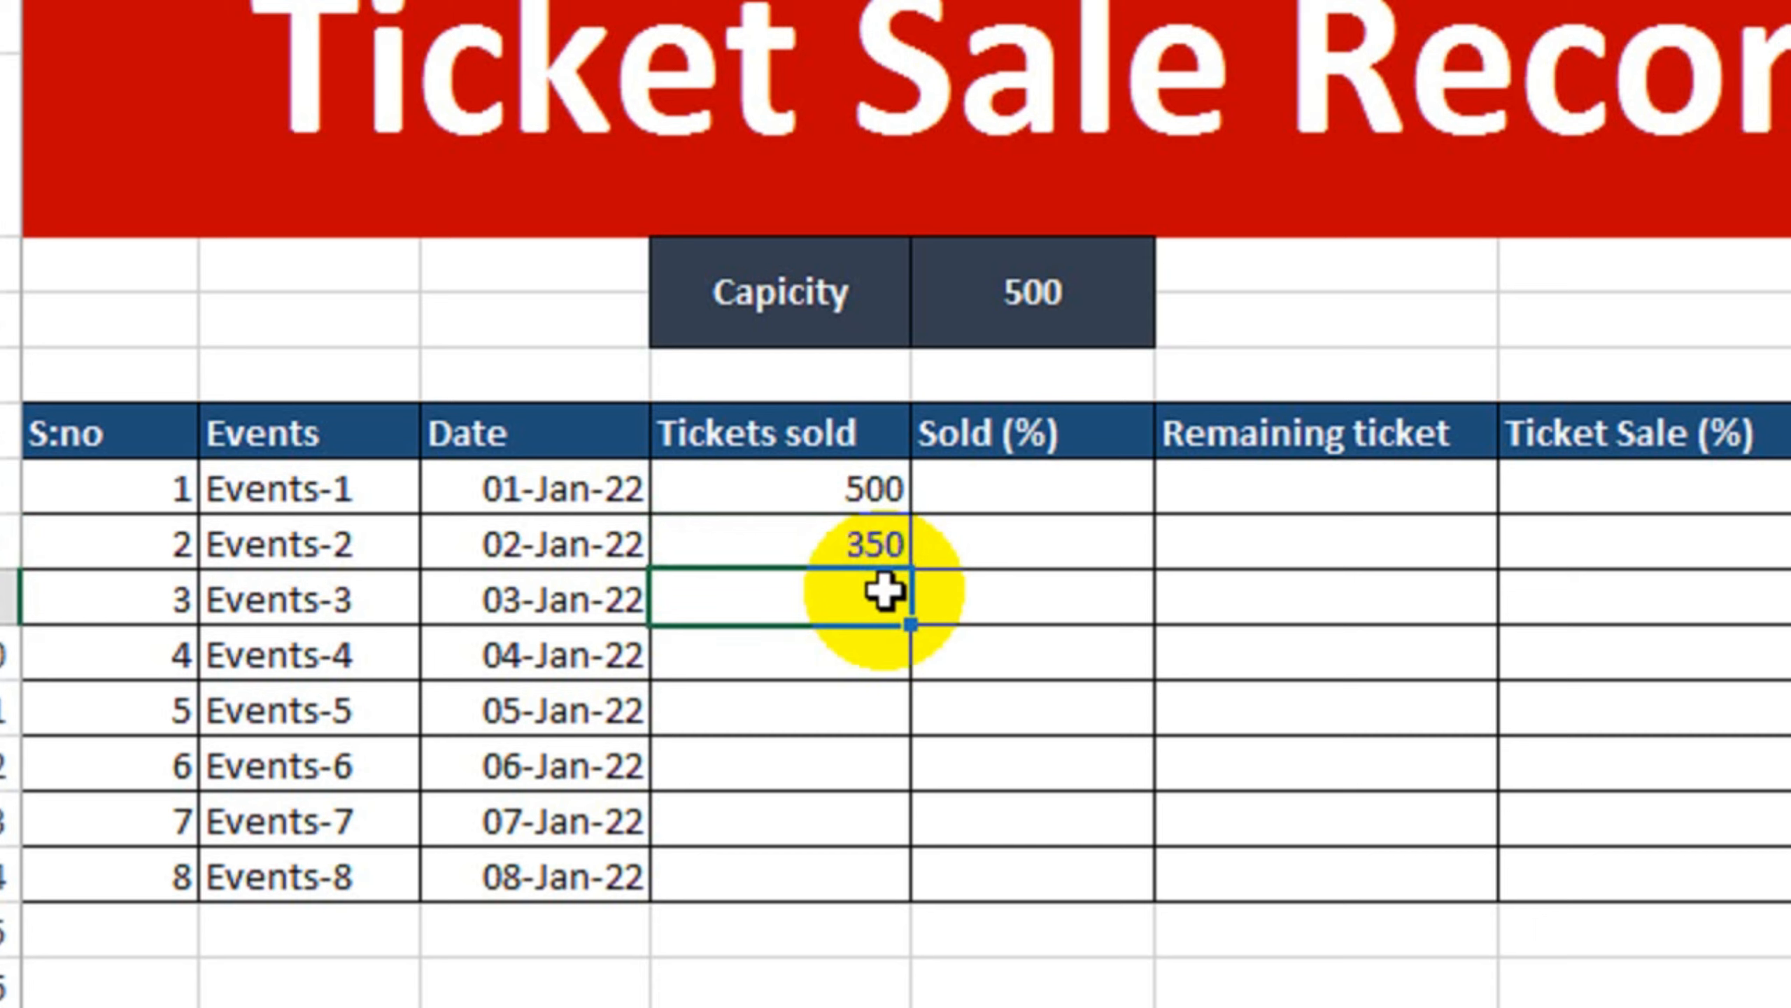
{"action": "type", "text": "150"}
{"action": "key", "text": "Return"}
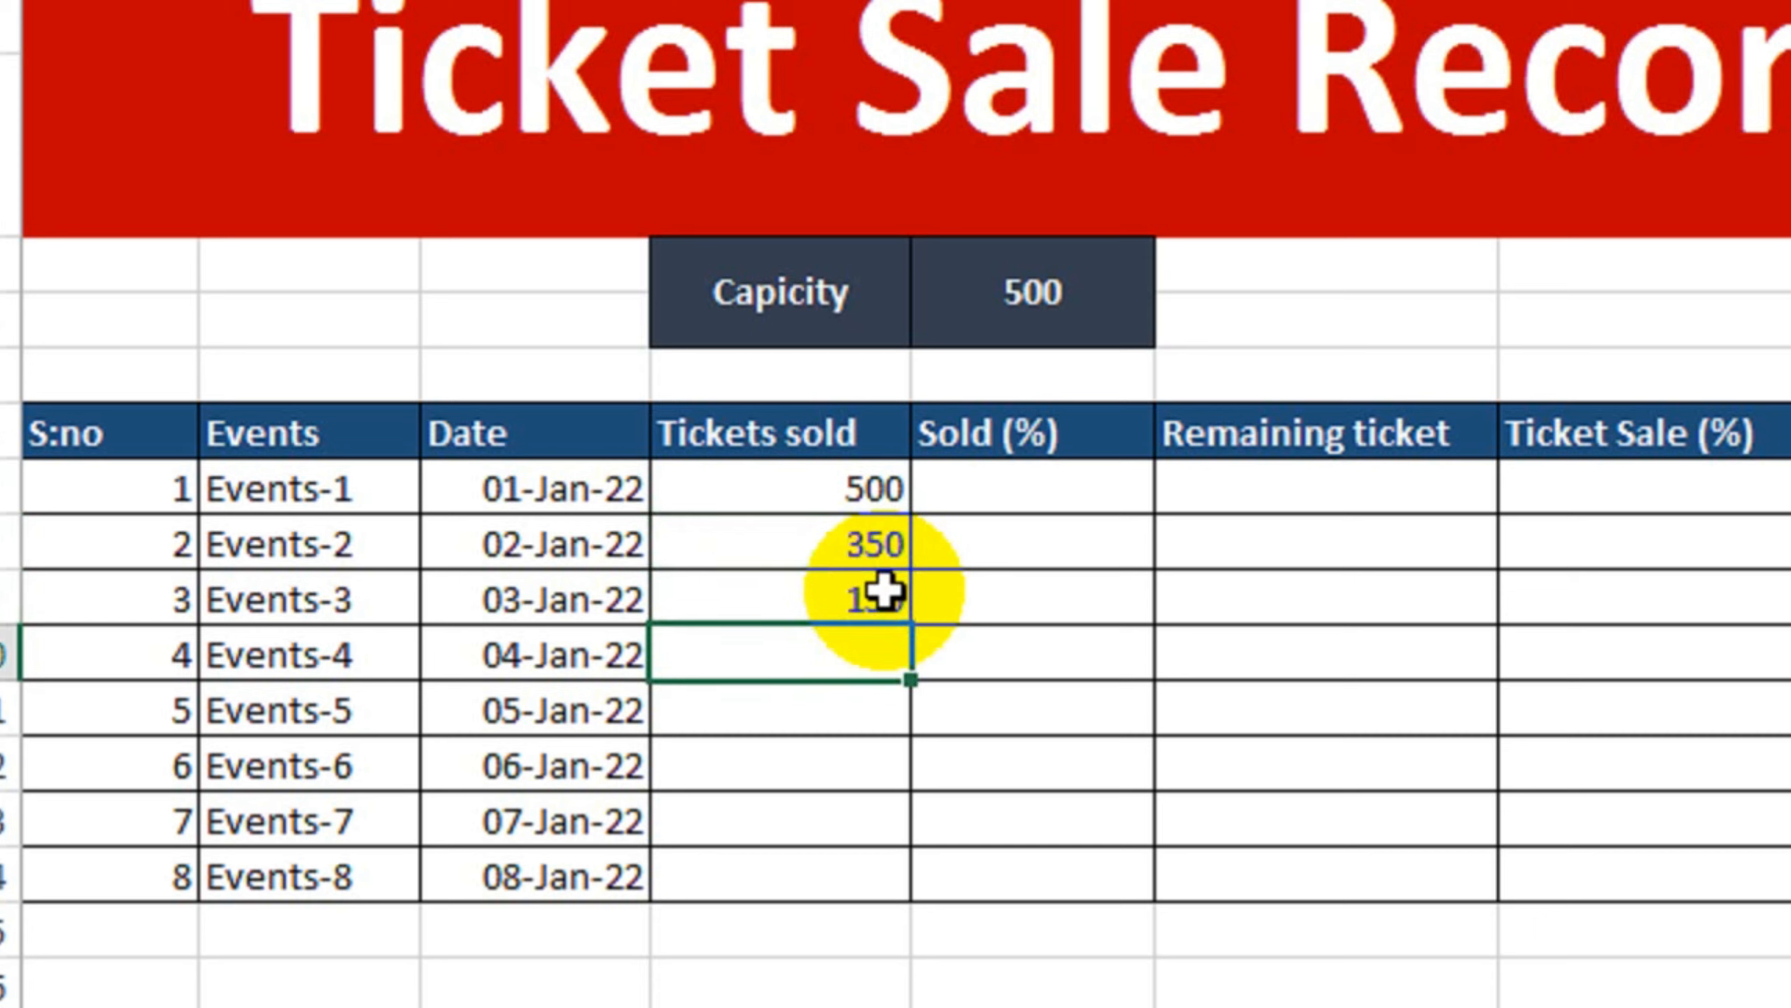
{"action": "type", "text": "360"}
{"action": "key", "text": "Return"}
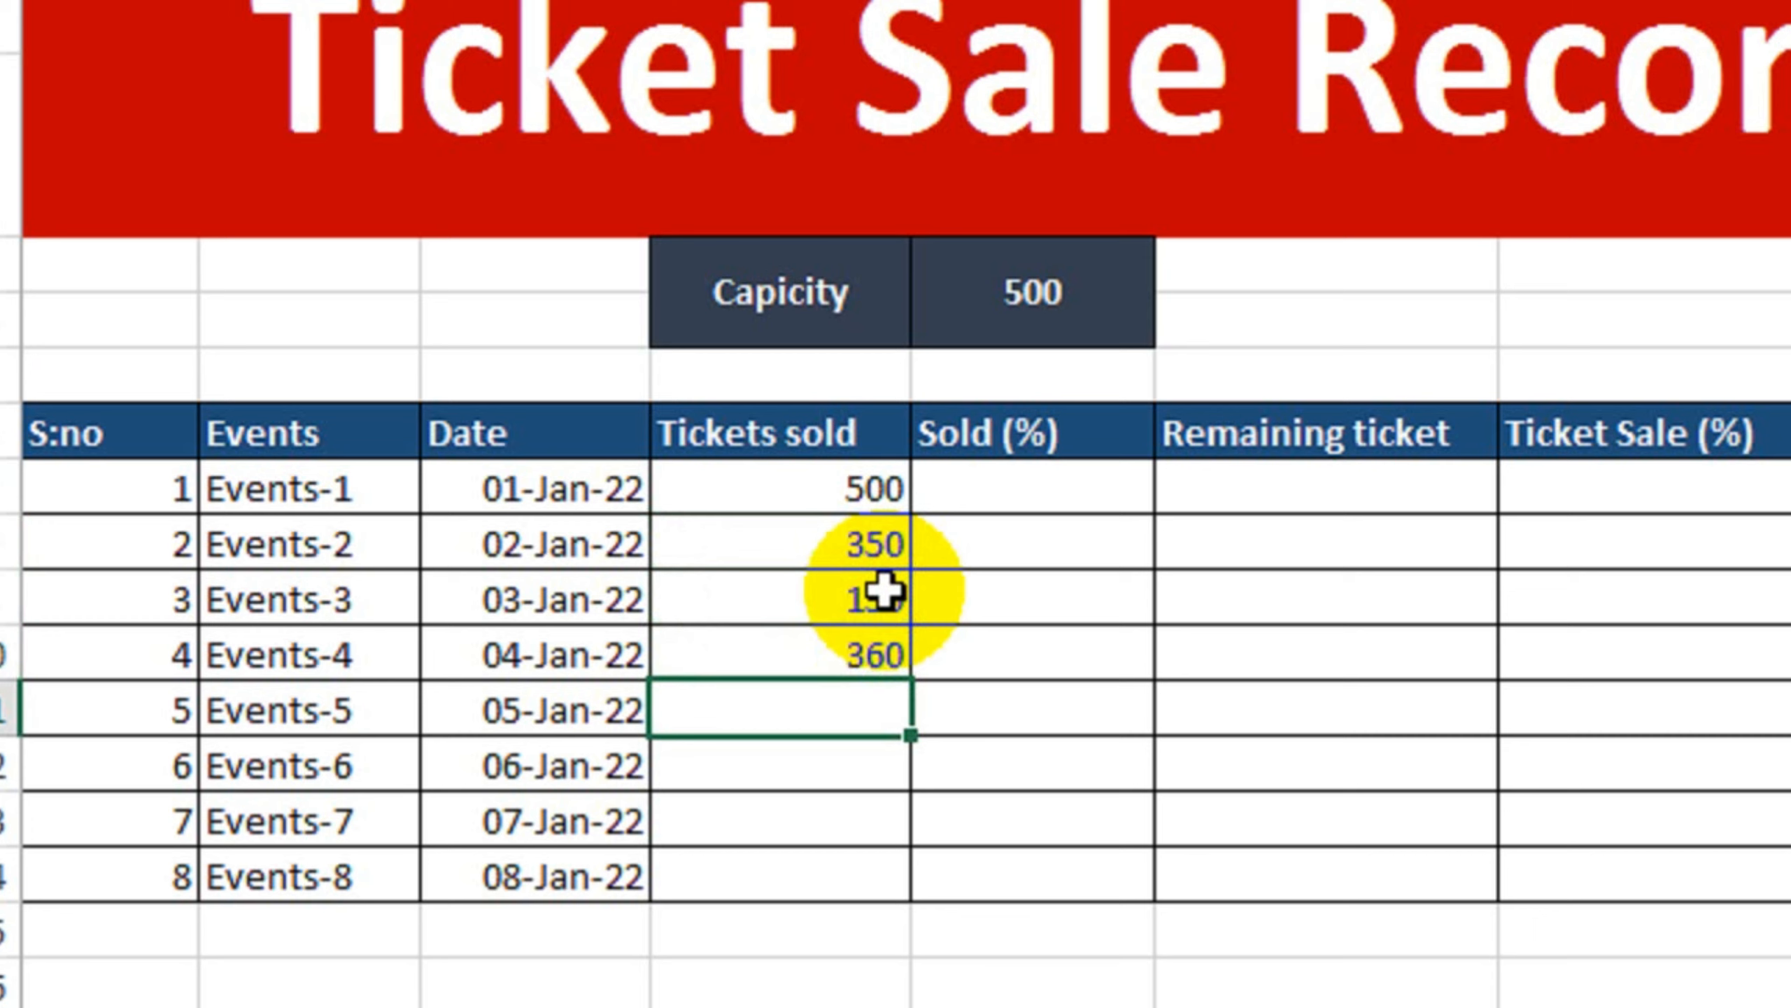
Step: Enter 450, 400, 200 and 430 as the tickets sold for Events-5 to Events-8
{"action": "type", "text": "450"}
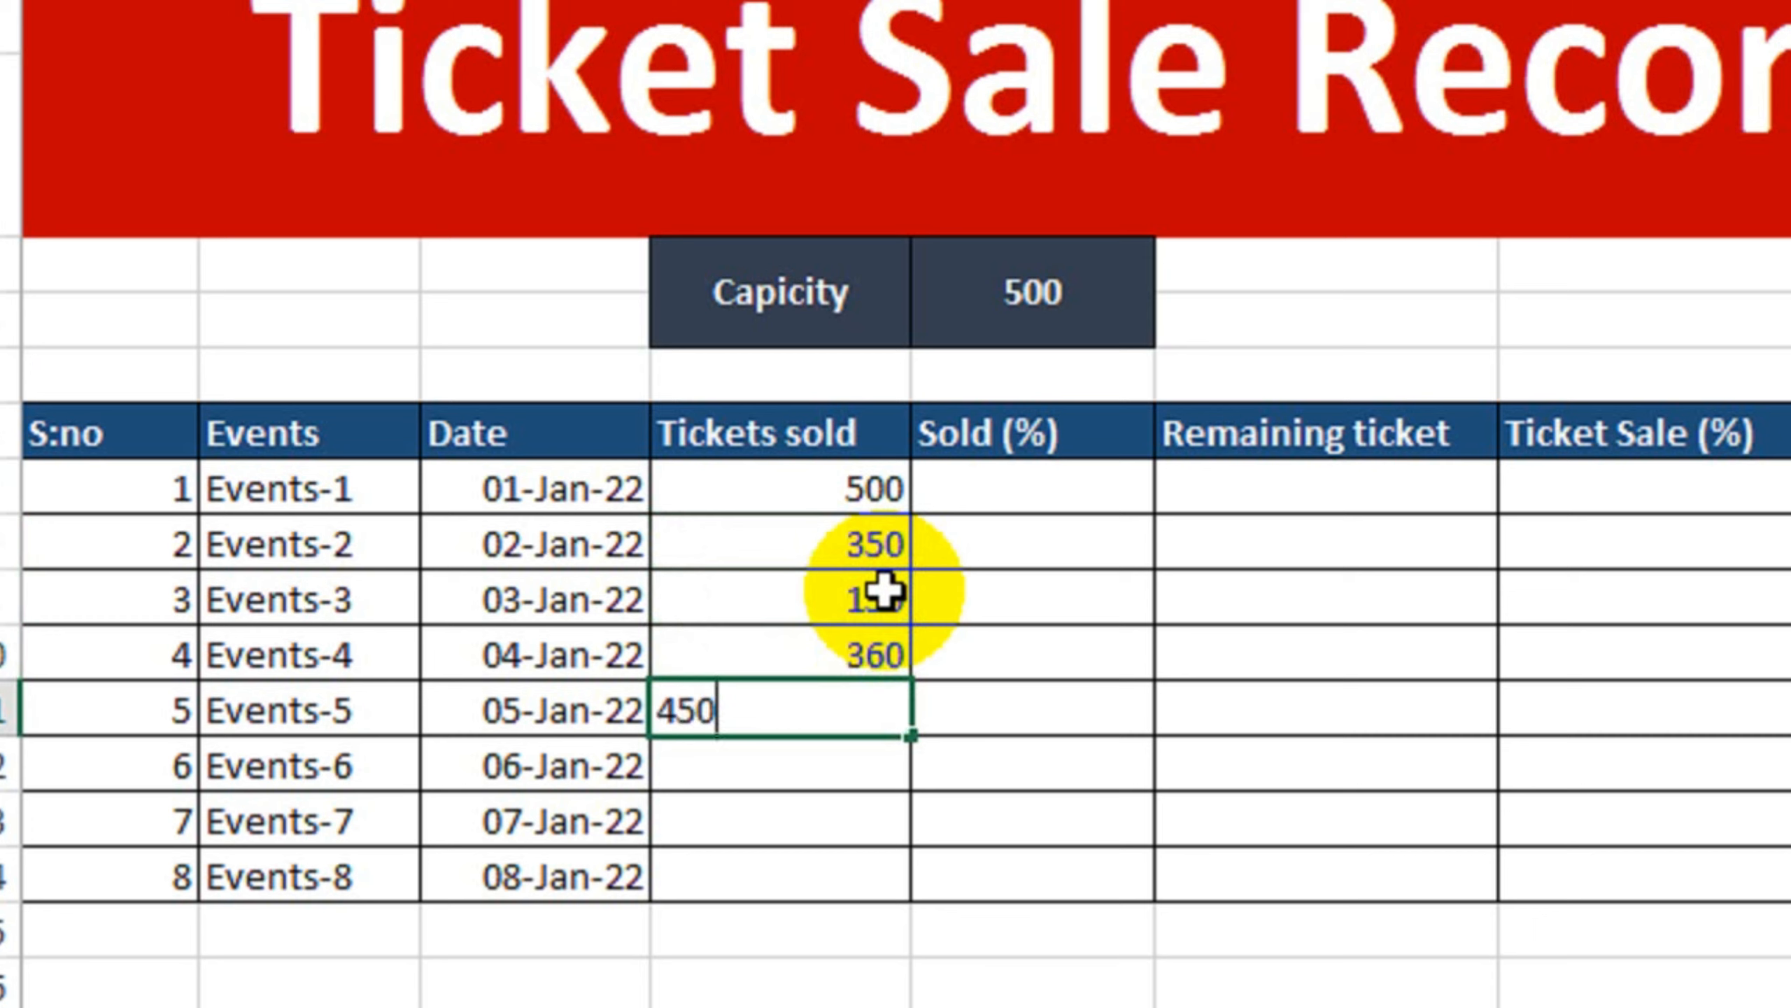
{"action": "key", "text": "Return"}
{"action": "type", "text": "400"}
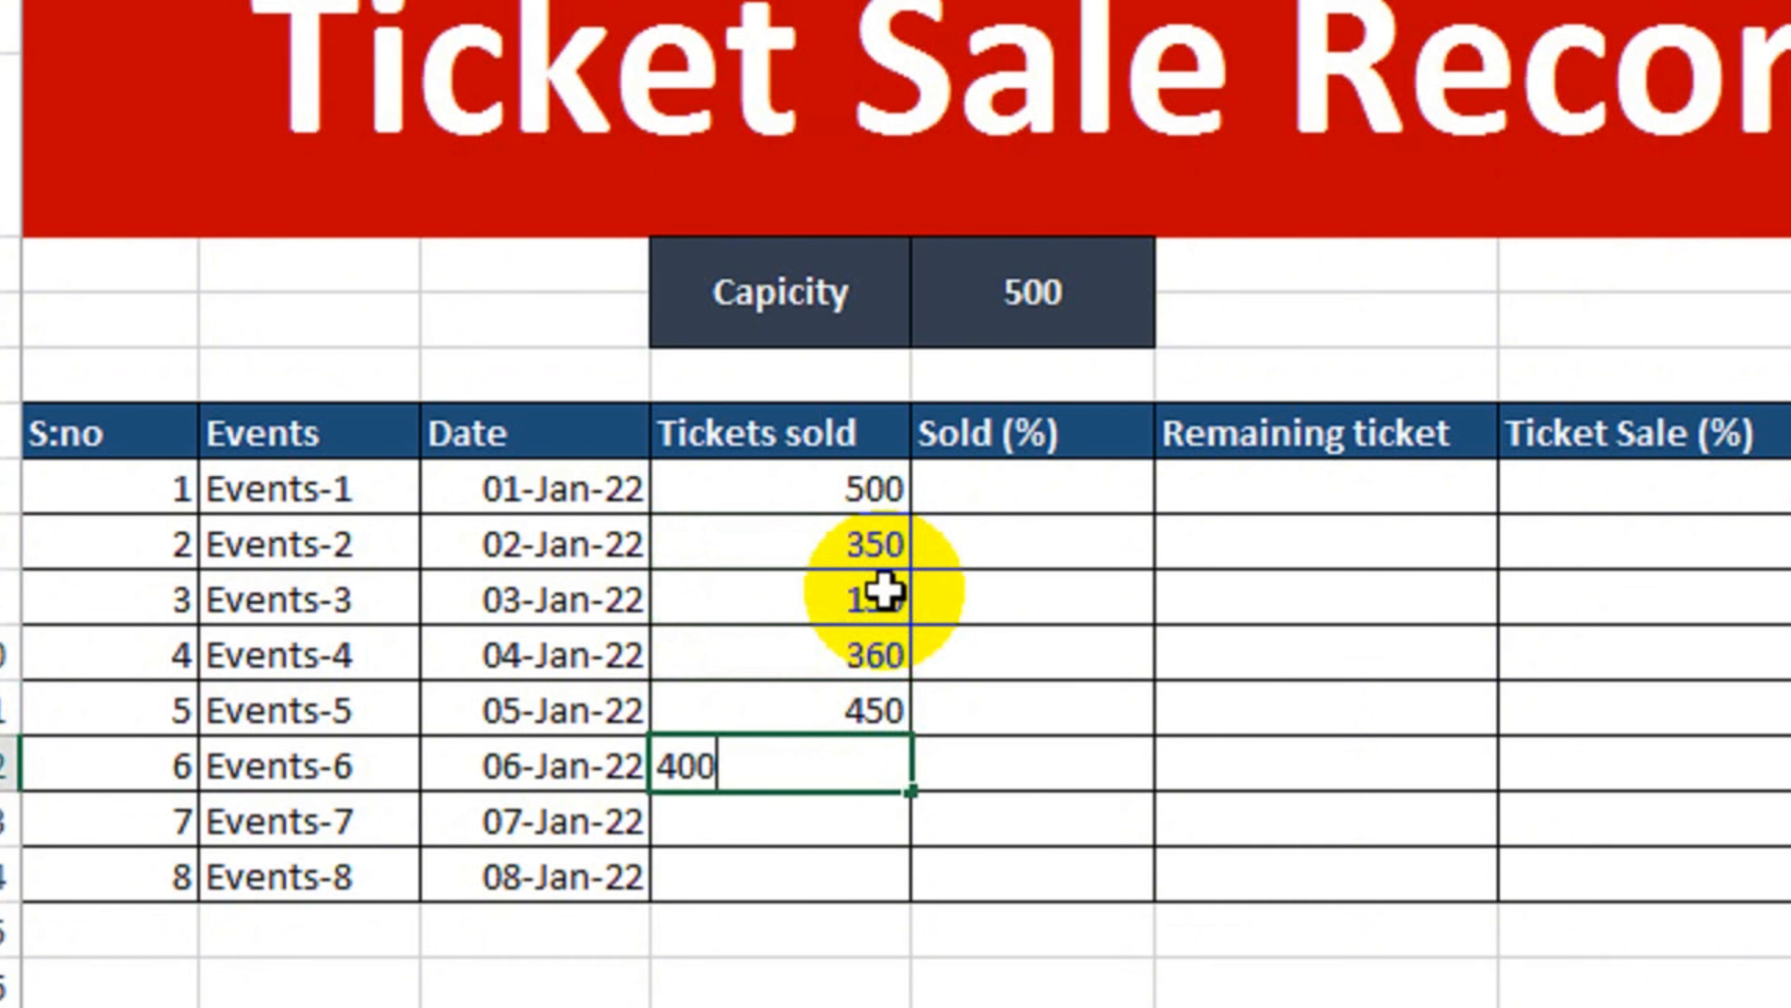
{"action": "key", "text": "Return"}
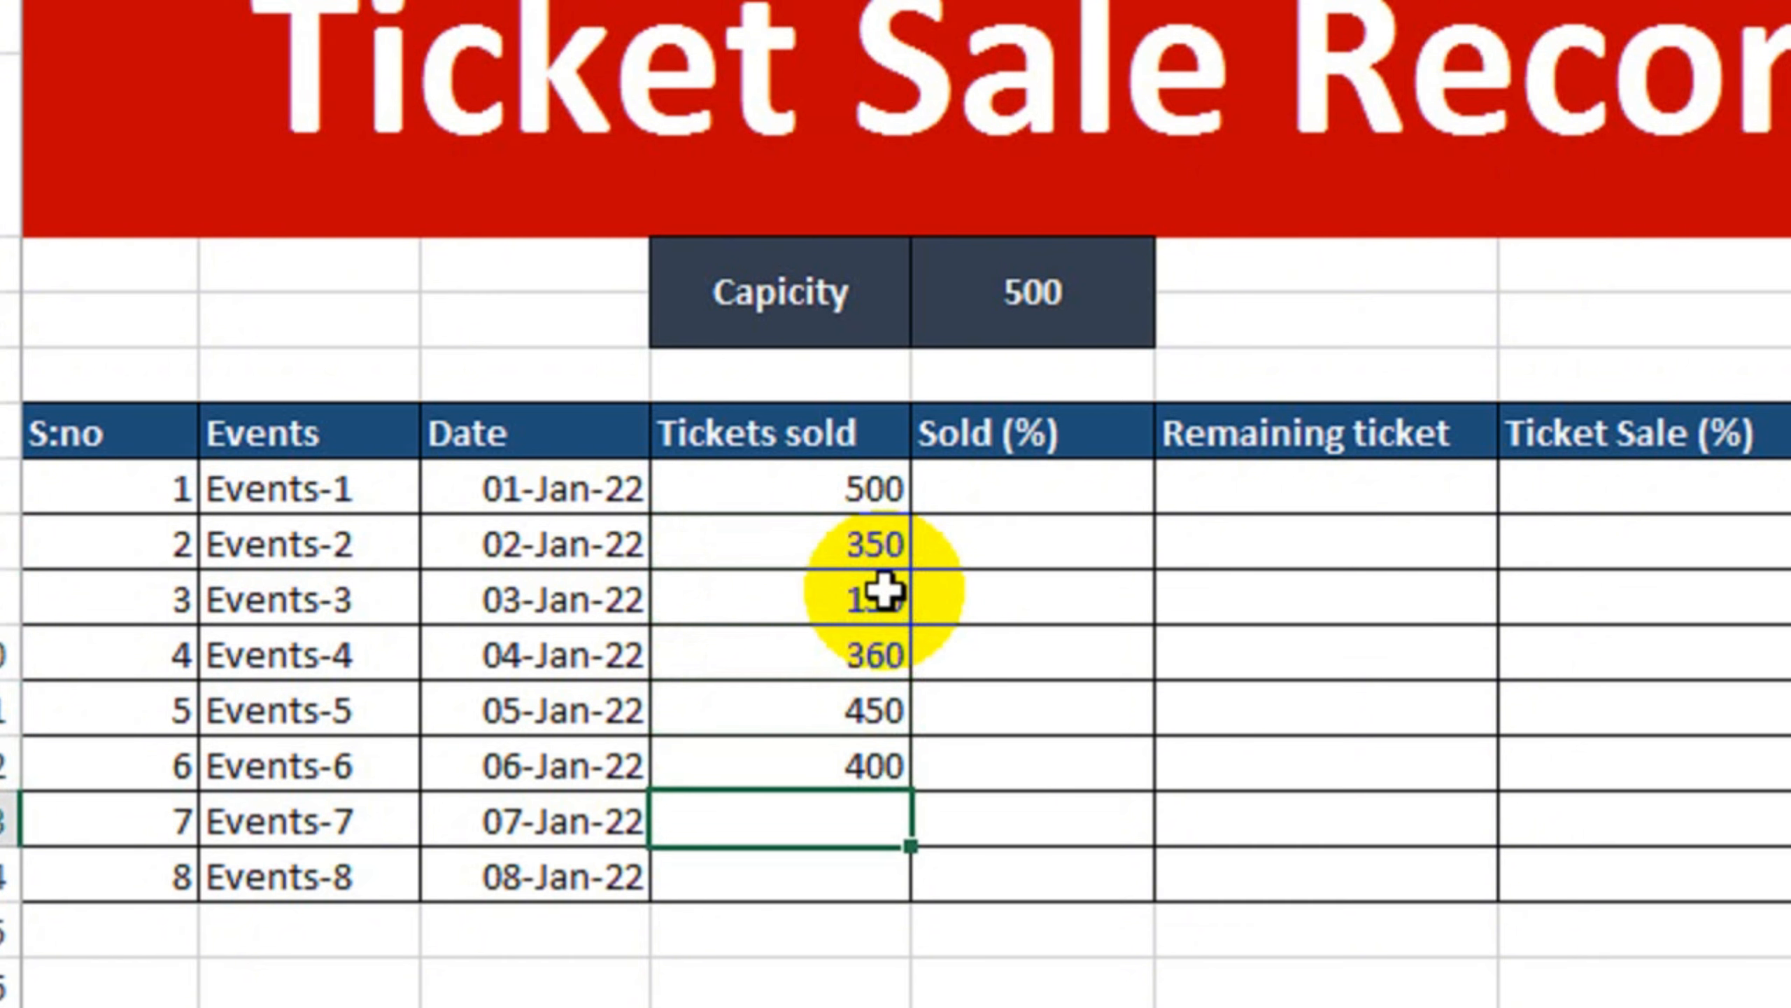
{"action": "type", "text": "200"}
{"action": "key", "text": "Return"}
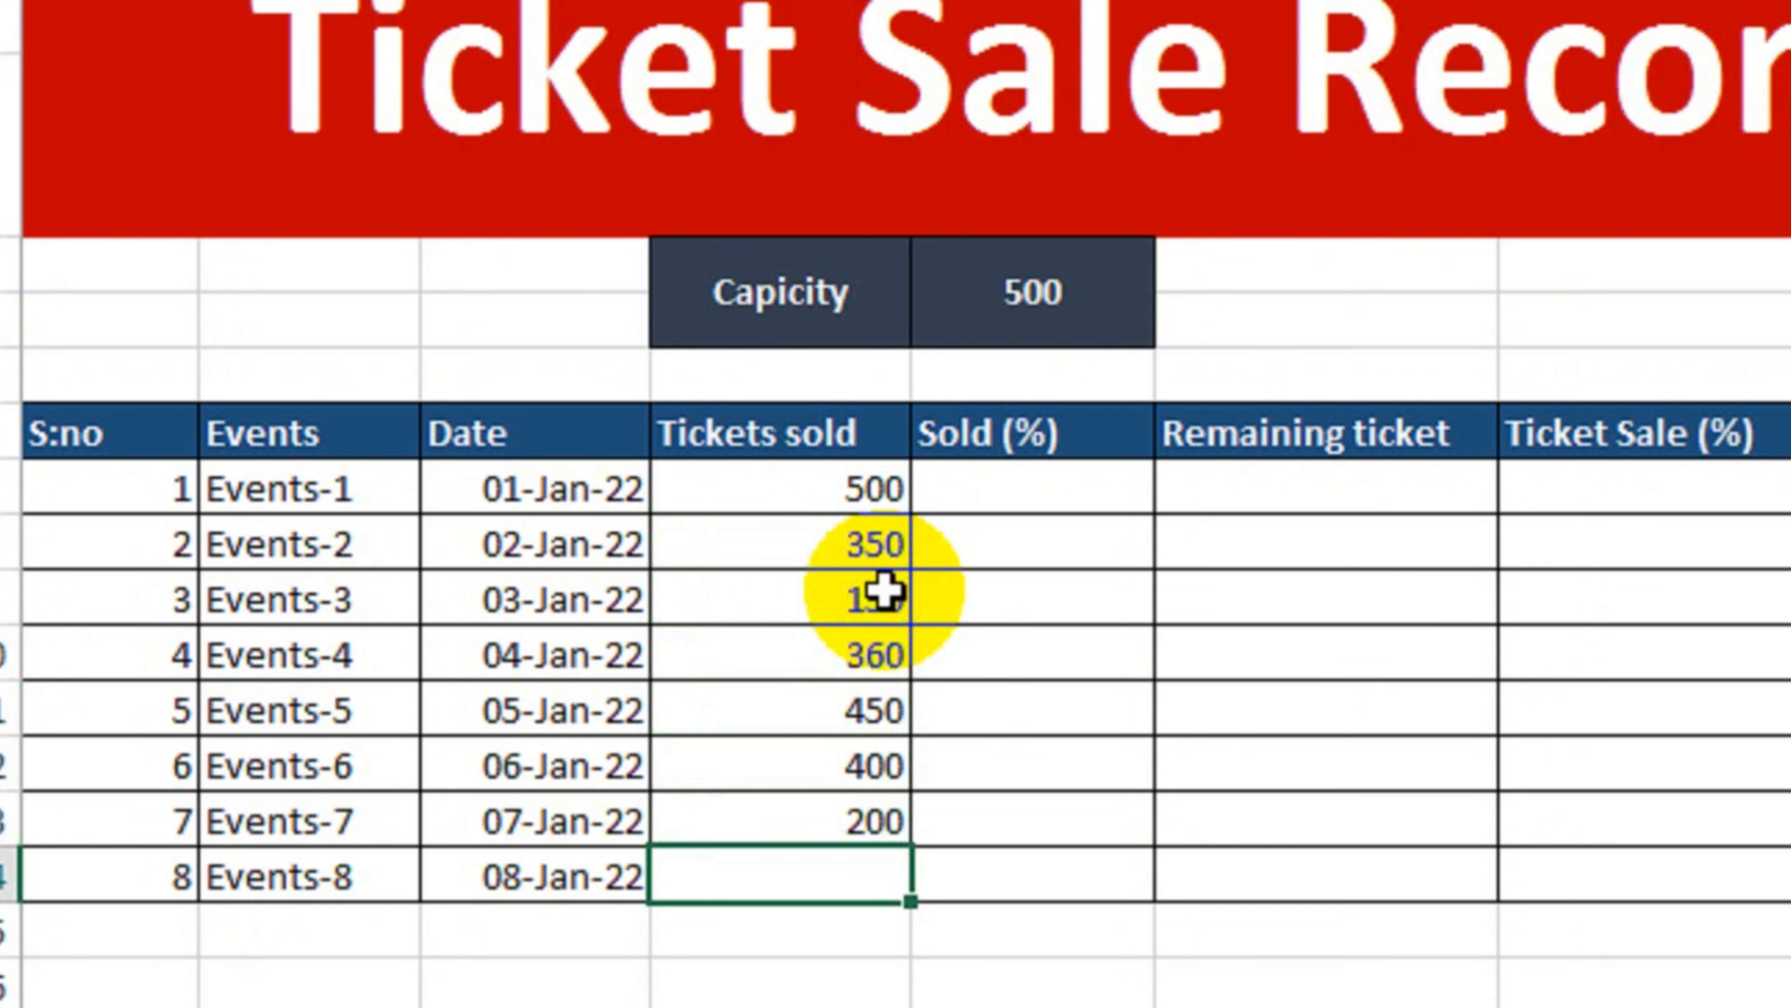
{"action": "type", "text": "430"}
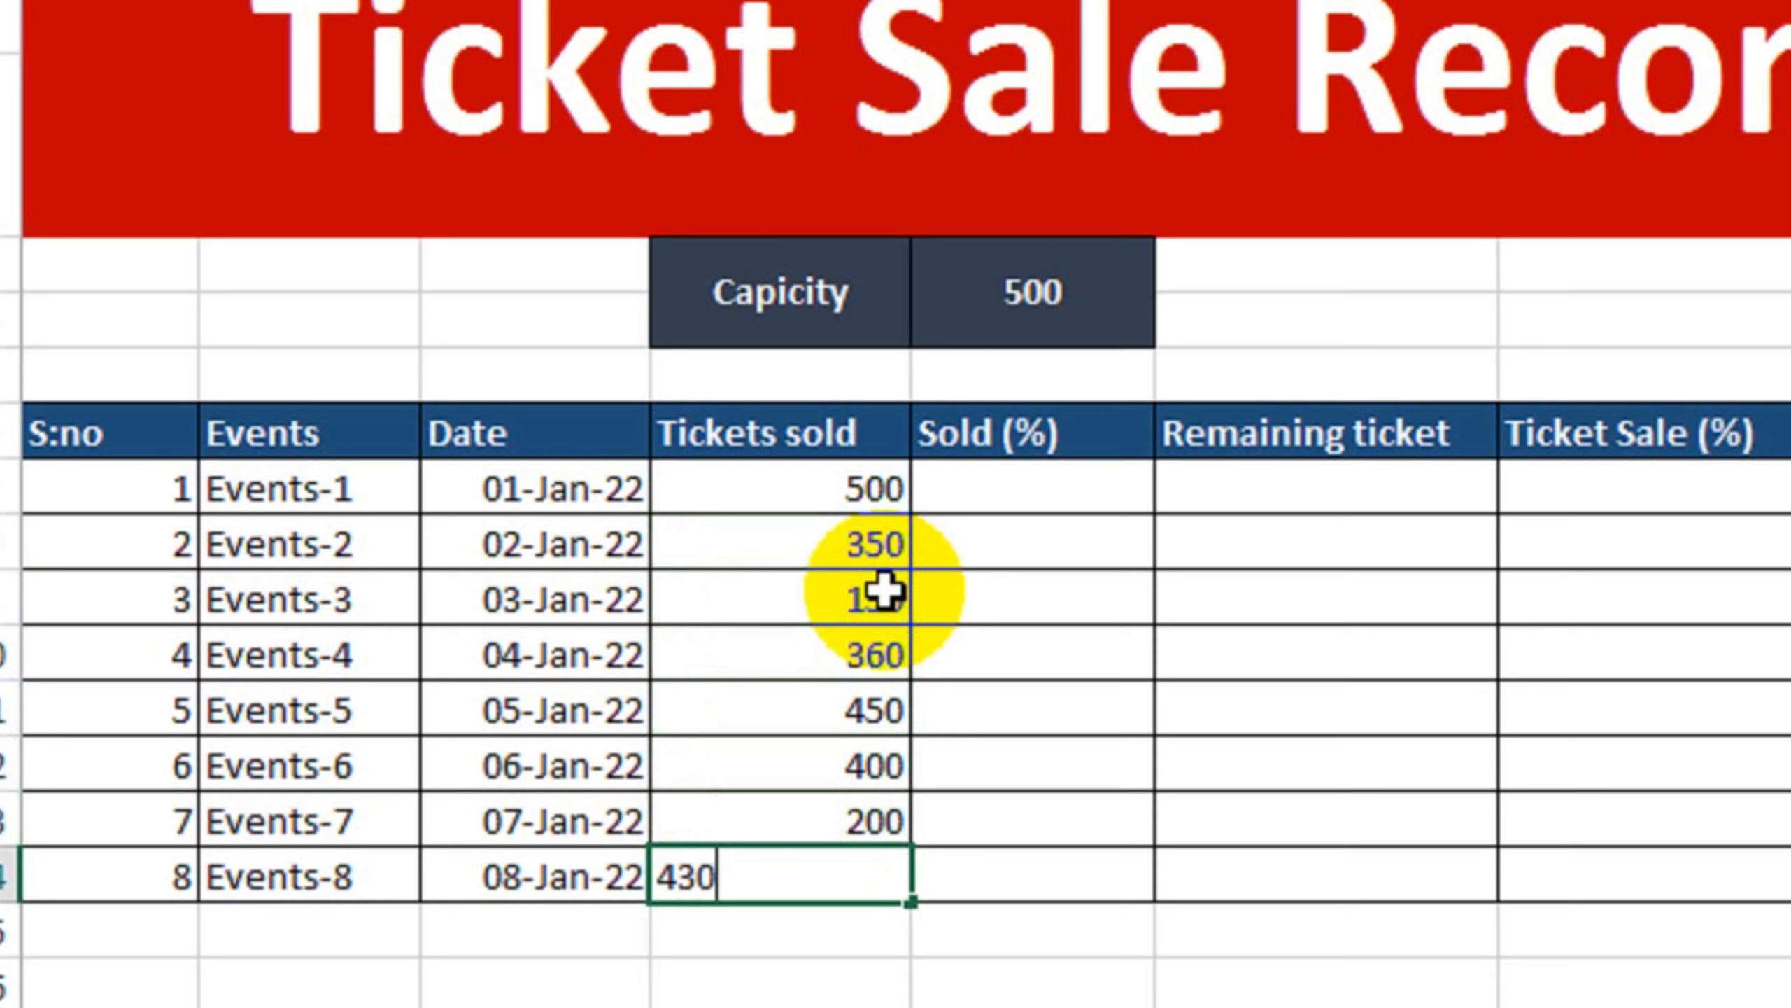
{"action": "key", "text": "Return"}
{"action": "left_click_drag", "start_coordinate": [793, 490], "coordinate": [834, 872]}
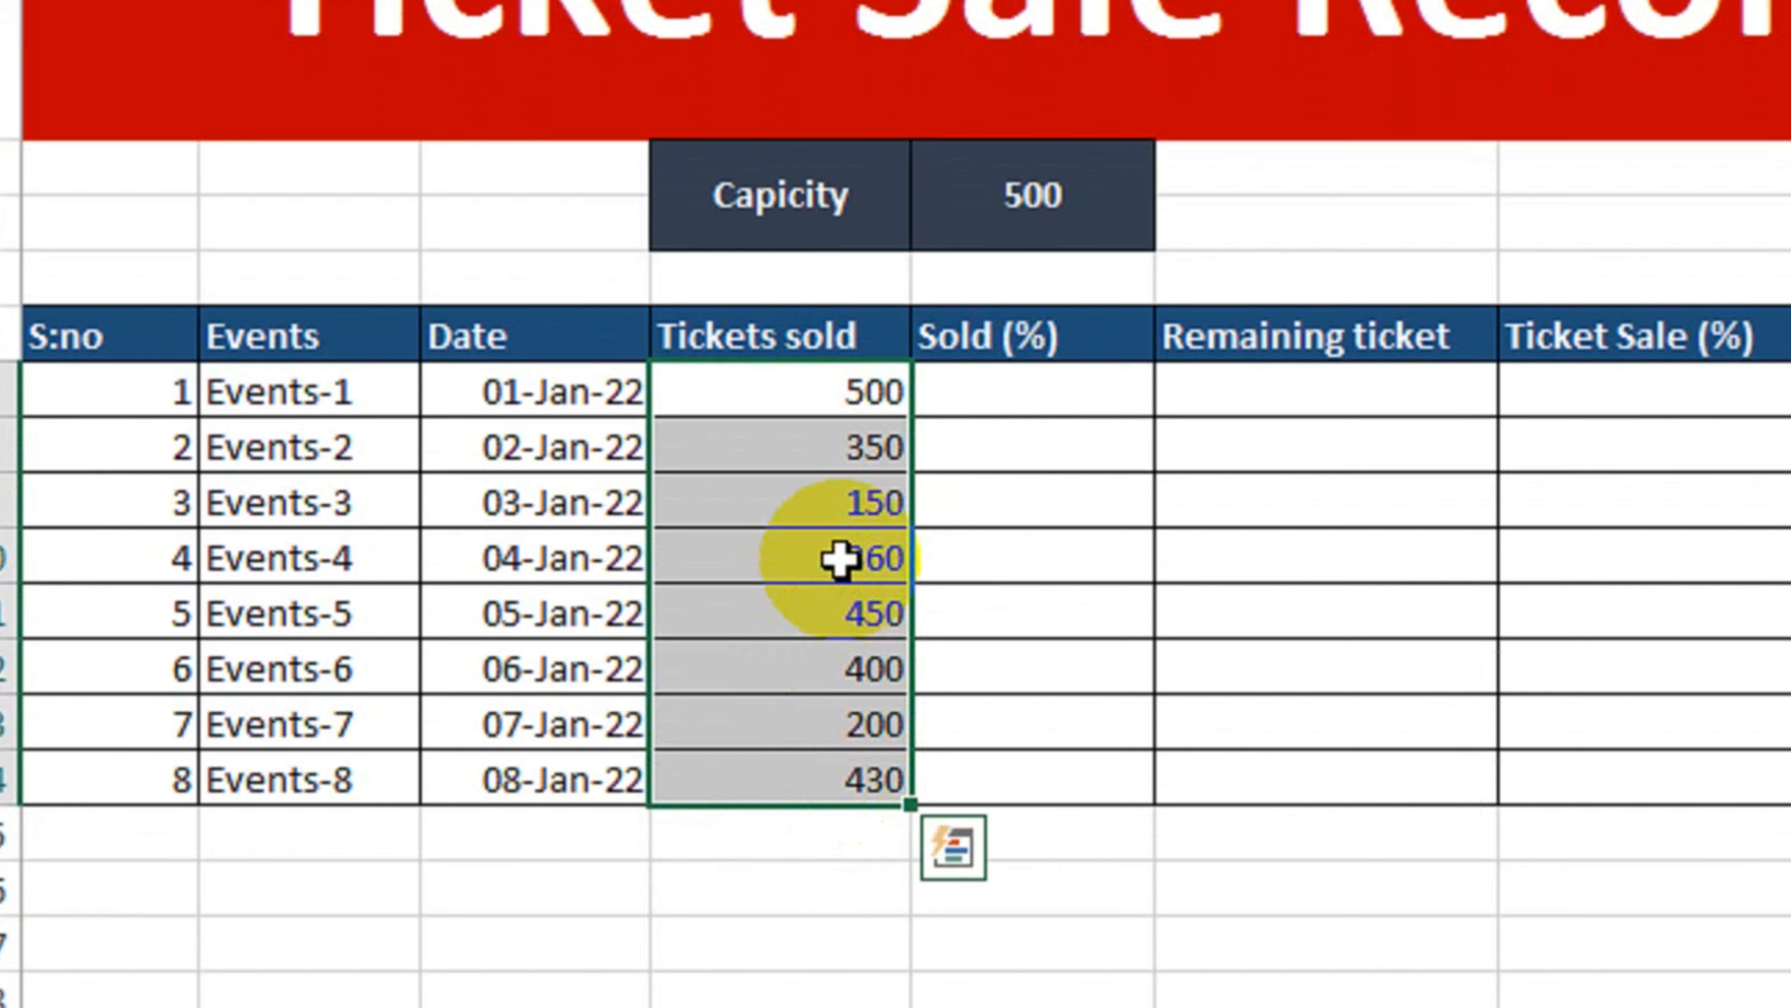
Step: Enter the formula =$E$3/D7 in the Sold (%) cell of Events-1, with the capacity as an absolute reference
{"action": "left_click", "coordinate": [1045, 393]}
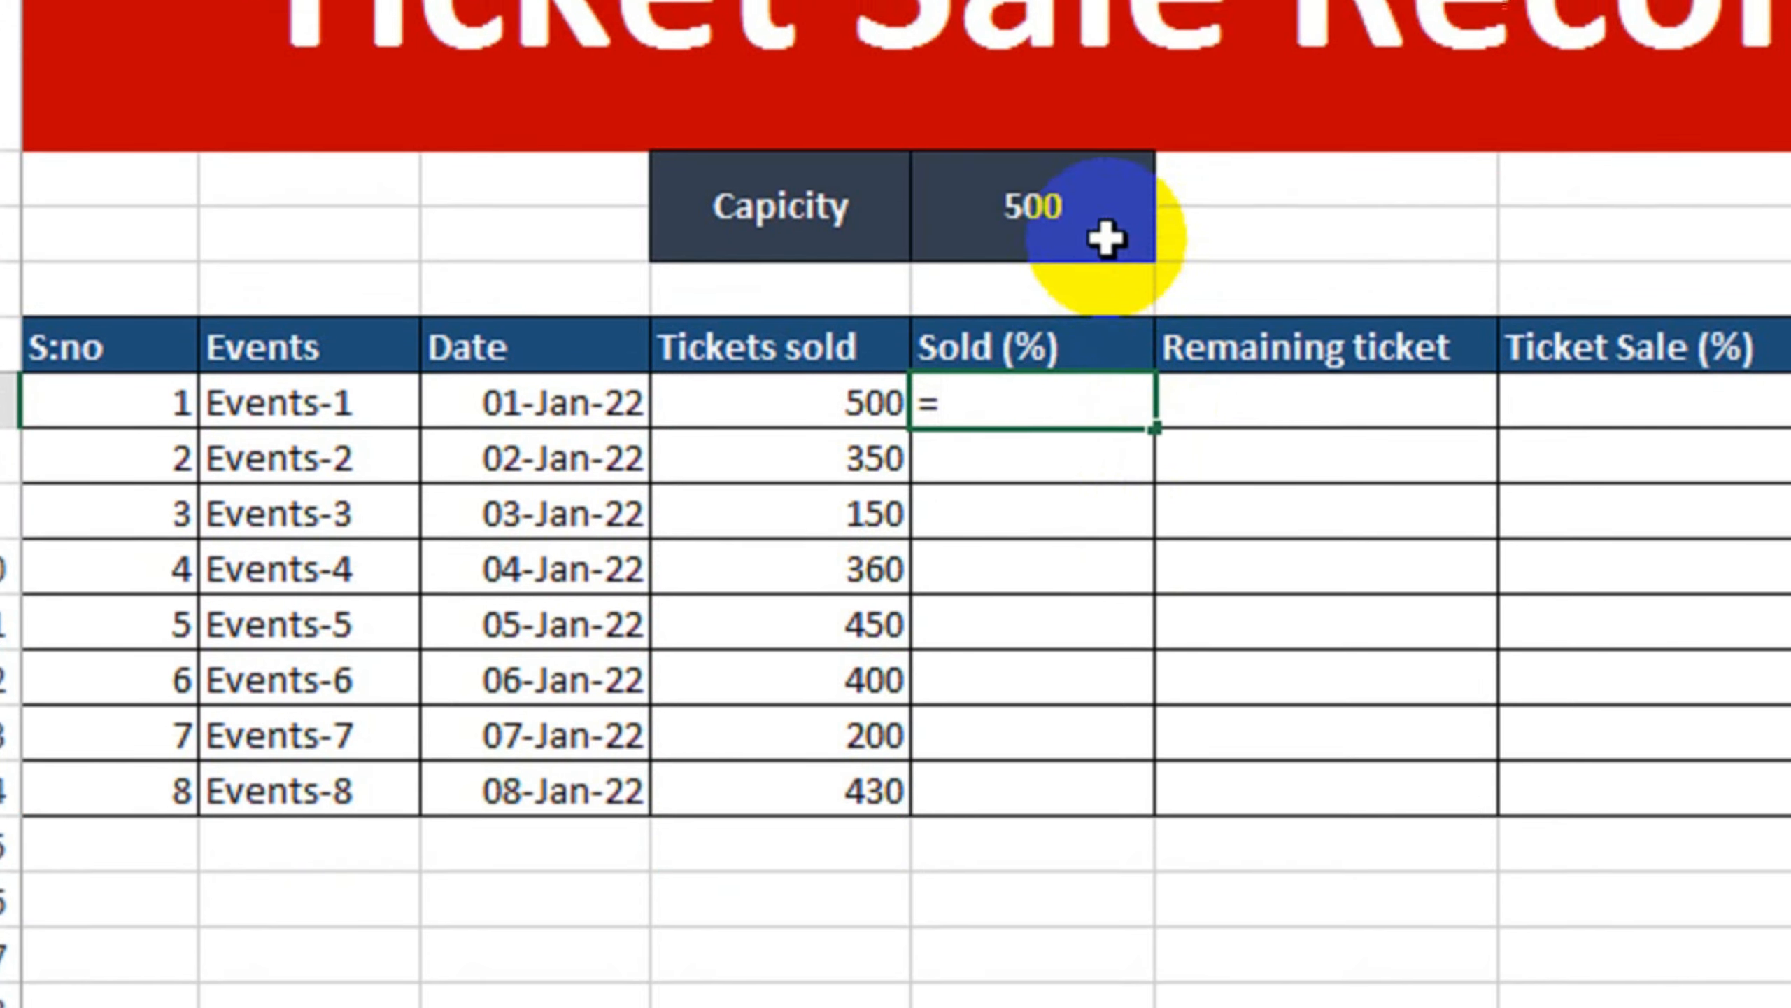
{"action": "left_click", "coordinate": [1086, 199]}
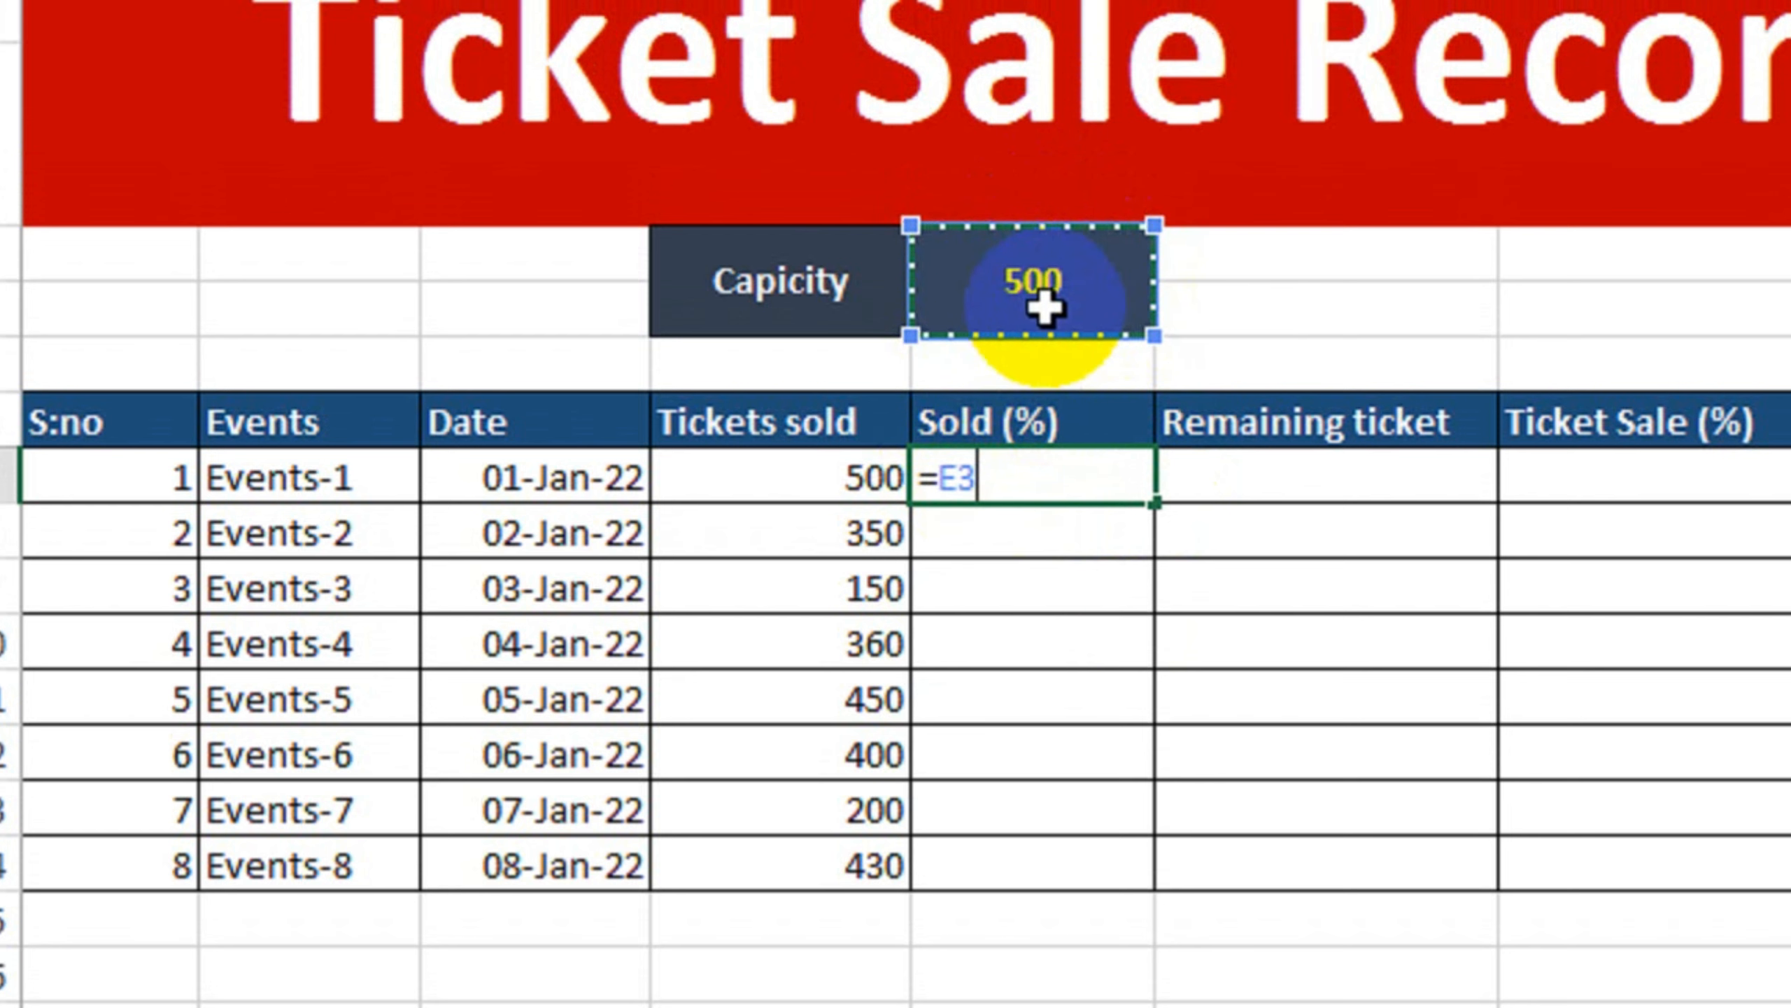
{"action": "key", "text": "F4"}
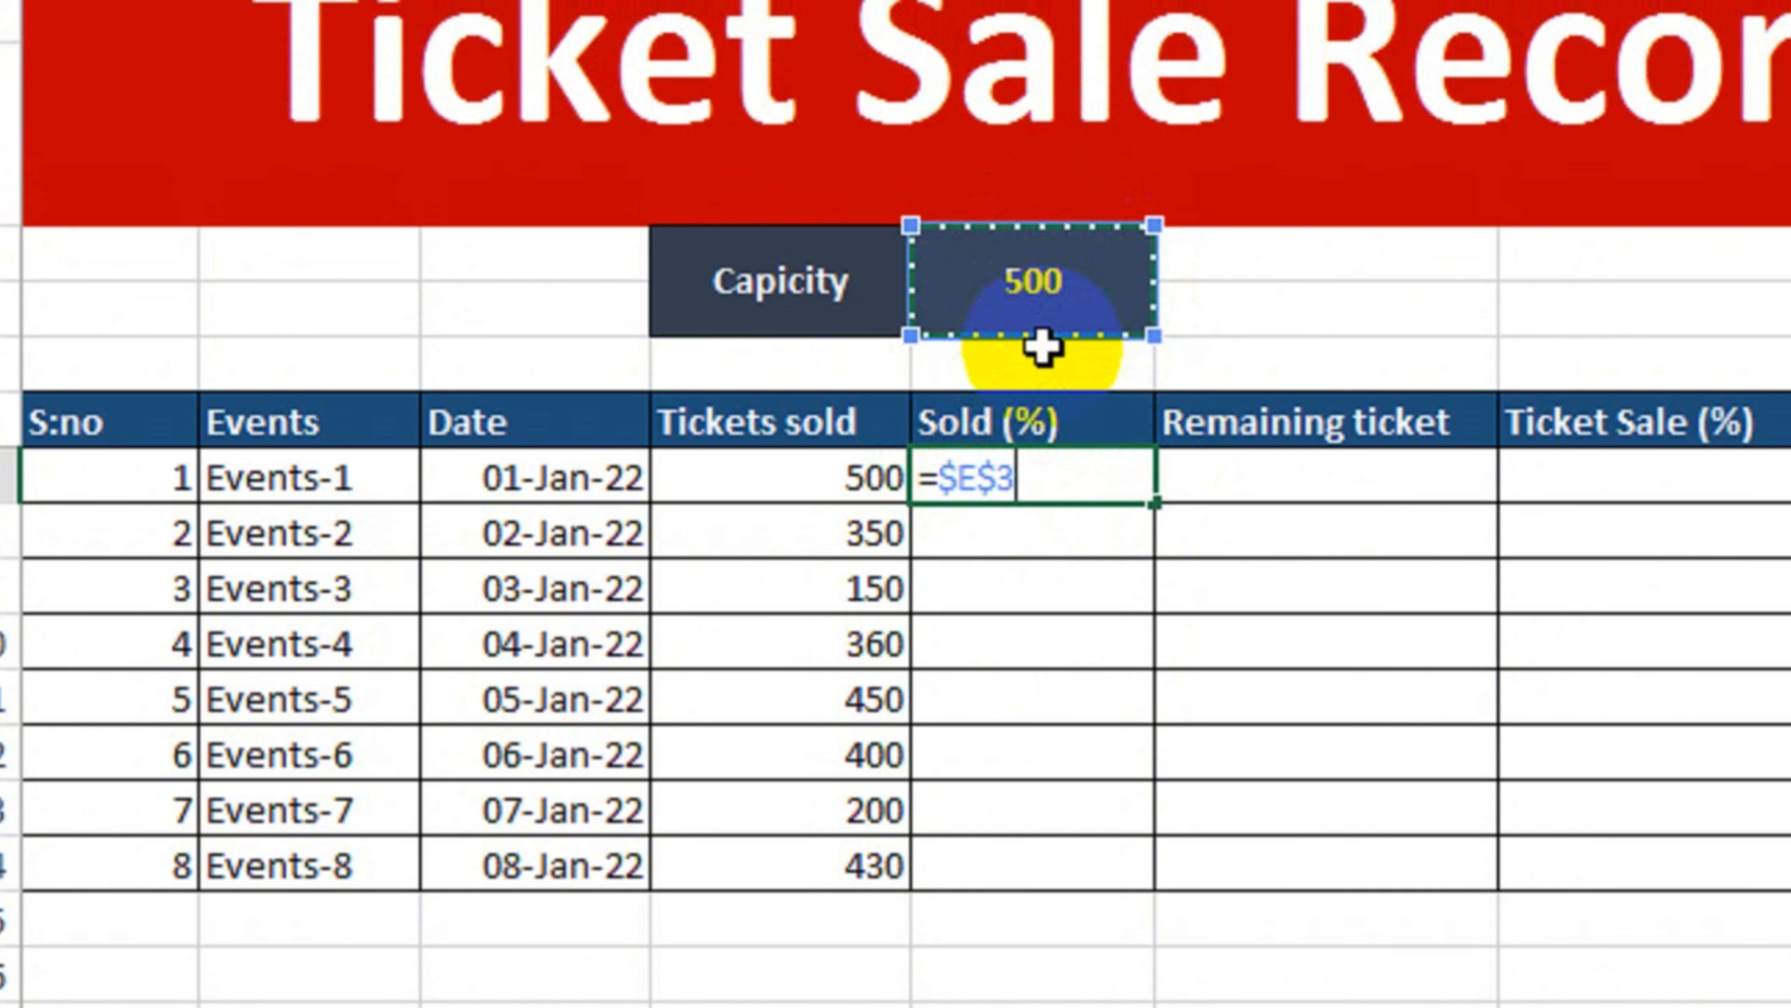
{"action": "type", "text": "/"}
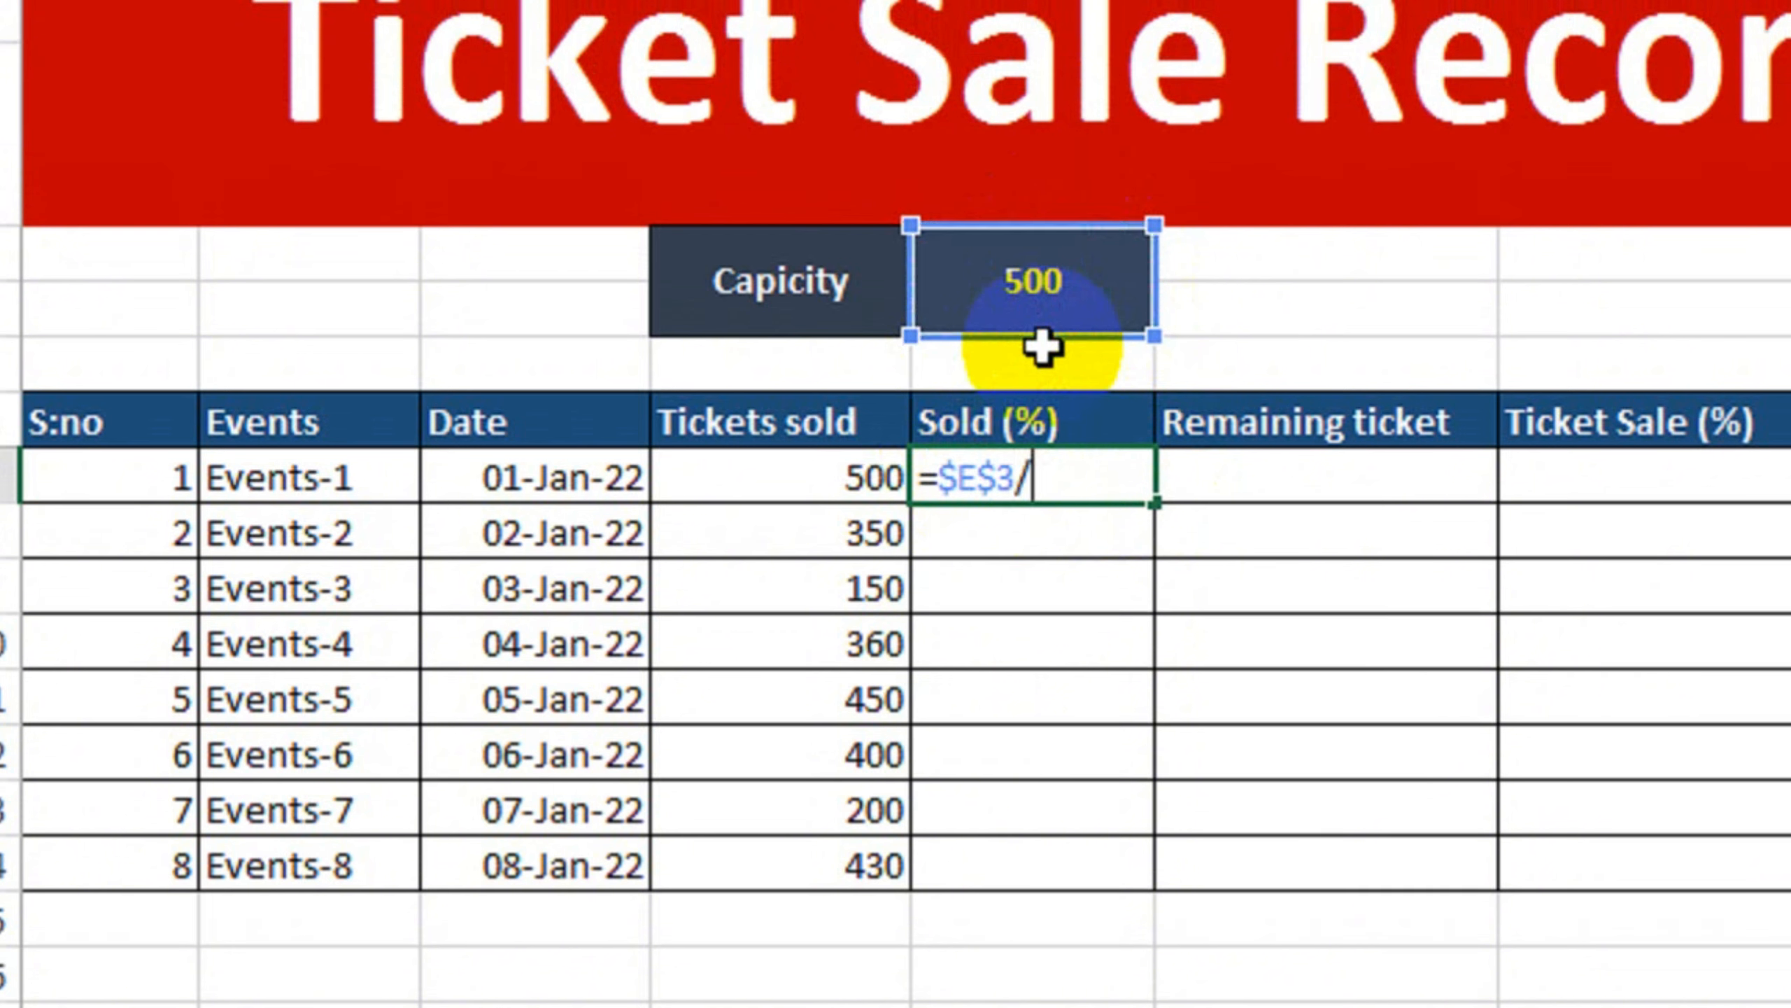
{"action": "left_click", "coordinate": [818, 473]}
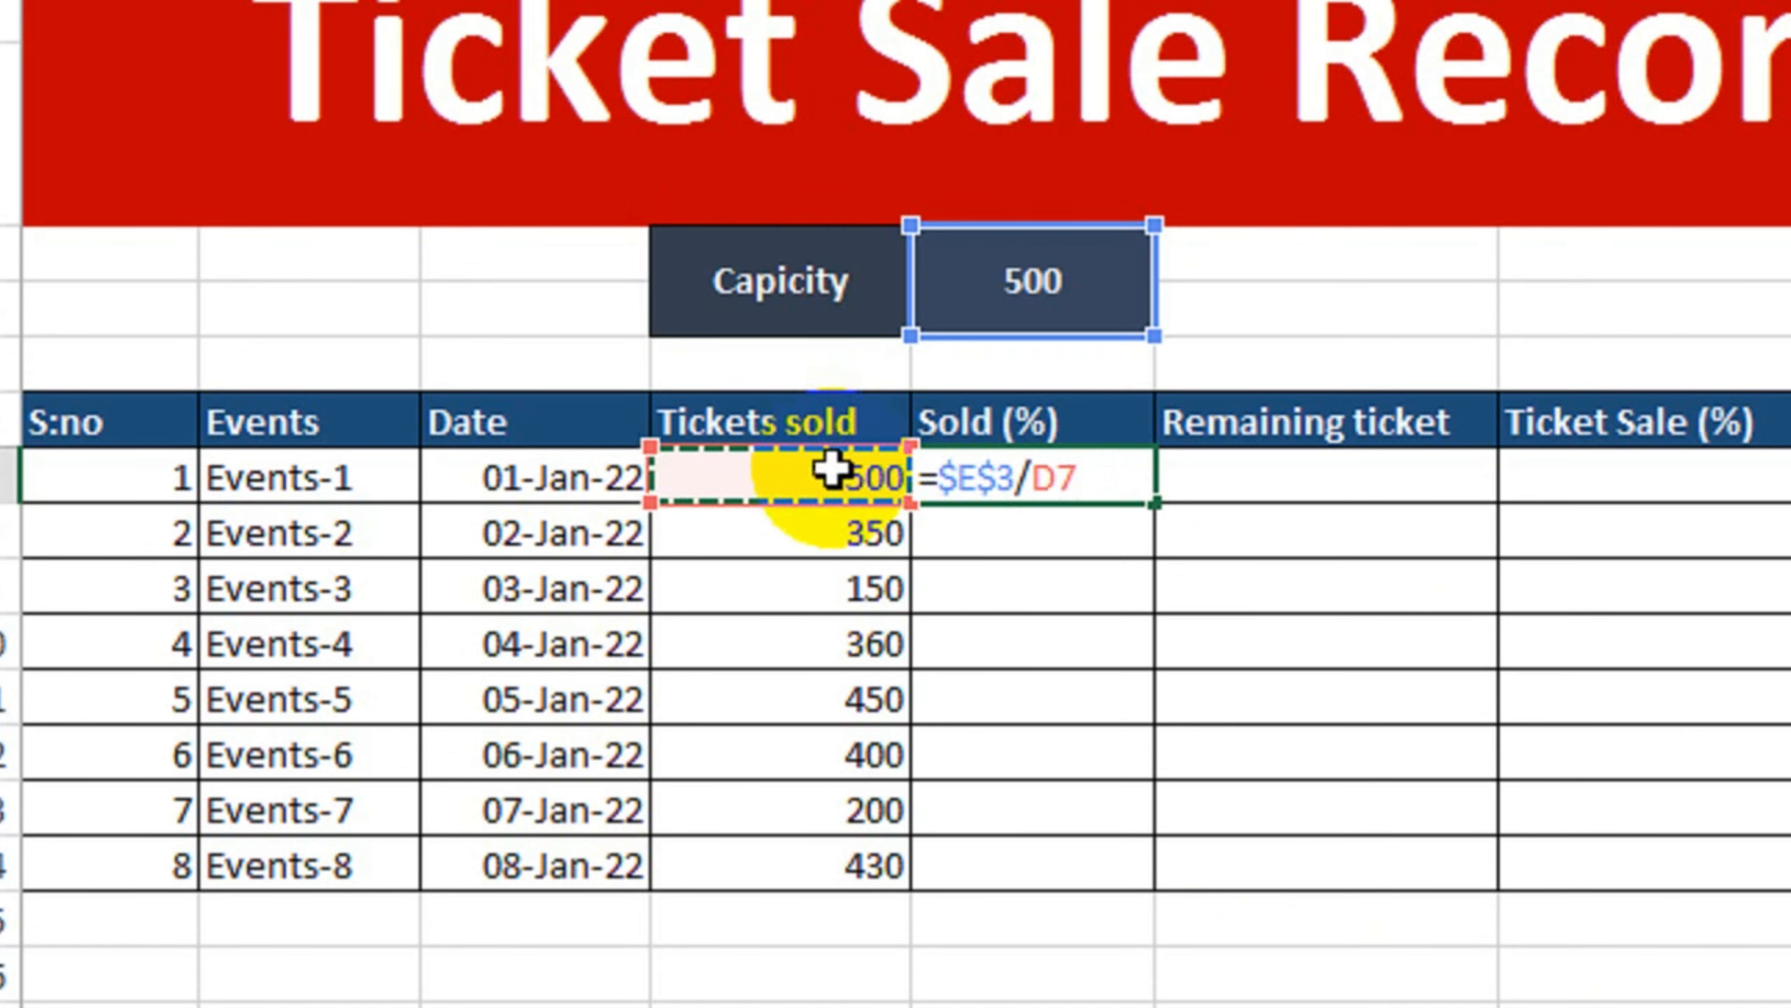
{"action": "key", "text": "Return"}
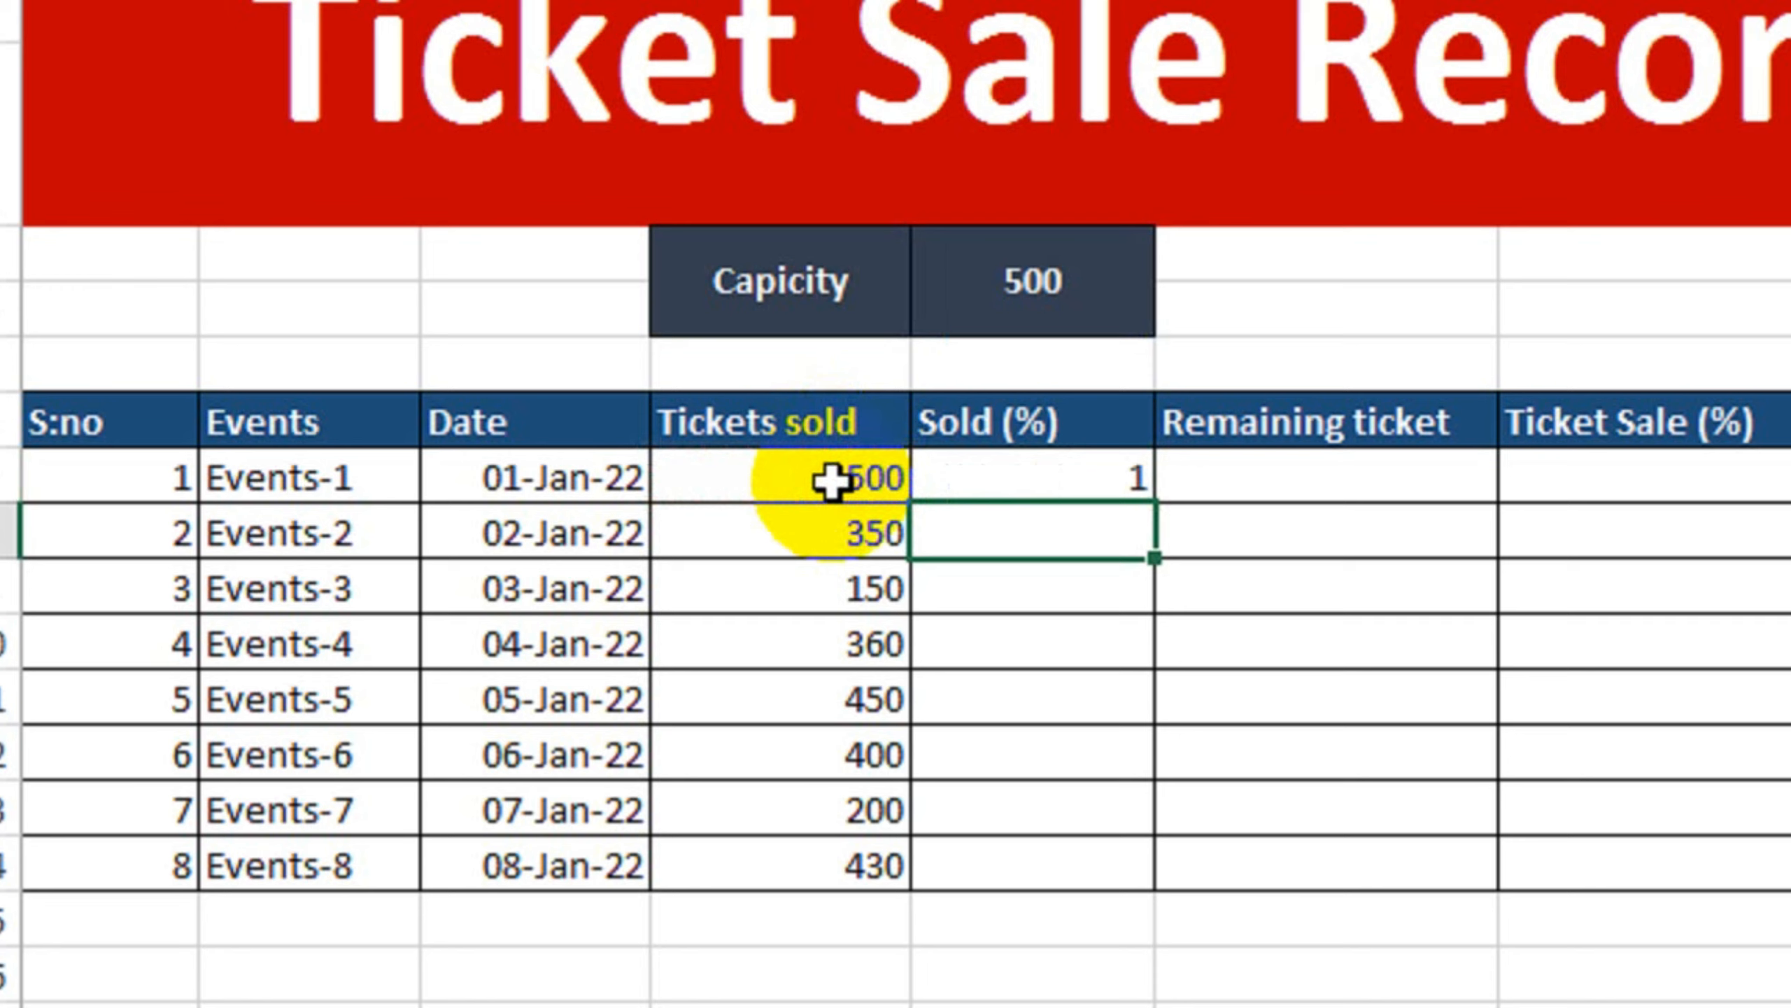
{"action": "left_click", "coordinate": [1032, 472]}
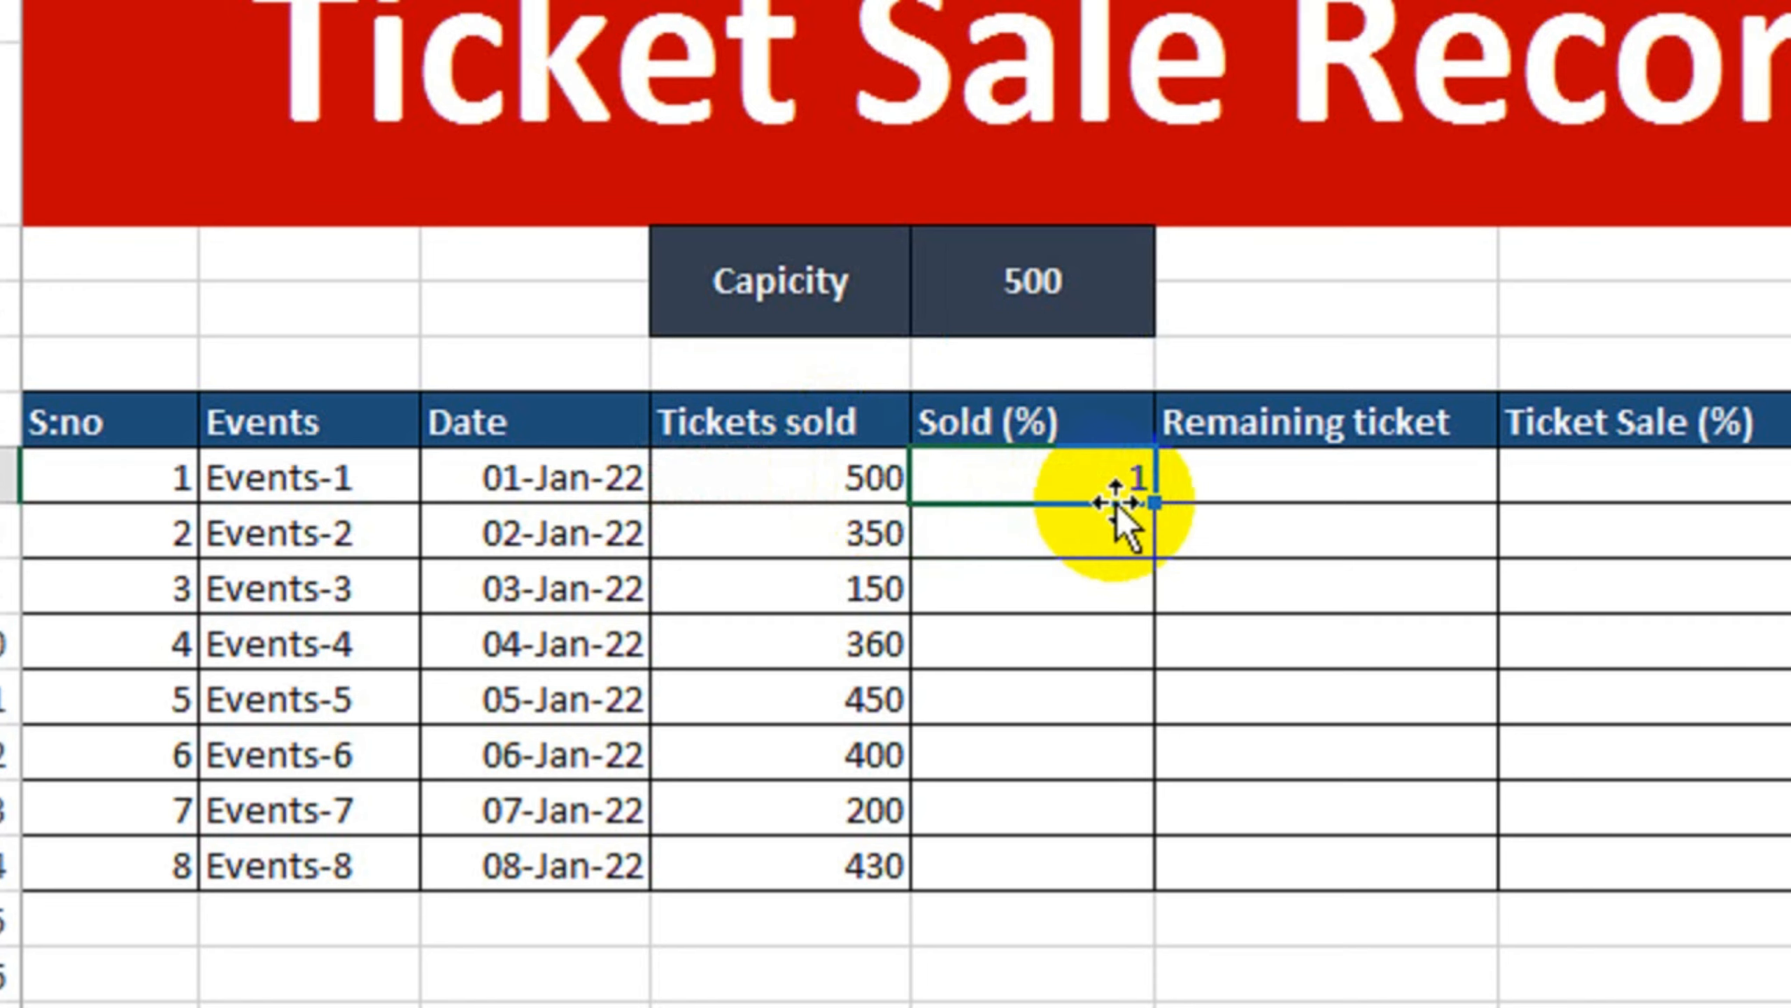
Step: Fill the Sold (%) formula down to Events-8, try percent formatting on the column, and undo that formatting
{"action": "left_click_drag", "start_coordinate": [1153, 504], "coordinate": [1129, 871]}
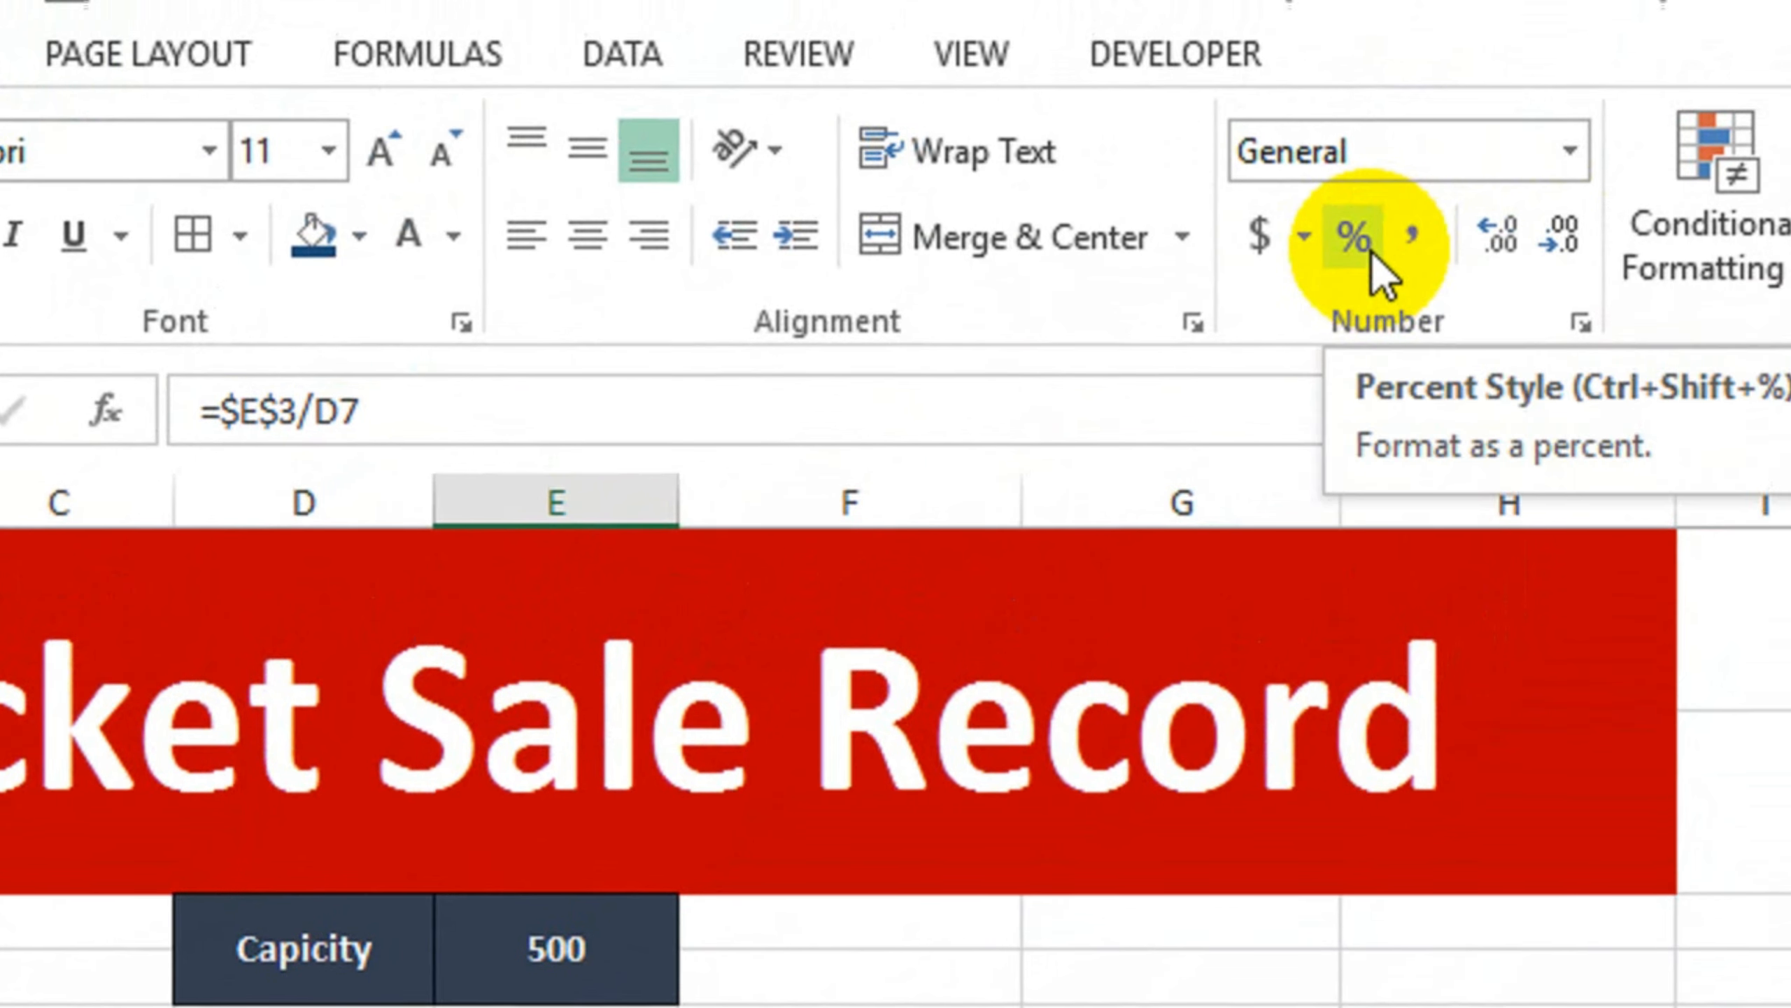
{"action": "left_click", "coordinate": [1372, 250]}
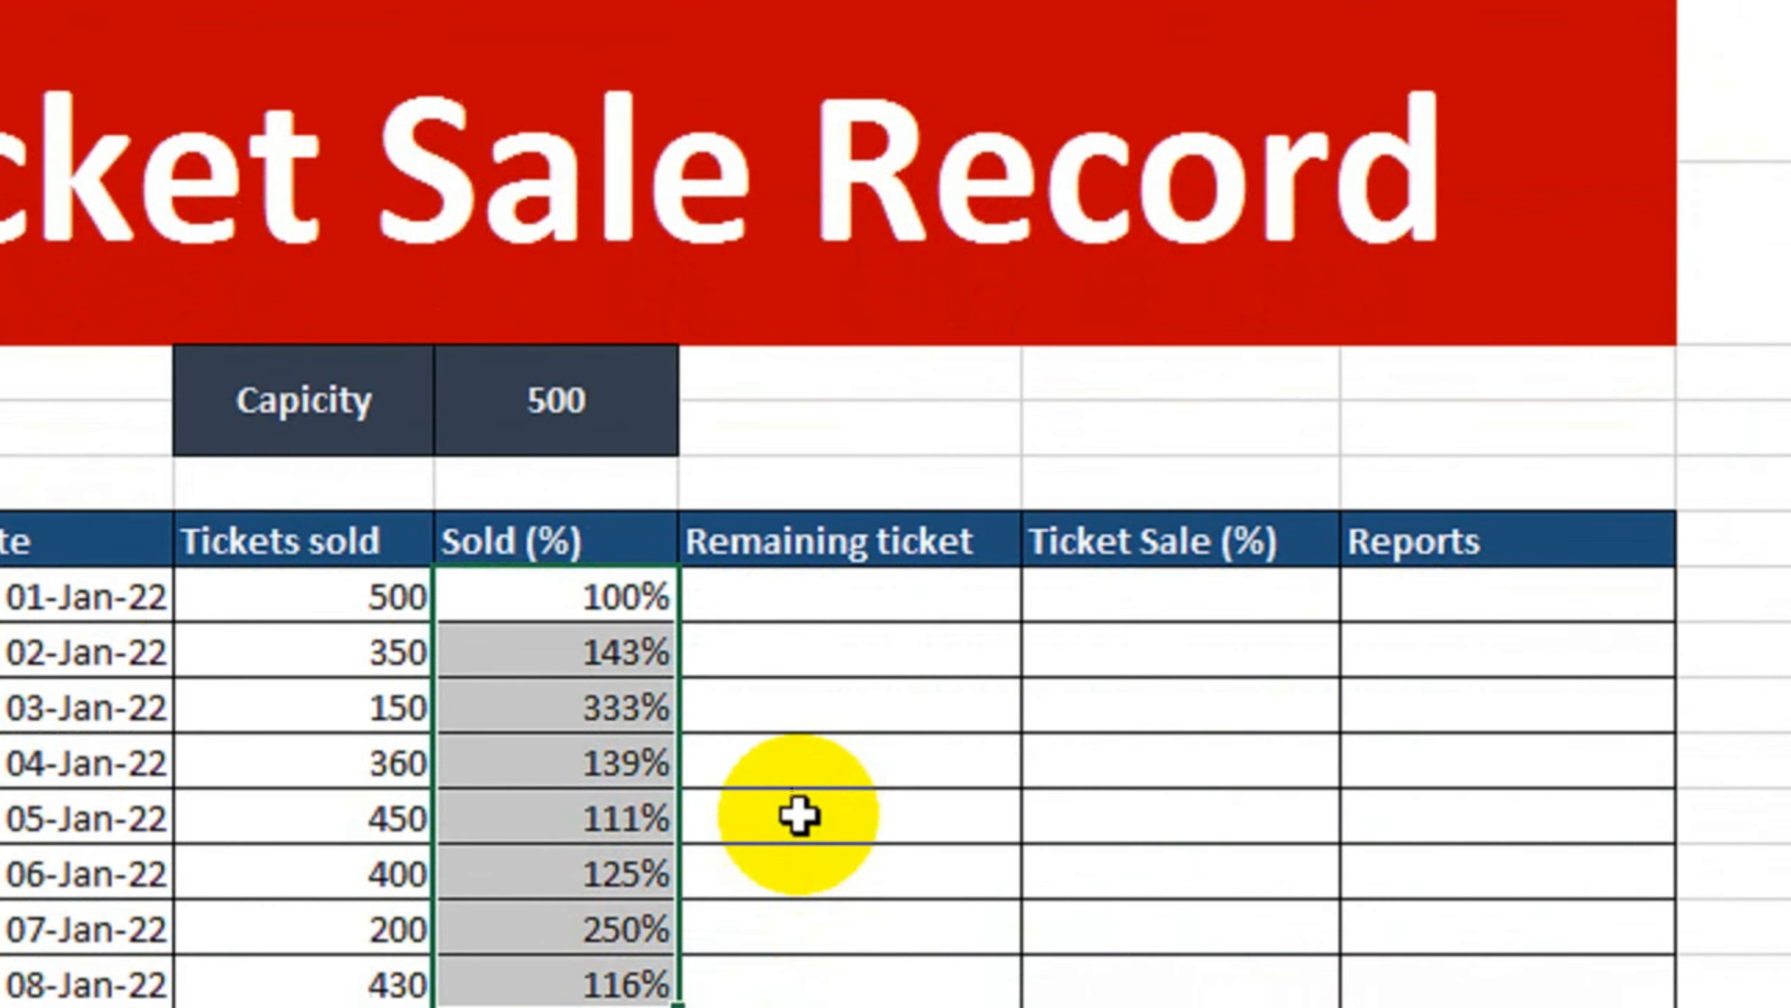
{"action": "key", "text": "ctrl+z"}
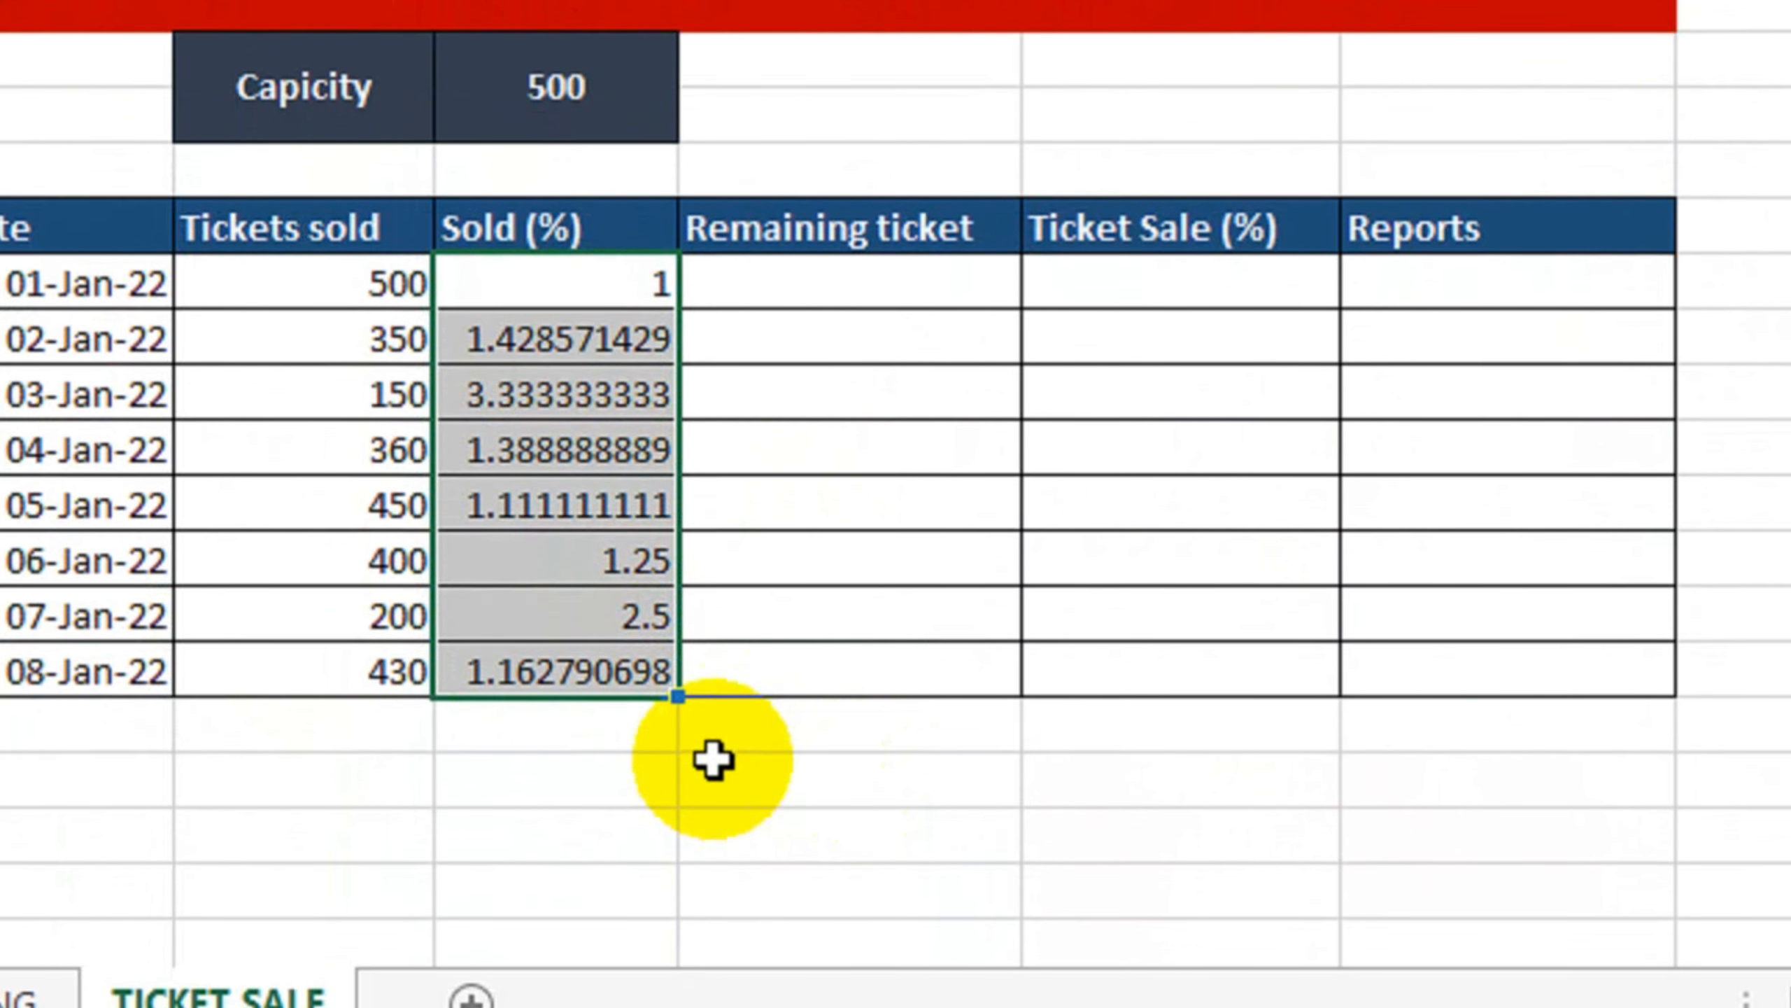
{"action": "left_click", "coordinate": [720, 811]}
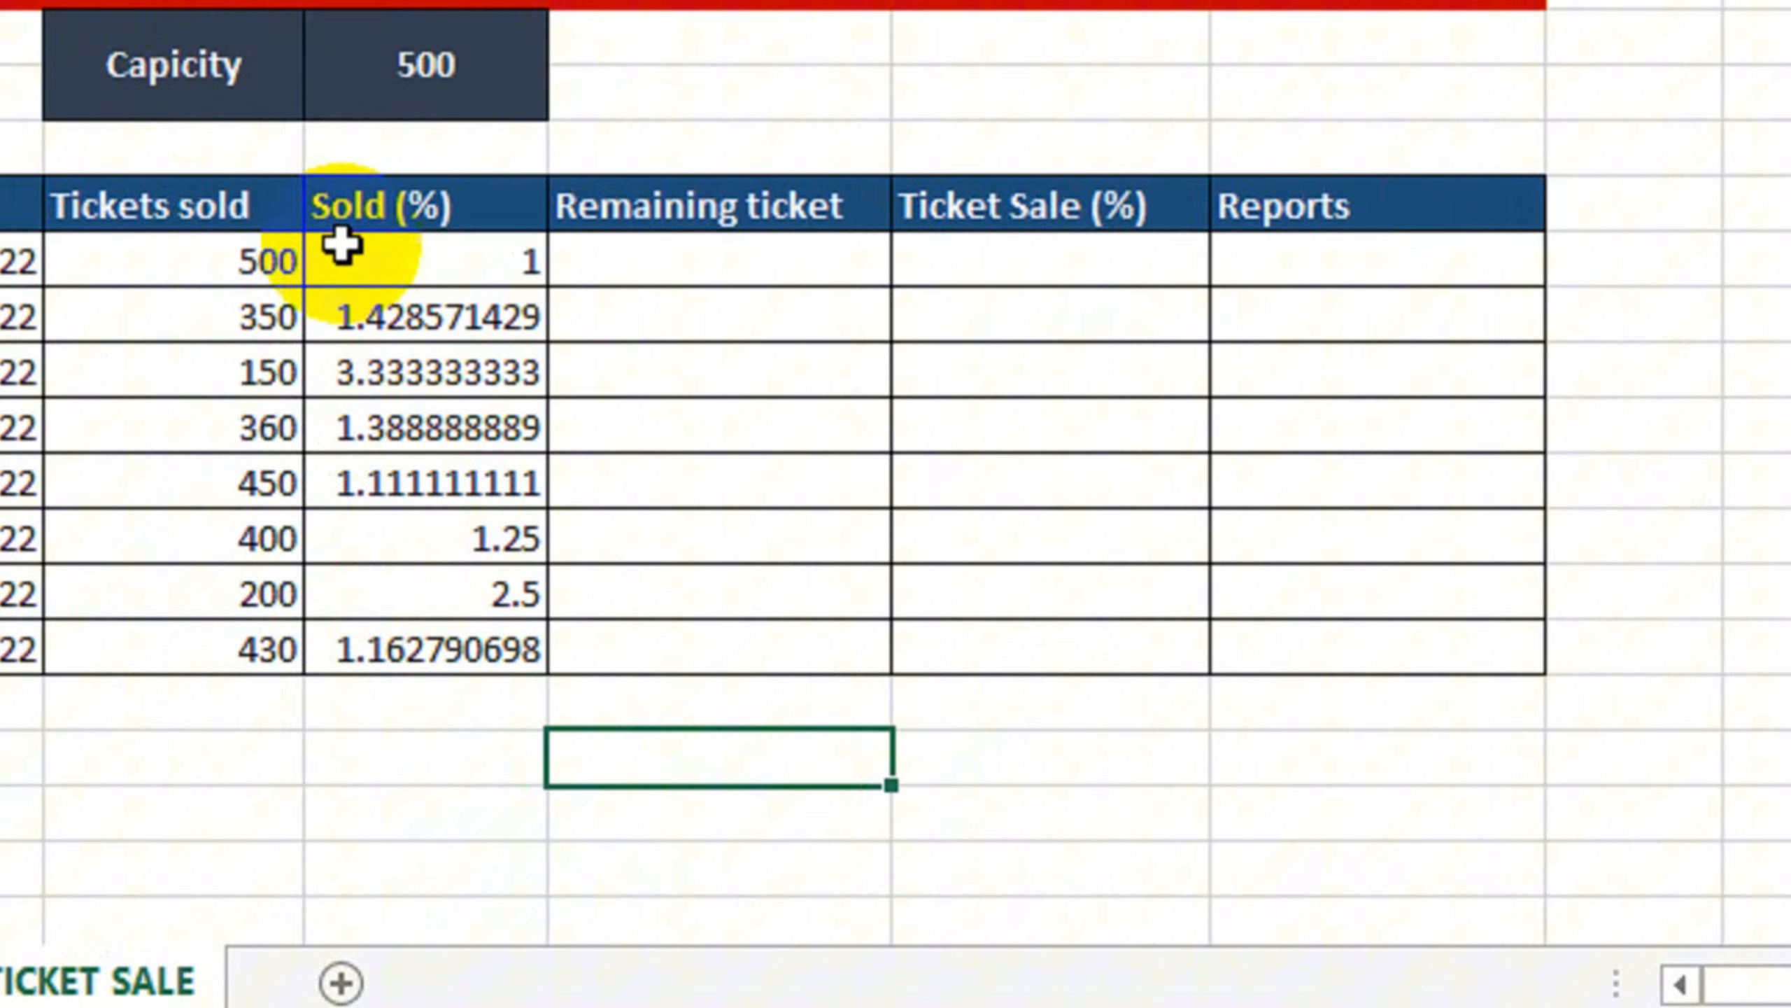
Step: Correct the Sold (%) formula of Events-1 to =D7/$E$3, dividing tickets sold by the absolute capacity reference
{"action": "left_click", "coordinate": [184, 215]}
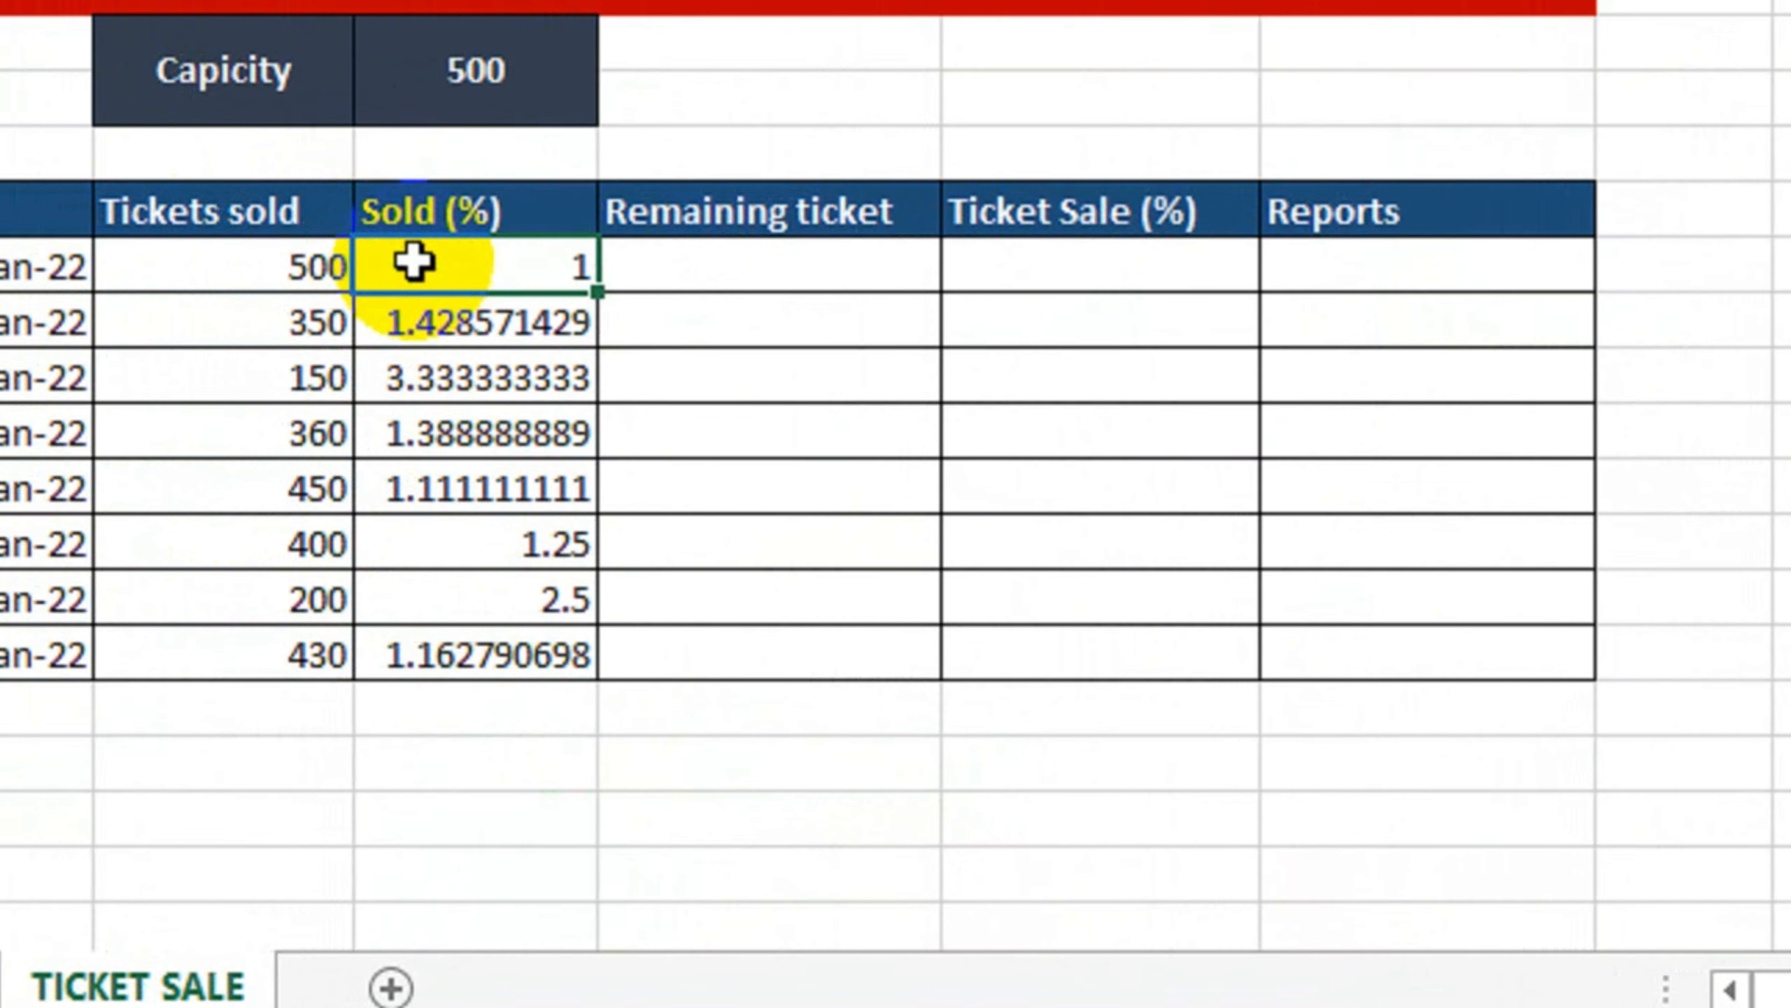
{"action": "left_click_drag", "start_coordinate": [485, 275], "coordinate": [455, 652]}
{"action": "left_click", "coordinate": [520, 264]}
{"action": "double_click", "coordinate": [520, 264]}
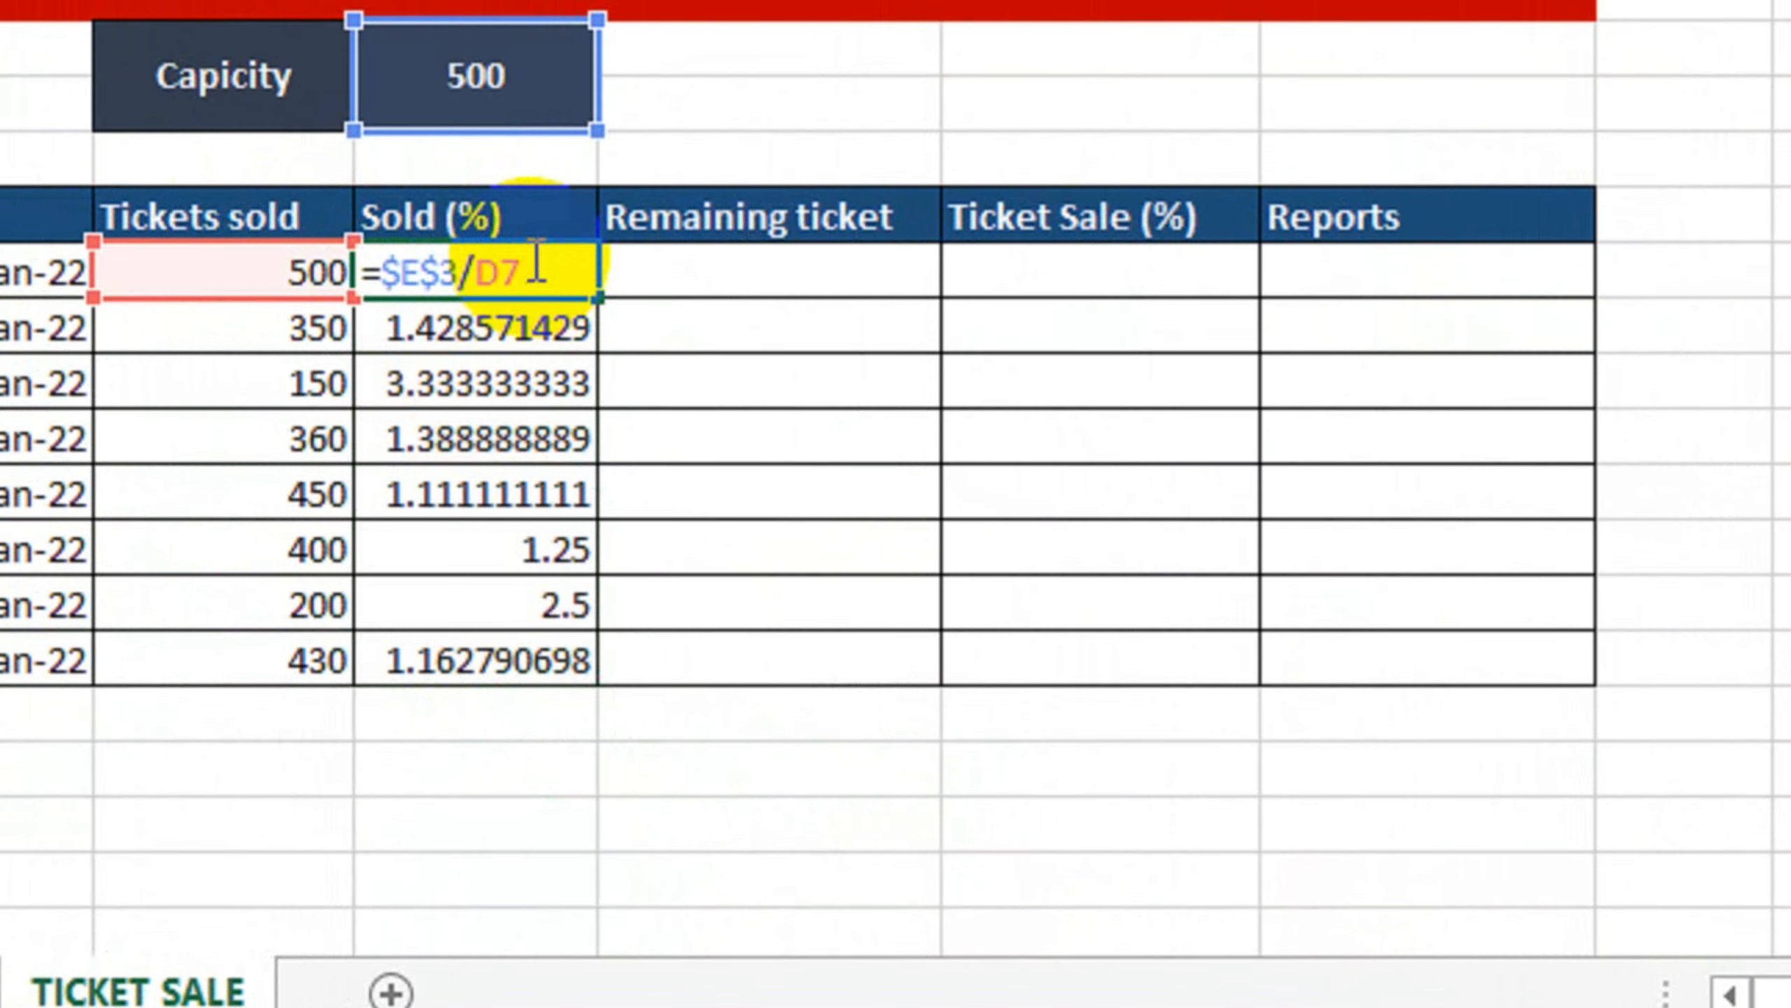
{"action": "left_click_drag", "start_coordinate": [458, 271], "coordinate": [402, 280]}
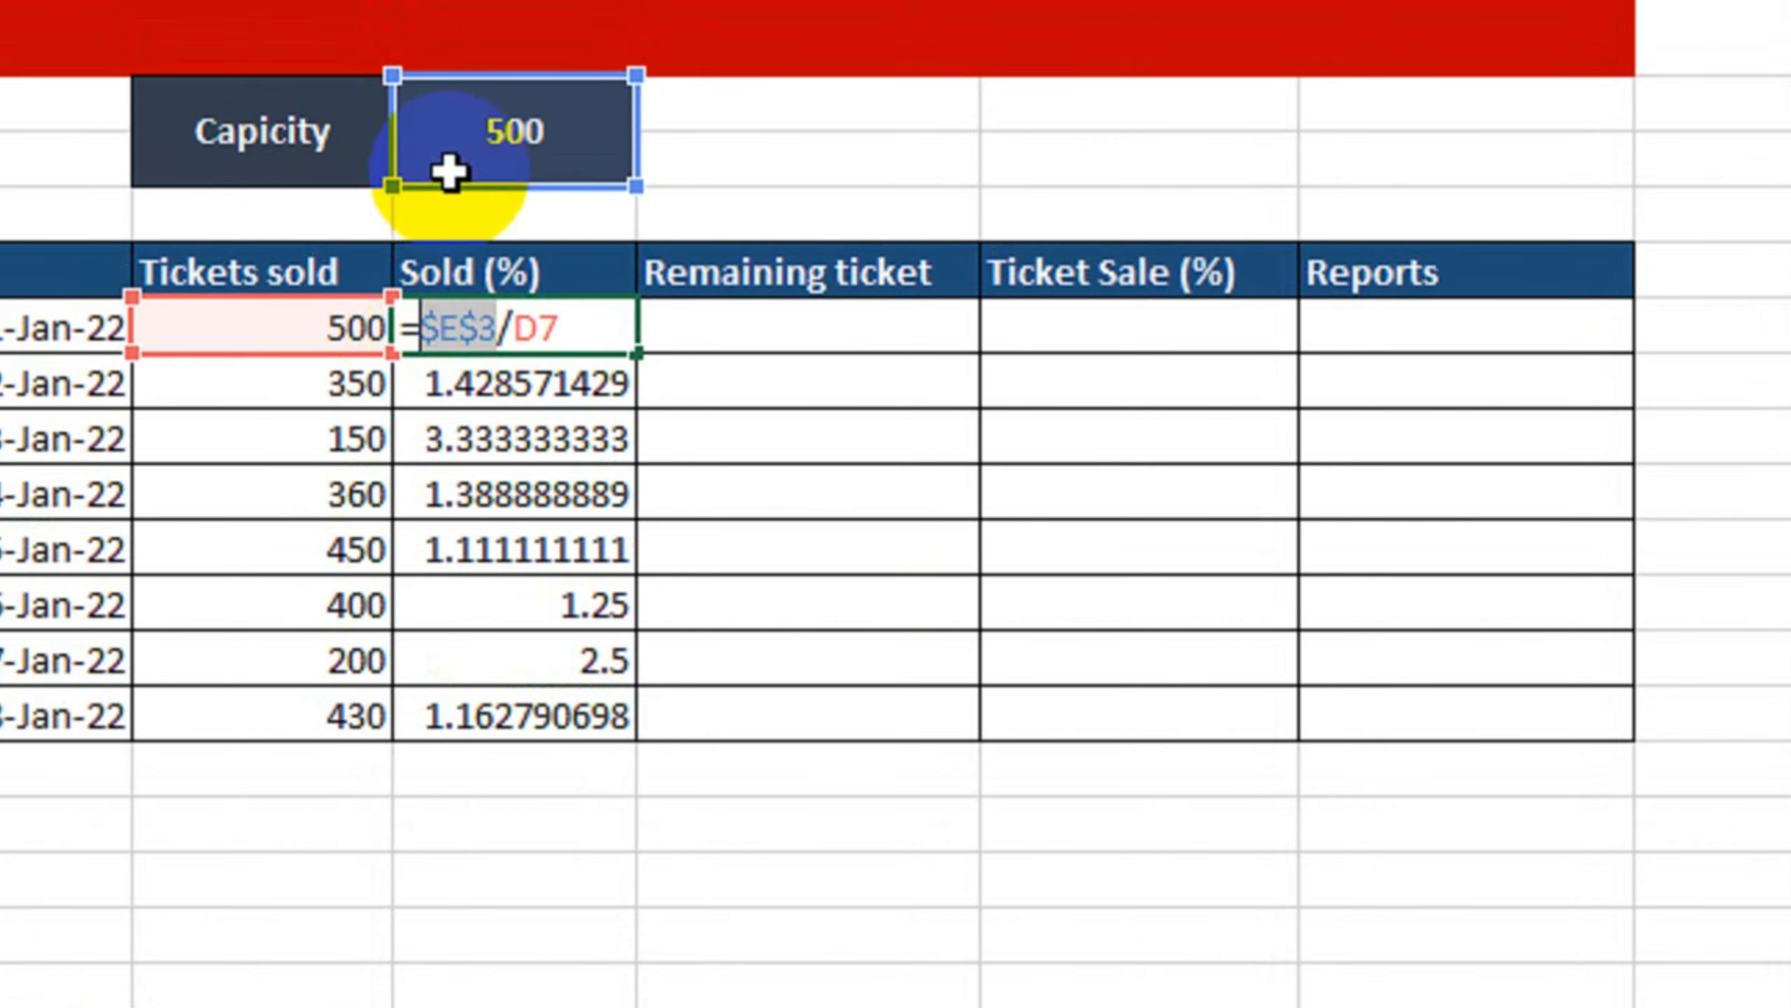
{"action": "left_click", "coordinate": [386, 334]}
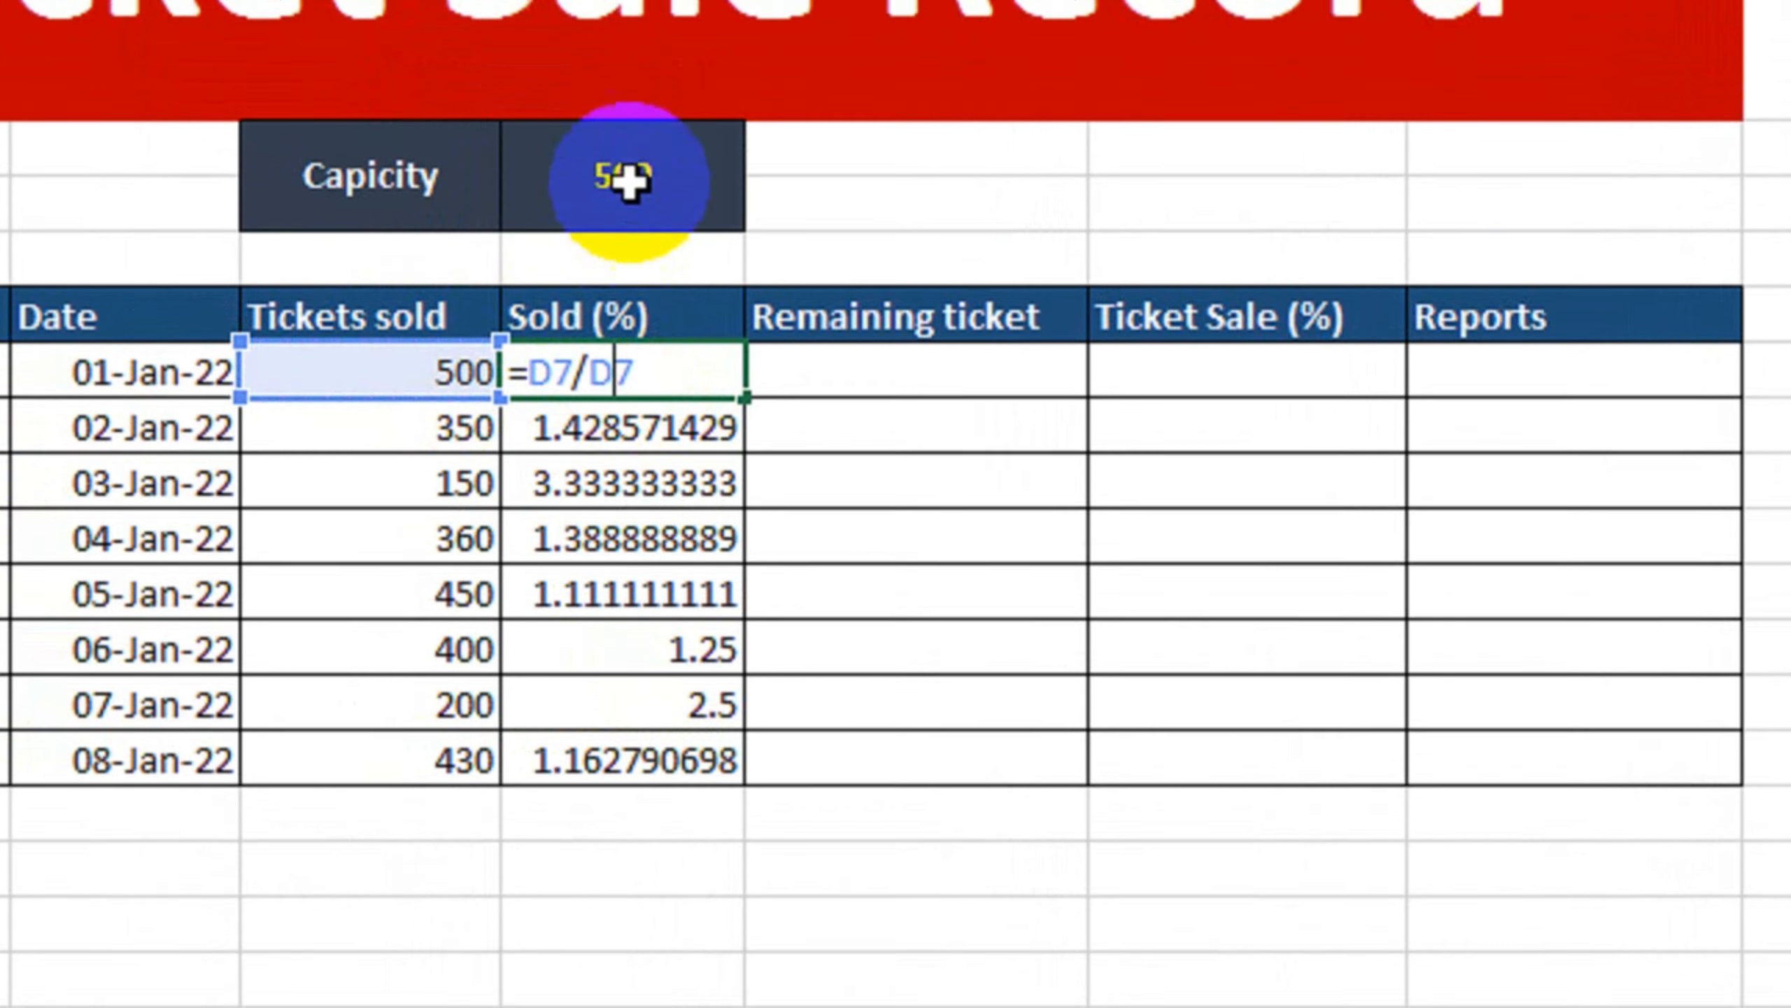
{"action": "left_click", "coordinate": [628, 138]}
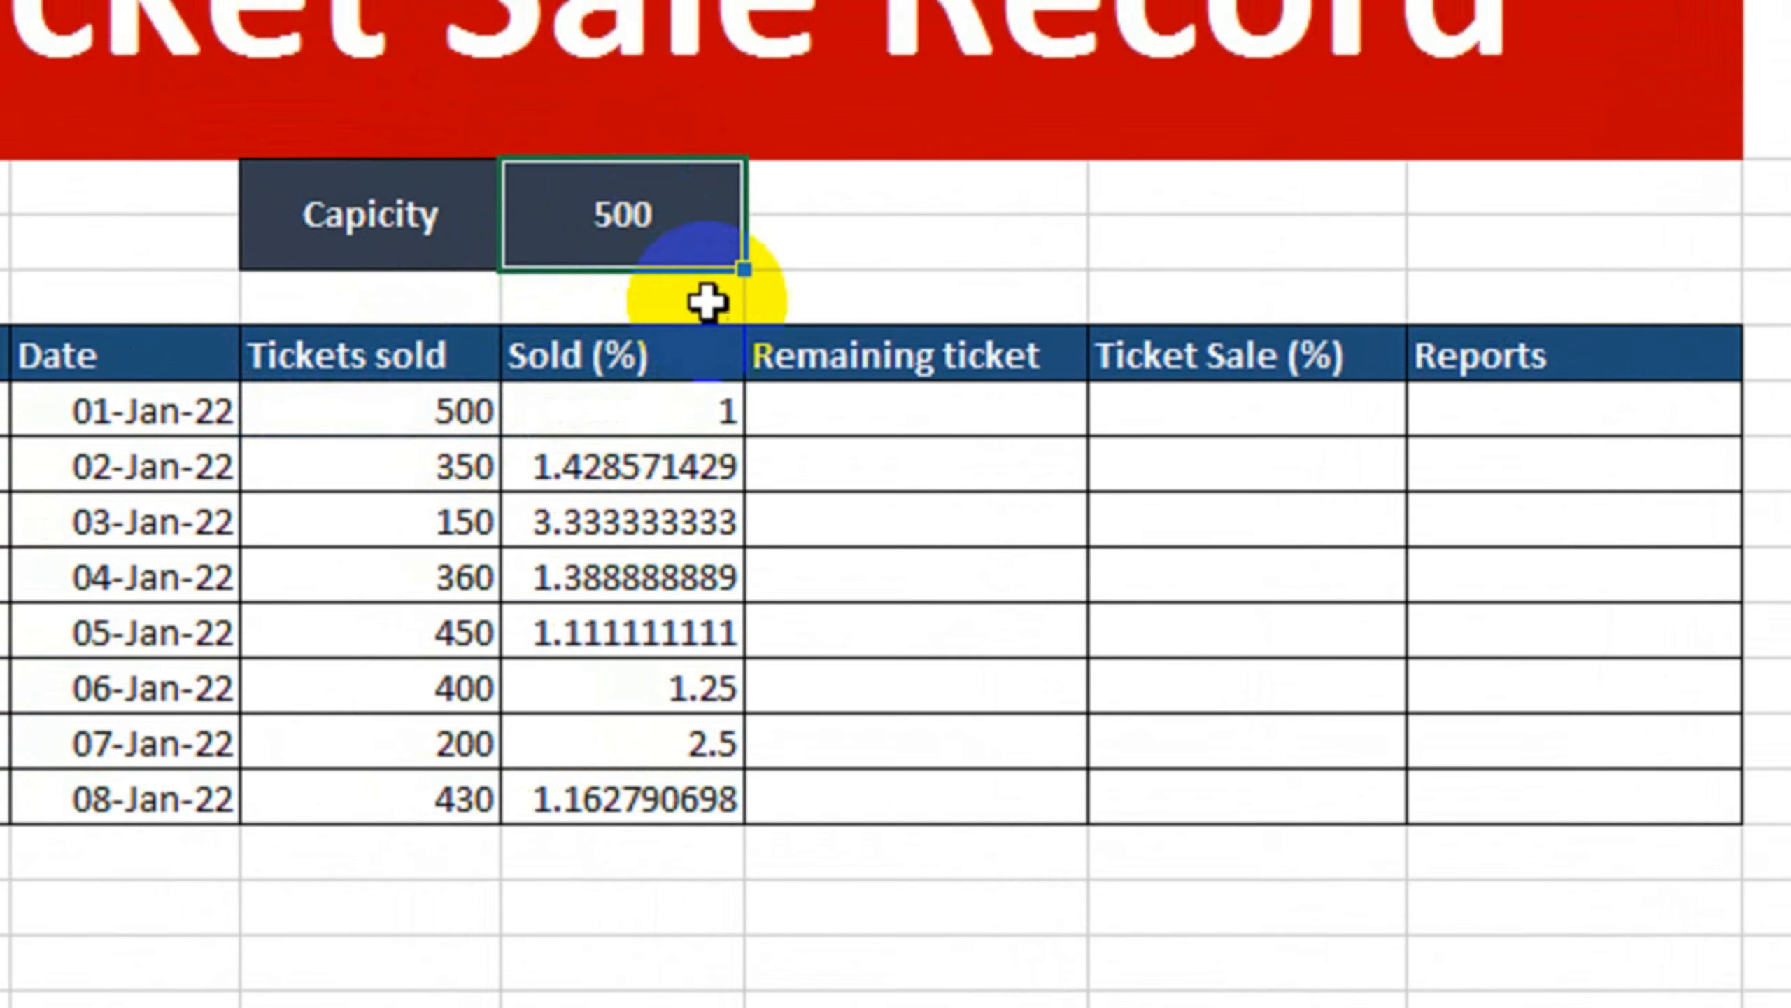
{"action": "double_click", "coordinate": [666, 413]}
{"action": "left_click_drag", "start_coordinate": [638, 418], "coordinate": [596, 418]}
{"action": "left_click", "coordinate": [617, 243]}
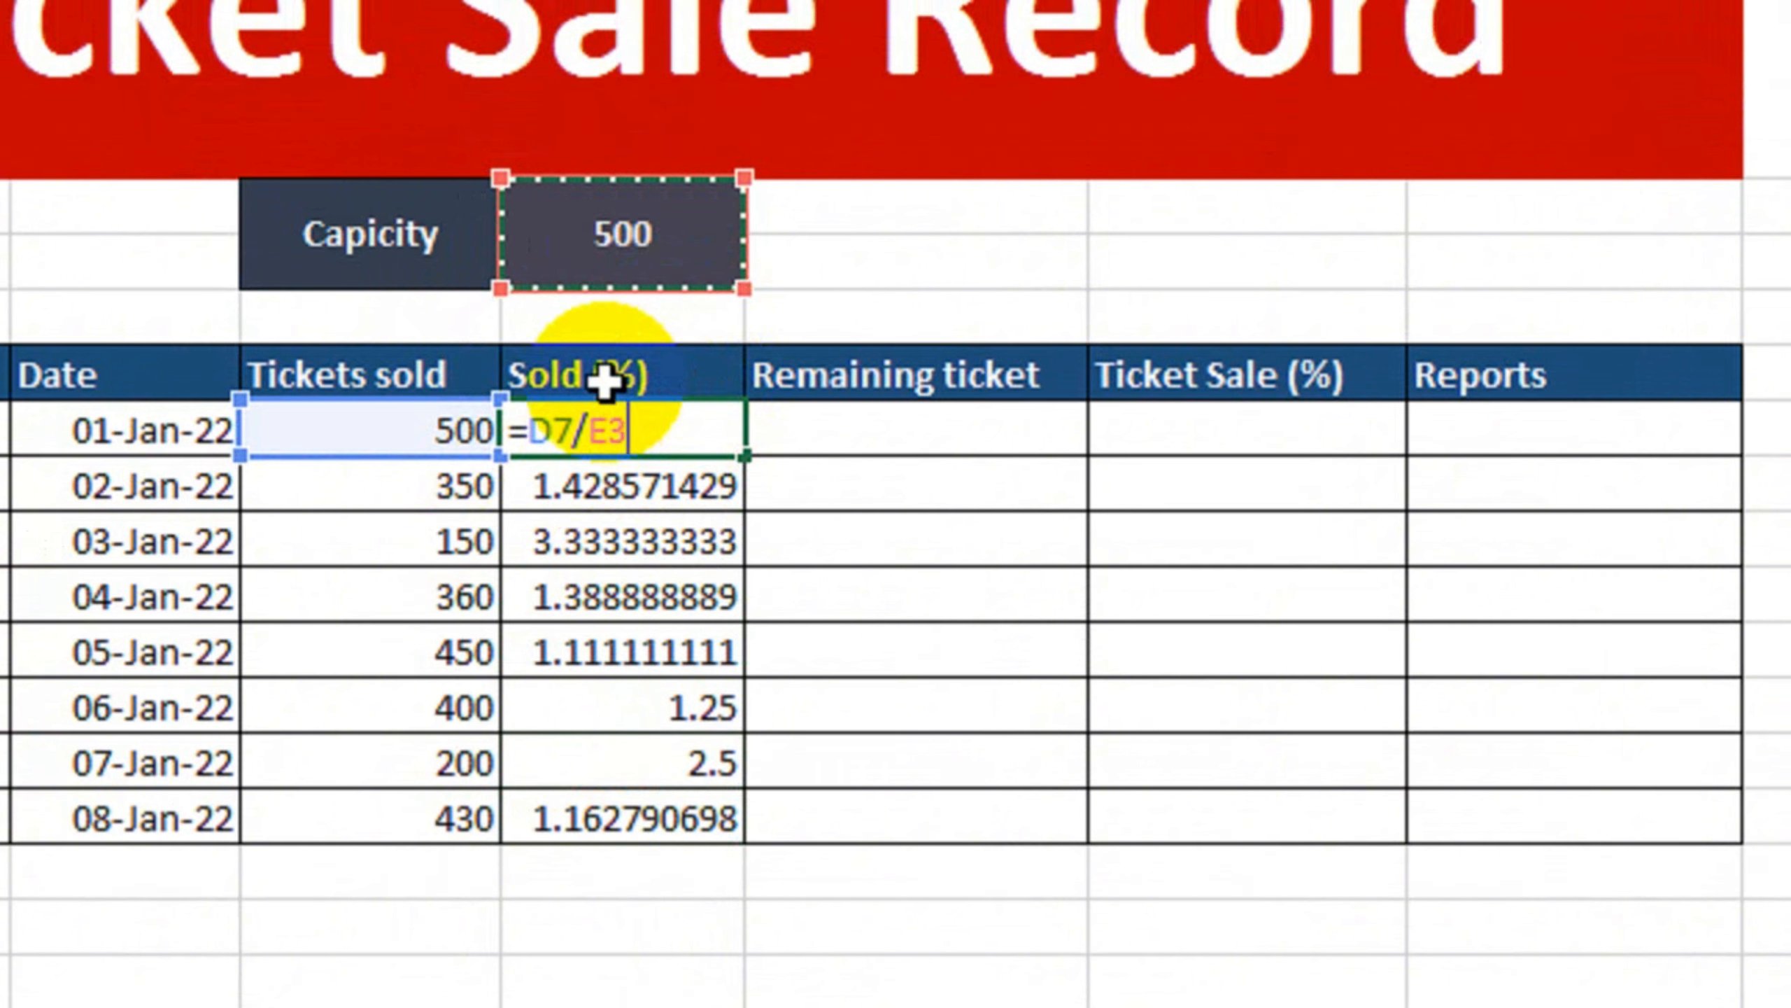
{"action": "key", "text": "F4"}
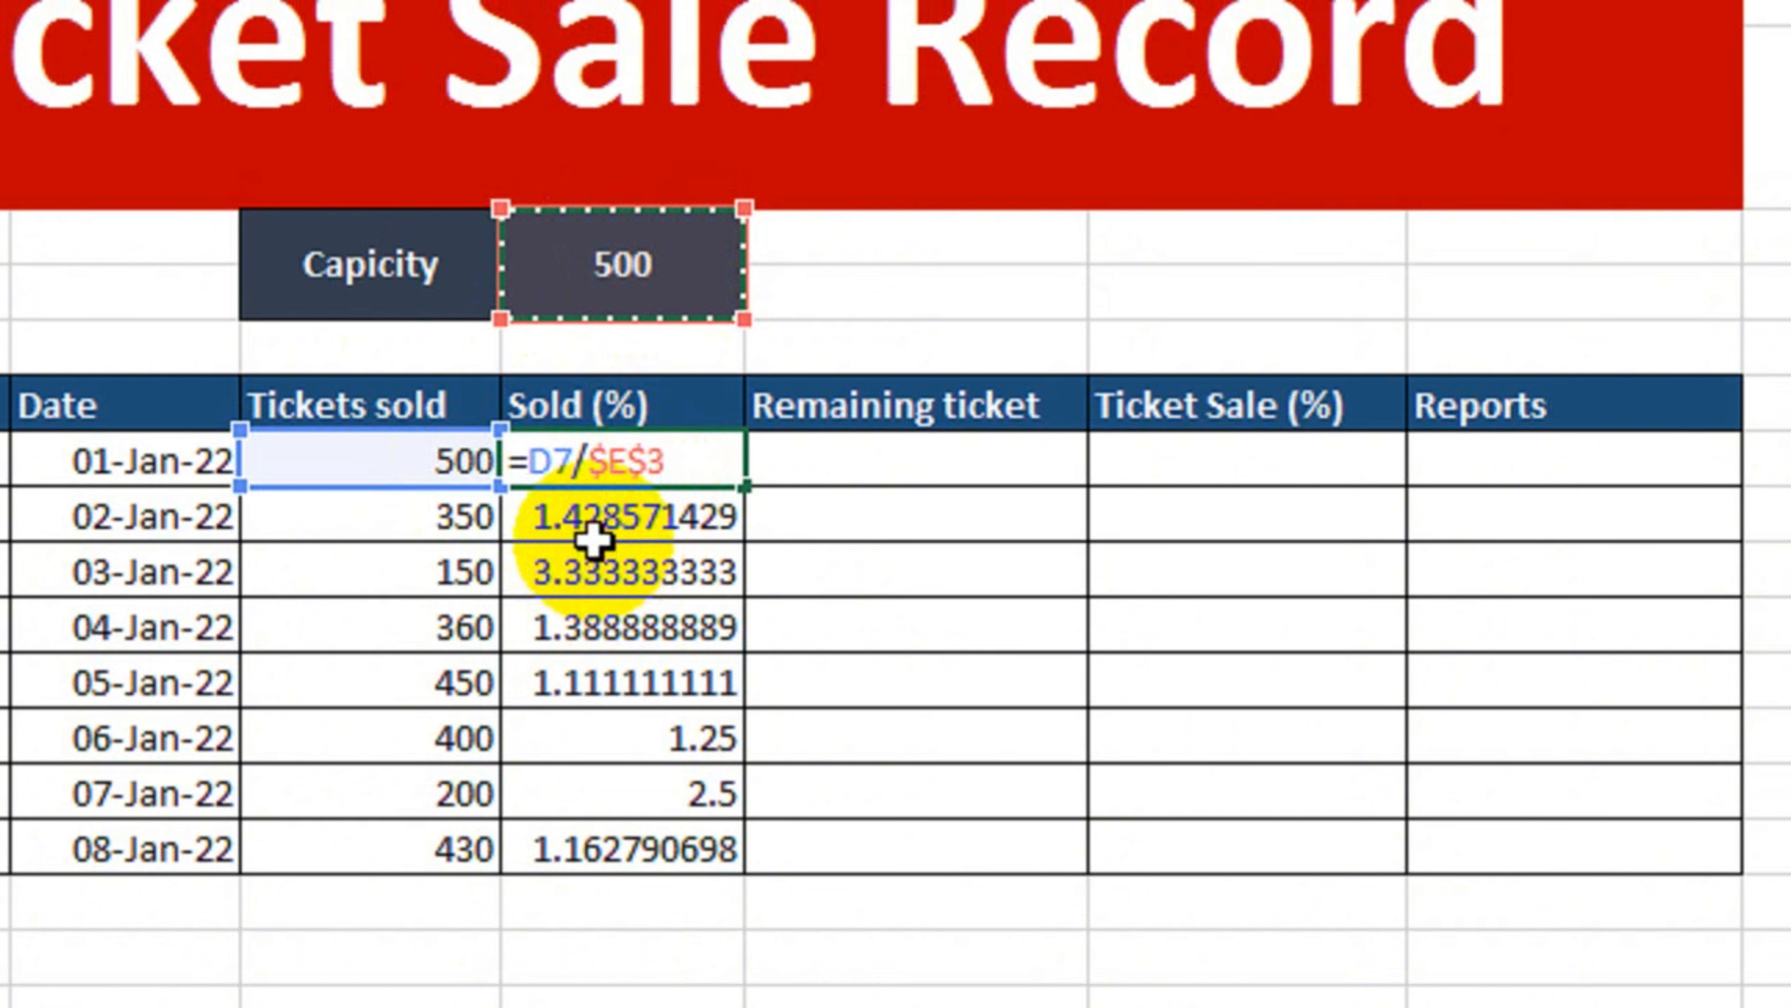
{"action": "key", "text": "Return"}
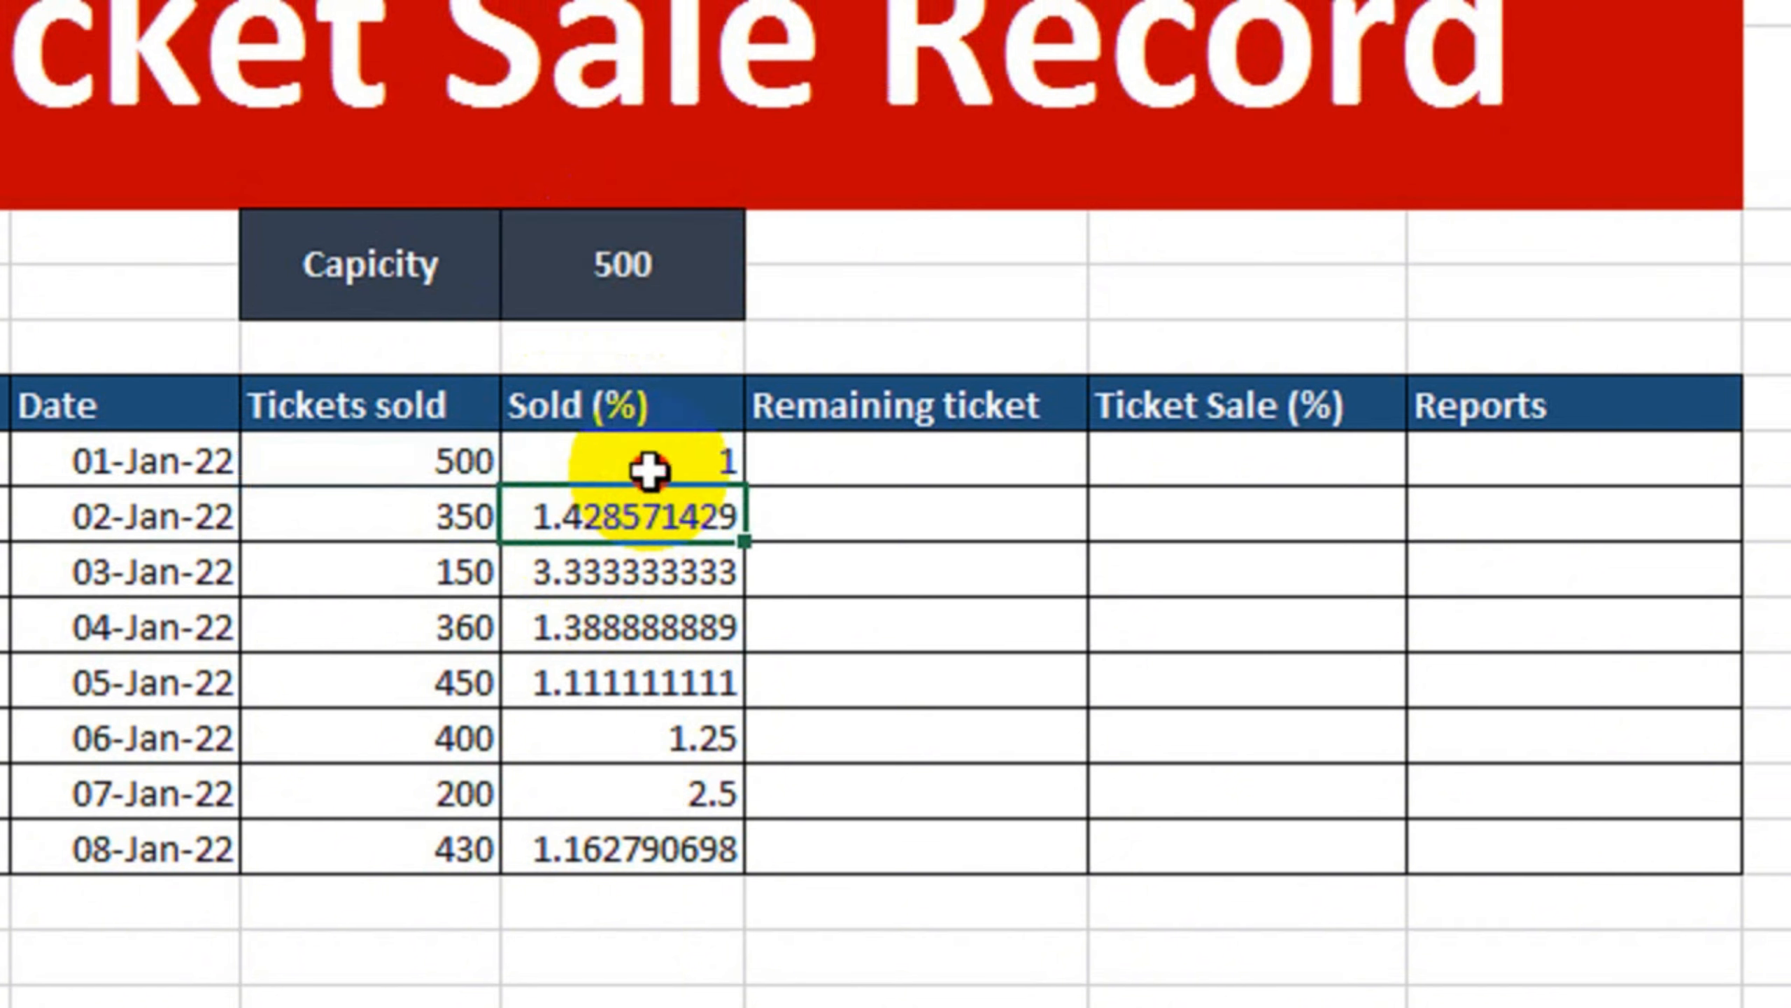
Step: Fill the corrected Sold (%) formula down to Events-8 and format the cells as percentages
{"action": "left_click", "coordinate": [723, 467]}
{"action": "left_click_drag", "start_coordinate": [744, 485], "coordinate": [702, 869]}
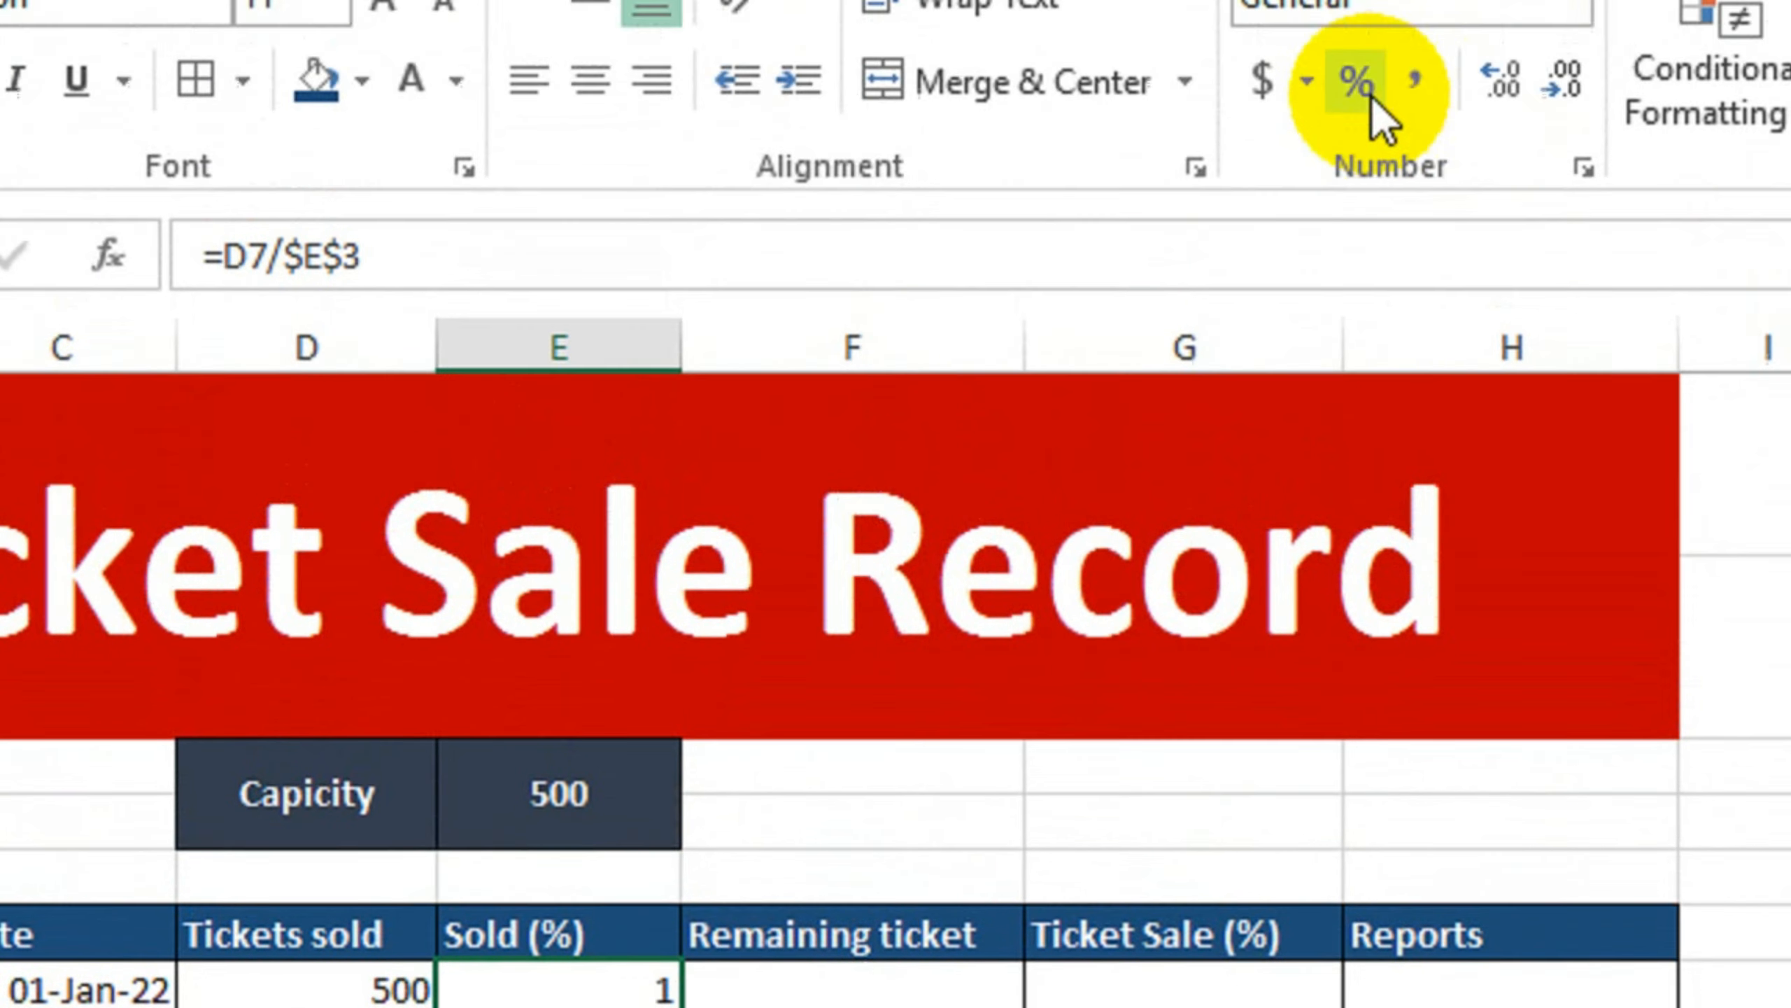
{"action": "left_click", "coordinate": [1371, 95]}
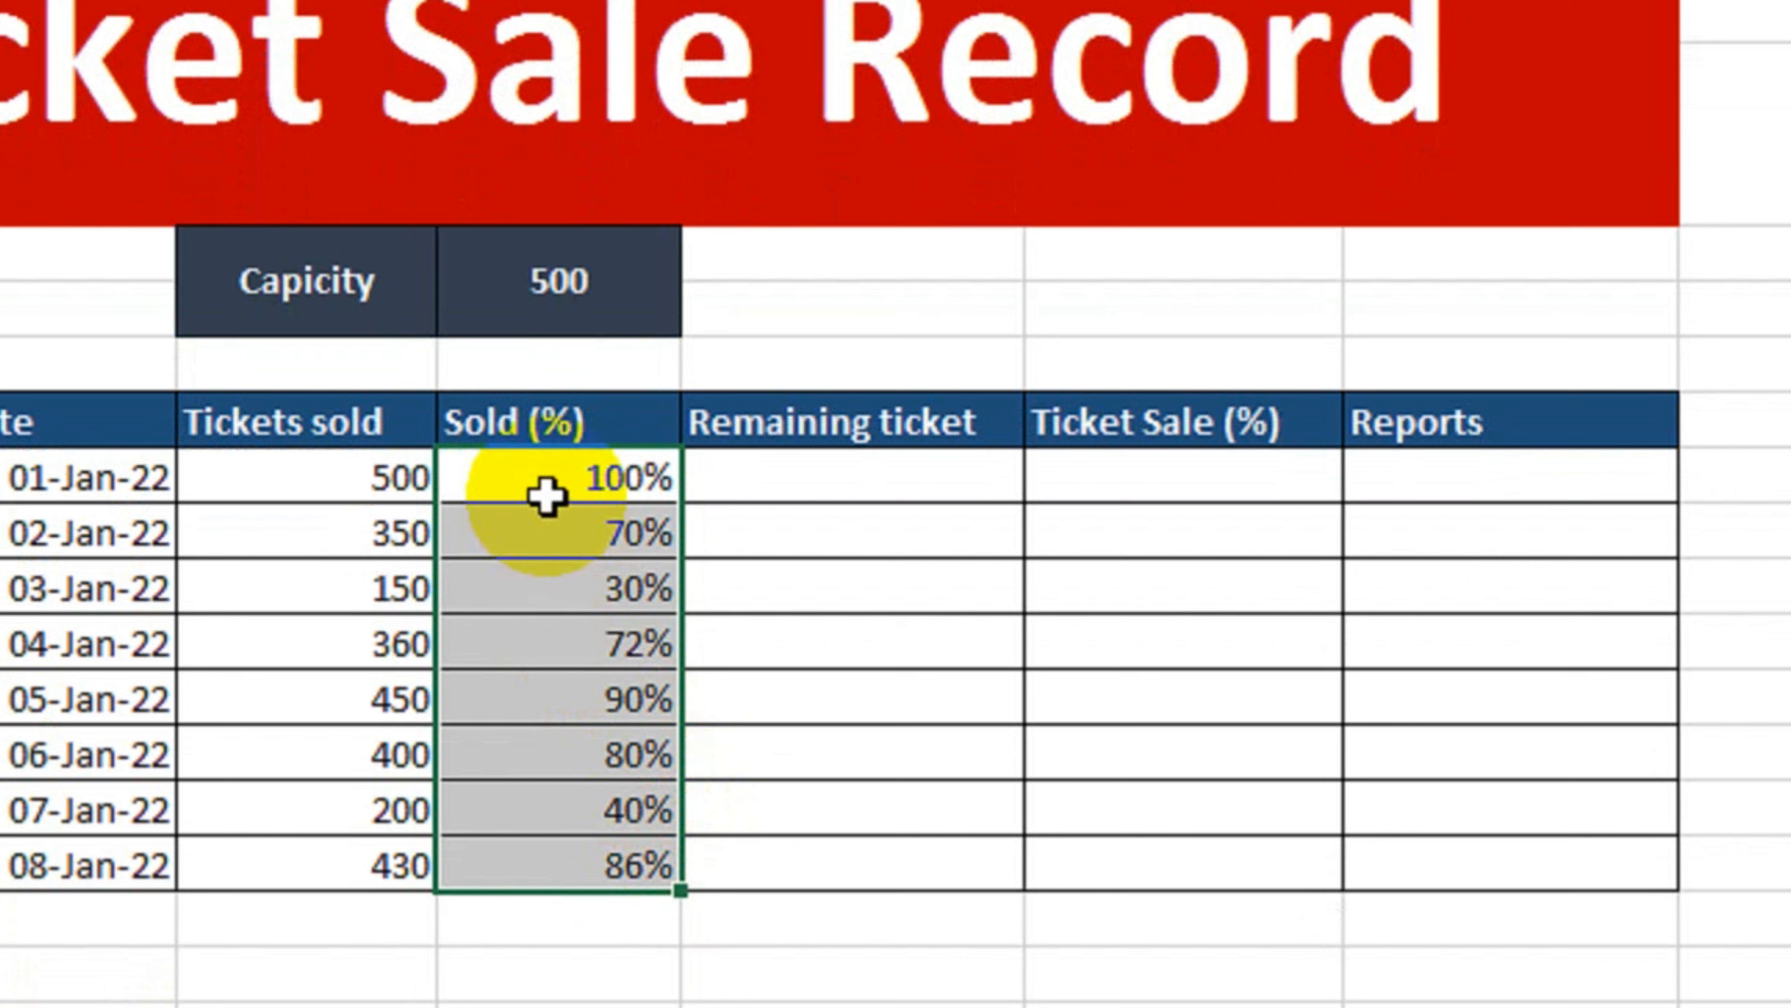
Step: Enter the formula =$E$3-D7 in the Remaining ticket cell of Events-1, with the capacity as an absolute reference
{"action": "left_click", "coordinate": [944, 470]}
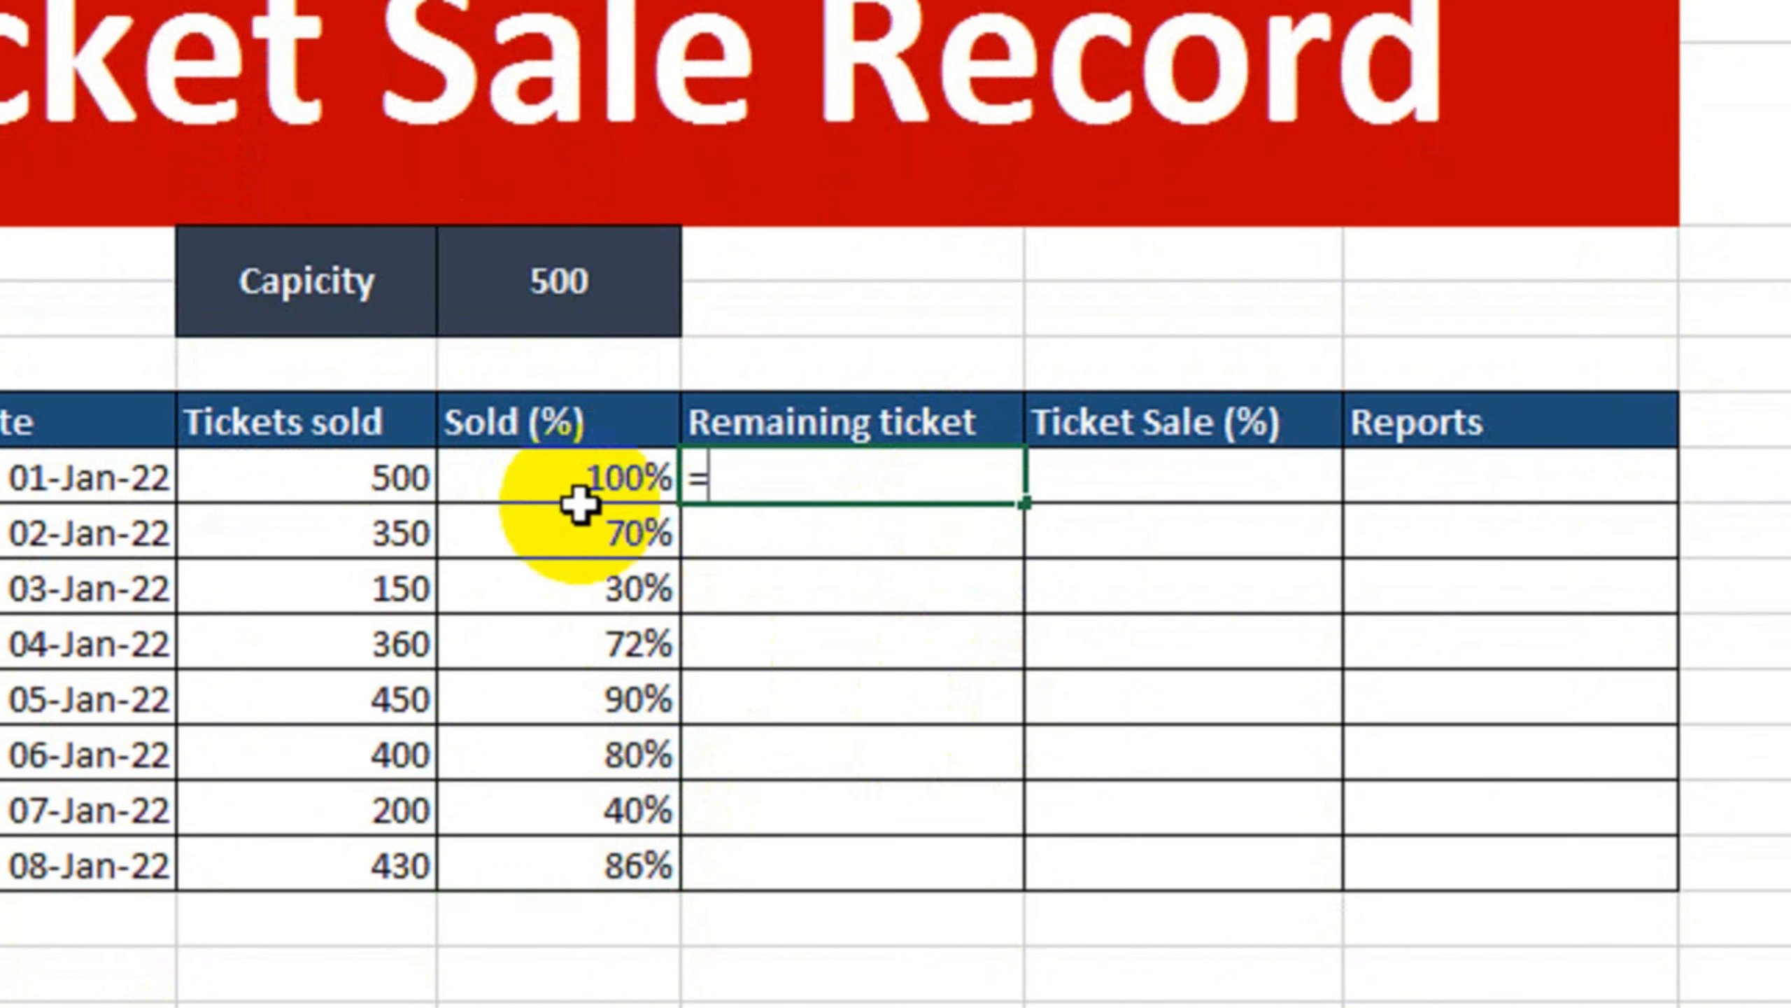
{"action": "left_click", "coordinate": [571, 283]}
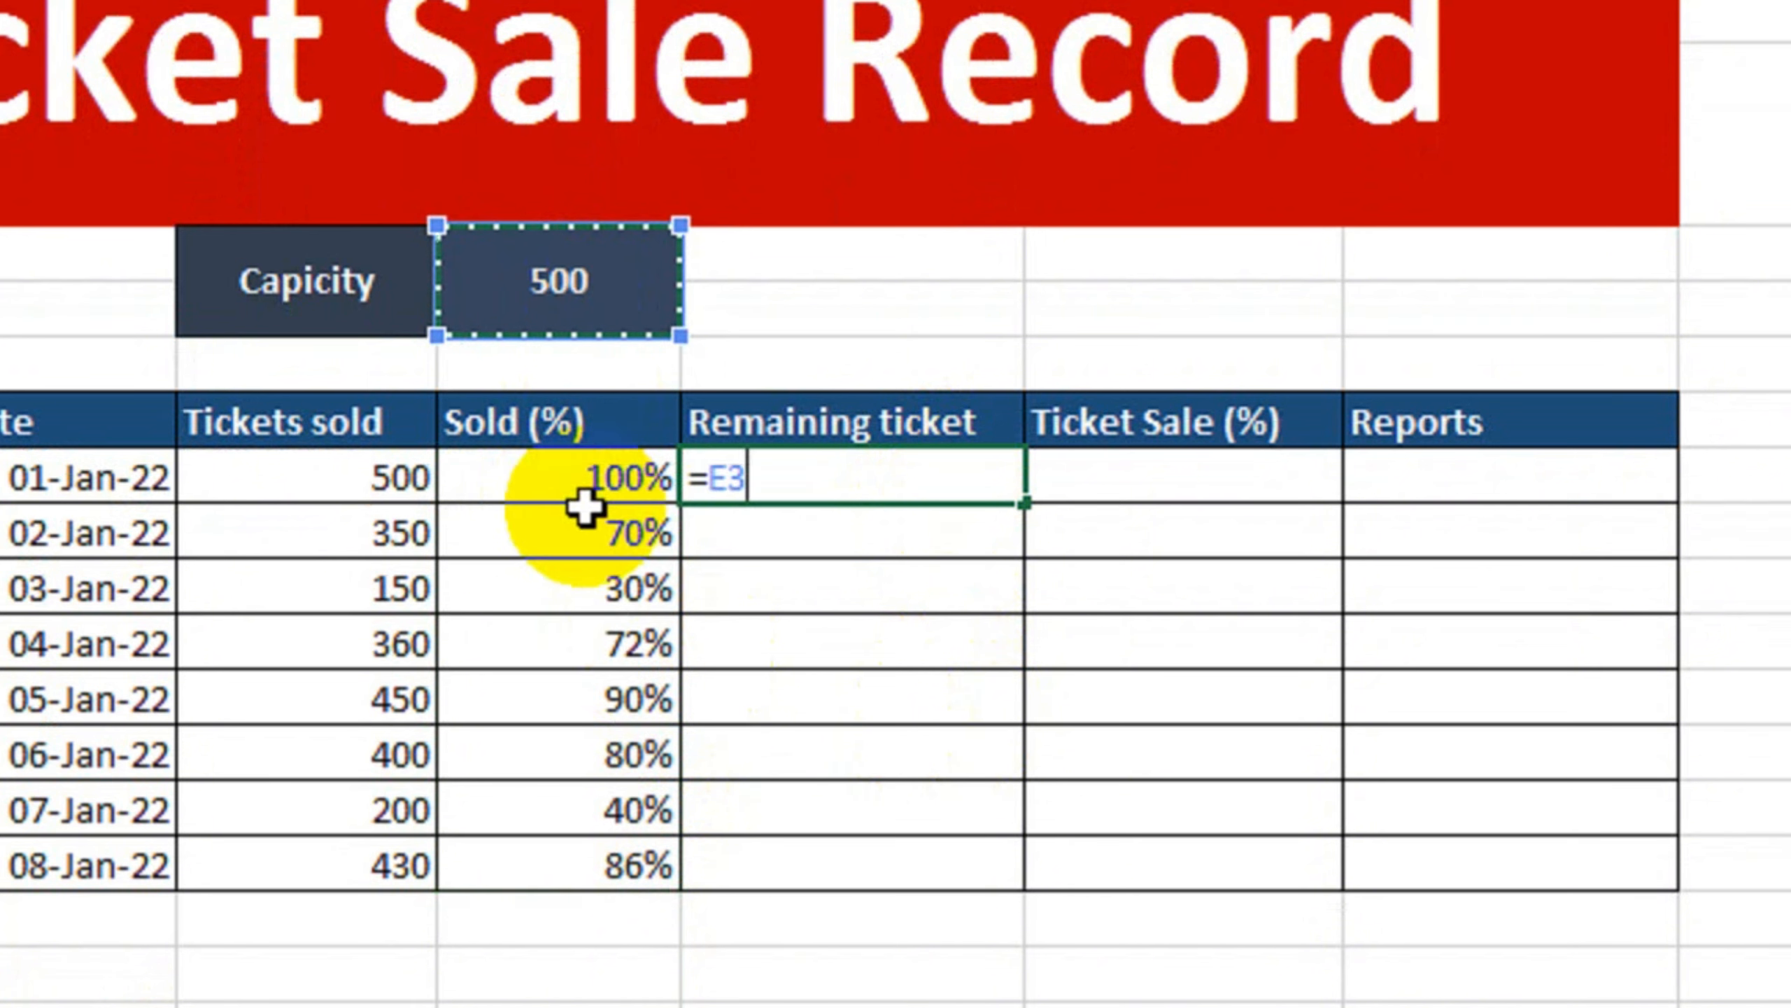
{"action": "key", "text": "F4"}
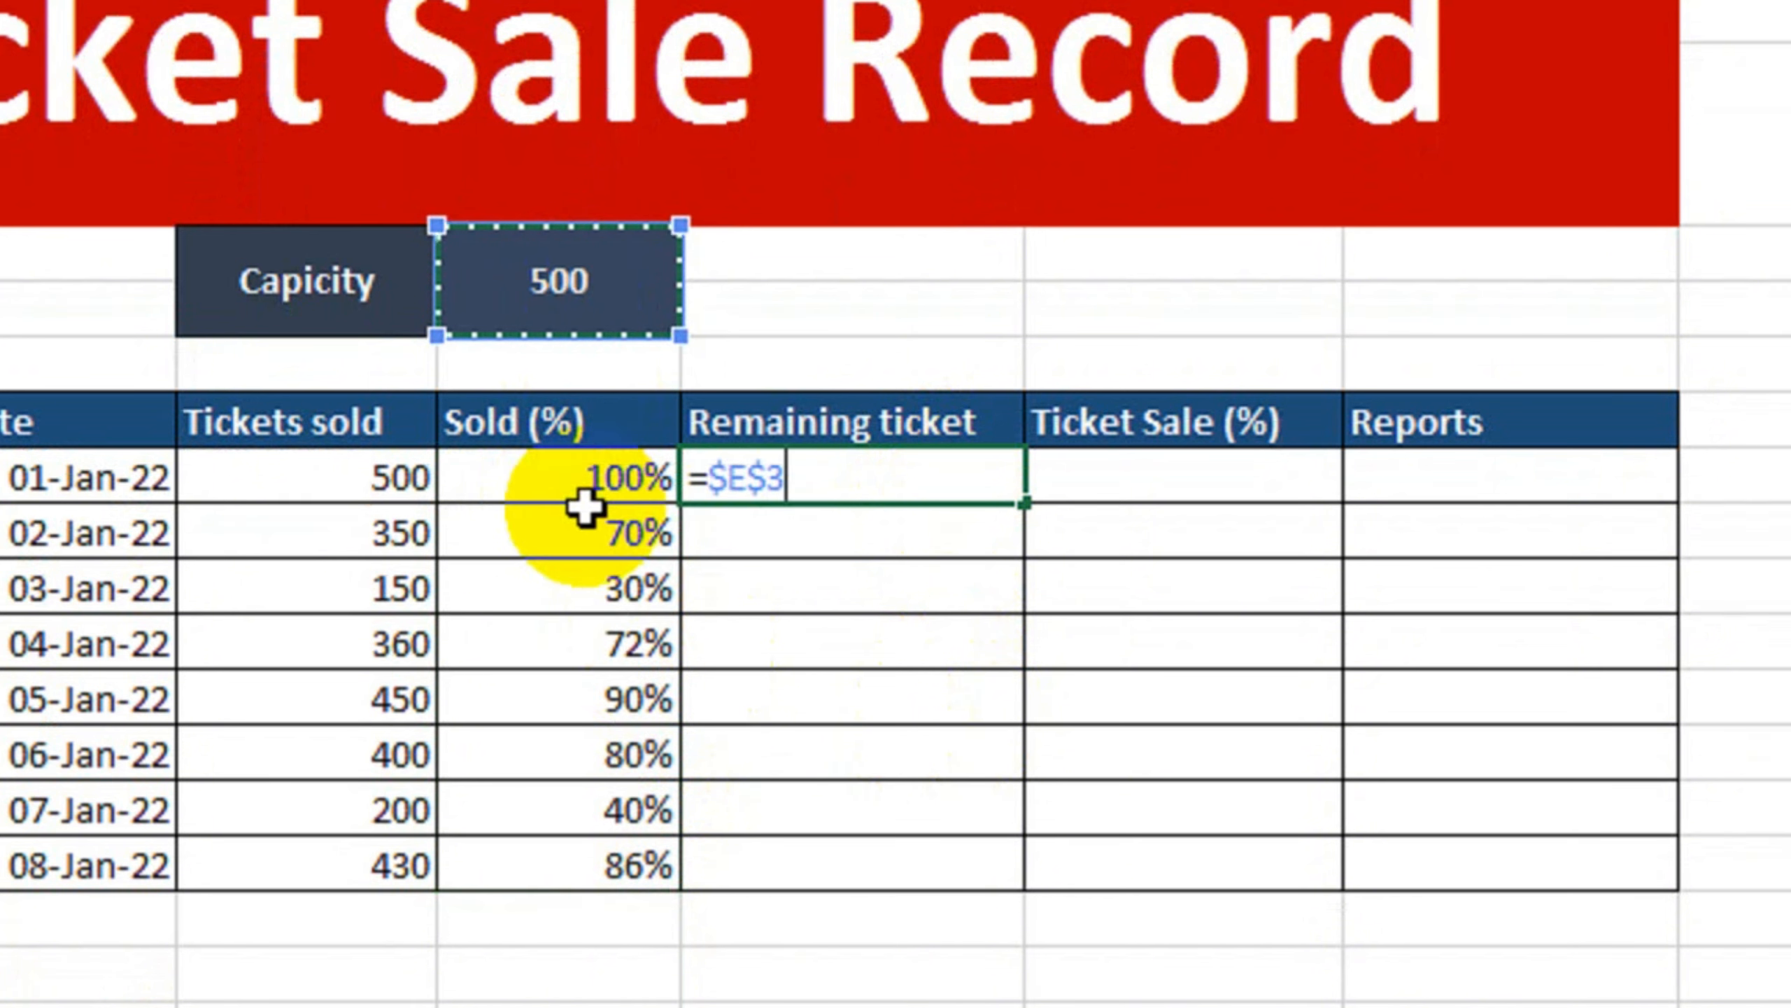
{"action": "type", "text": "-"}
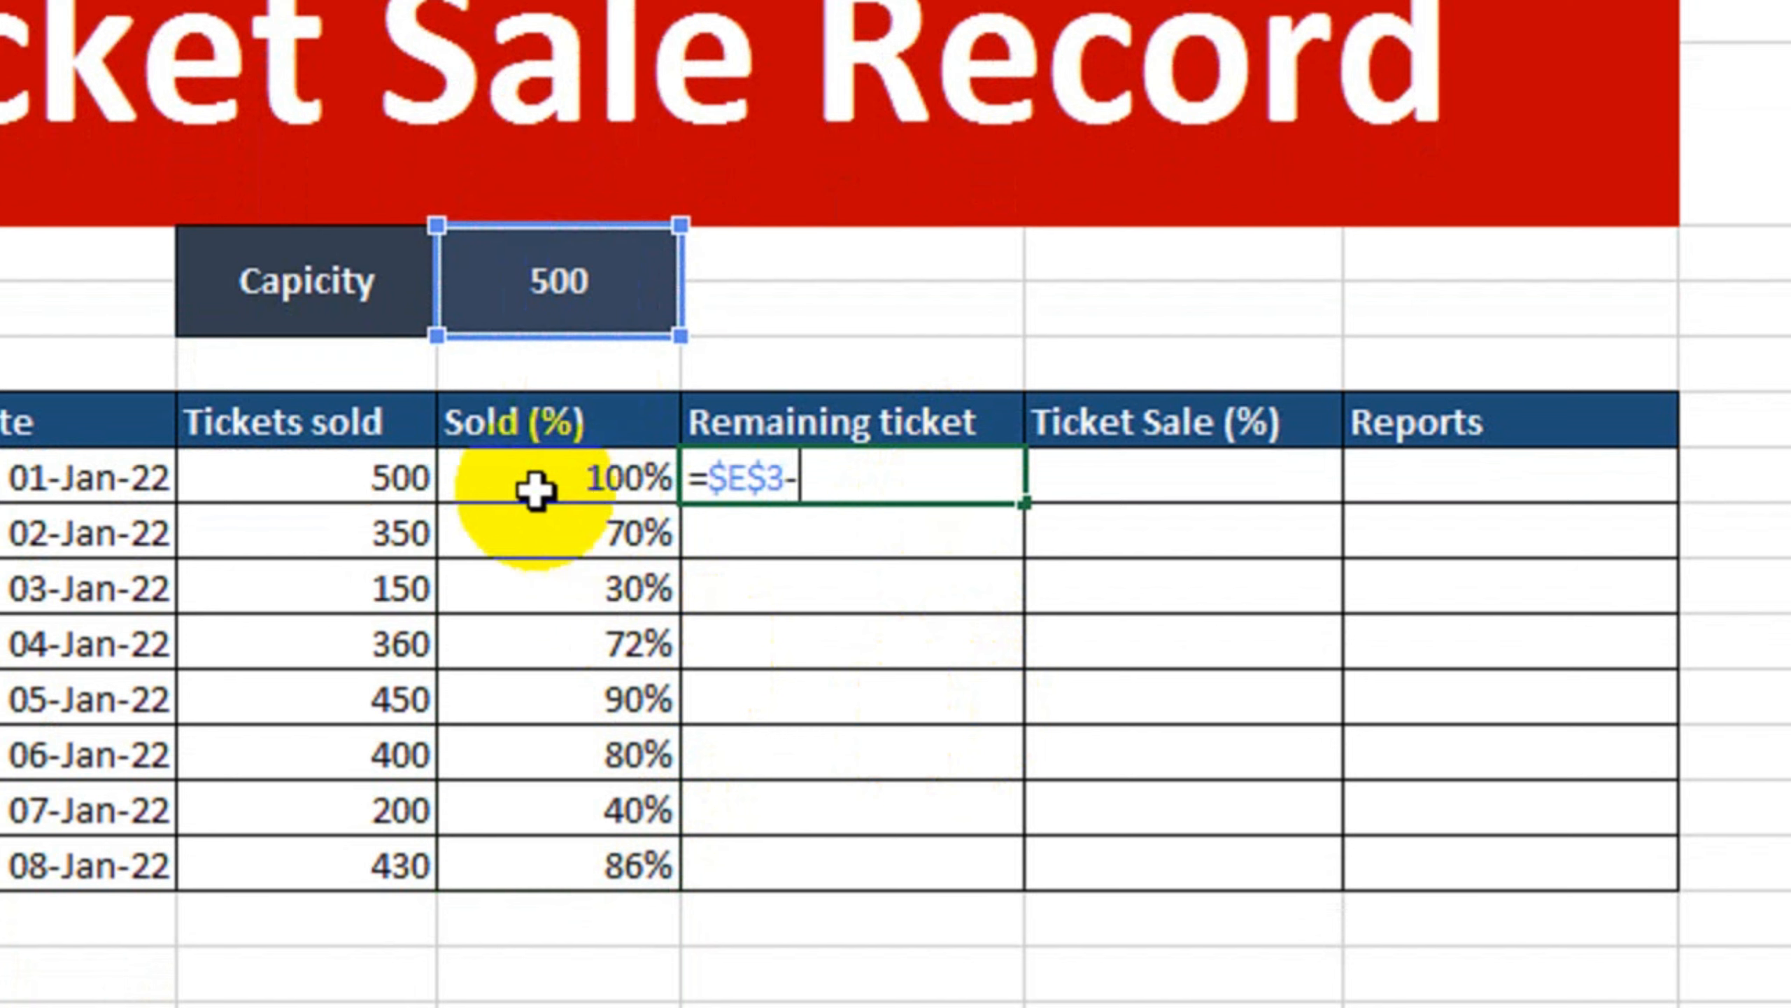
{"action": "left_click", "coordinate": [391, 473]}
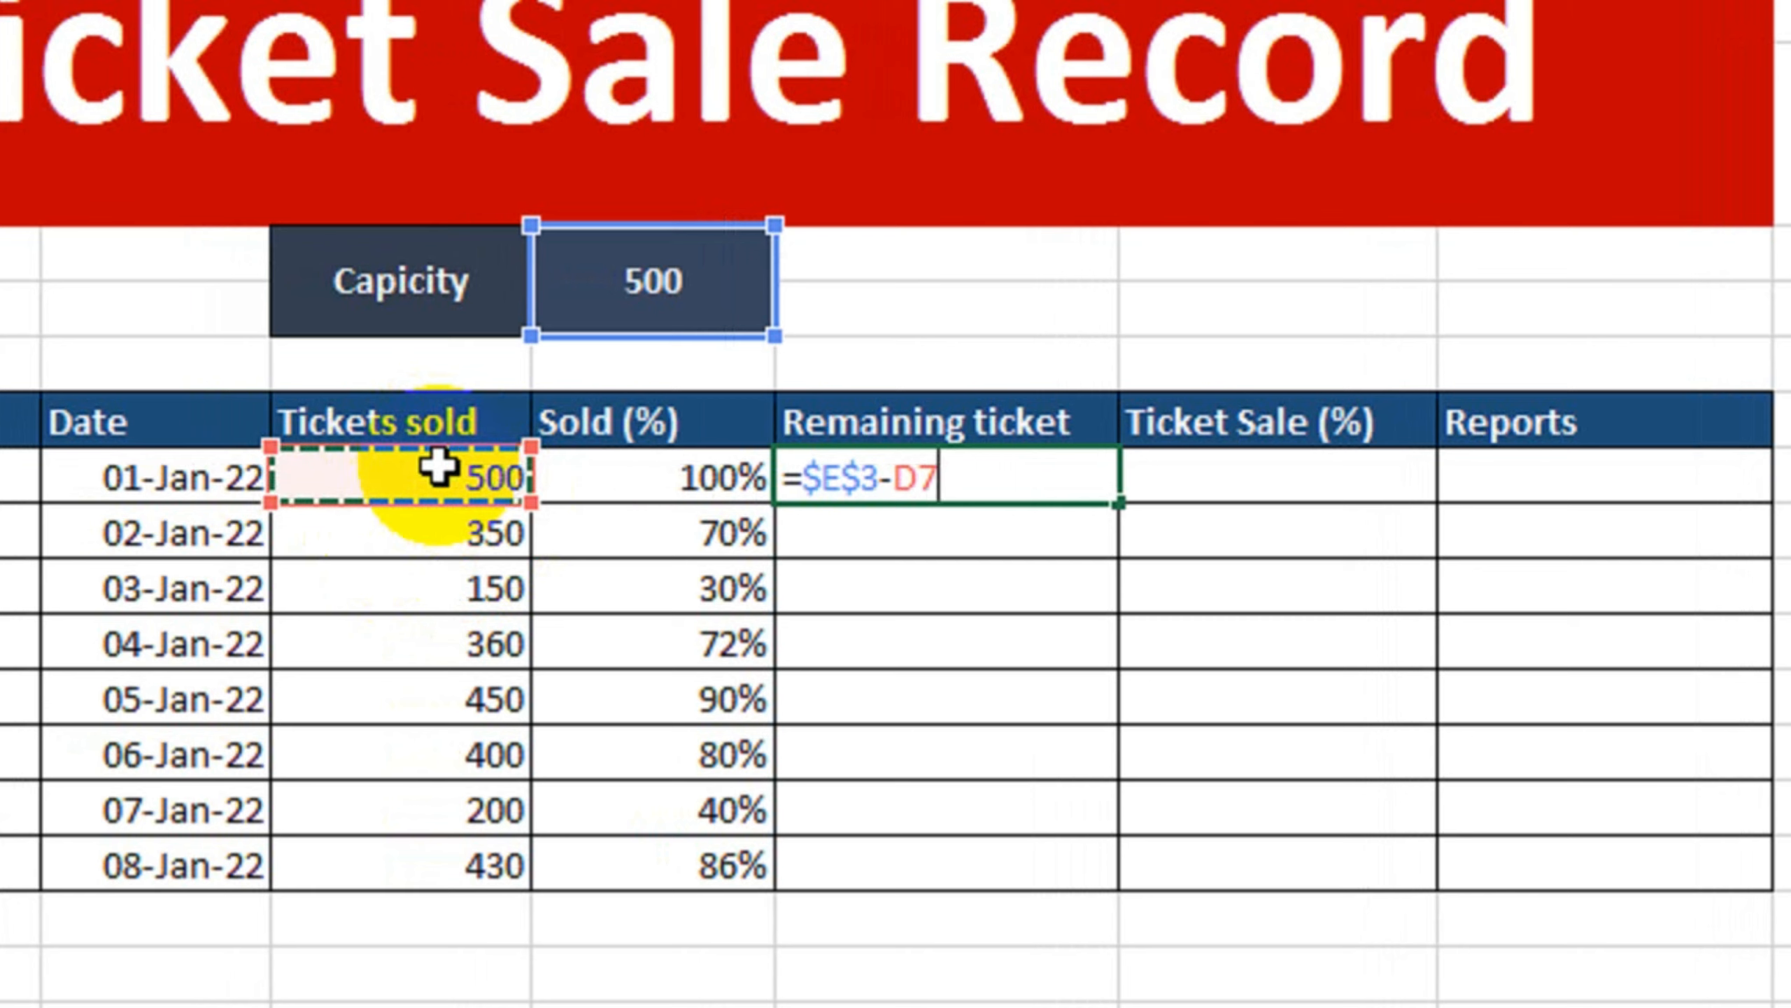
{"action": "key", "text": "Return"}
Step: Fill the Remaining ticket formula down from Events-1 to Events-8
{"action": "left_click", "coordinate": [888, 474]}
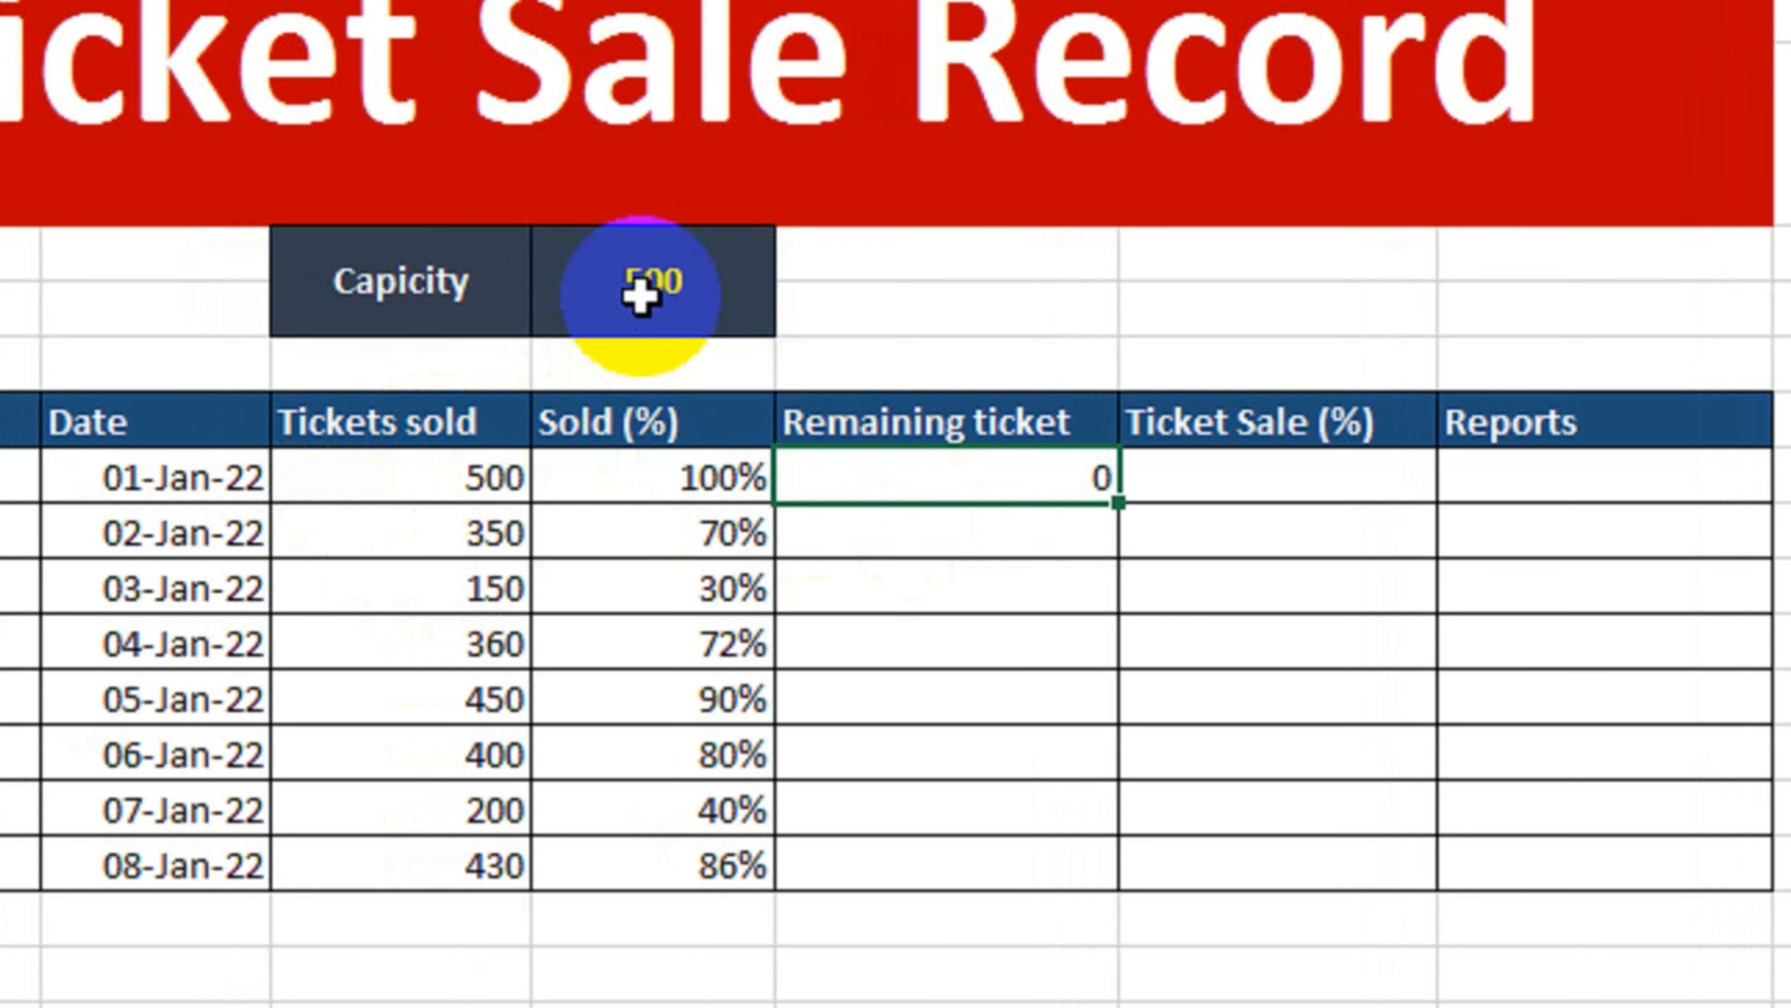
{"action": "left_click", "coordinate": [476, 490]}
{"action": "left_click", "coordinate": [927, 463]}
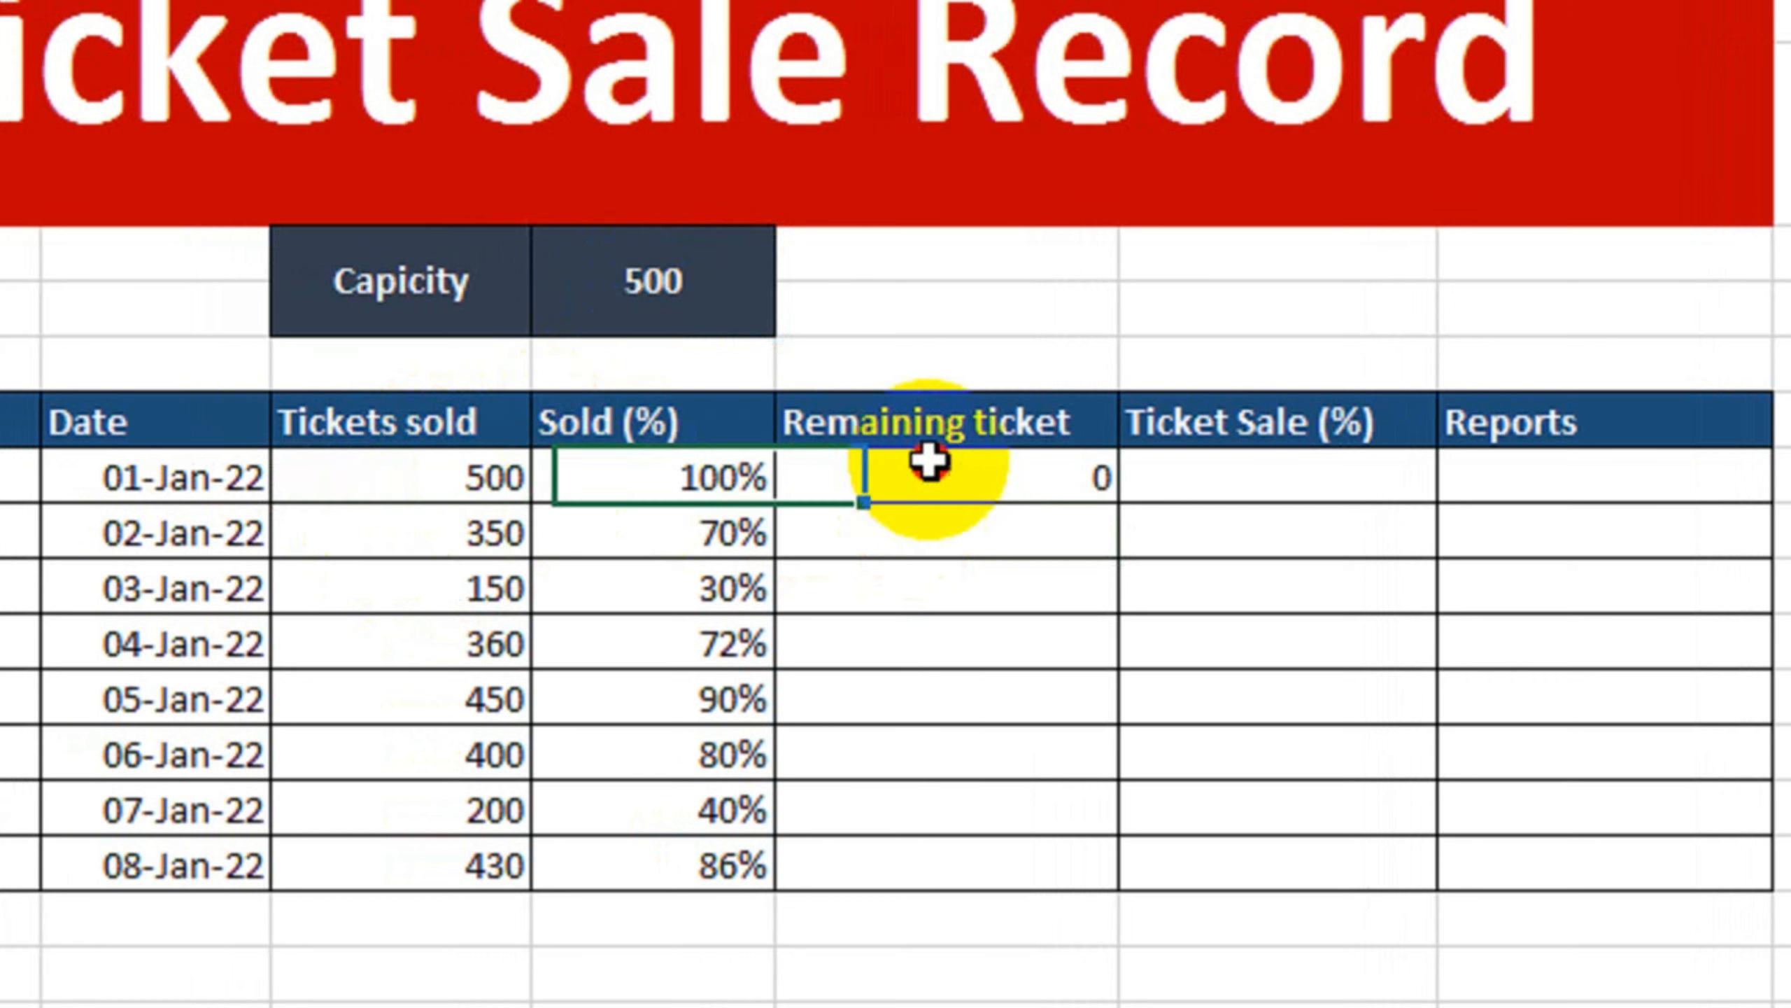
{"action": "left_click_drag", "start_coordinate": [1119, 502], "coordinate": [1117, 878]}
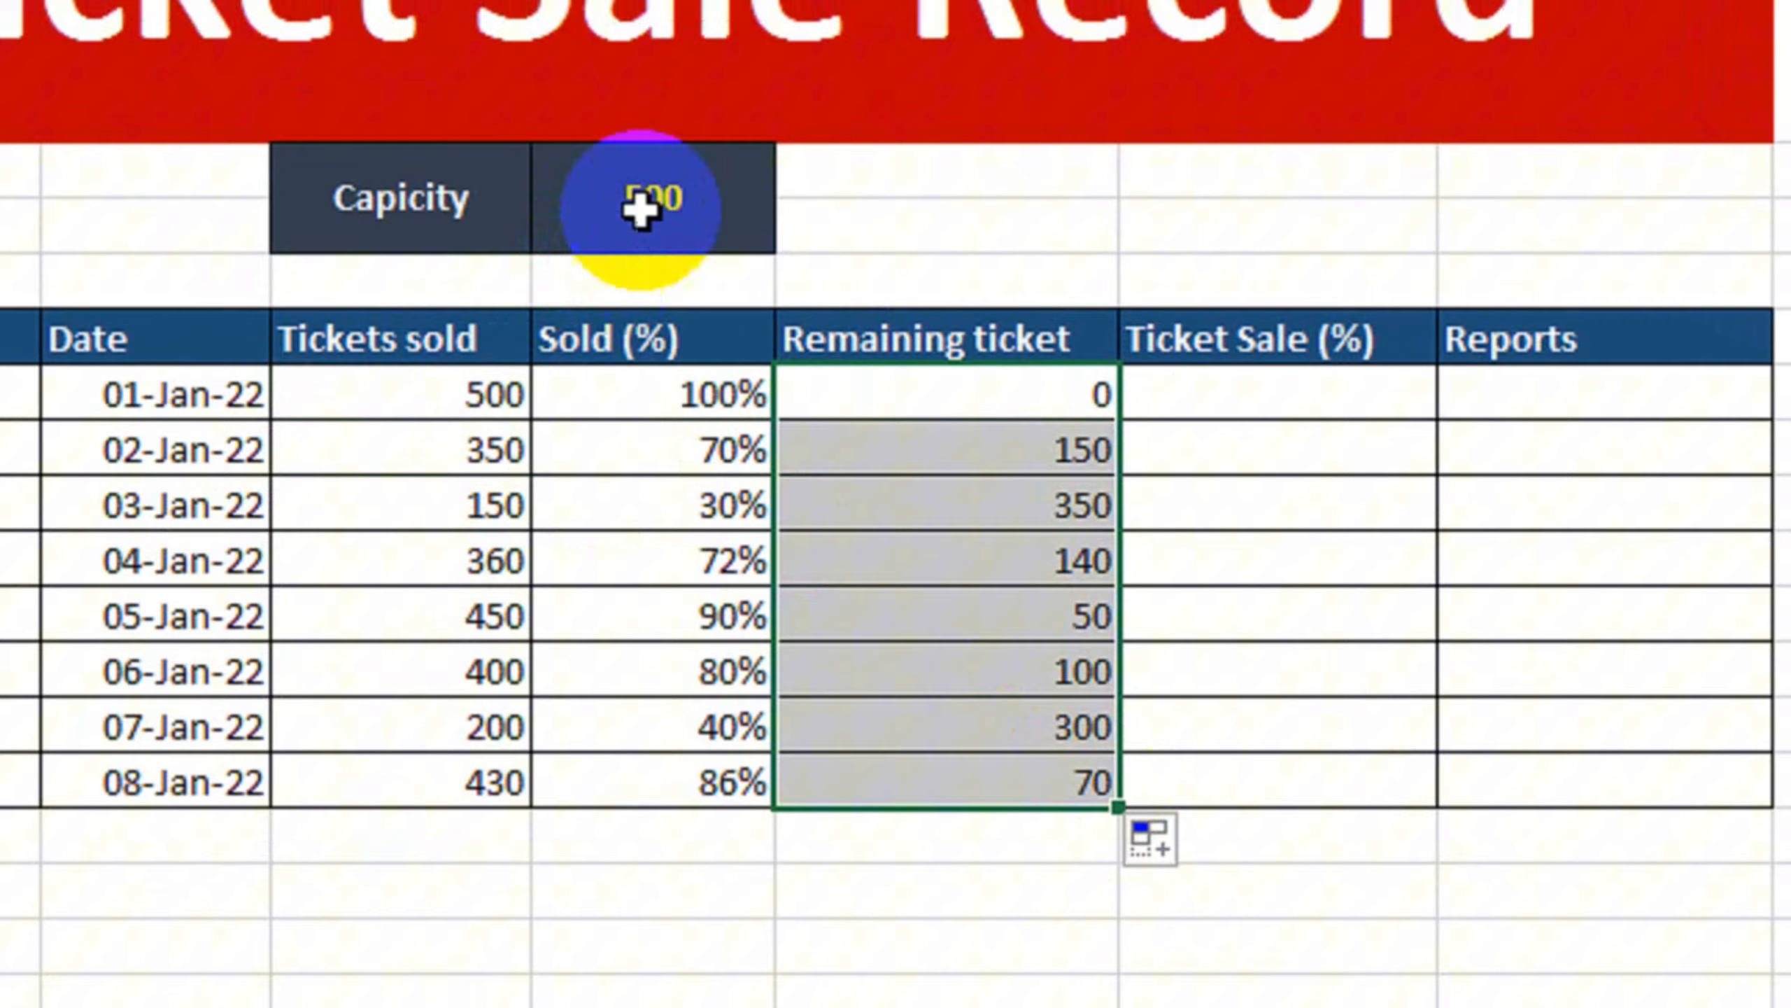
Step: Check the Remaining ticket values of the events against the capacity and the tickets sold
{"action": "left_click", "coordinate": [638, 198]}
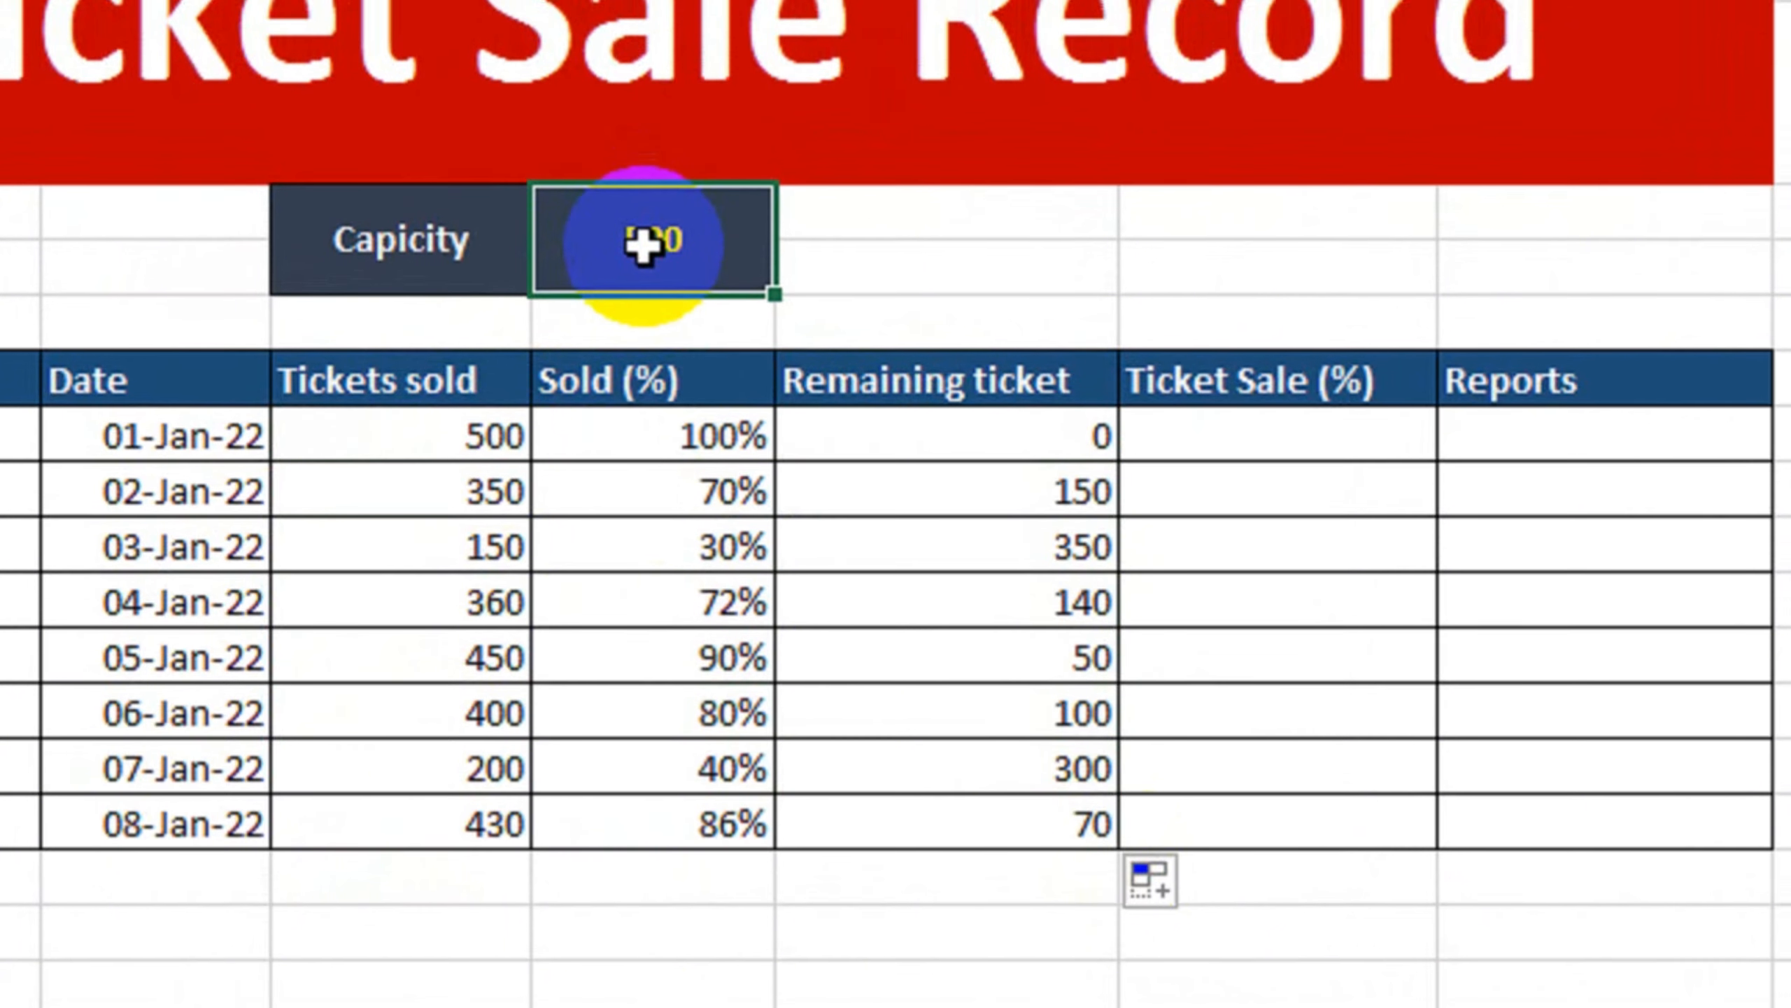
{"action": "left_click", "coordinate": [480, 500]}
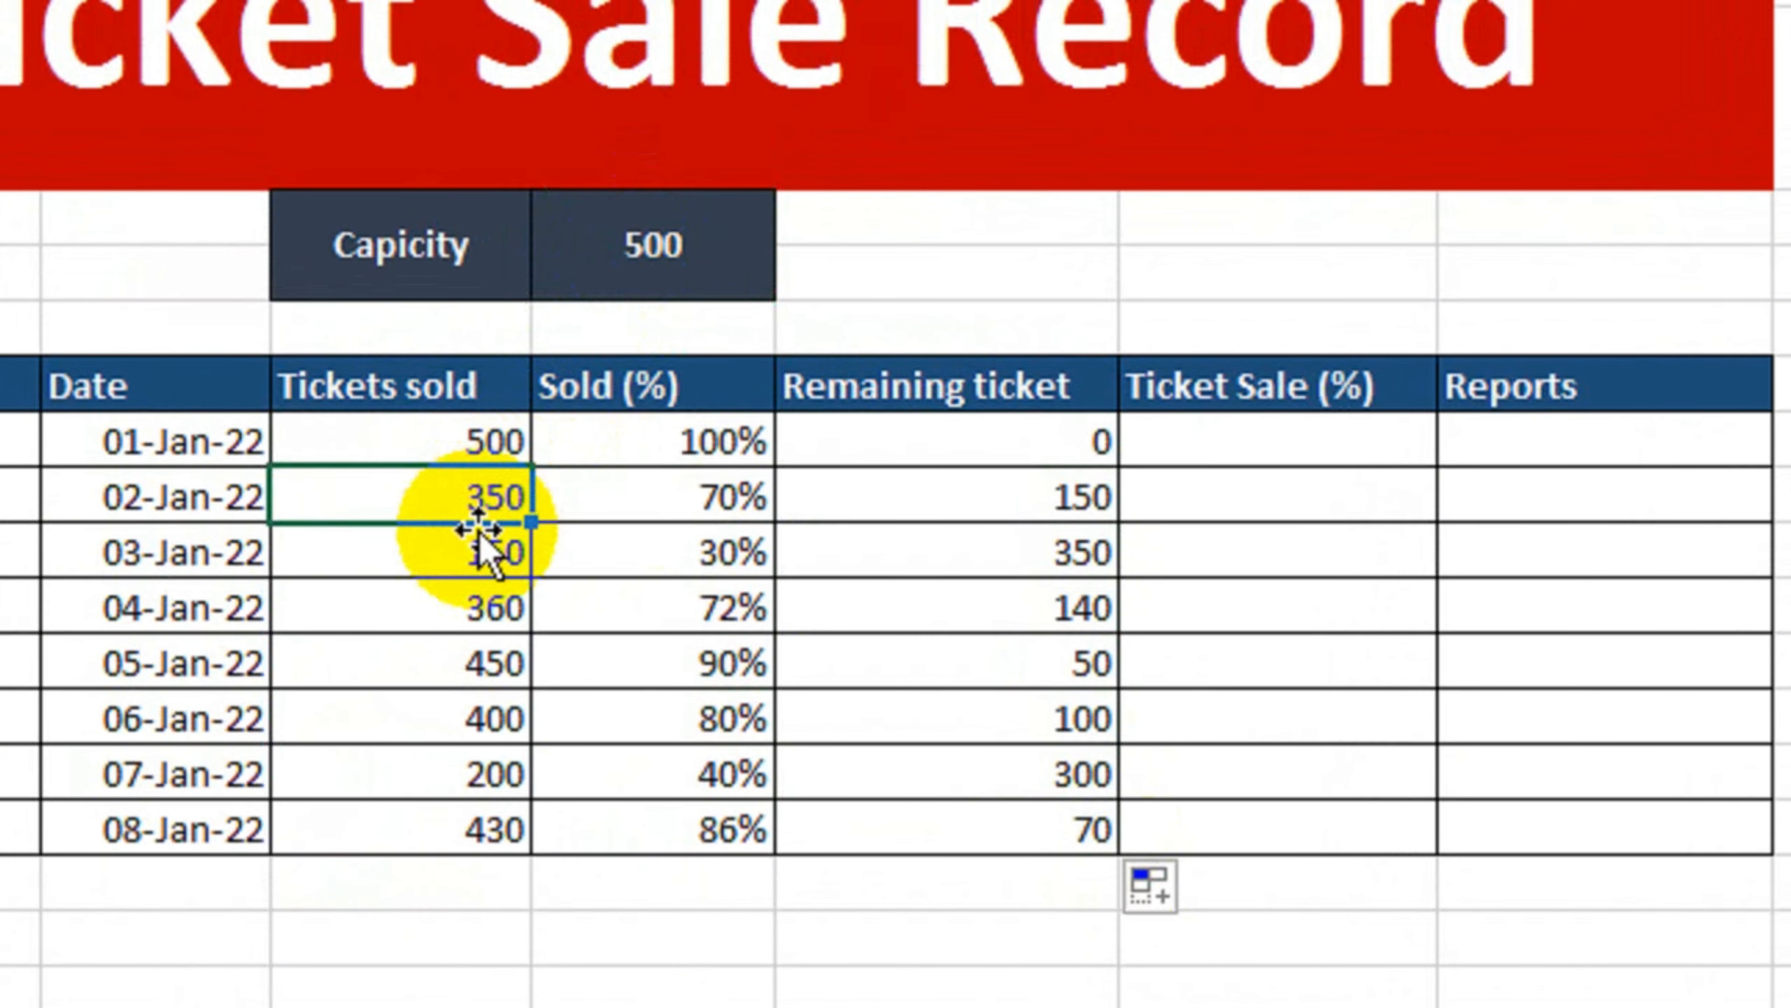
{"action": "left_click", "coordinate": [981, 502]}
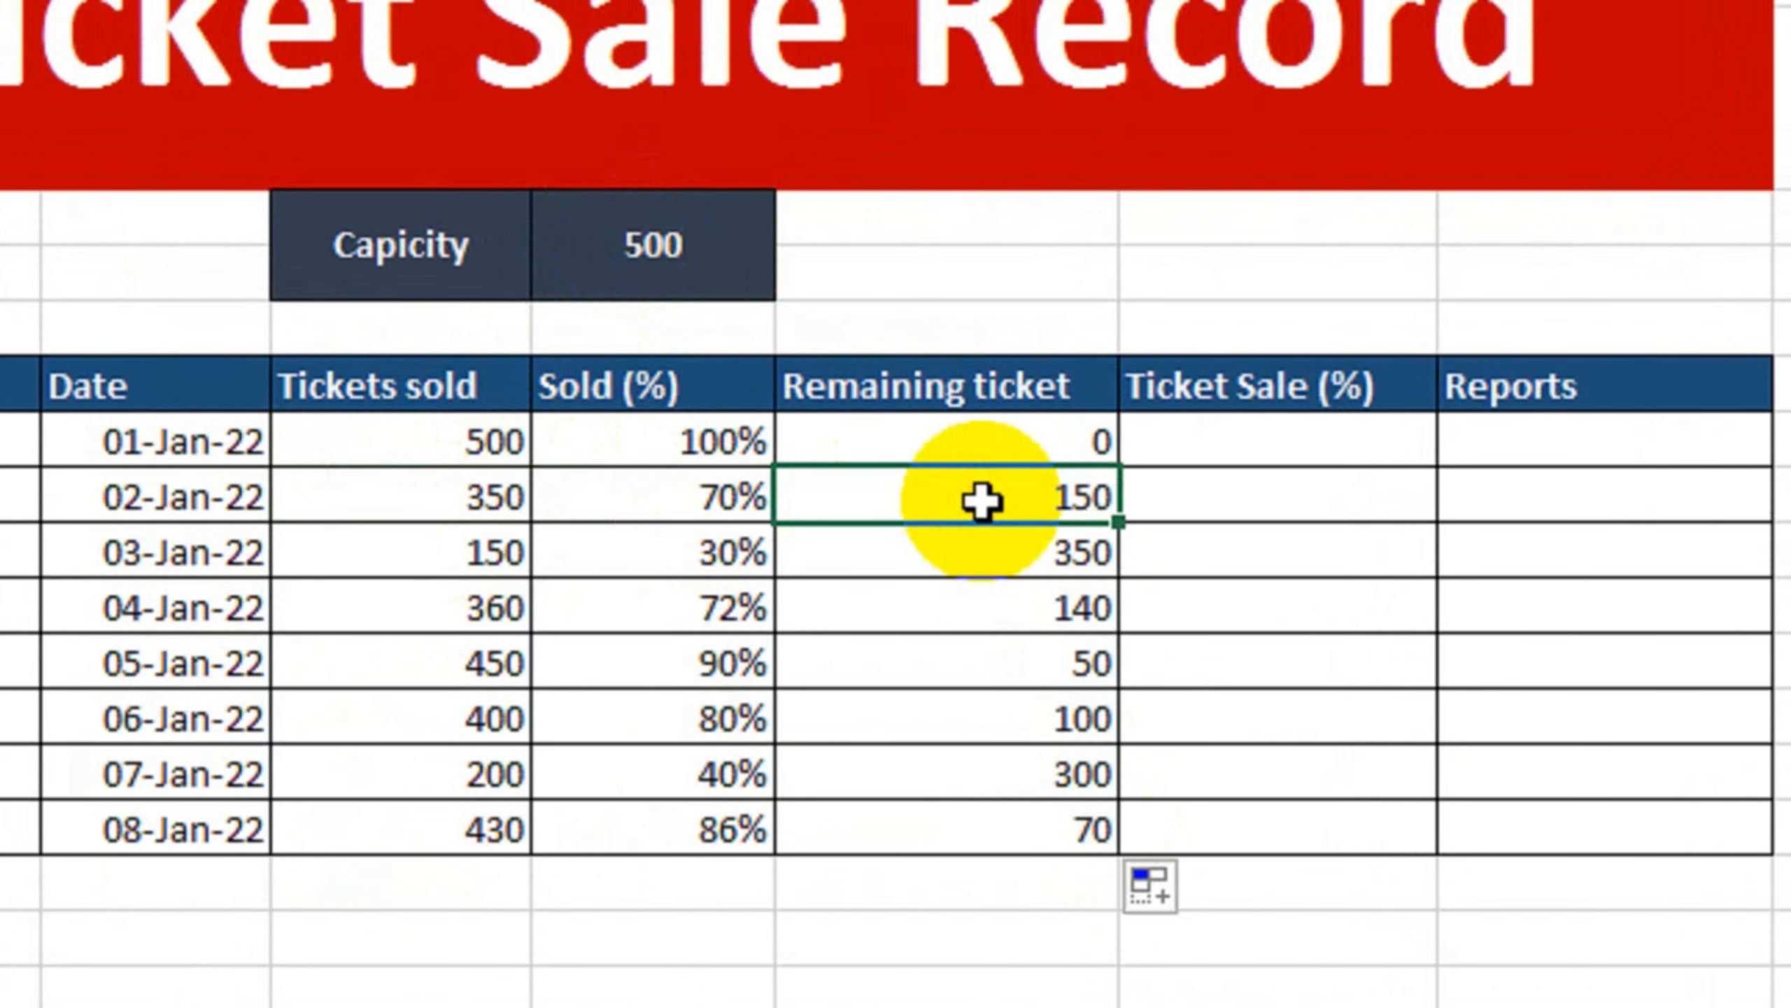
{"action": "left_click", "coordinate": [907, 599]}
{"action": "left_click", "coordinate": [913, 663]}
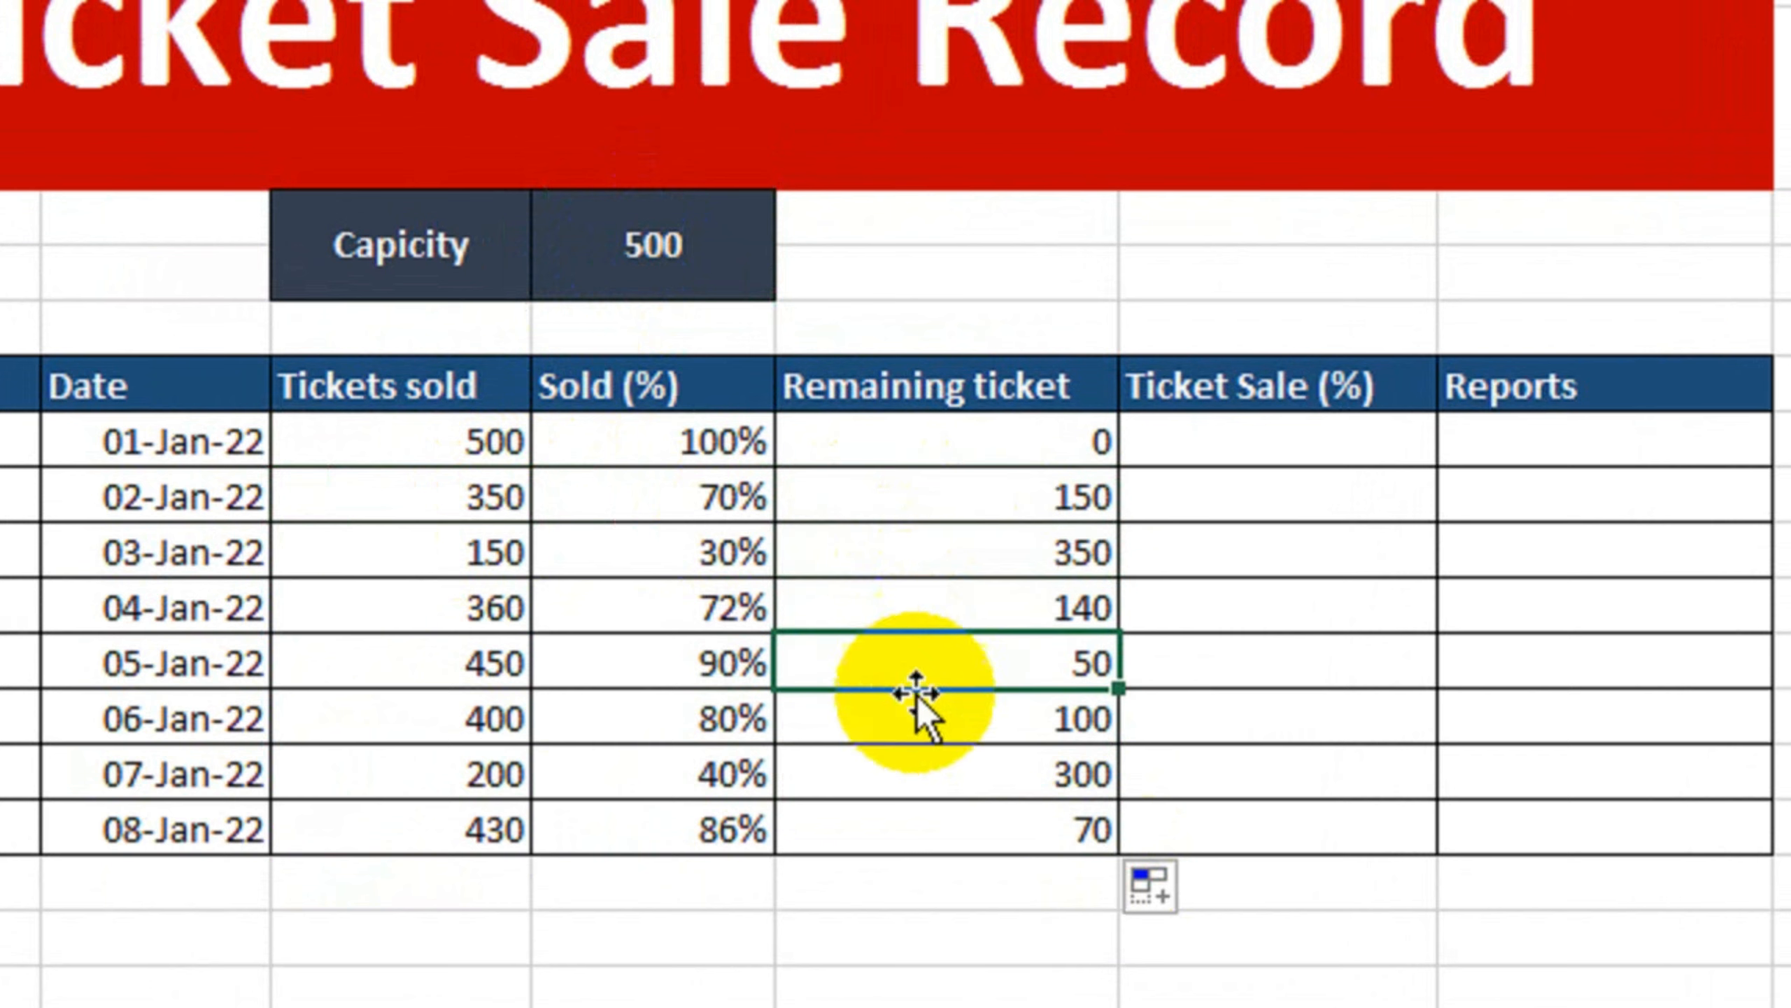
{"action": "left_click", "coordinate": [920, 717]}
{"action": "left_click", "coordinate": [929, 819]}
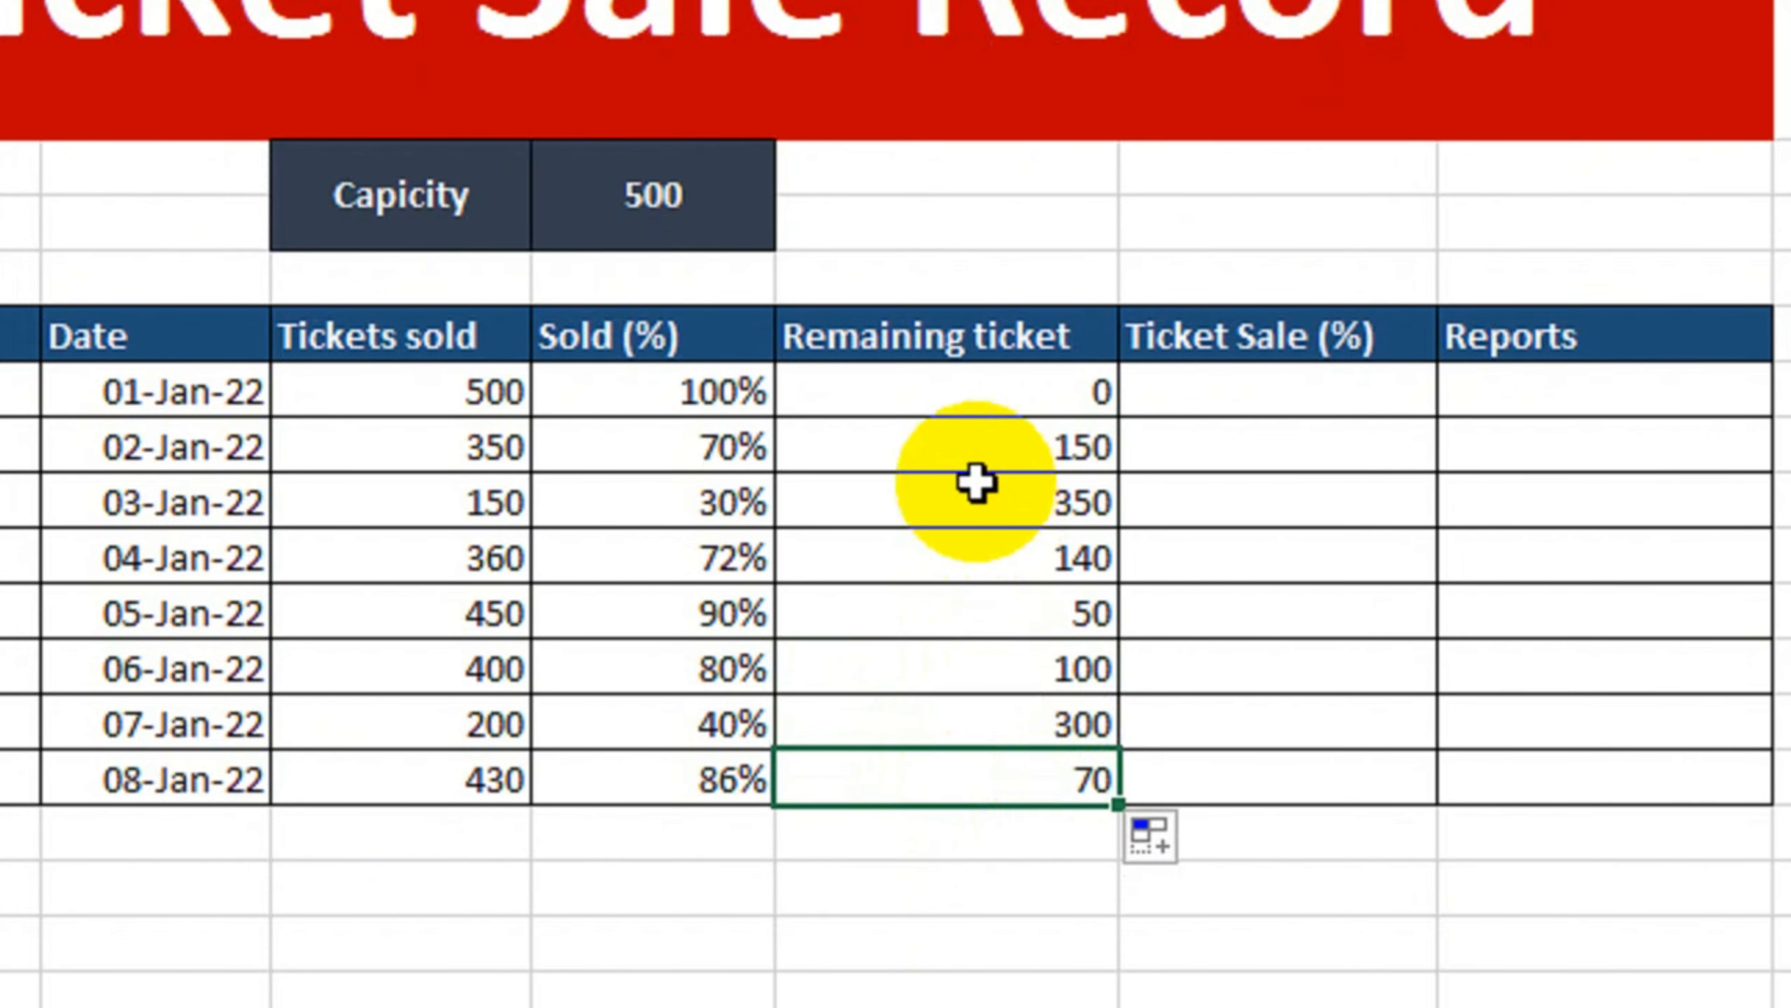
Step: Enter the formula =F7/$E$3 in the Ticket Sale (%) cell of Events-1, with the capacity as an absolute reference
{"action": "left_click", "coordinate": [1226, 411]}
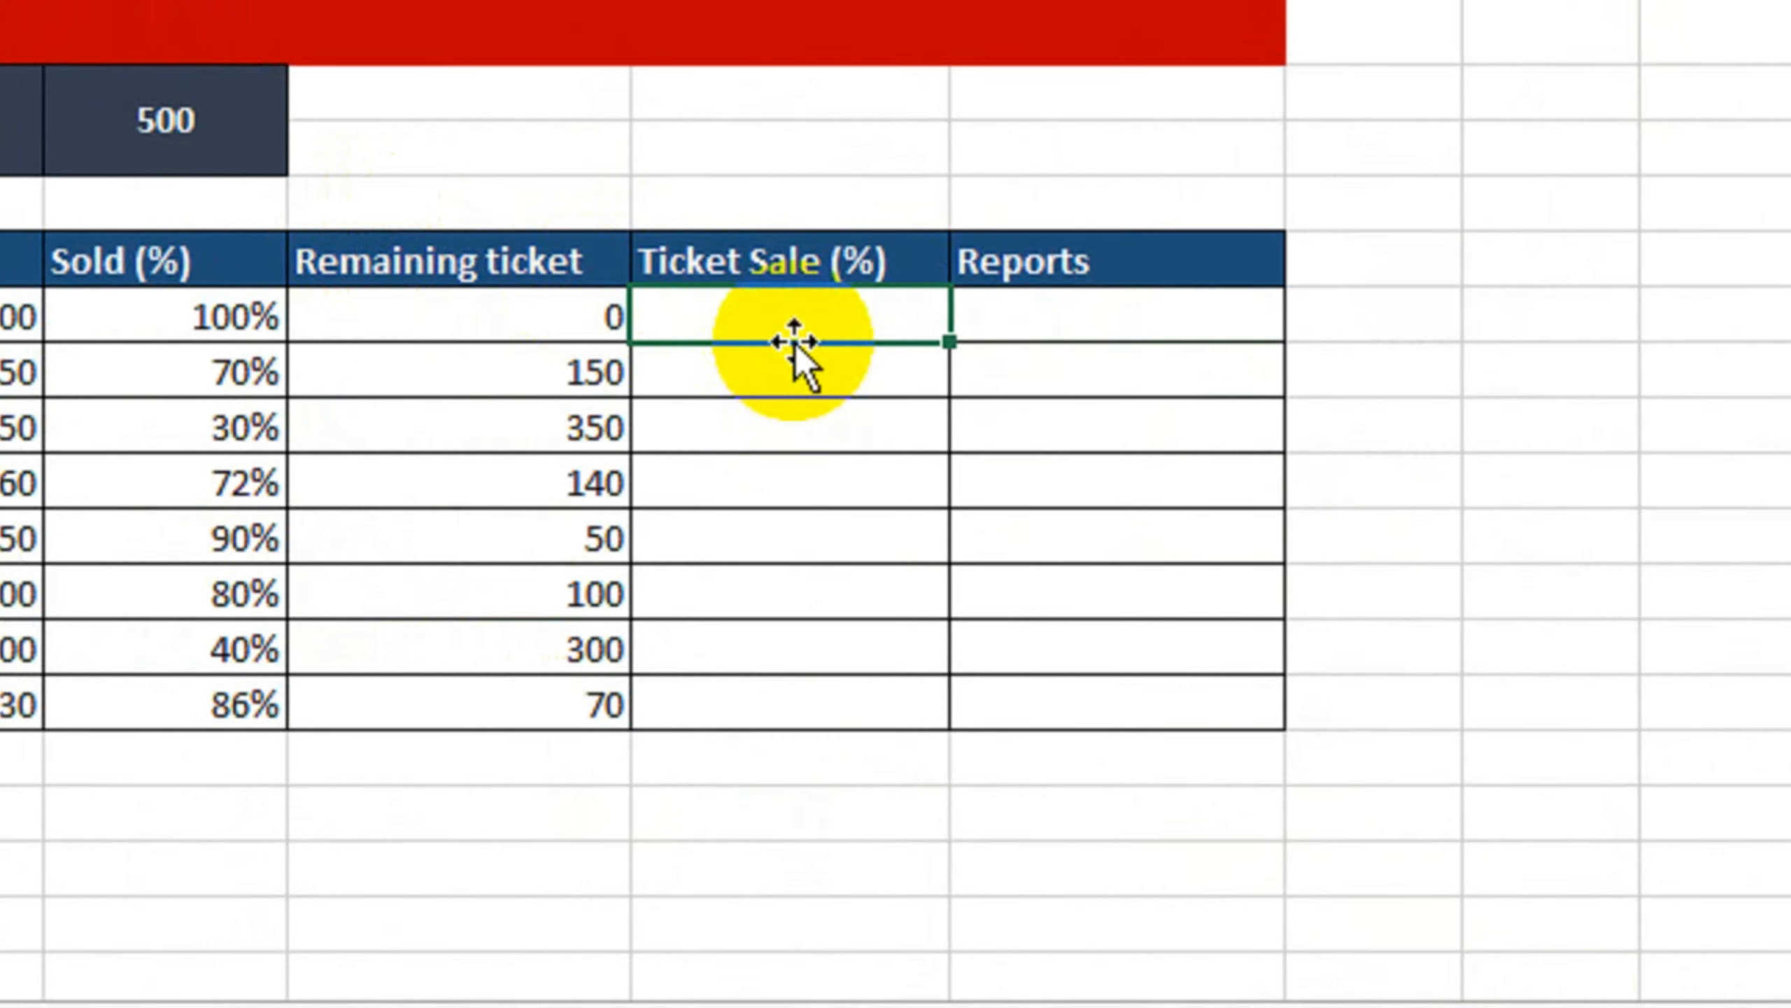
{"action": "type", "text": "="}
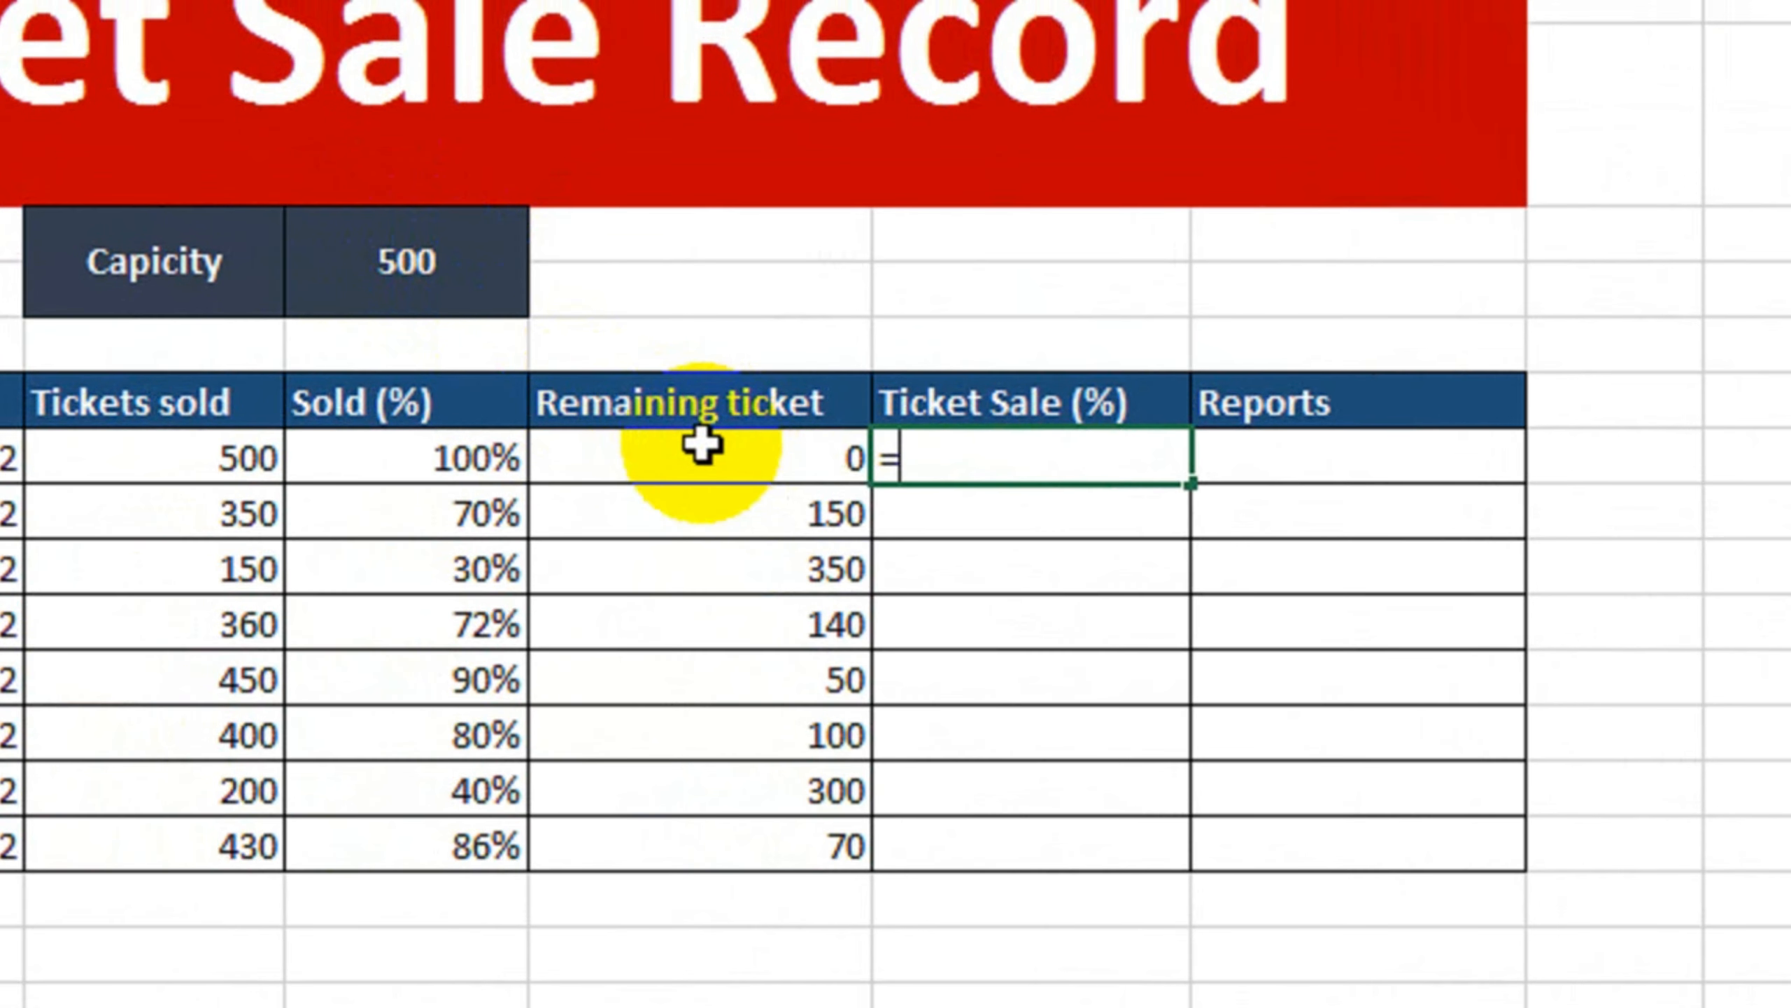
{"action": "left_click", "coordinate": [686, 456]}
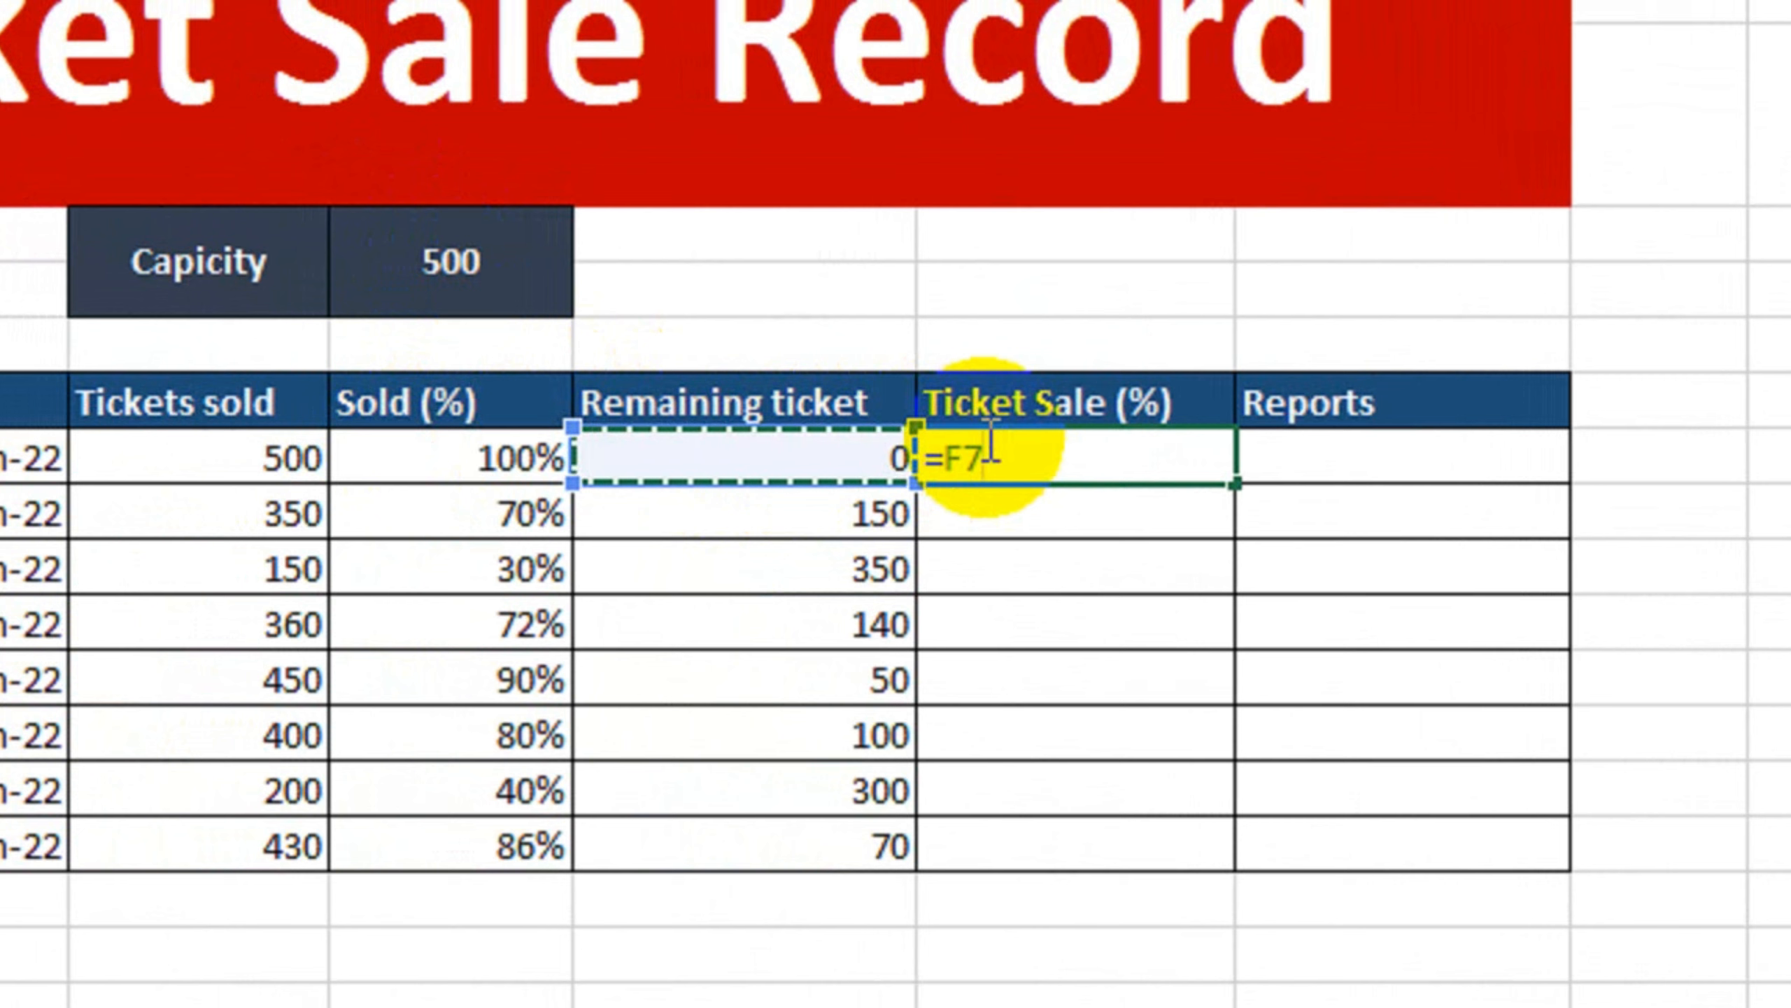
{"action": "type", "text": "/"}
{"action": "left_click", "coordinate": [487, 273]}
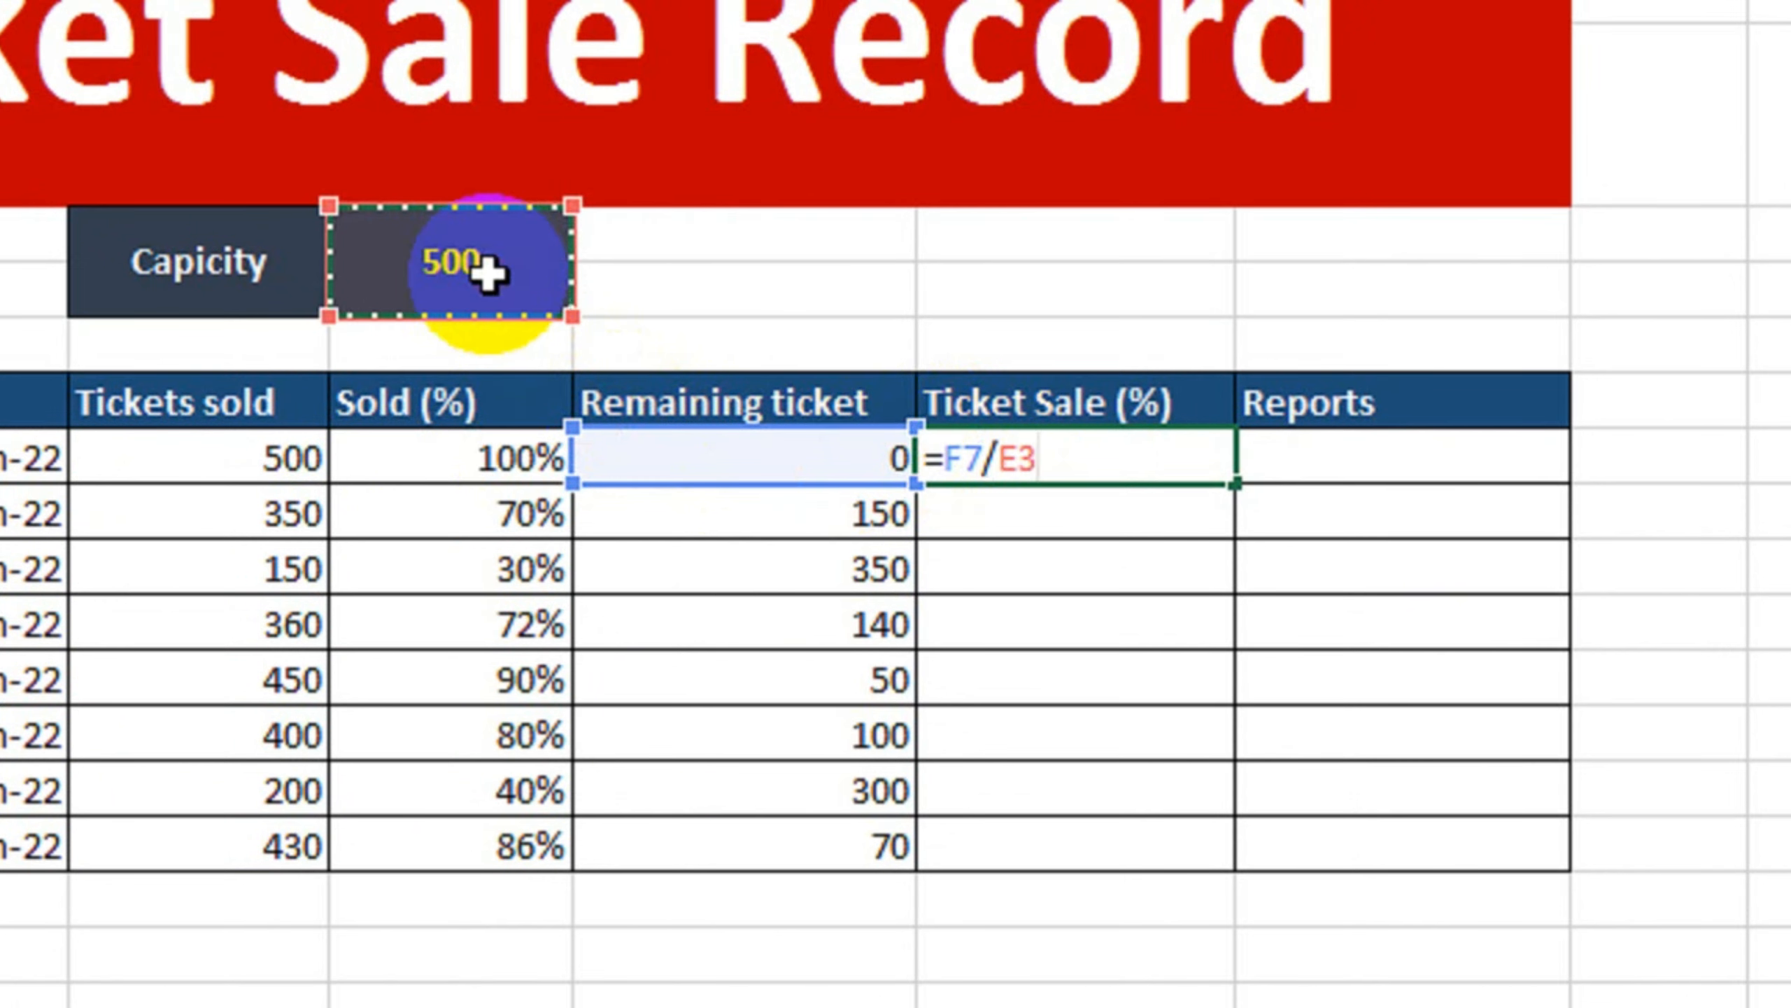
{"action": "key", "text": "F4"}
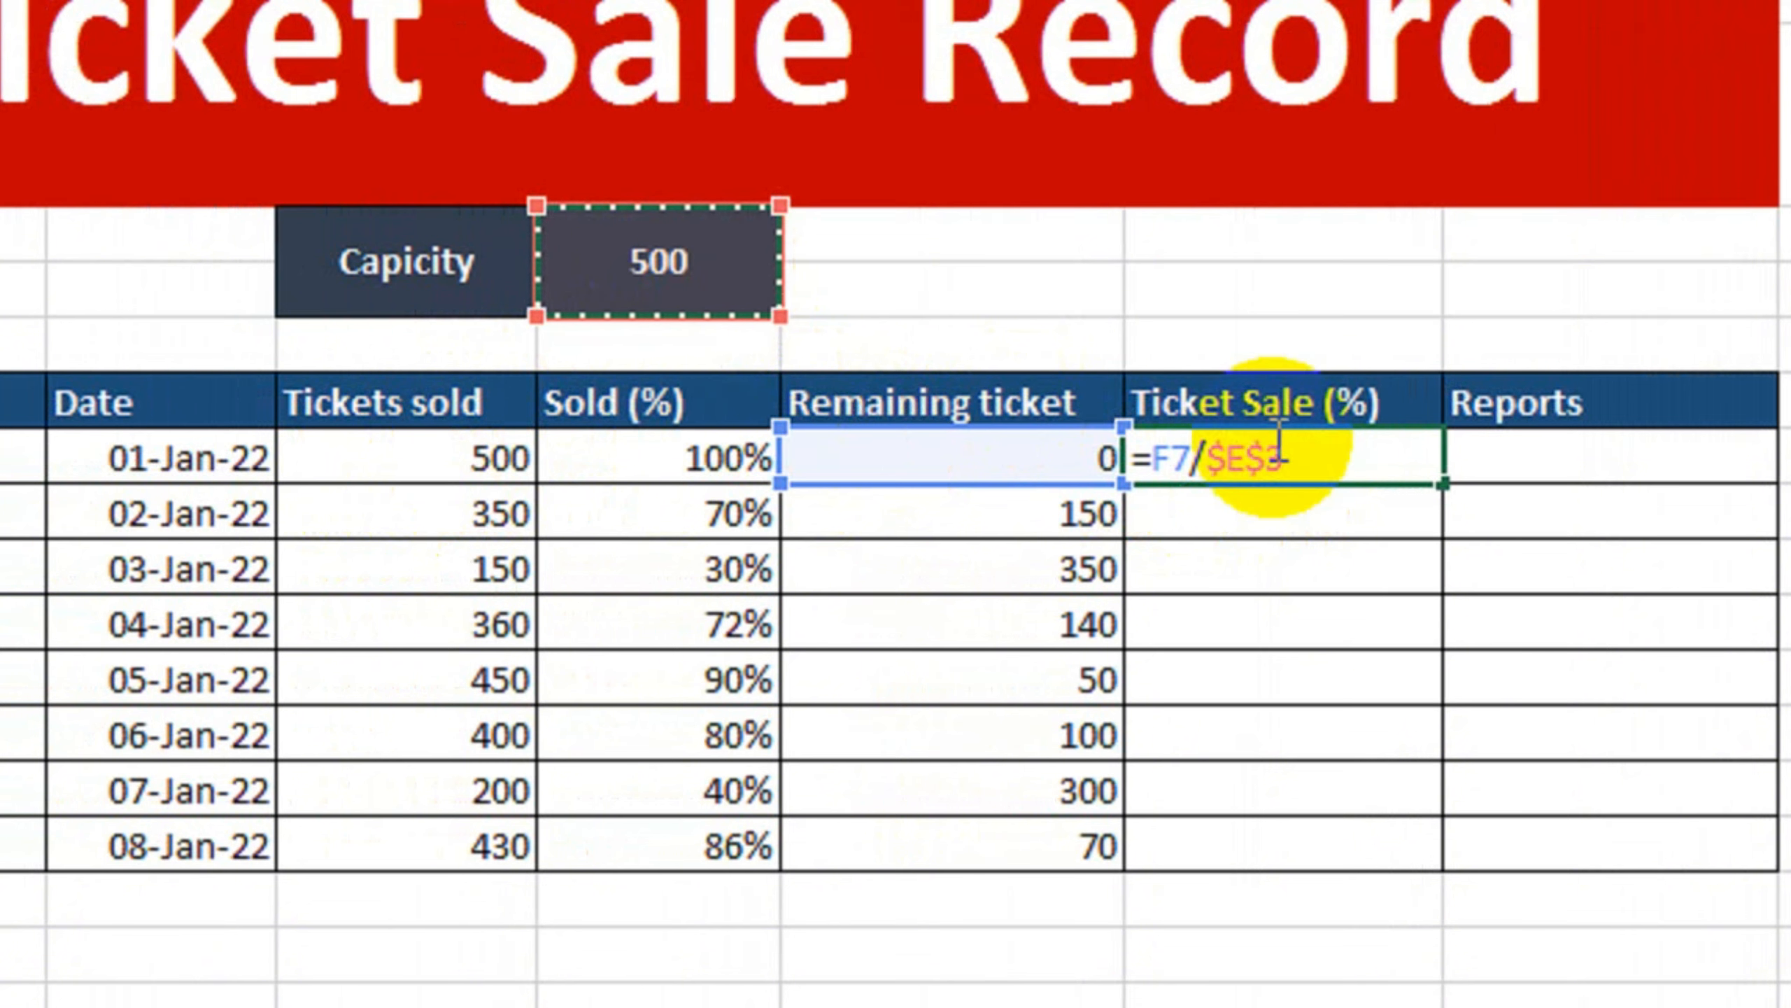
{"action": "key", "text": "Return"}
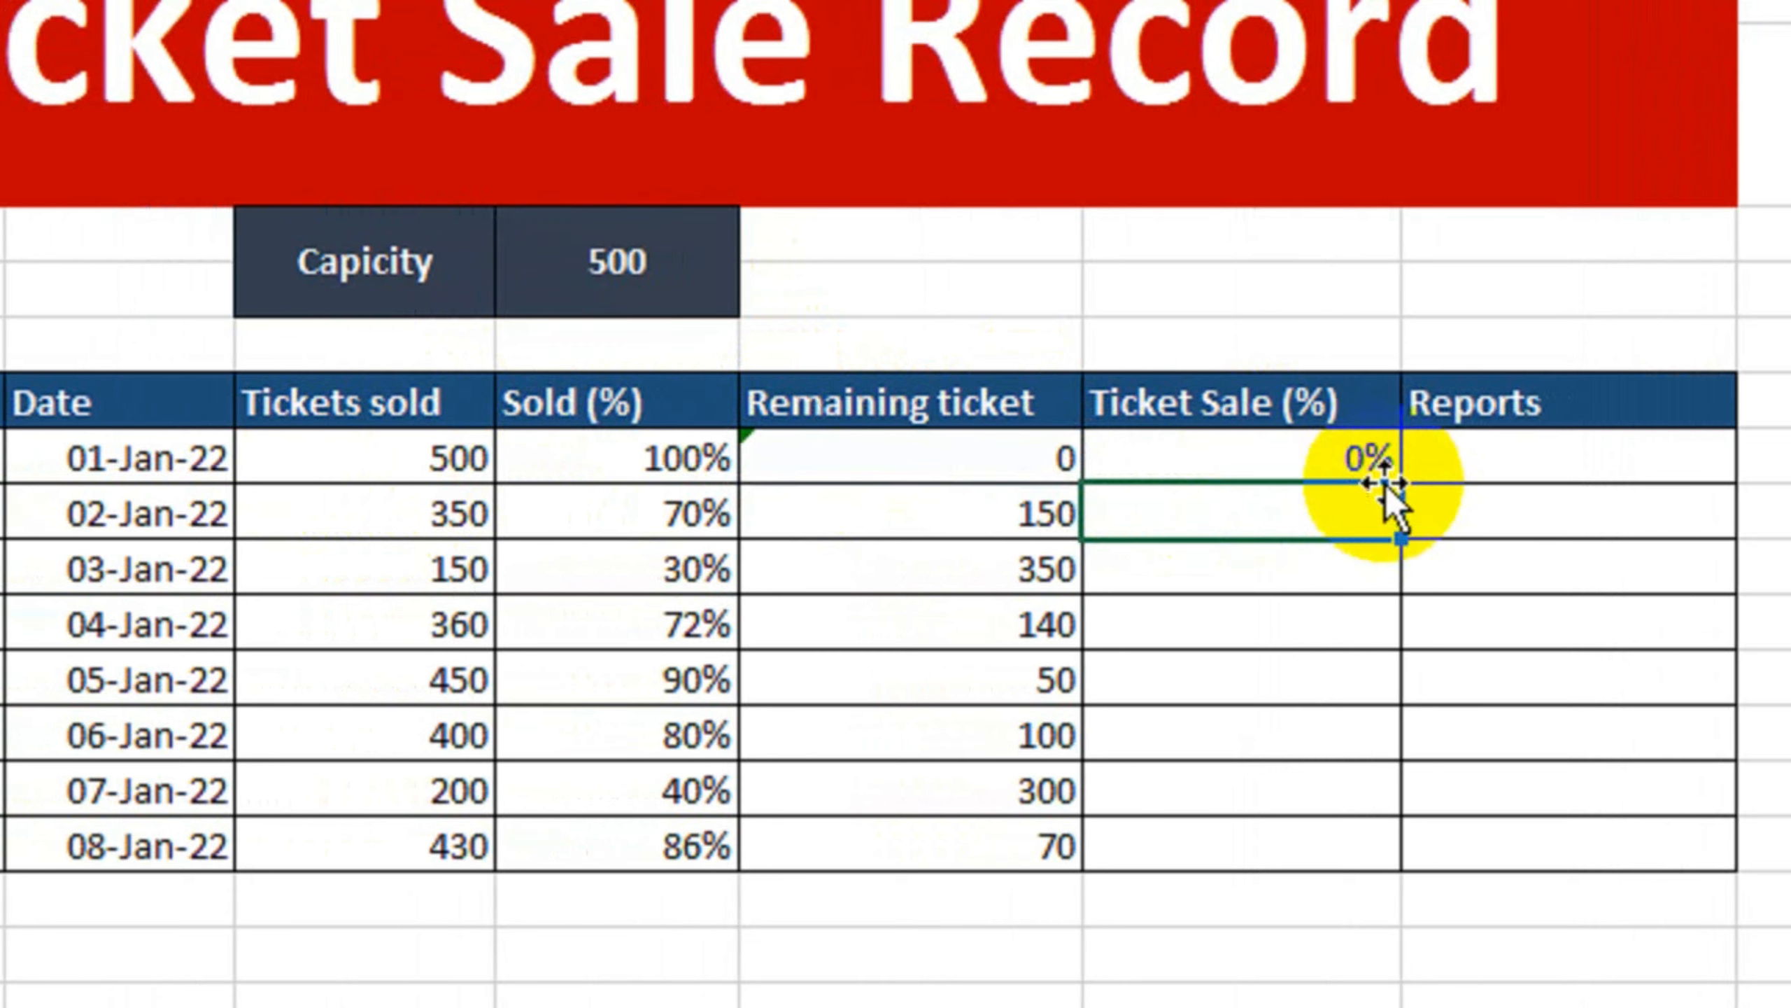
Step: Fill the Ticket Sale (%) formula down from Events-1 to Events-8
{"action": "left_click", "coordinate": [1418, 470]}
{"action": "left_click_drag", "start_coordinate": [1368, 485], "coordinate": [1367, 800]}
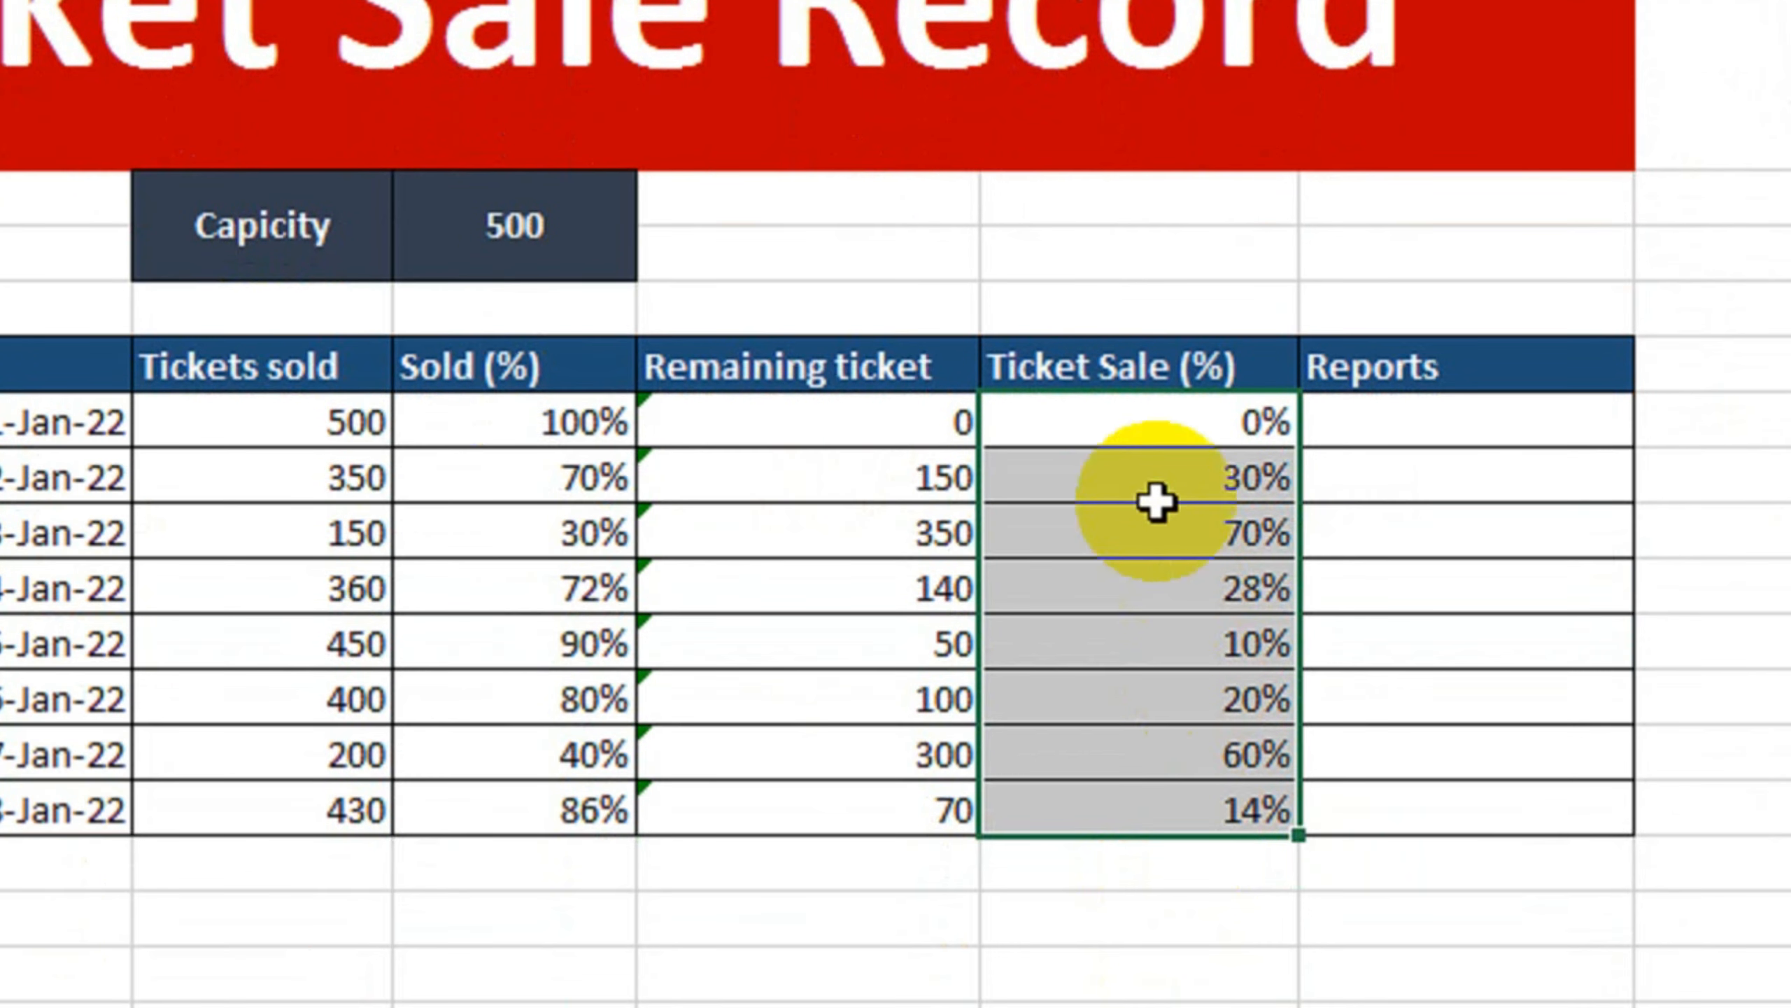
{"action": "left_click", "coordinate": [1130, 419]}
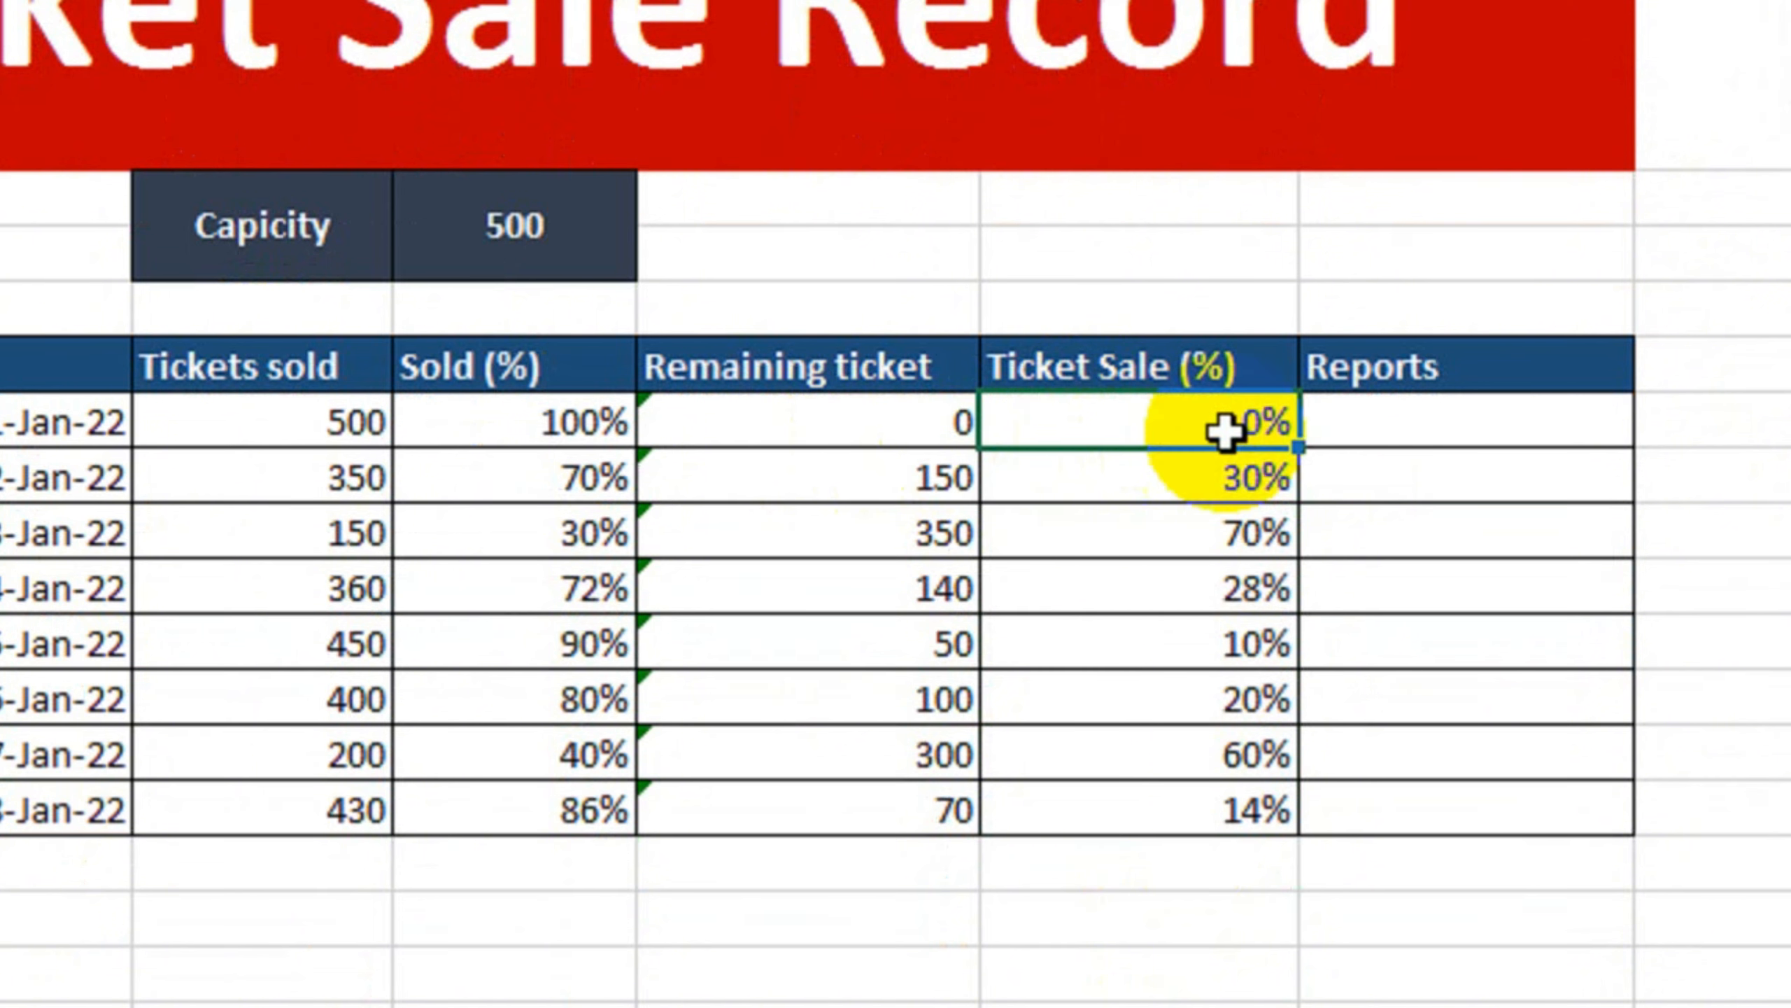
Step: Check the Ticket Sale (%) values of Events-1 to Events-8 one by one and as a whole range
{"action": "left_click", "coordinate": [1147, 490]}
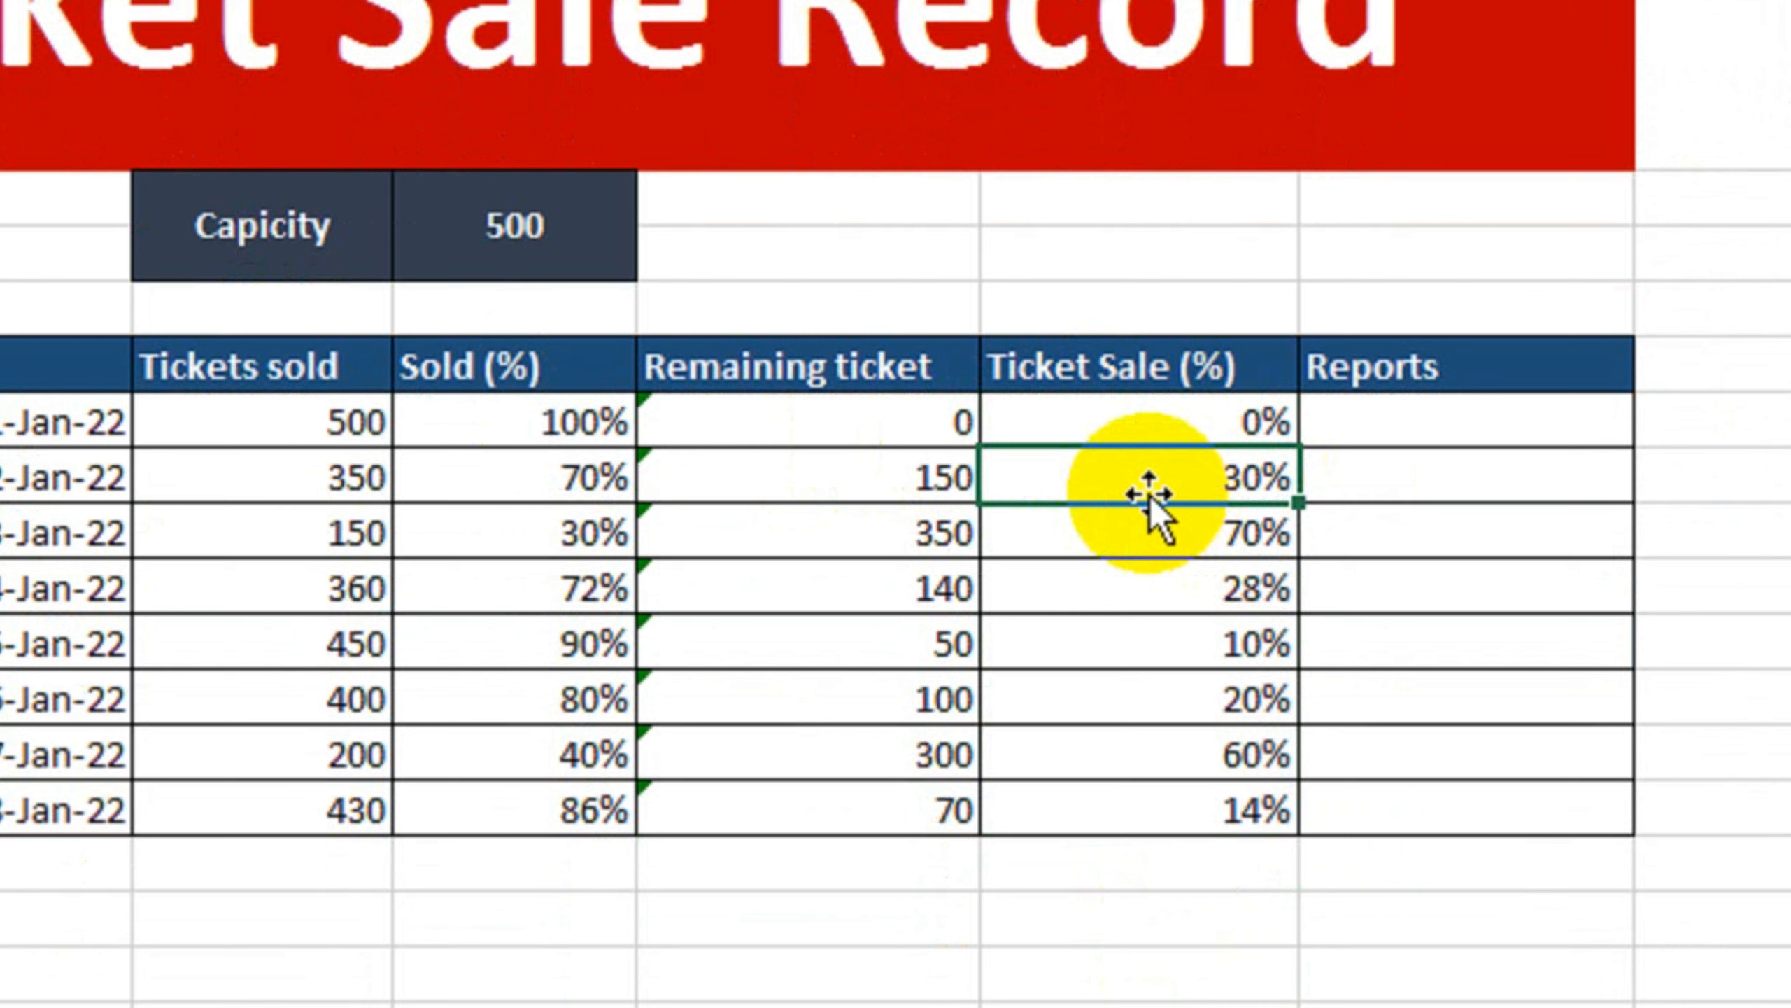
{"action": "left_click", "coordinate": [1158, 542]}
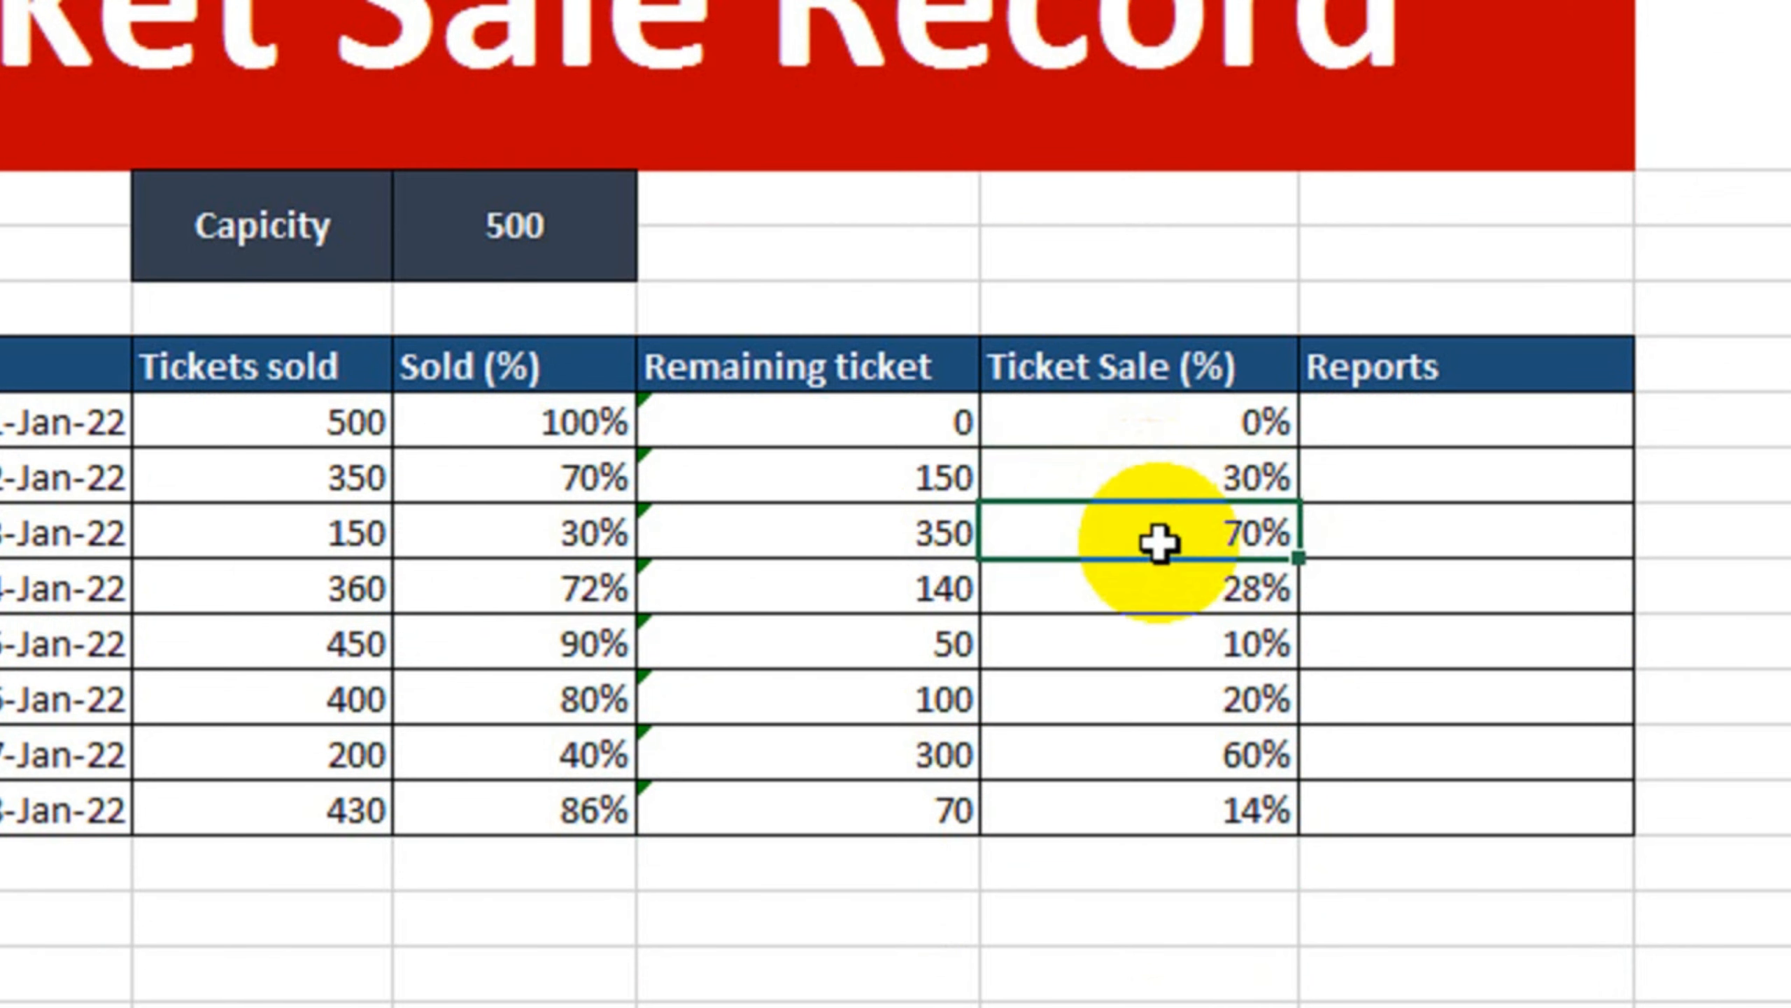
{"action": "left_click", "coordinate": [1160, 591]}
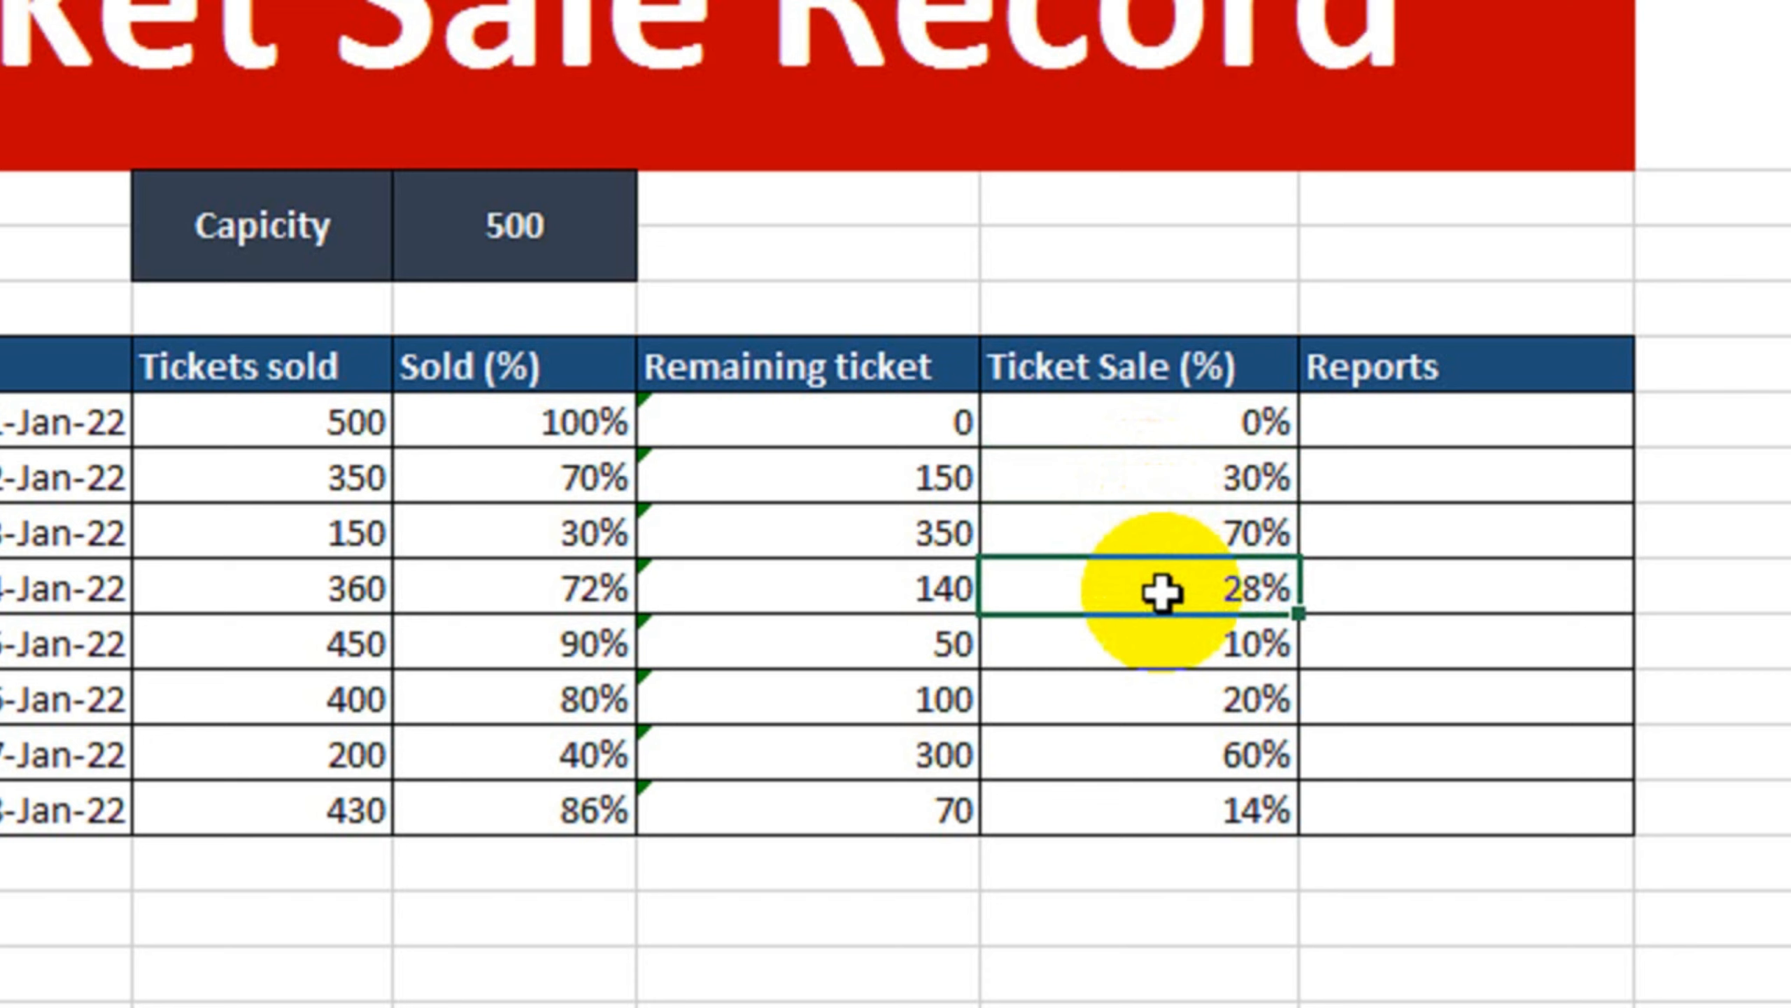
{"action": "left_click", "coordinate": [1162, 650]}
{"action": "left_click", "coordinate": [1159, 712]}
{"action": "left_click", "coordinate": [1160, 763]}
{"action": "left_click", "coordinate": [1159, 816]}
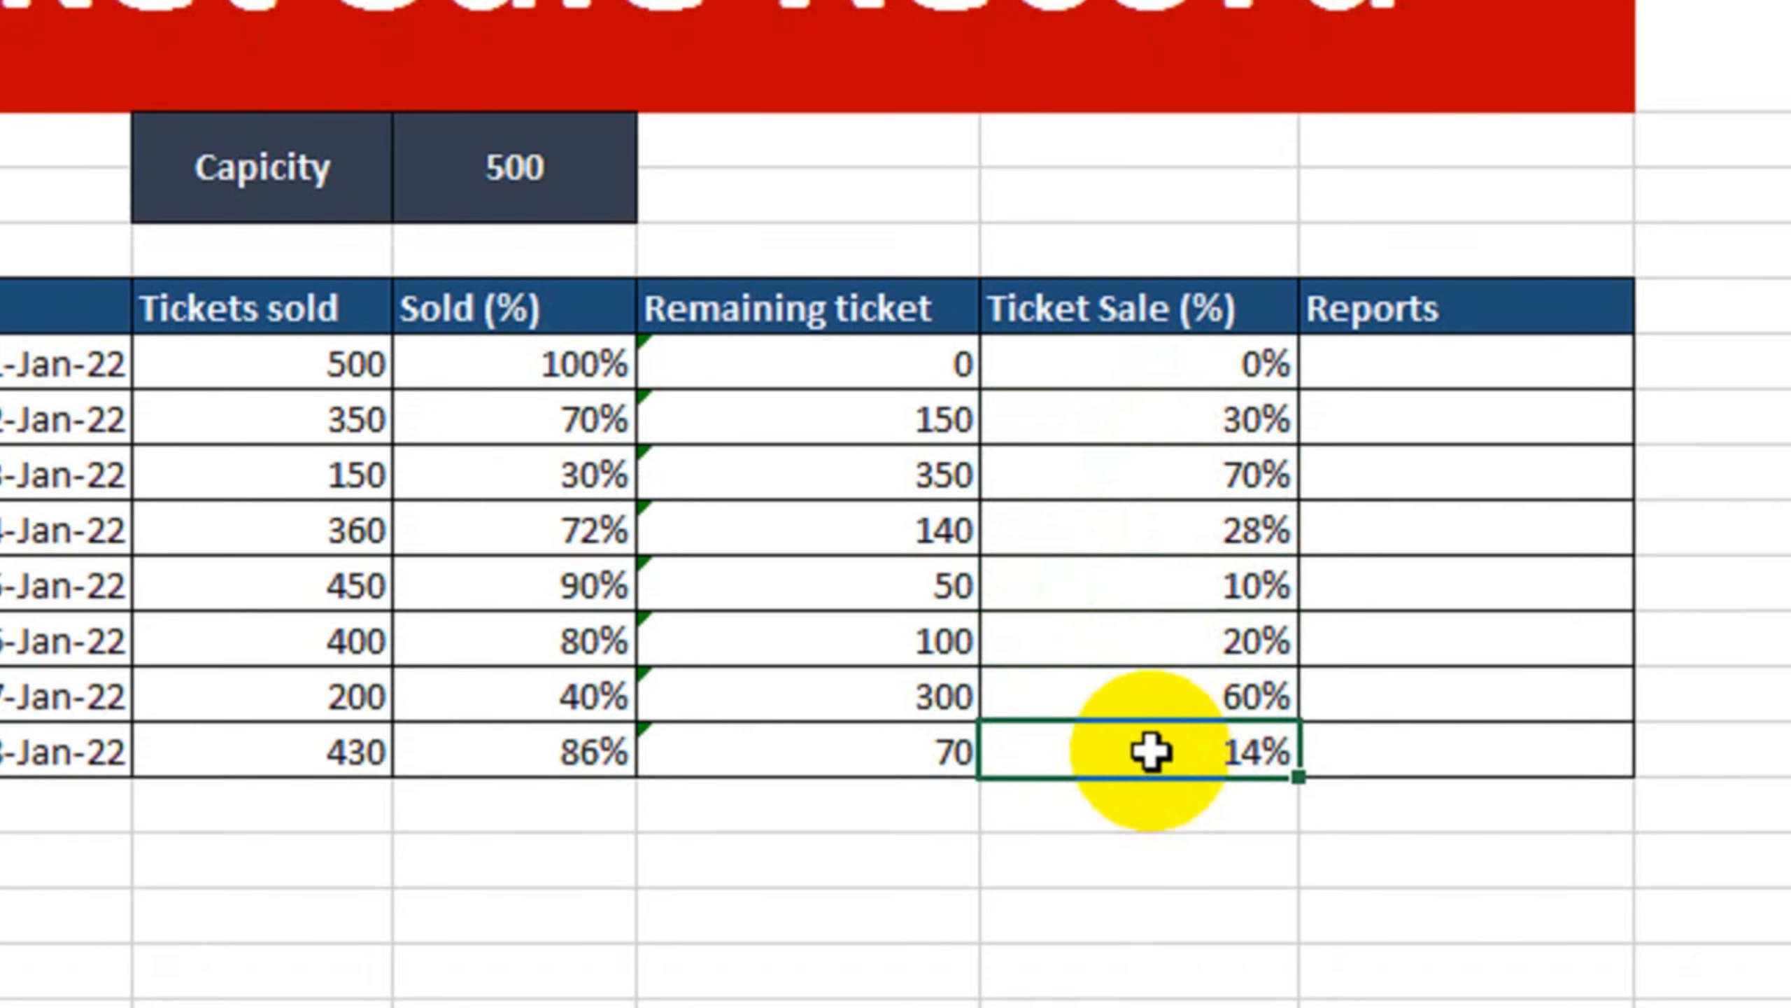
{"action": "left_click", "coordinate": [1100, 583]}
{"action": "left_click_drag", "start_coordinate": [1076, 374], "coordinate": [1079, 748]}
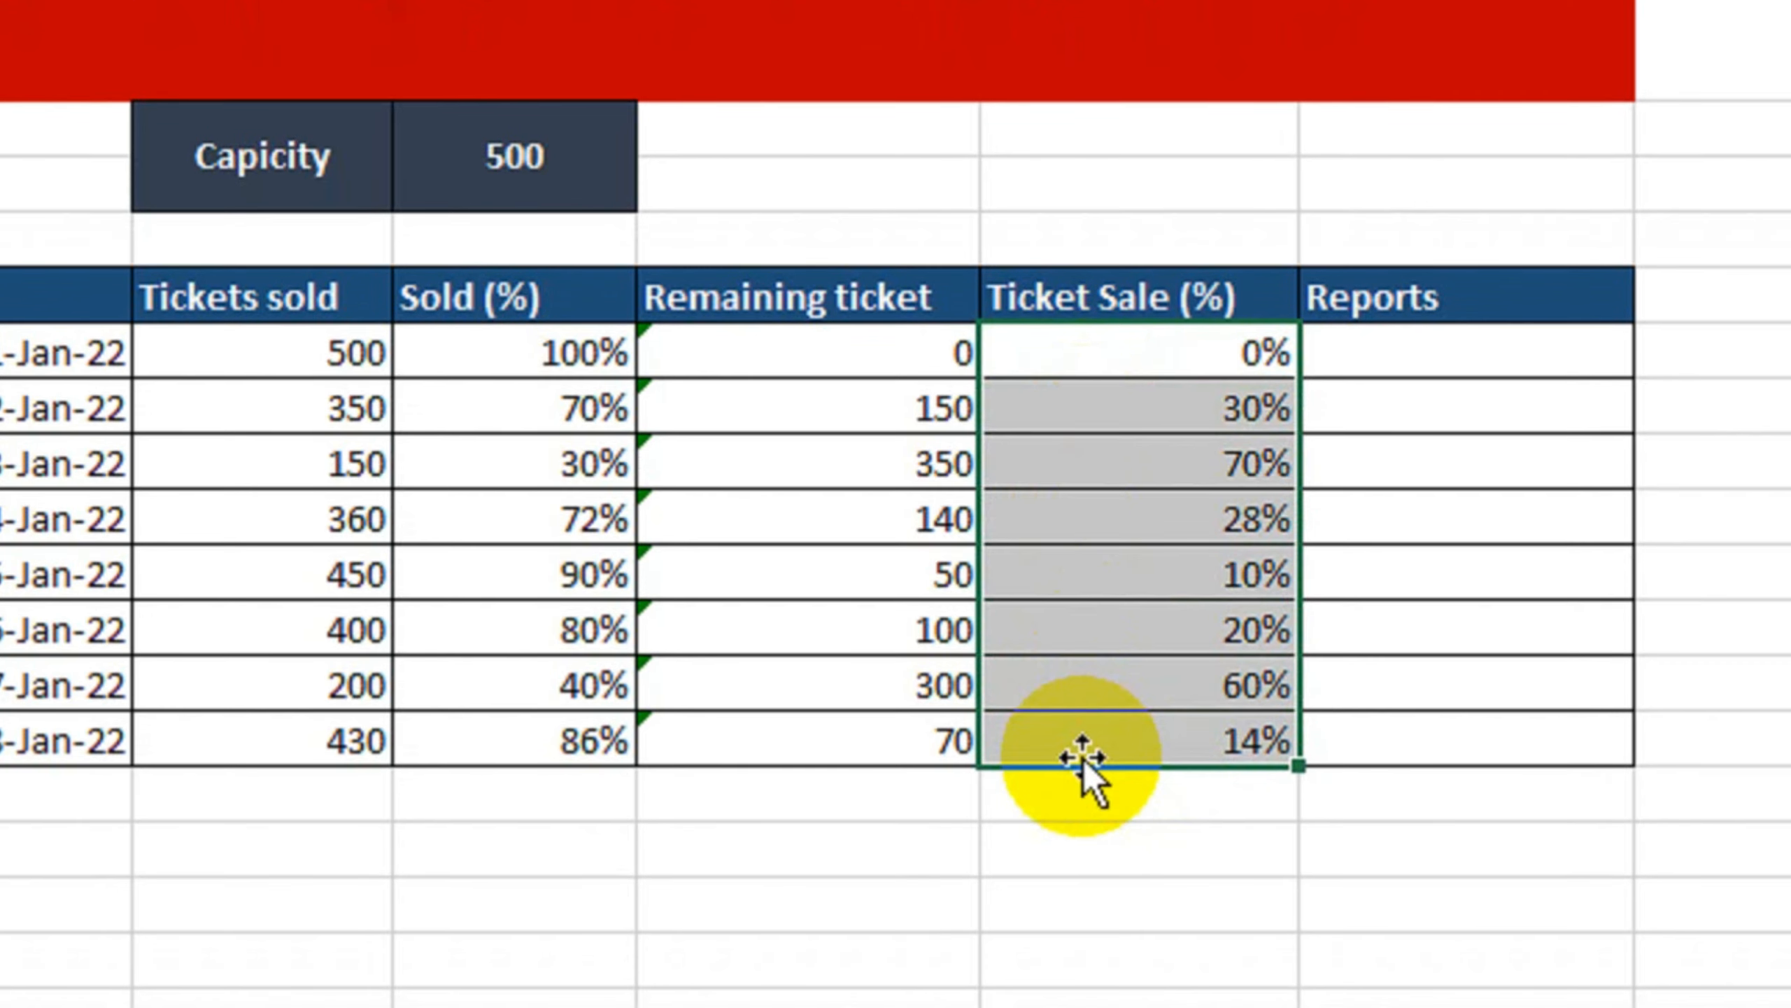
Step: Ignore the inconsistent formula errors in the Remaining ticket cells of Events-1 to Events-8
{"action": "left_click_drag", "start_coordinate": [765, 364], "coordinate": [743, 716]}
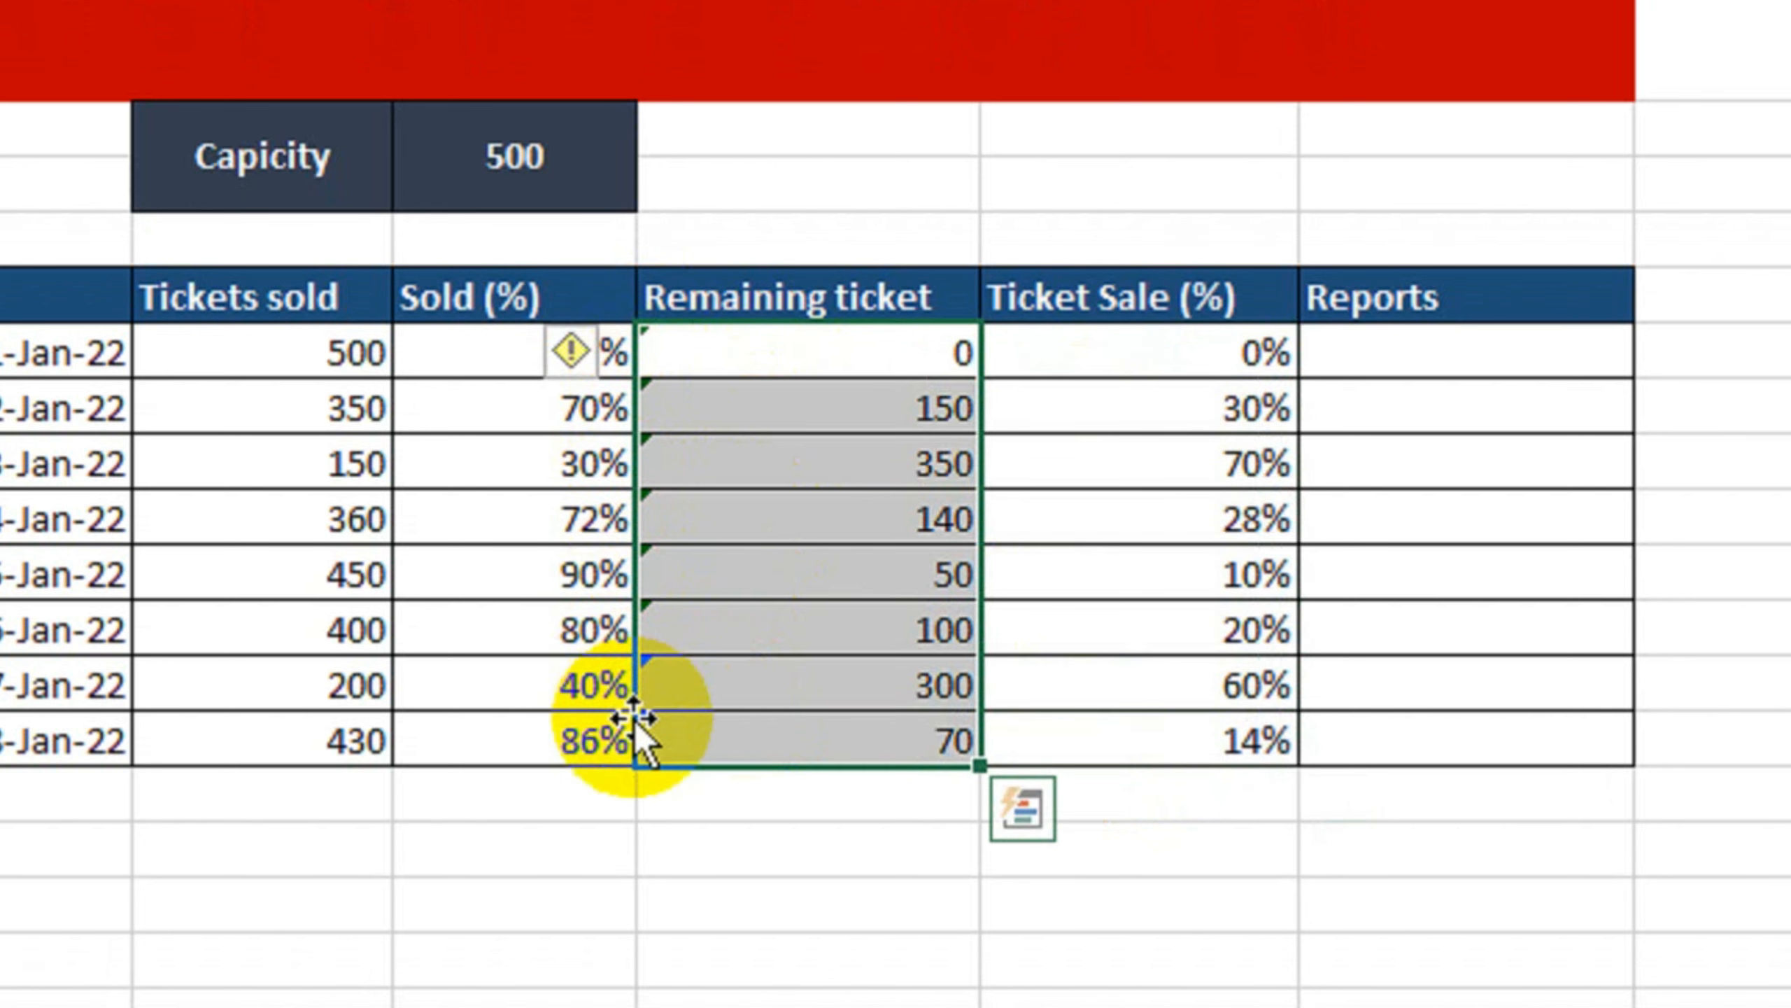
{"action": "left_click", "coordinate": [615, 355]}
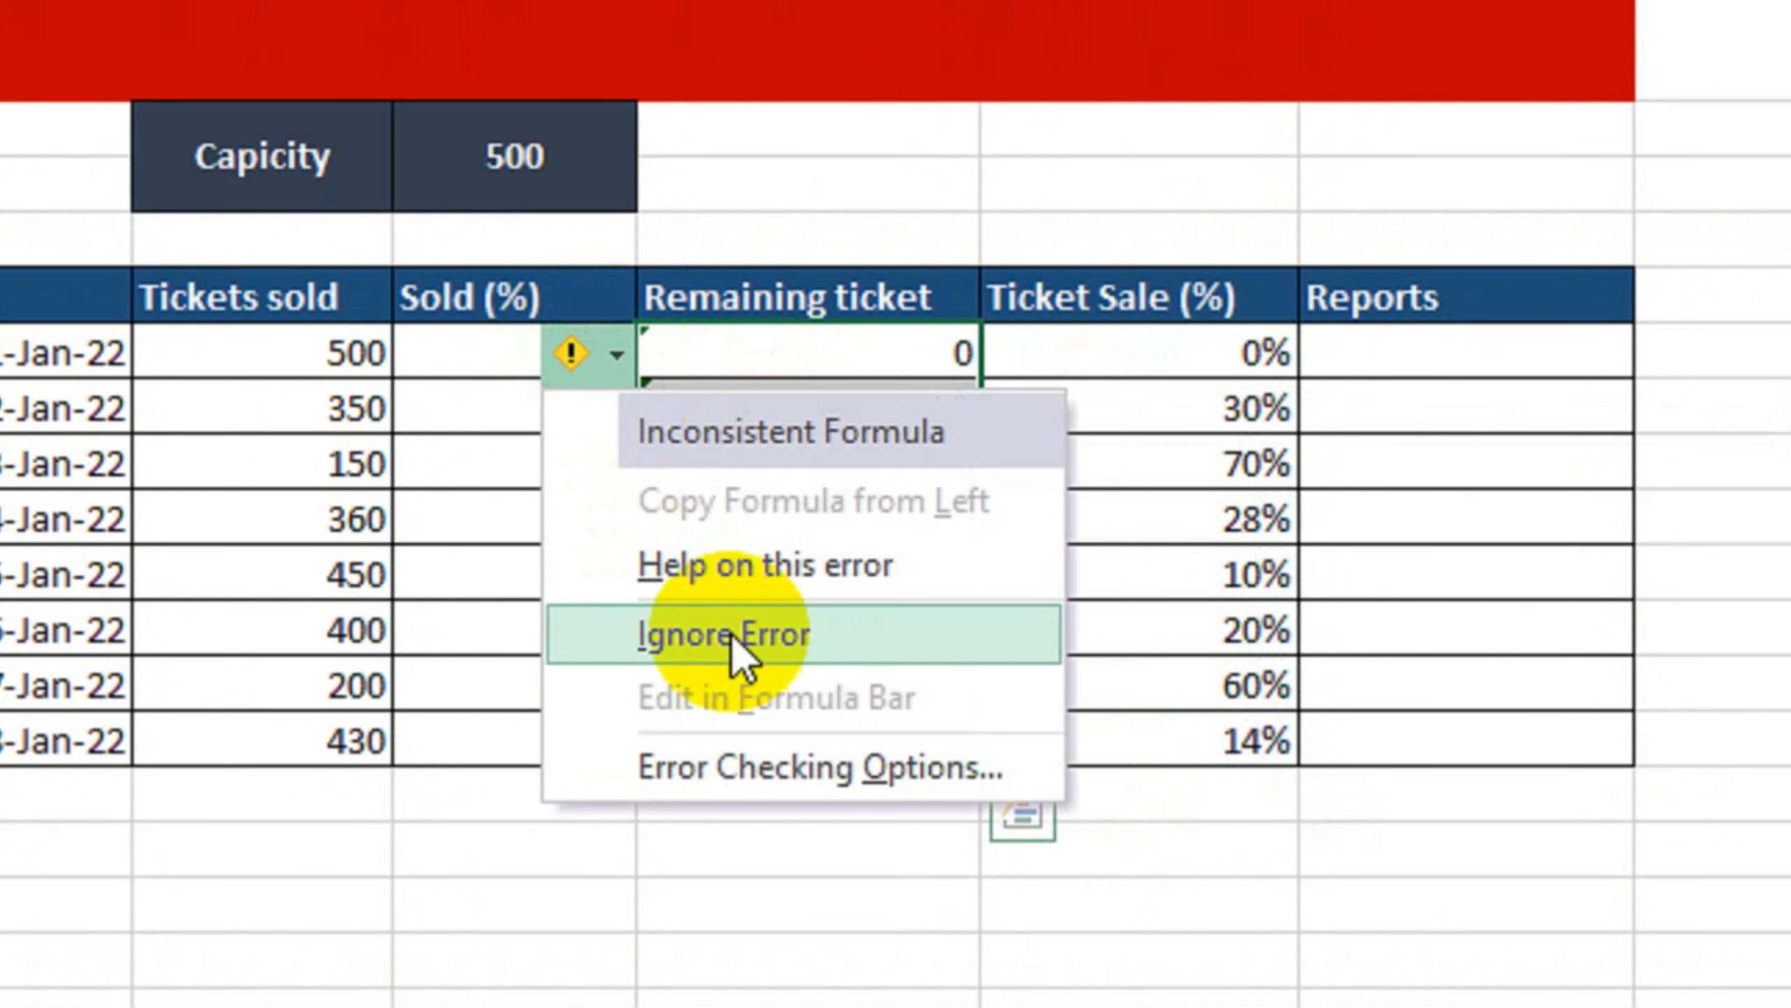
{"action": "left_click", "coordinate": [779, 650]}
{"action": "left_click", "coordinate": [836, 791]}
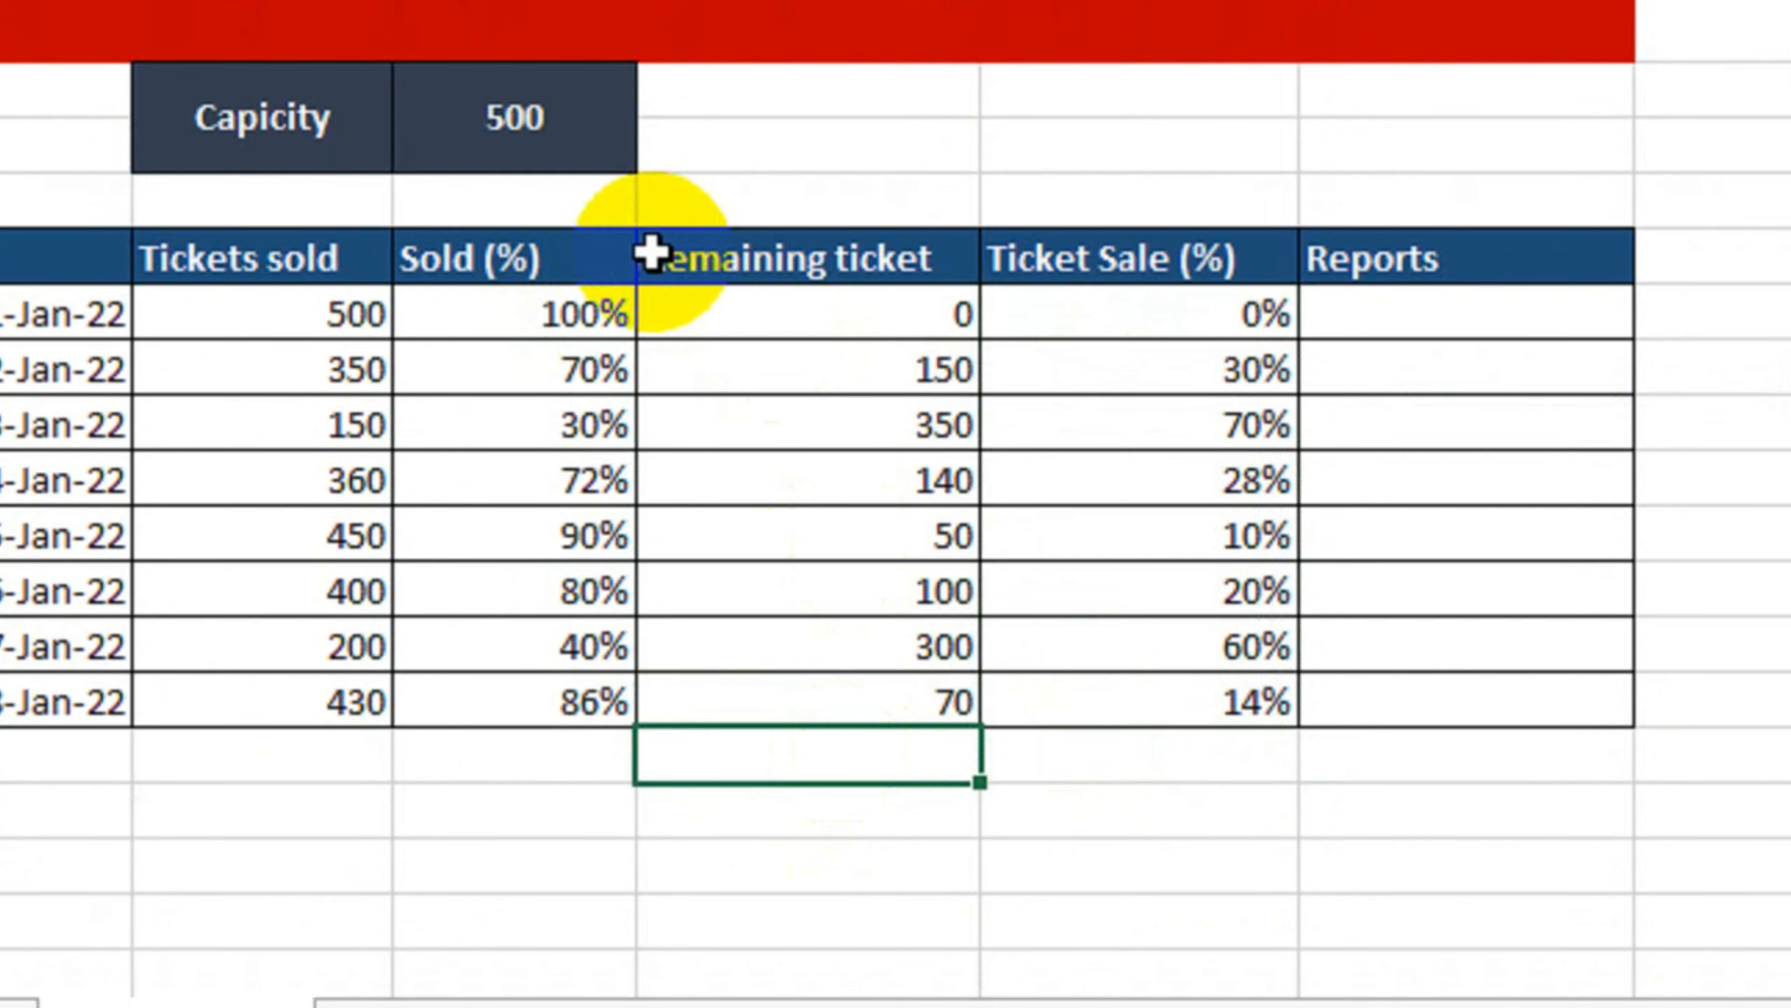
Step: Enter the formula =IF(D7>=40,"Sold Out","Seat Available") in the Reports cell of Events-1
{"action": "left_click", "coordinate": [1460, 315]}
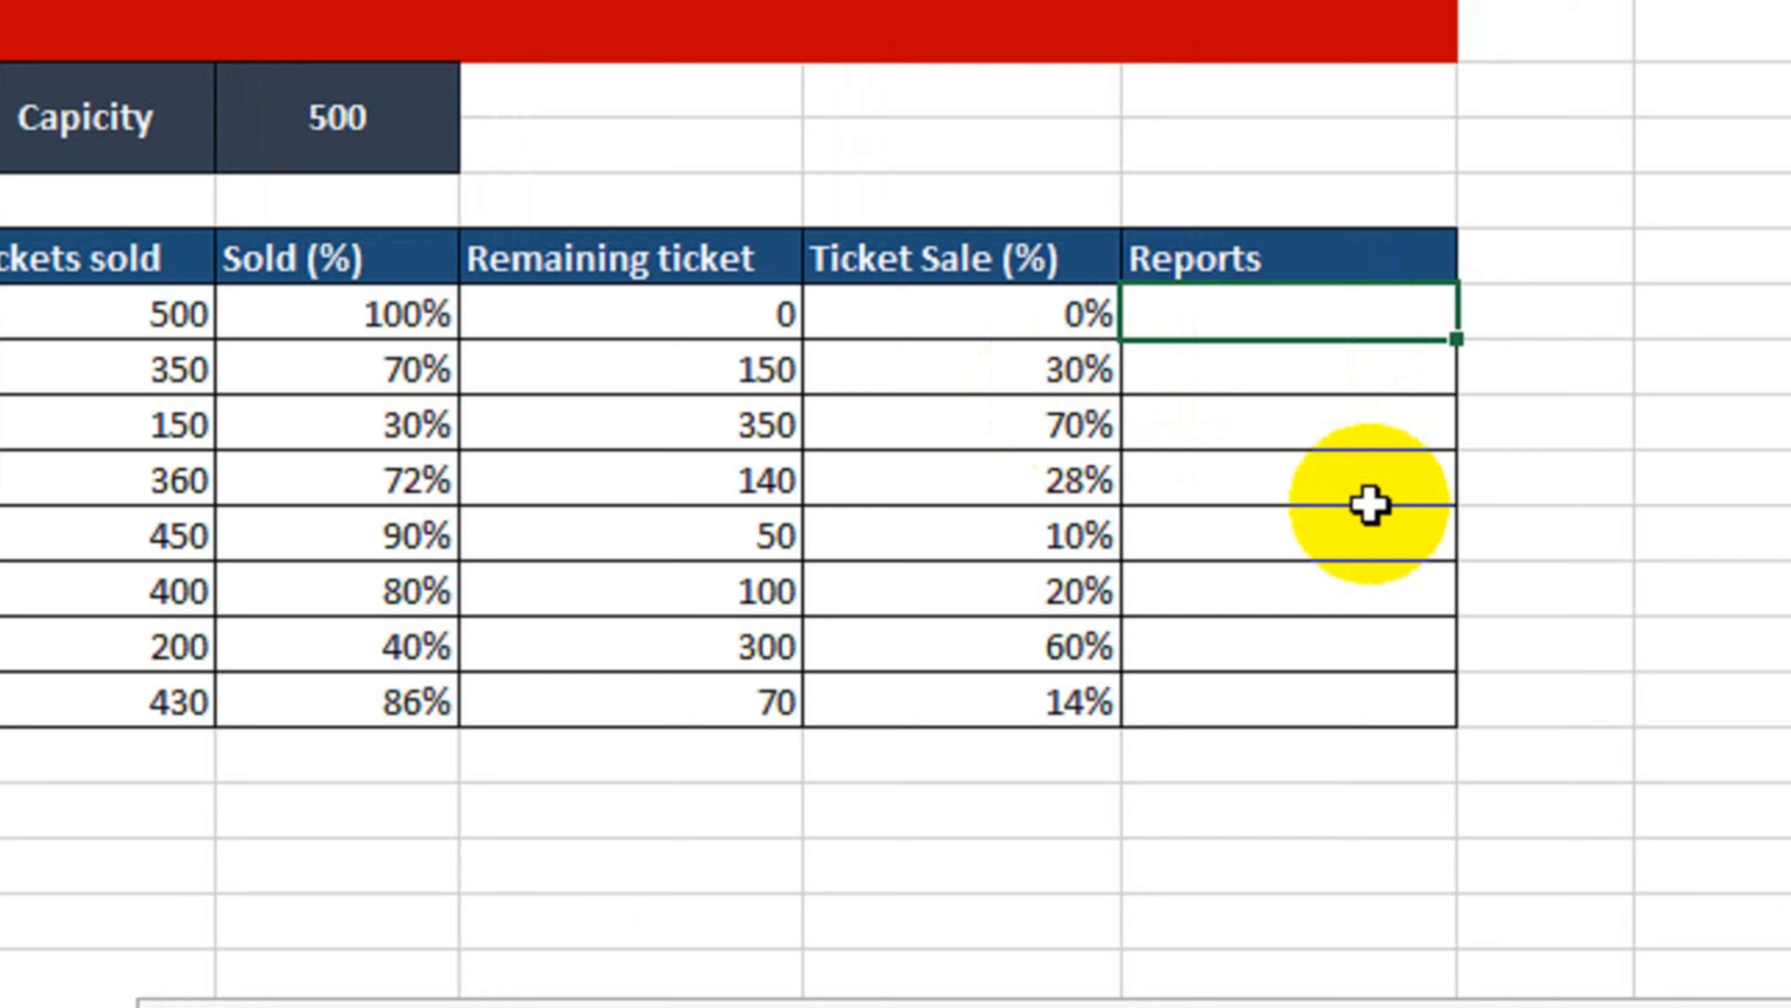
{"action": "type", "text": "i"}
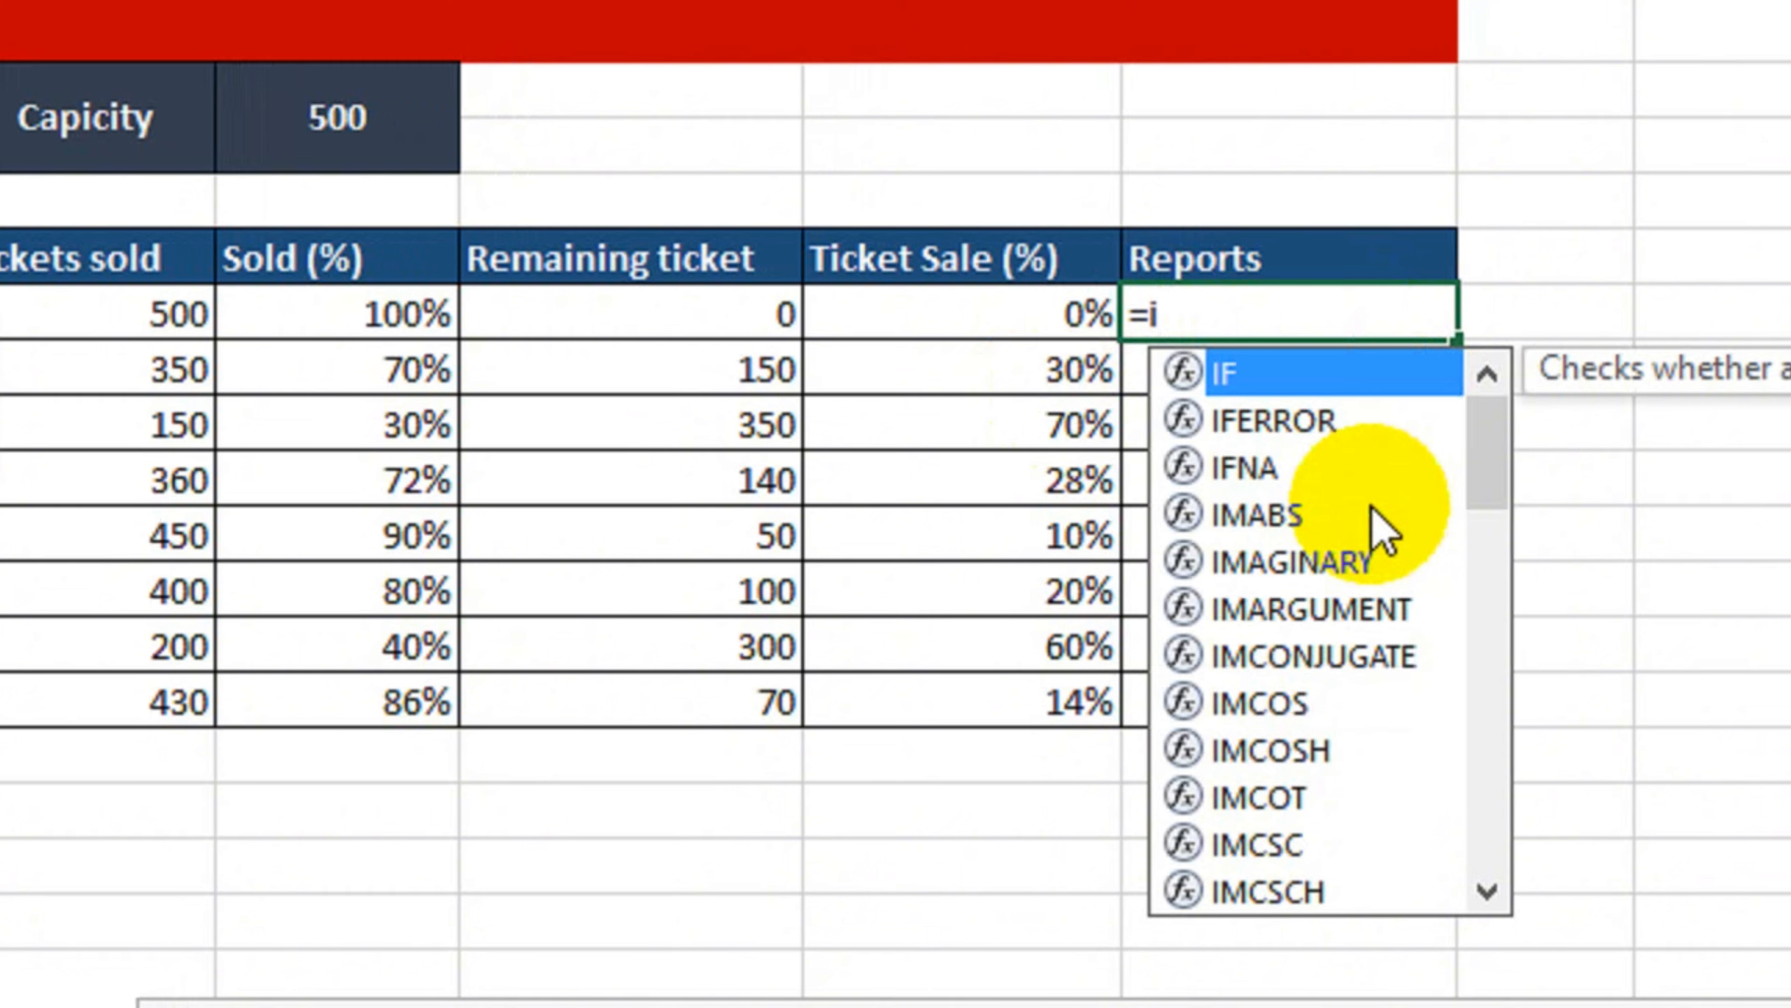
{"action": "type", "text": "f"}
{"action": "key", "text": "Tab"}
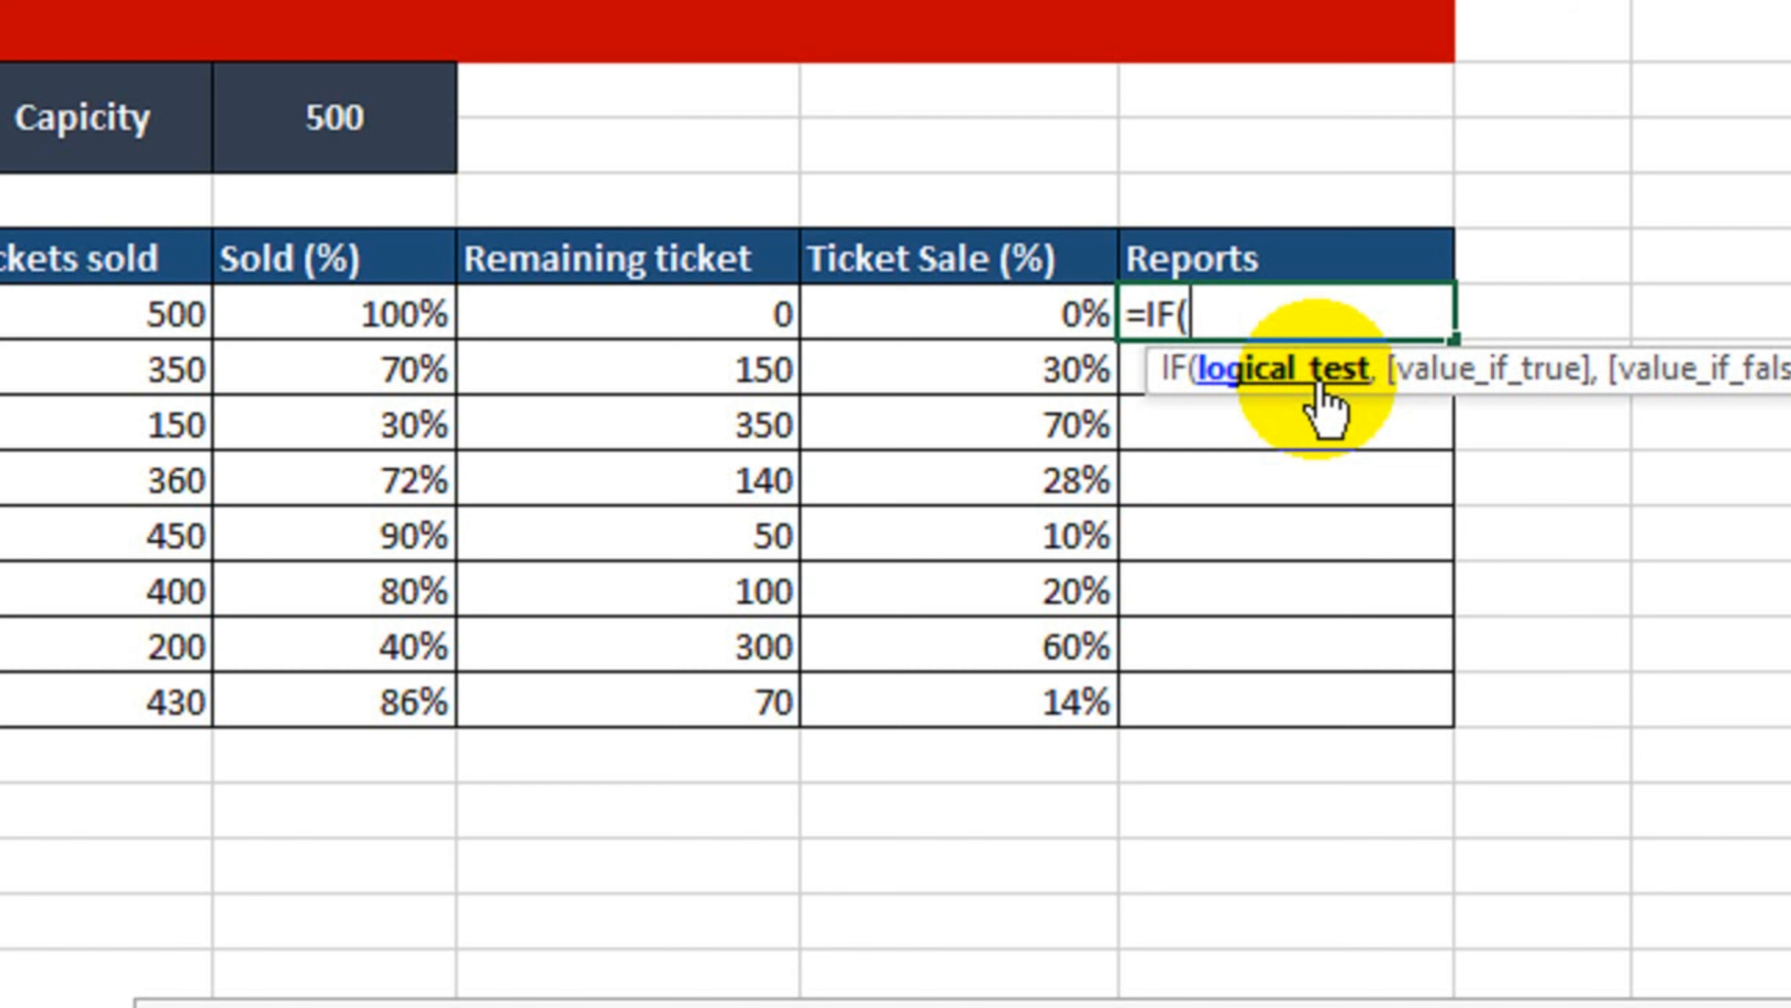
{"action": "left_click", "coordinate": [164, 323]}
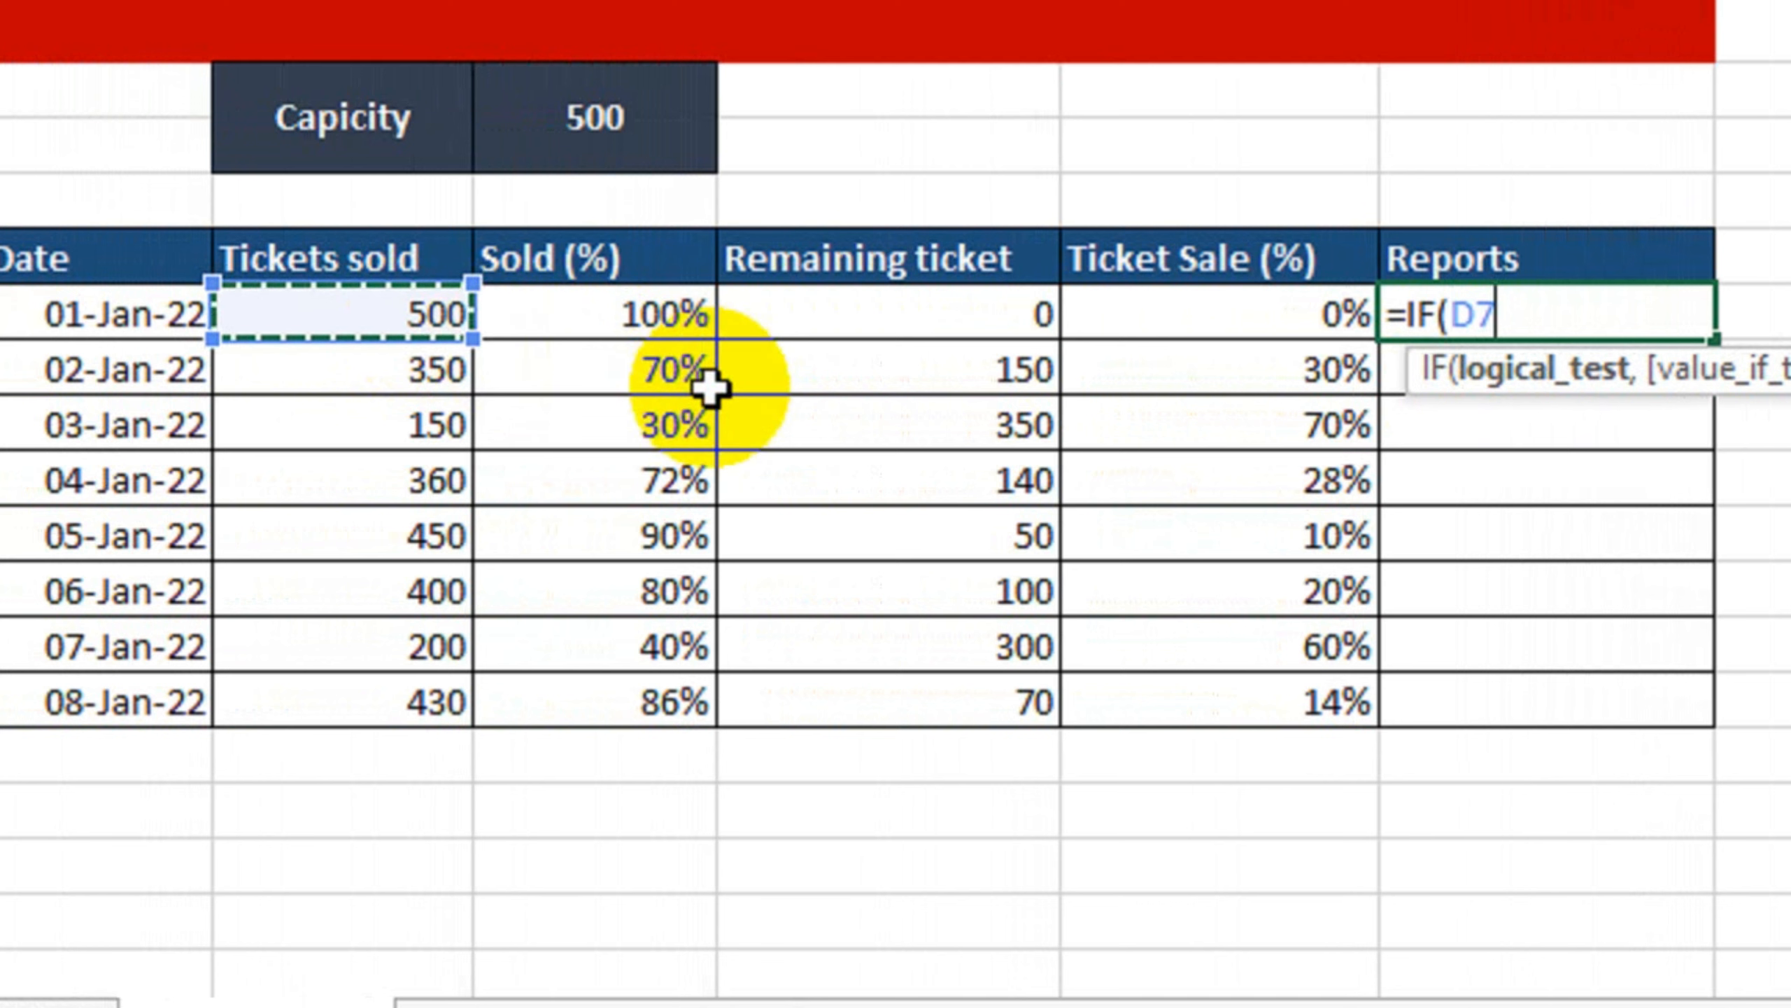
{"action": "type", "text": ">=40"}
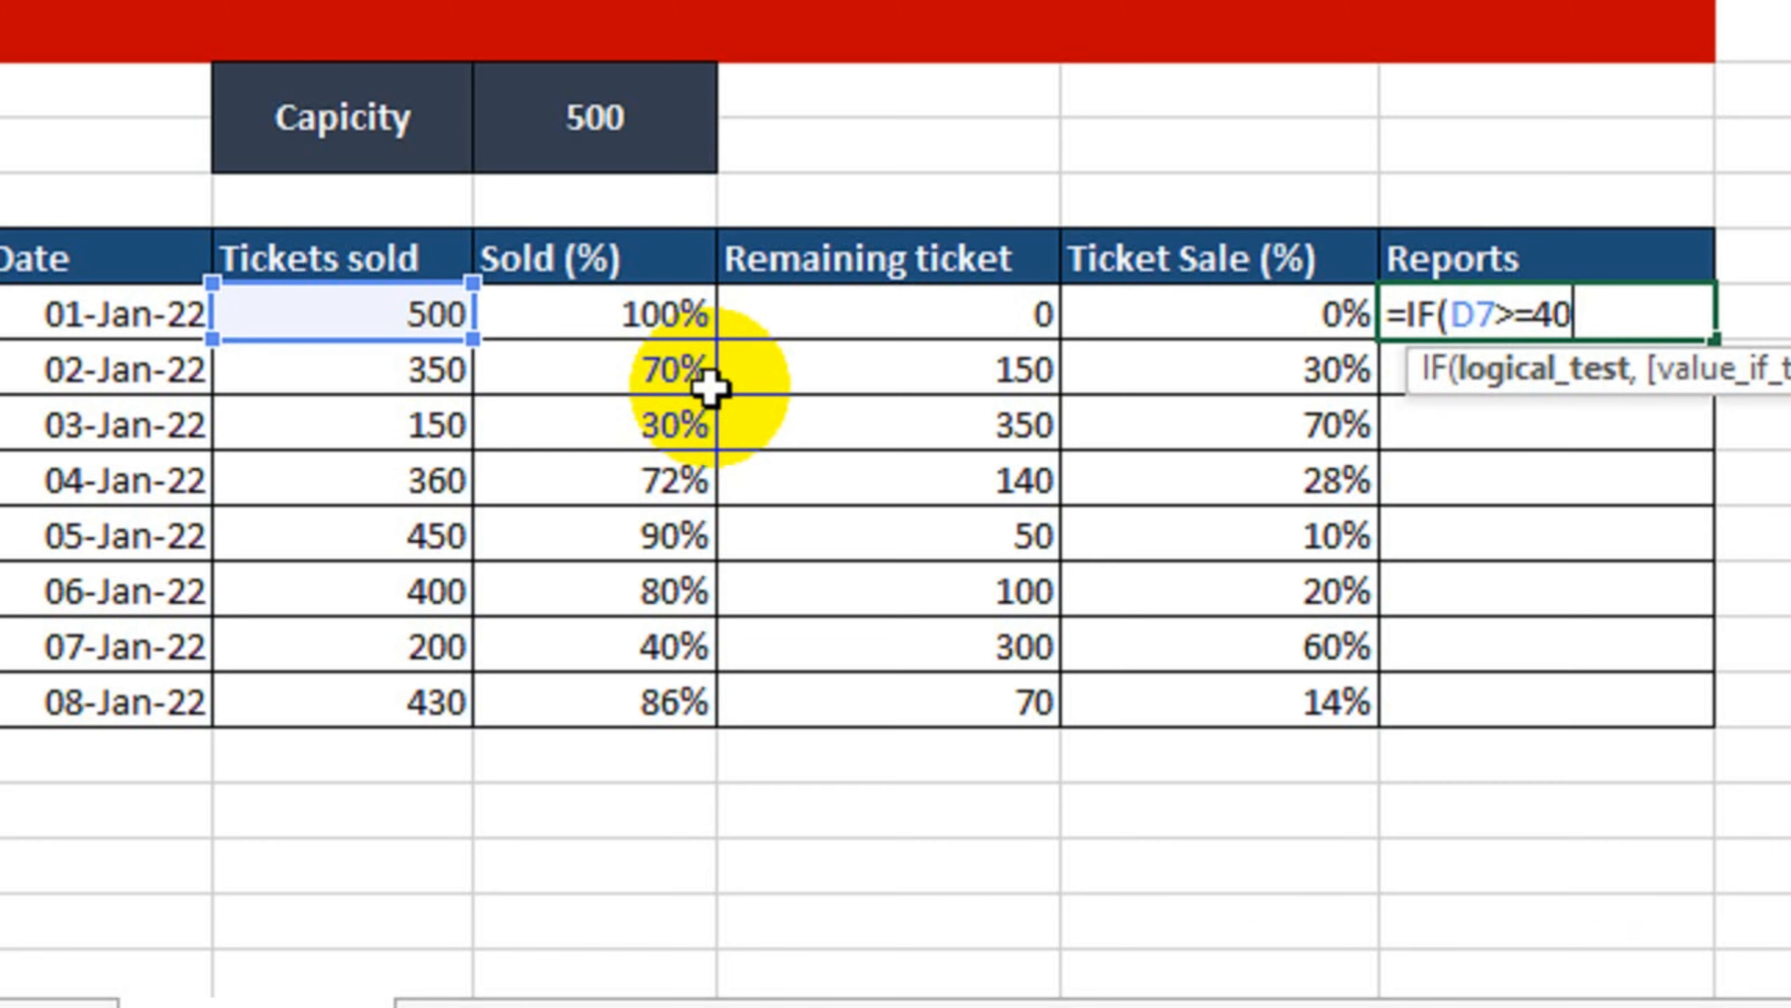
{"action": "type", "text": ","}
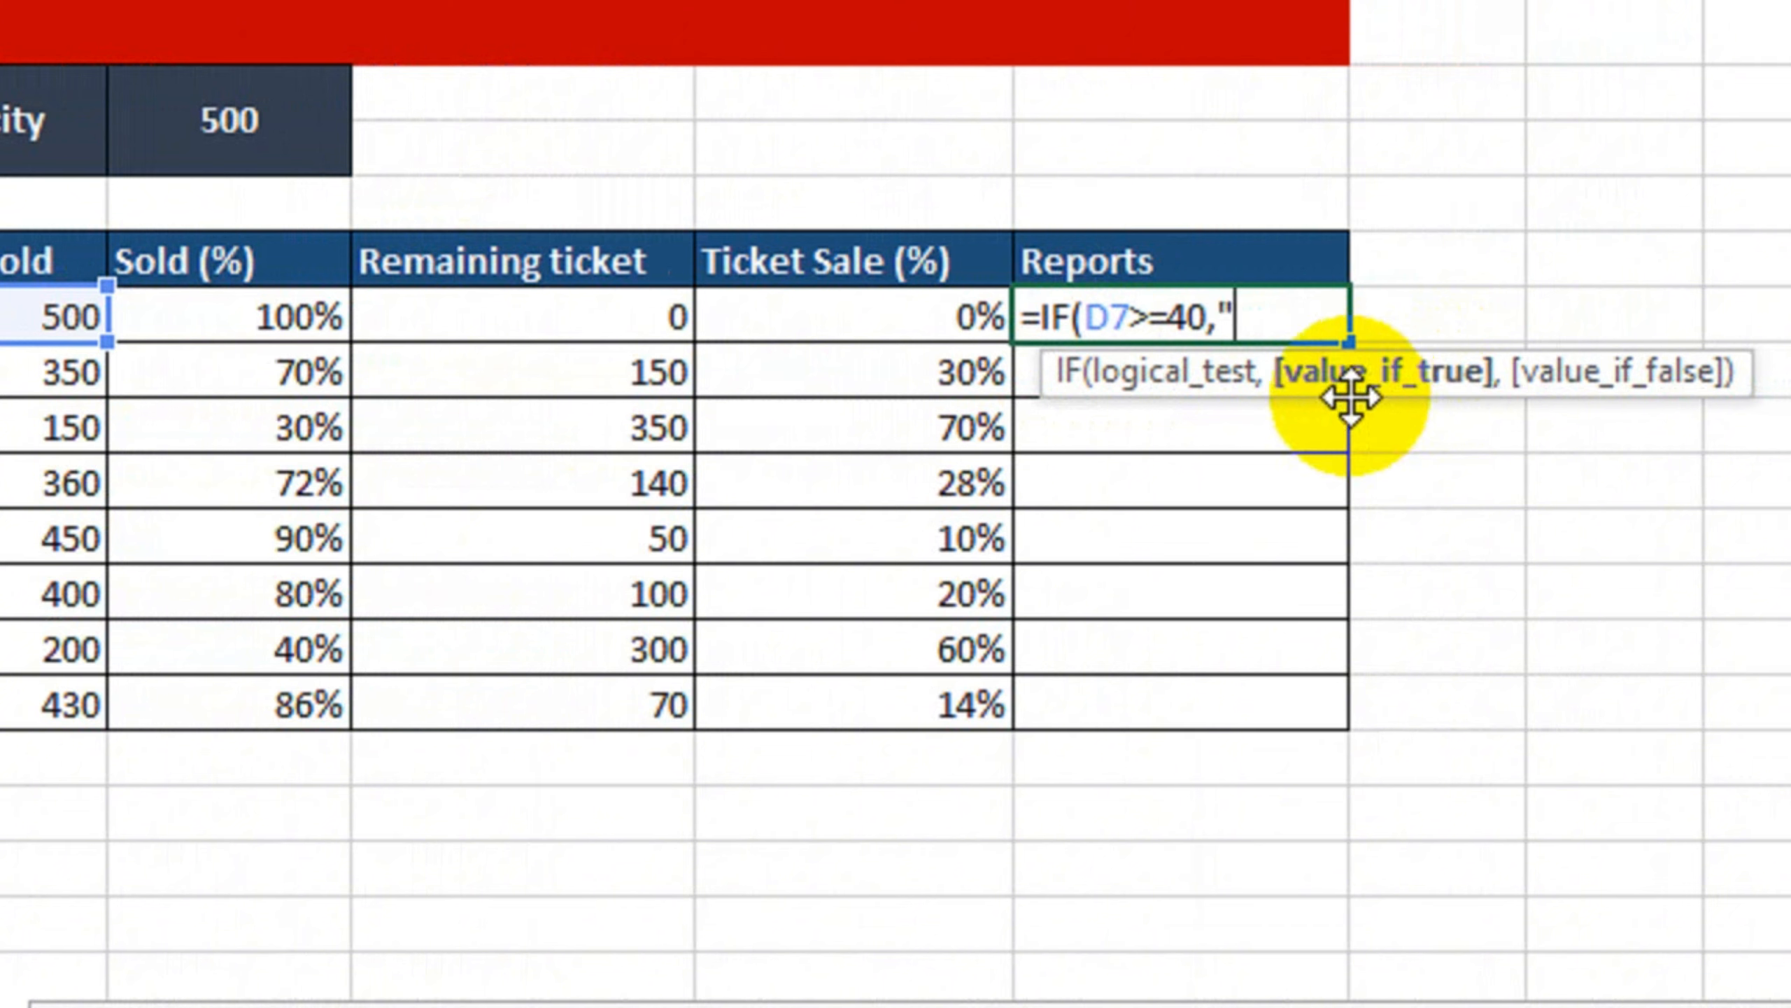
{"action": "type", "text": "Sold"}
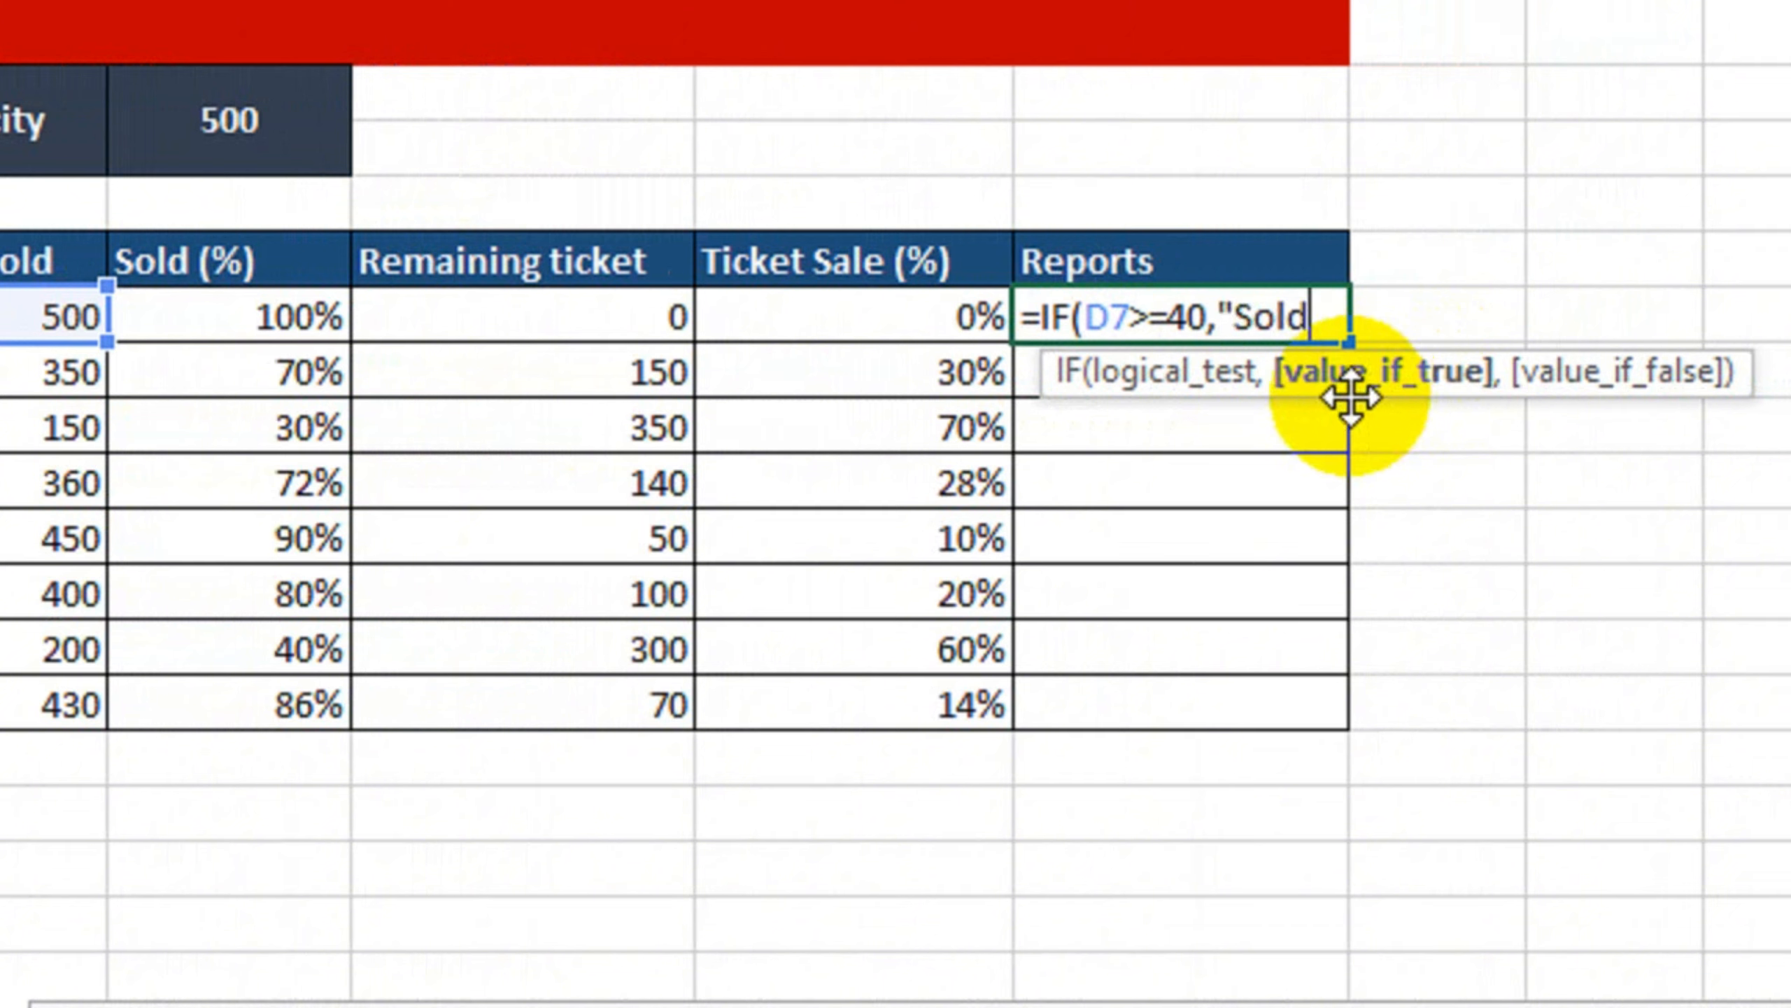
{"action": "type", "text": " Out\""}
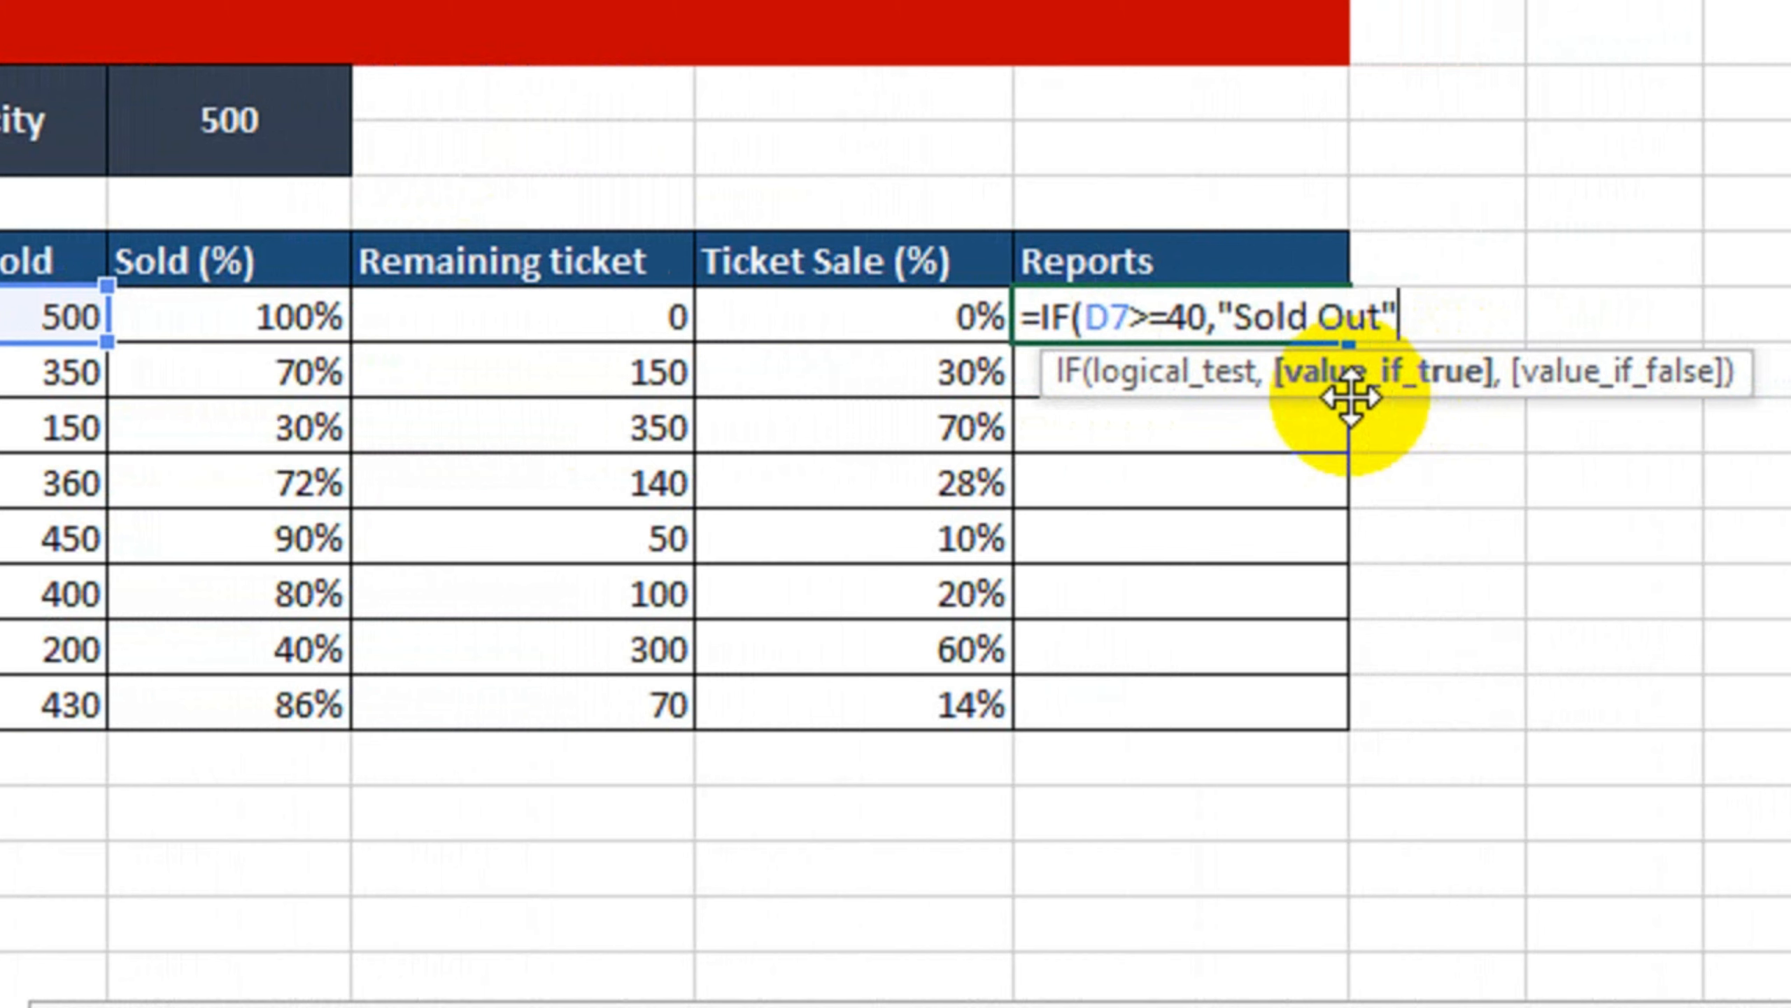
{"action": "type", "text": ",\"Seat"}
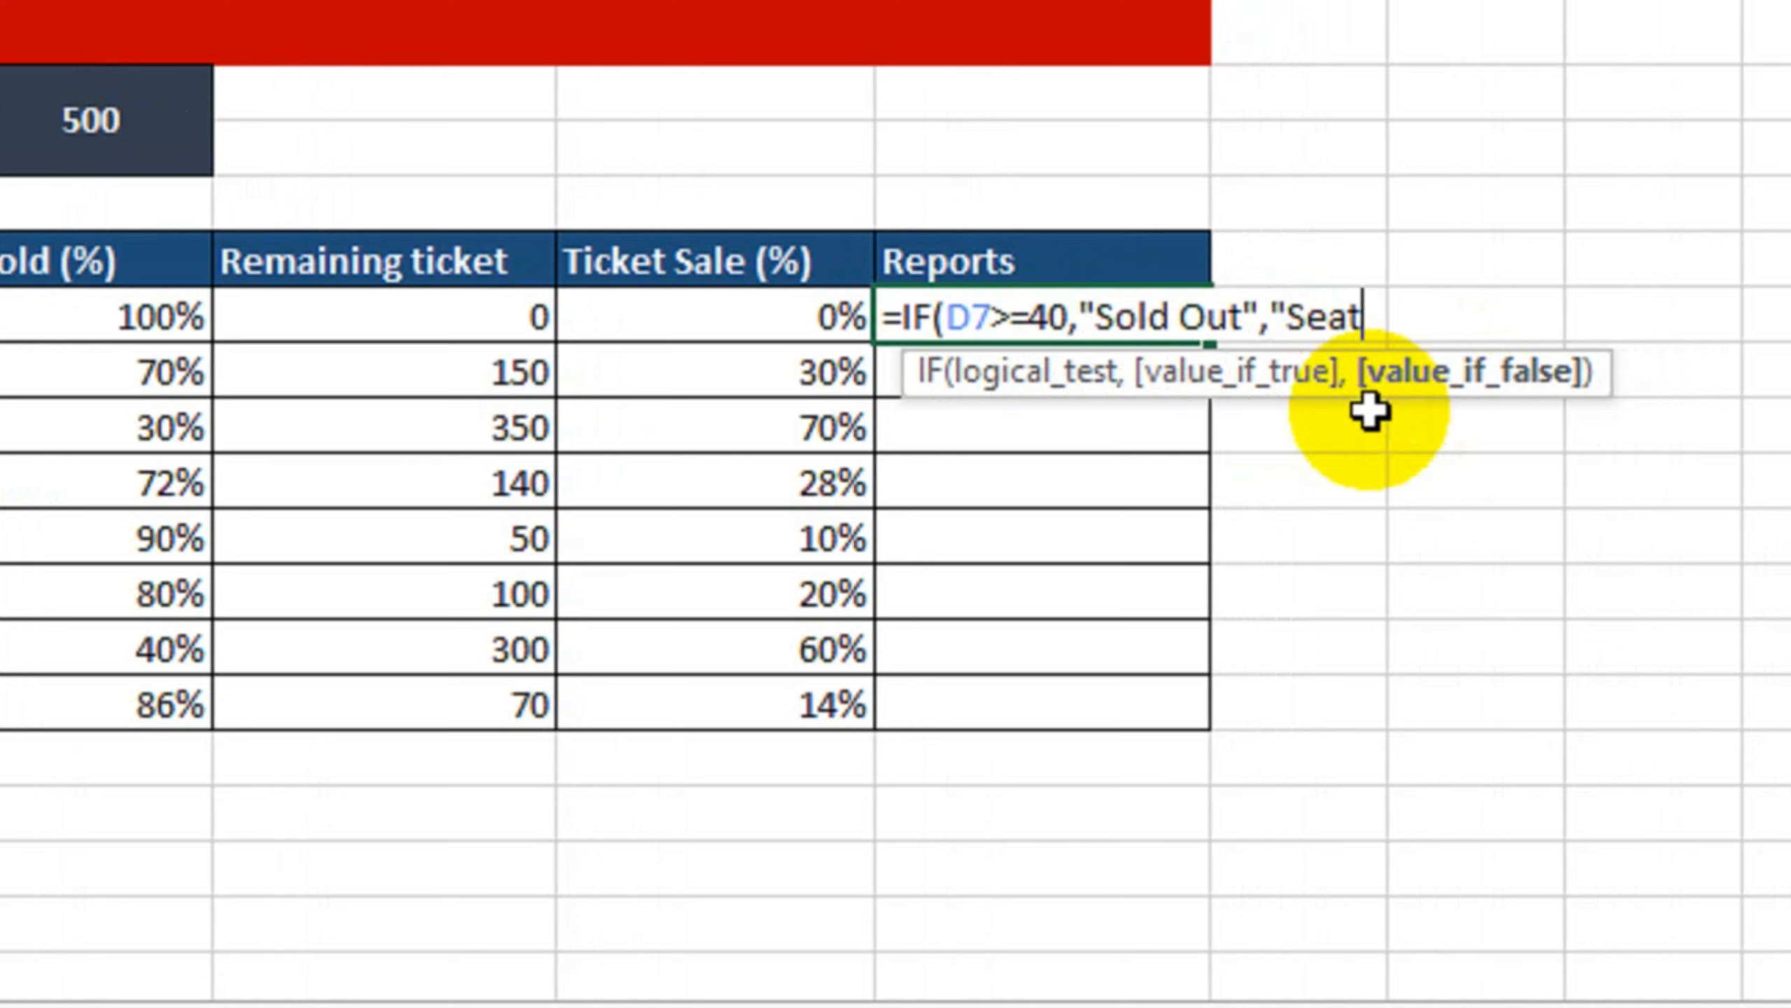
{"action": "type", "text": "Available"}
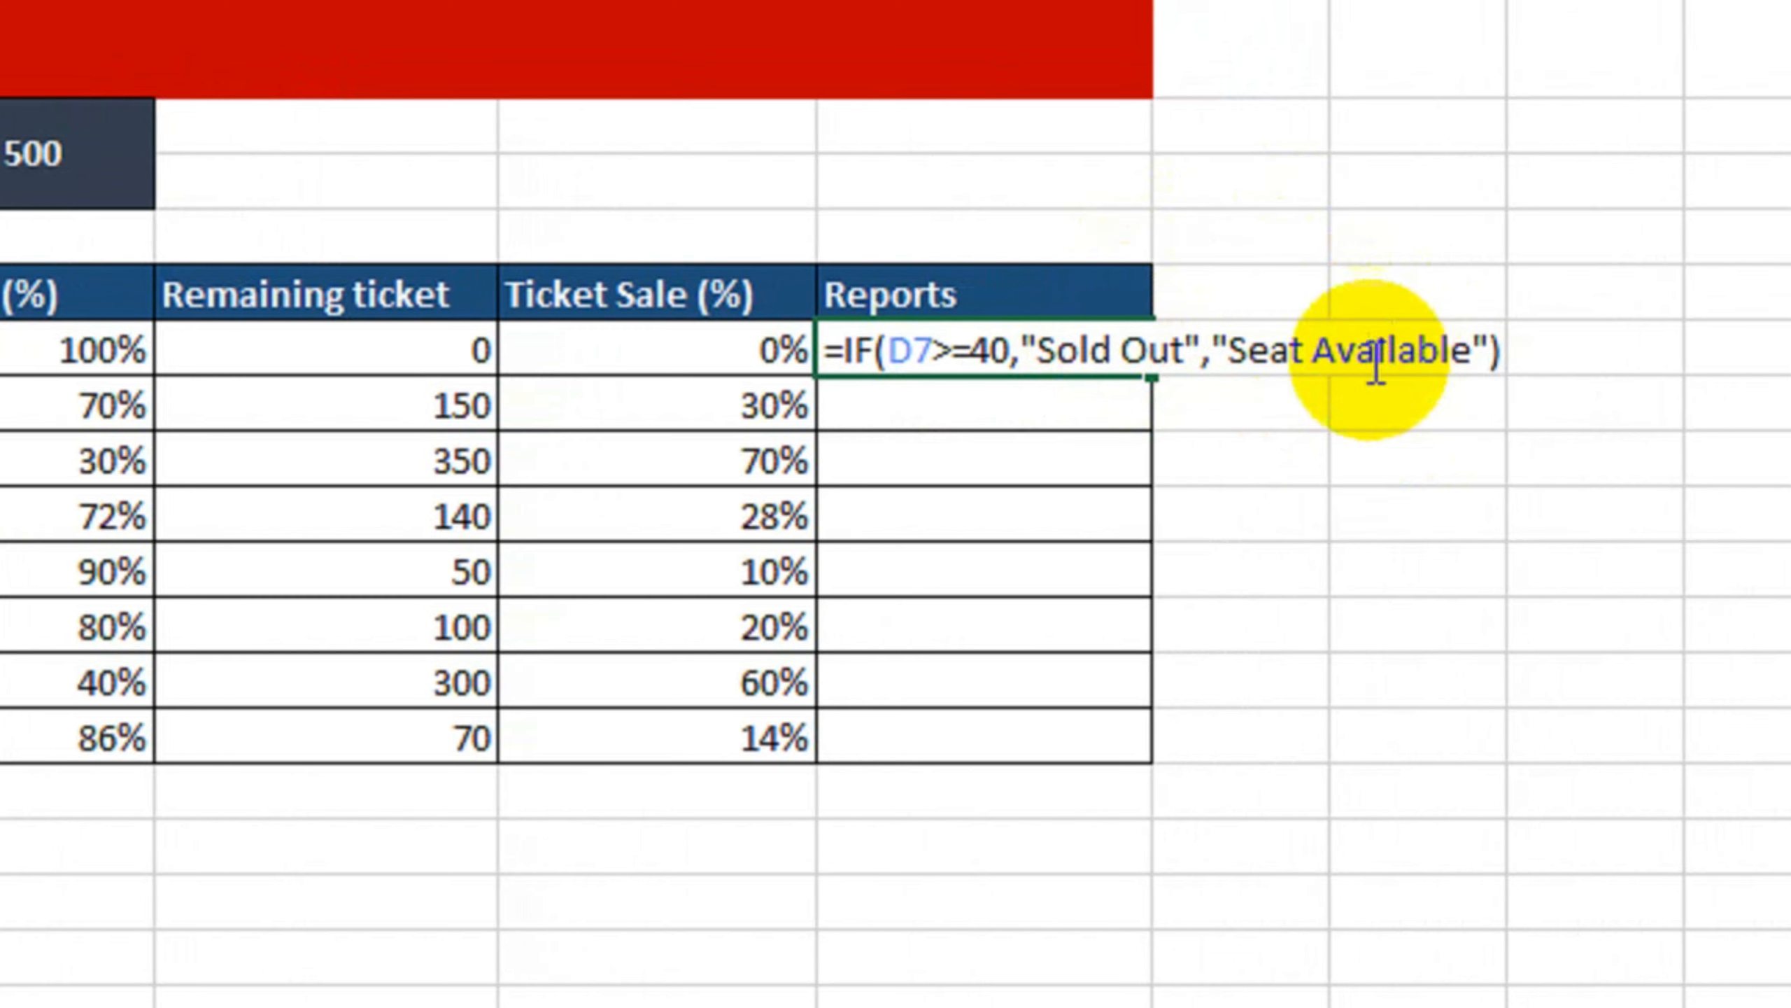
{"action": "key", "text": "Return"}
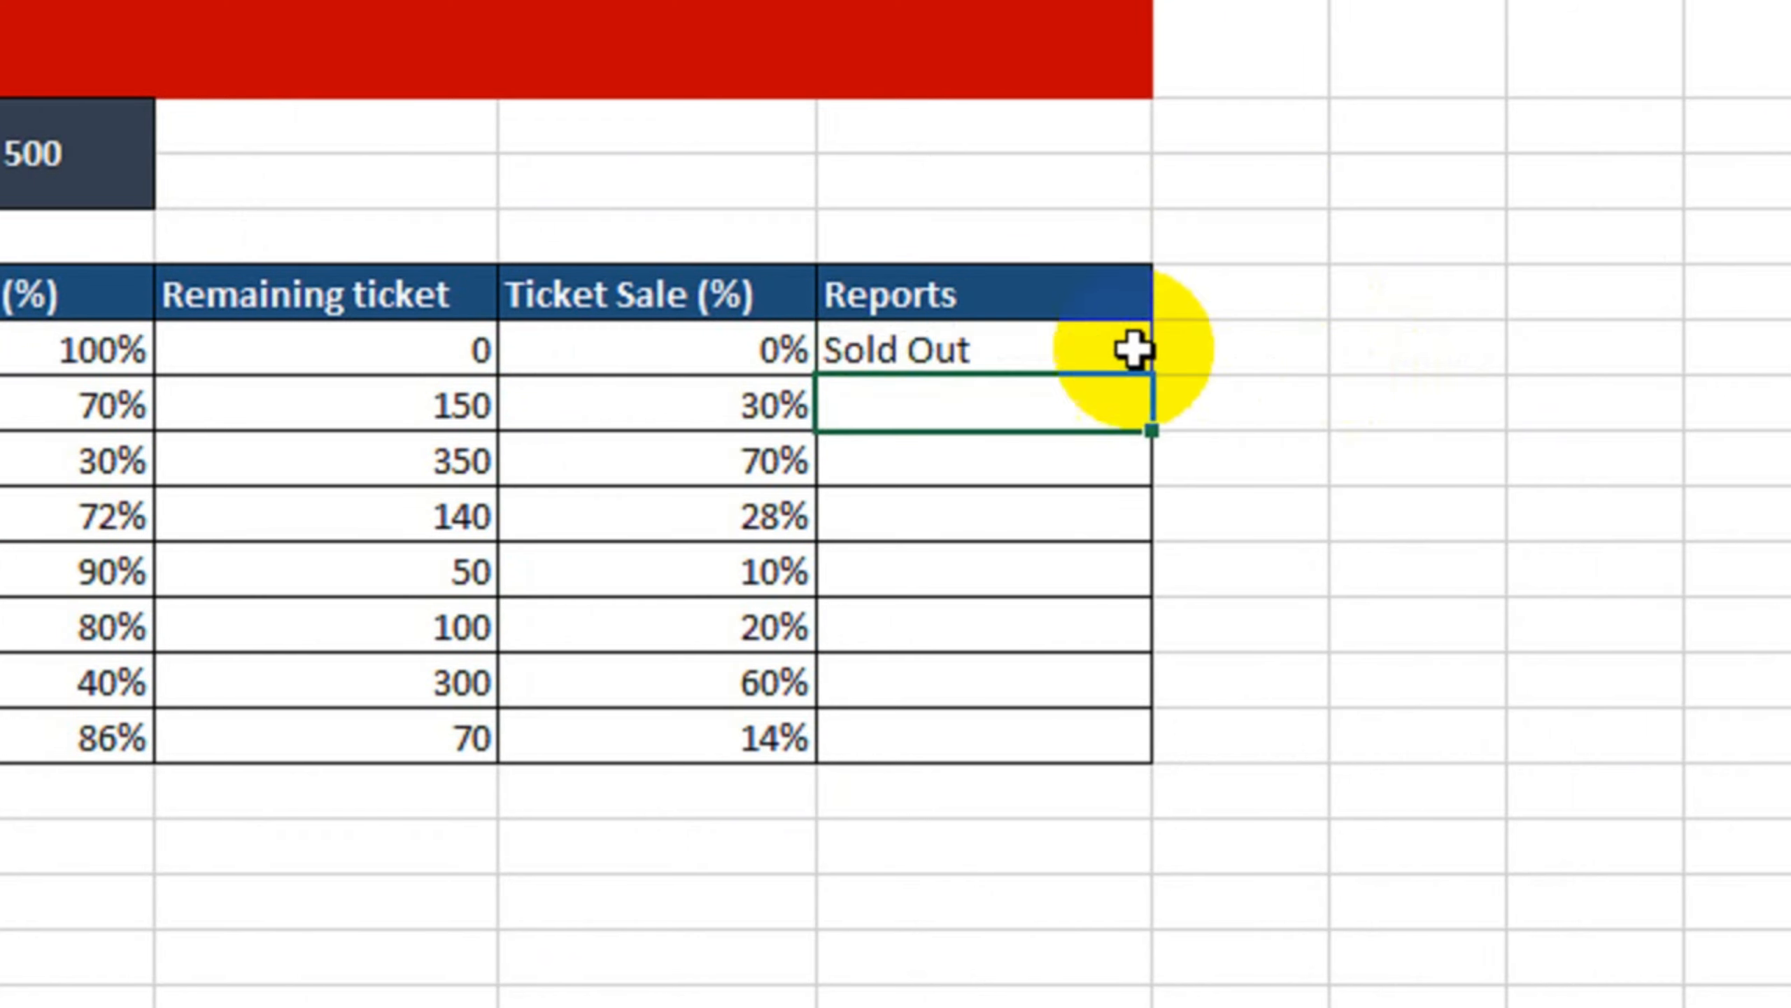
Step: Fill the Reports formula down from Events-1 to Events-8 and check the formula in the first row
{"action": "left_click", "coordinate": [949, 369]}
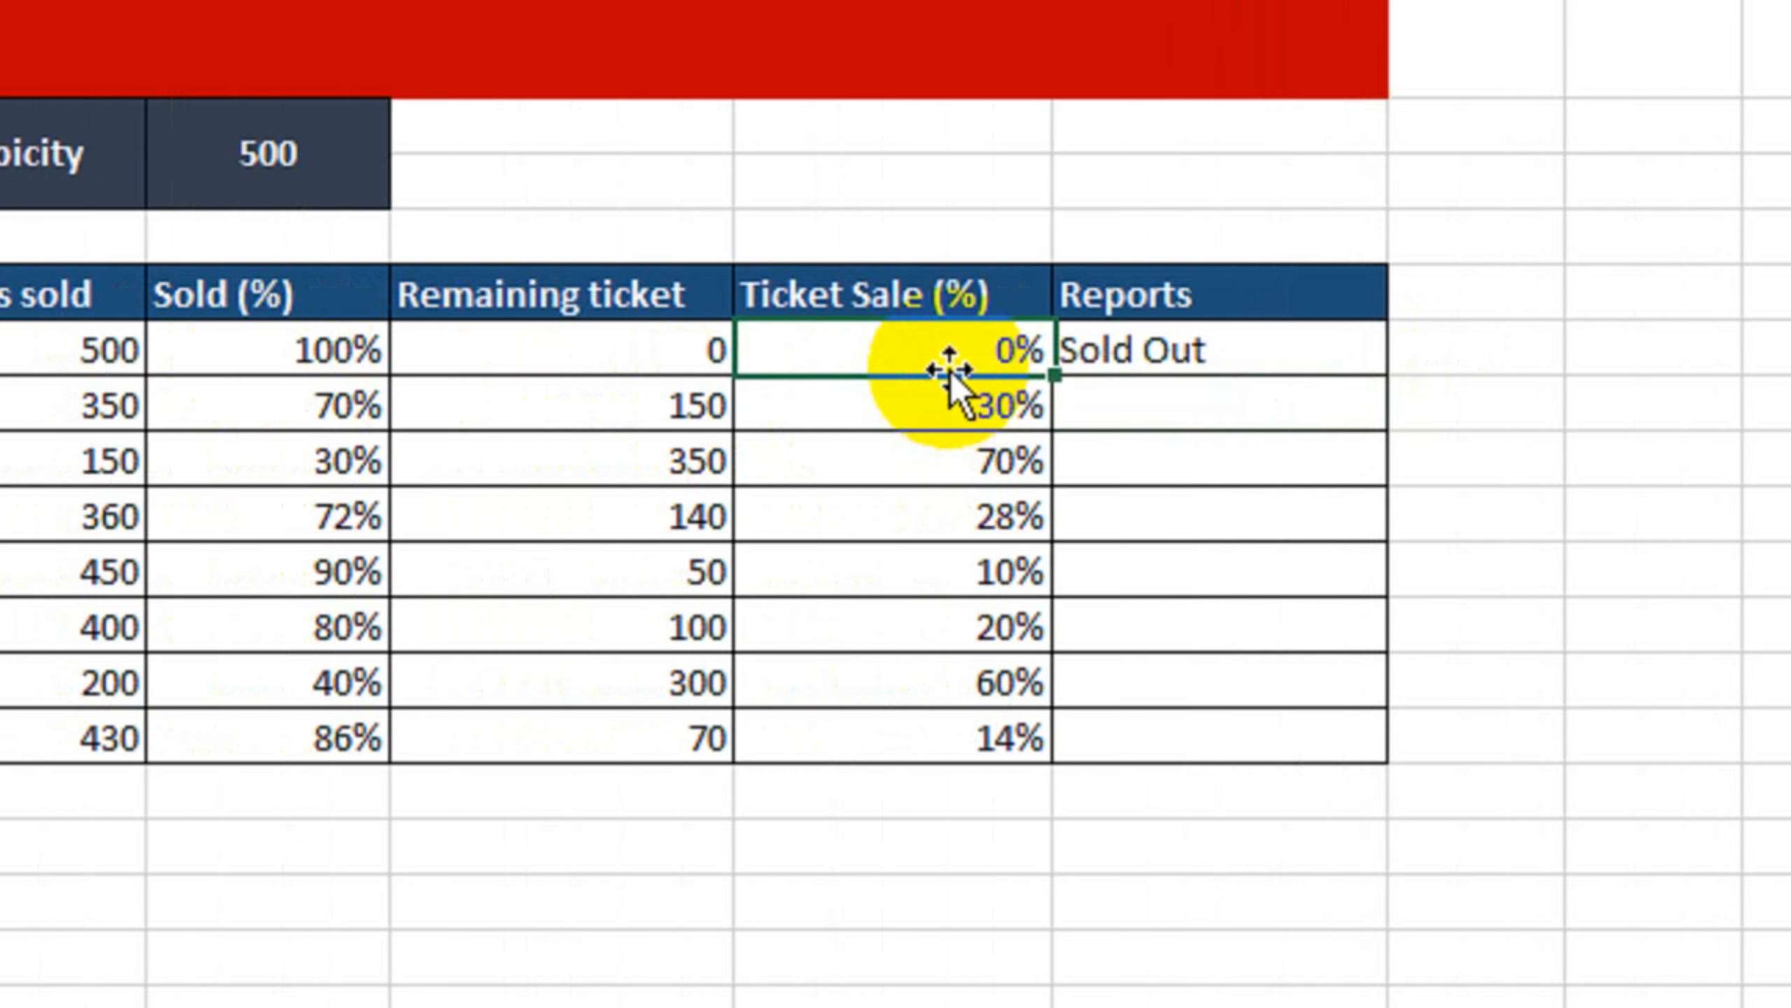
{"action": "left_click", "coordinate": [1218, 356]}
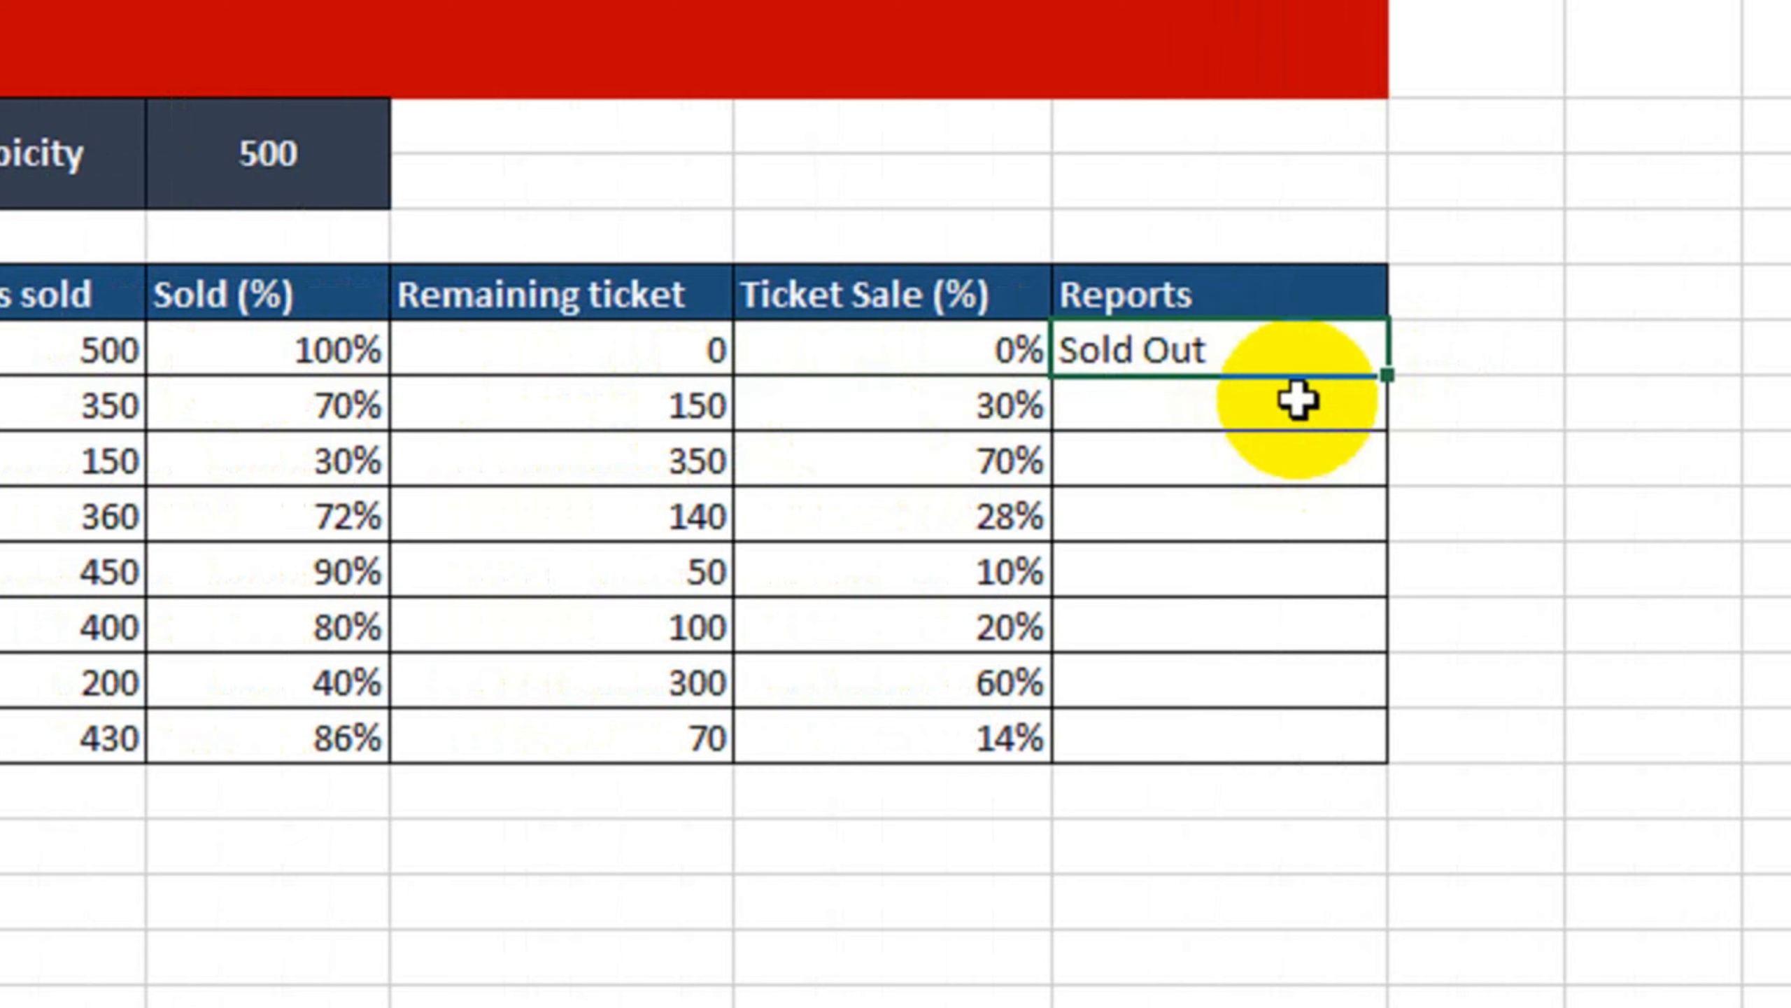
{"action": "left_click_drag", "start_coordinate": [1386, 375], "coordinate": [1348, 758]}
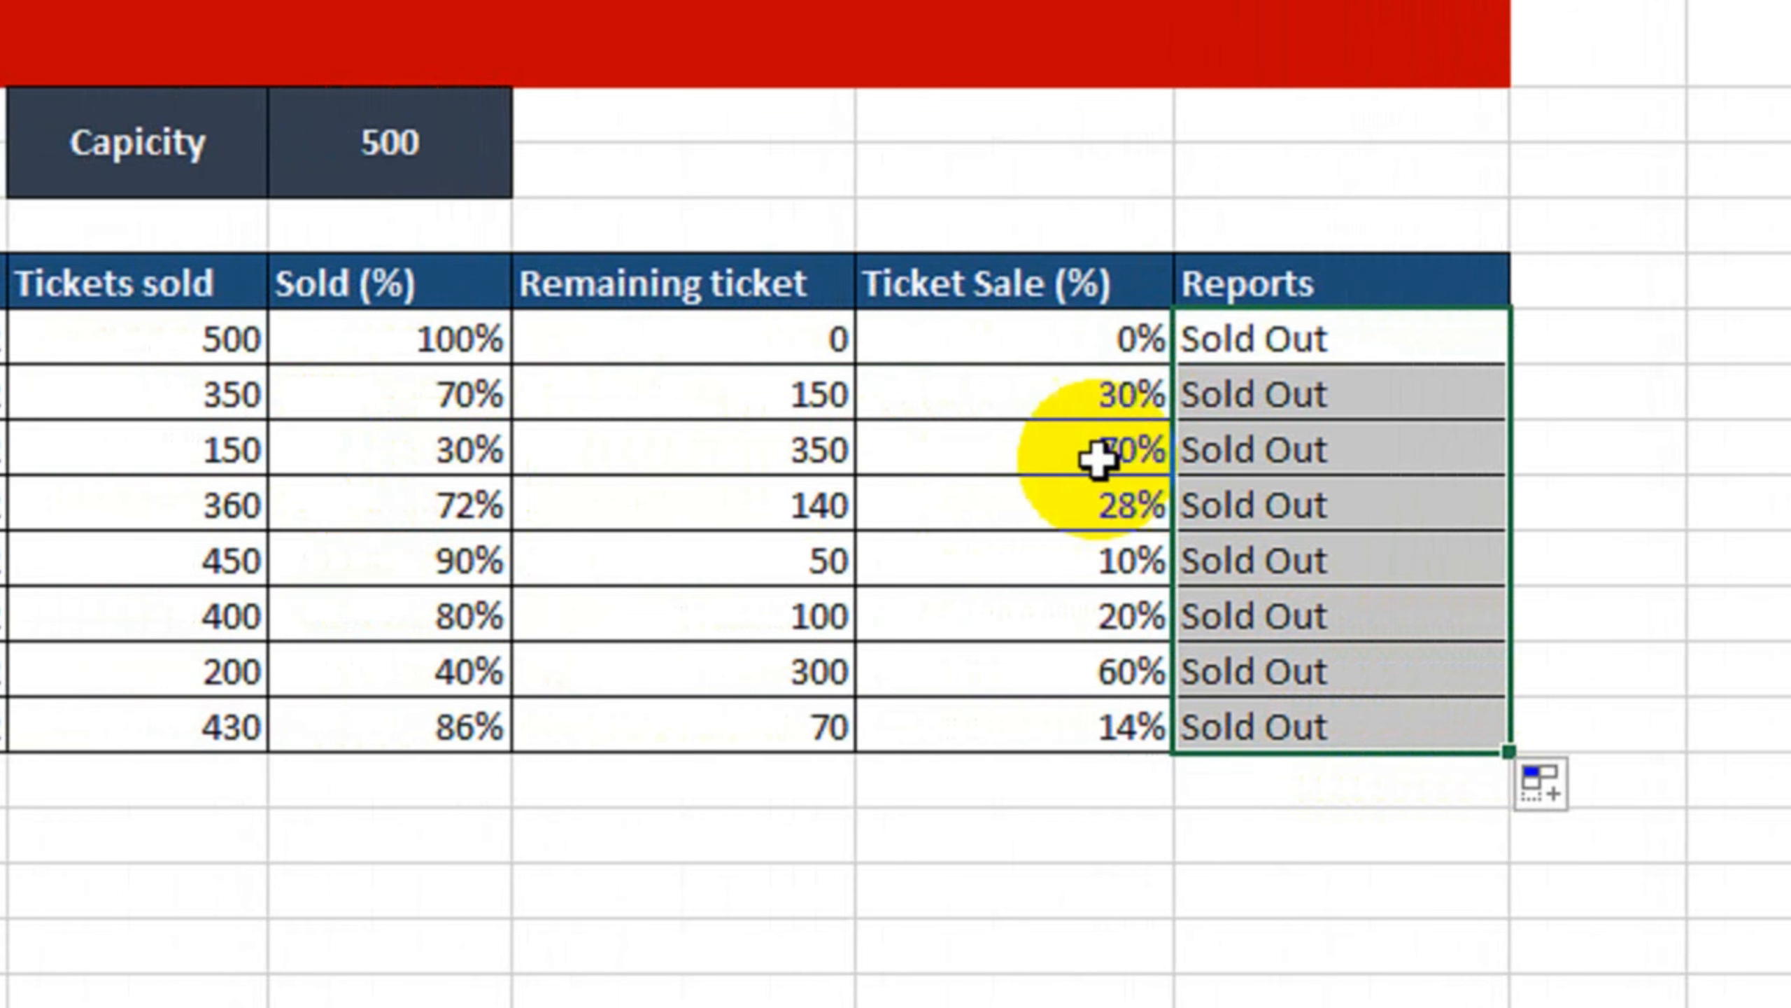
{"action": "double_click", "coordinate": [1402, 345]}
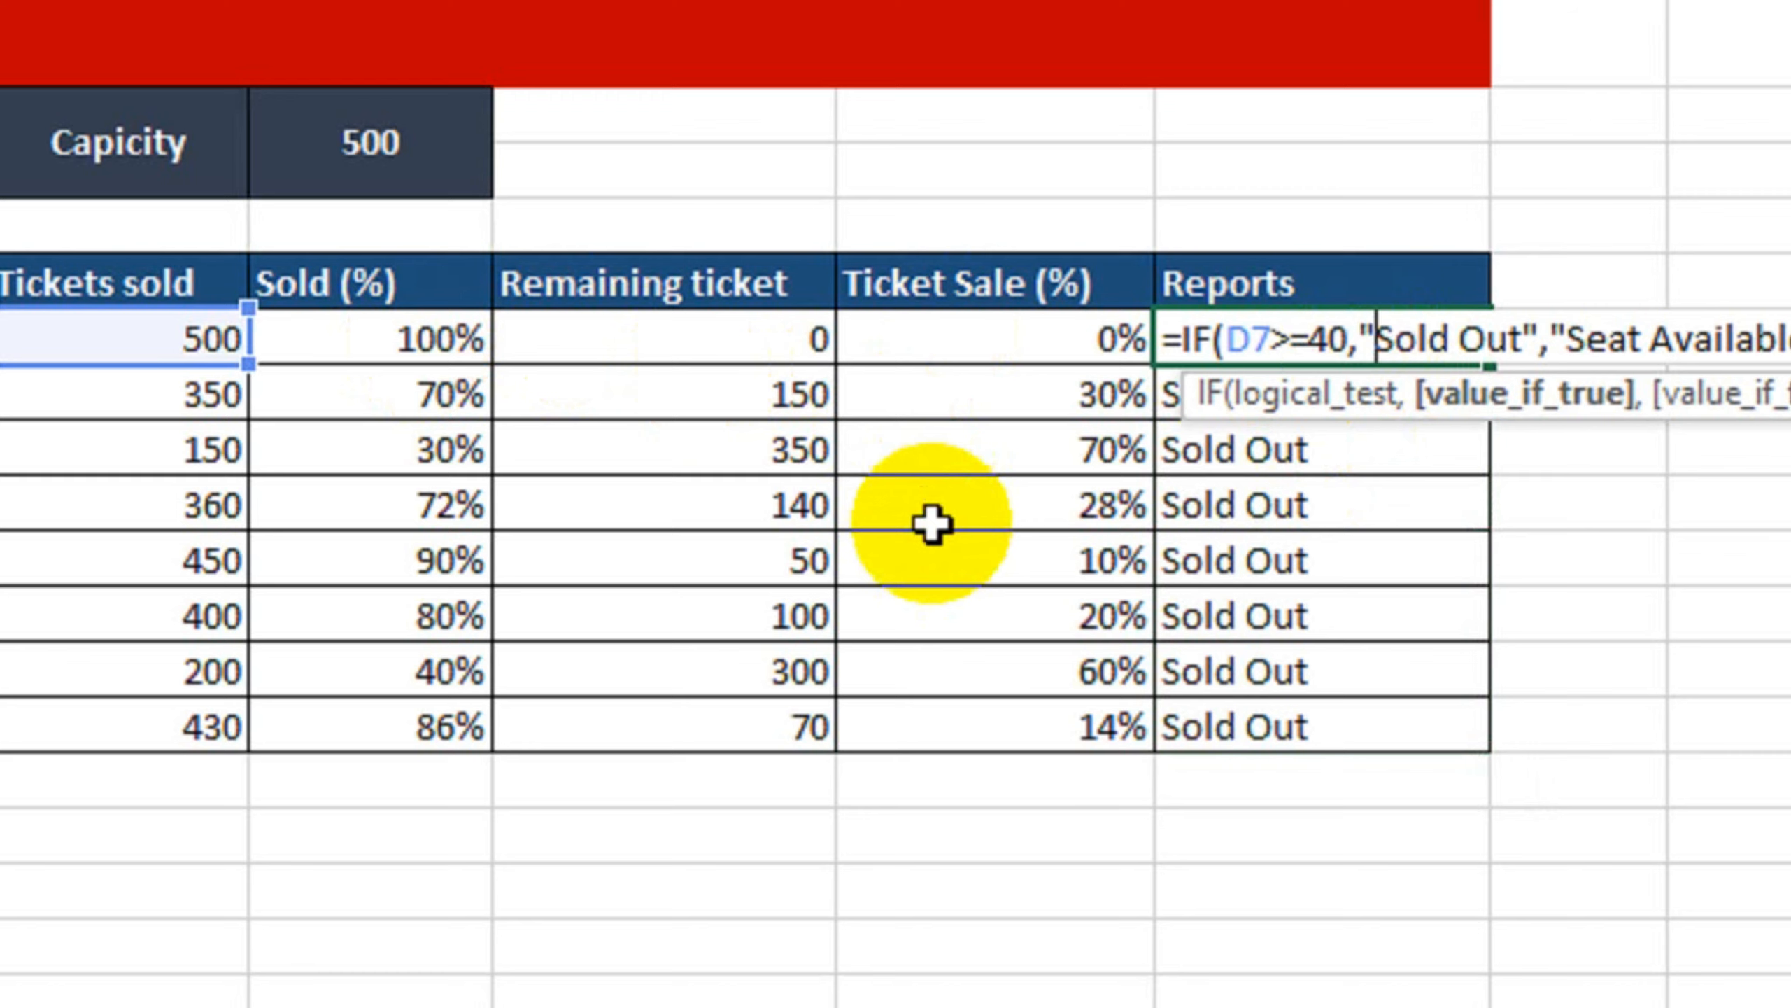
{"action": "key", "text": "Return"}
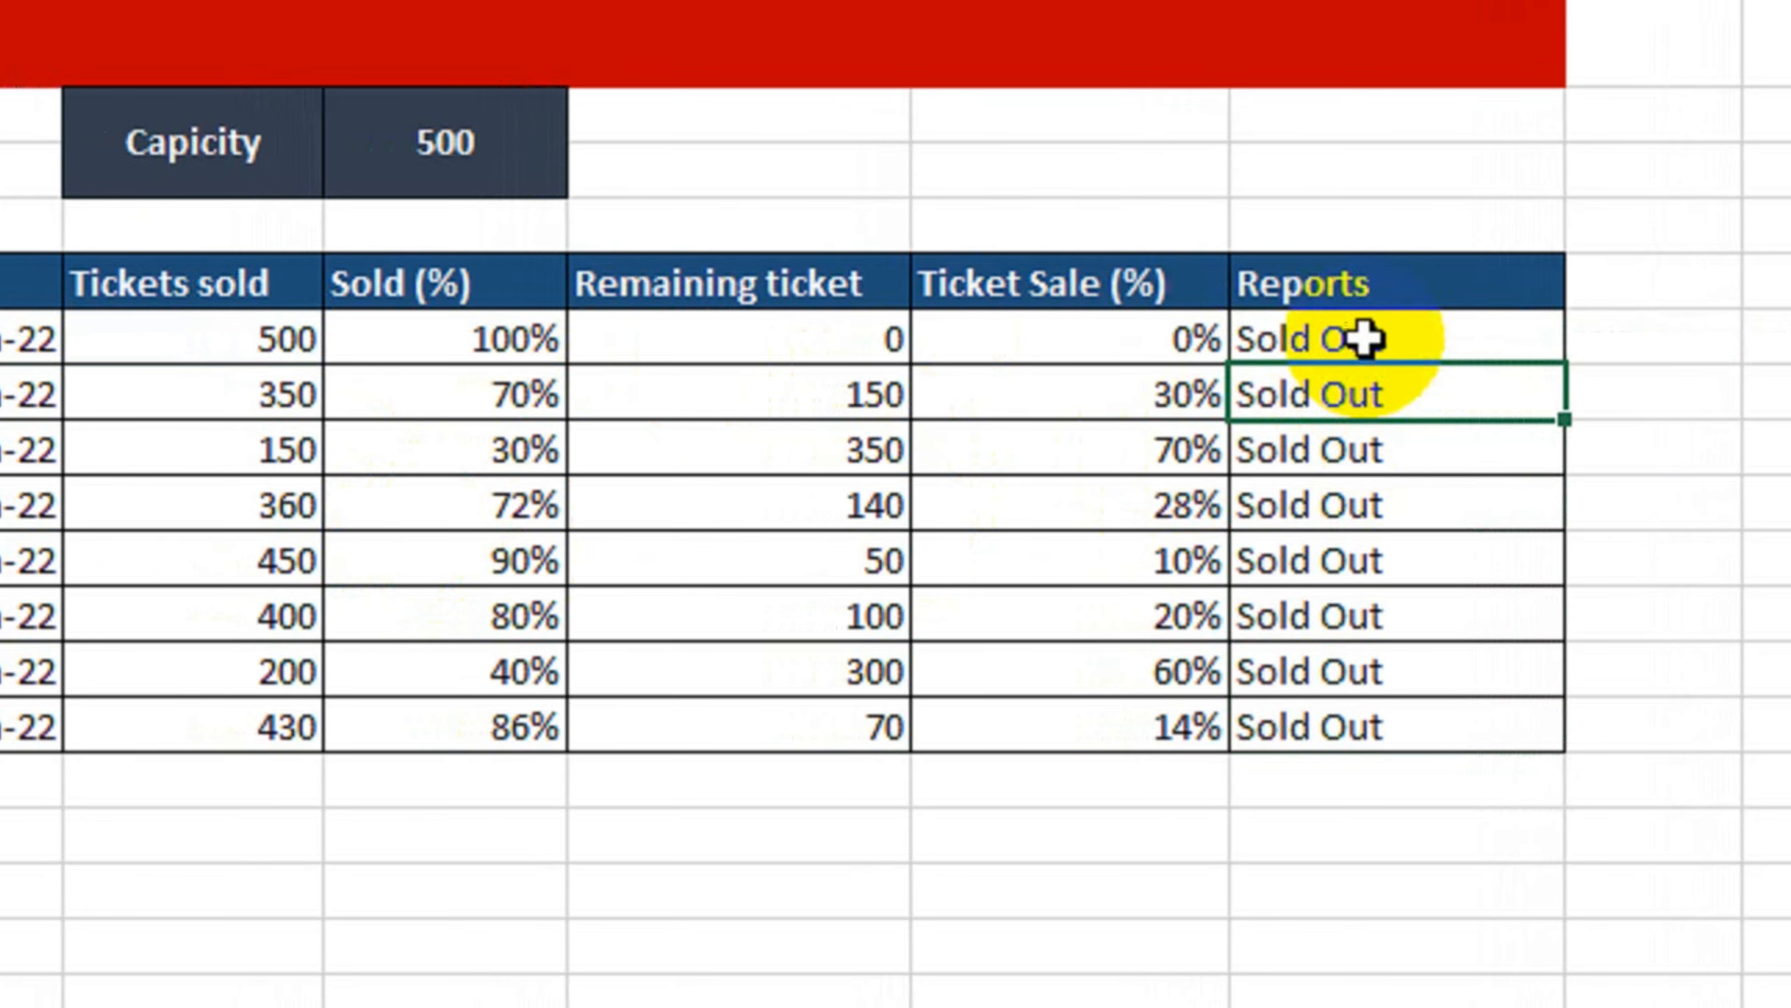
{"action": "left_click_drag", "start_coordinate": [1364, 339], "coordinate": [1351, 724]}
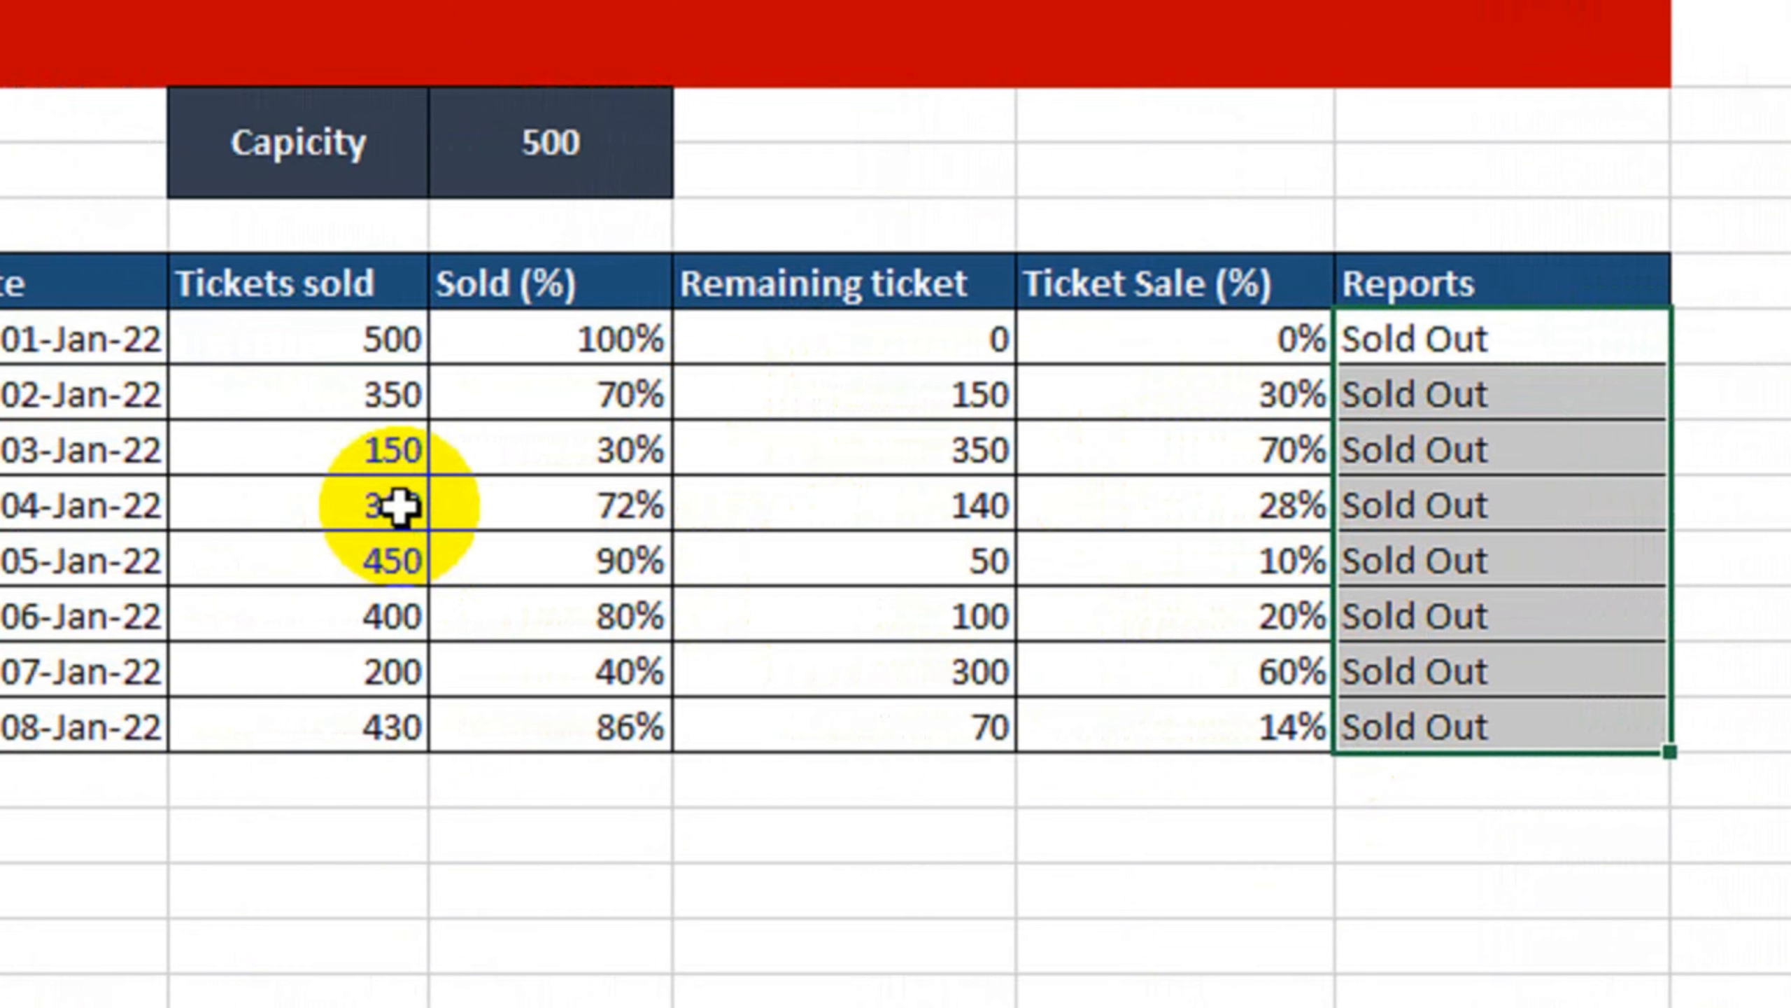
Step: Set the Tickets sold of the 08-Jan-22 event to 480 to test the Reports formula
{"action": "left_click", "coordinate": [422, 505]}
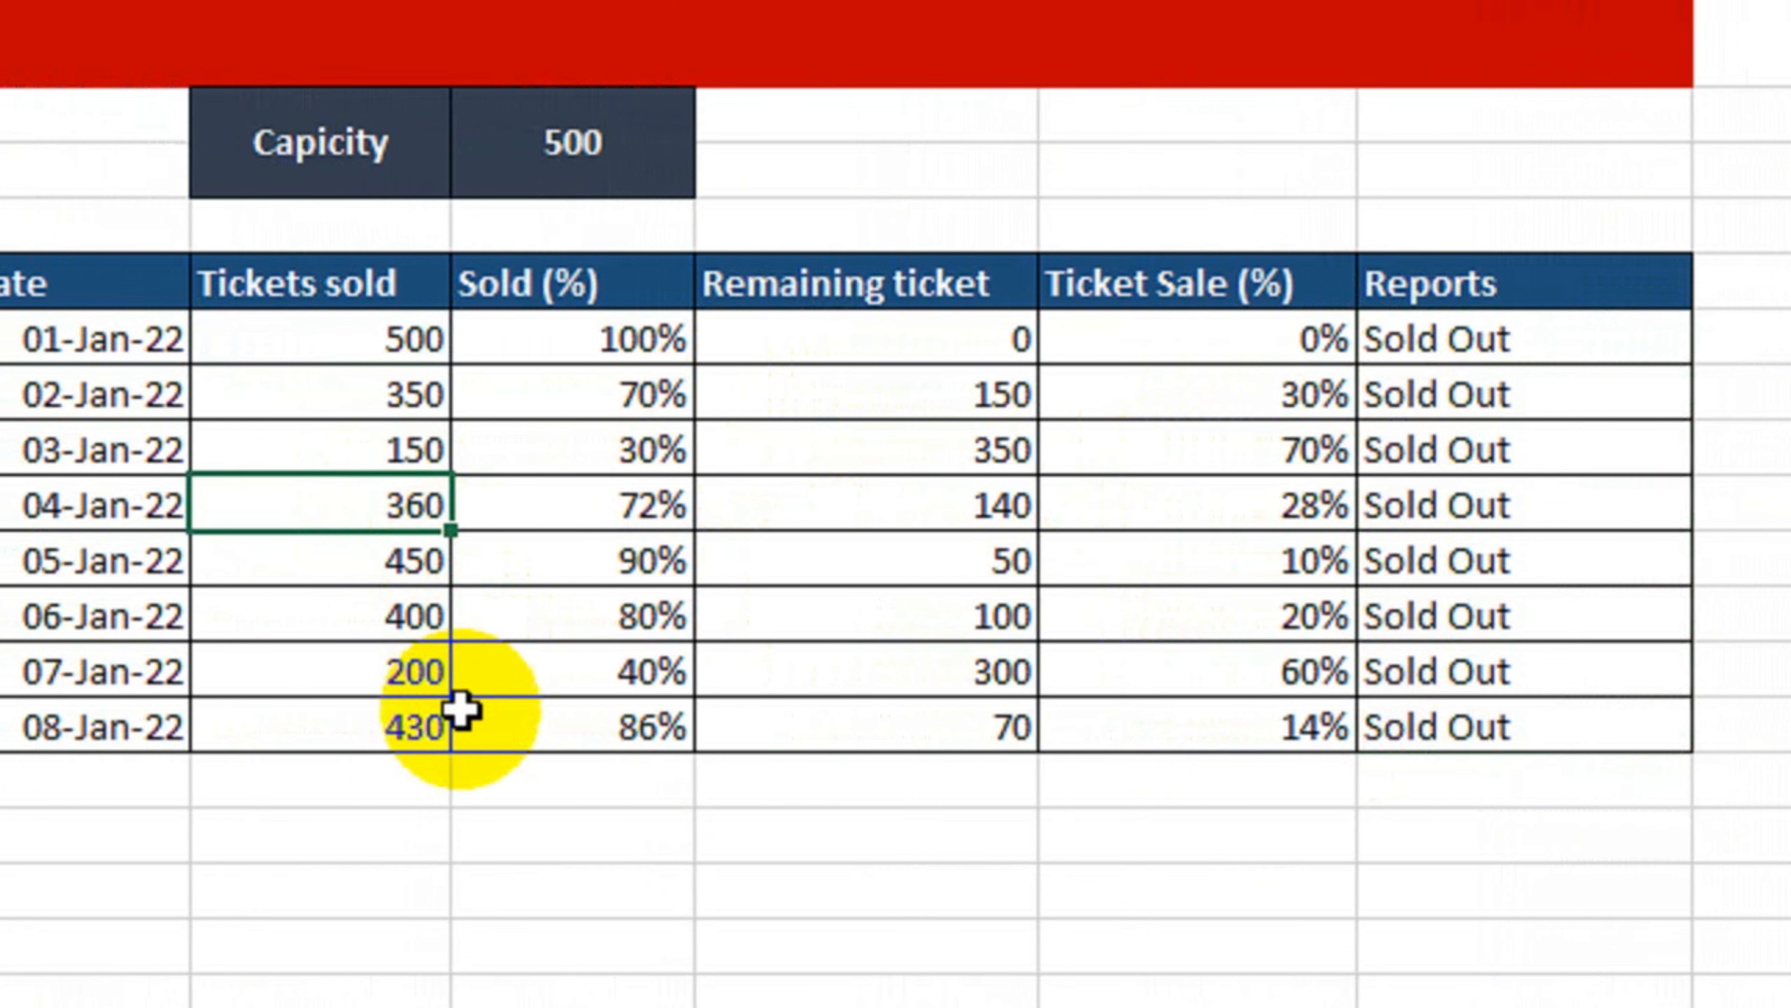
{"action": "left_click", "coordinate": [427, 727]}
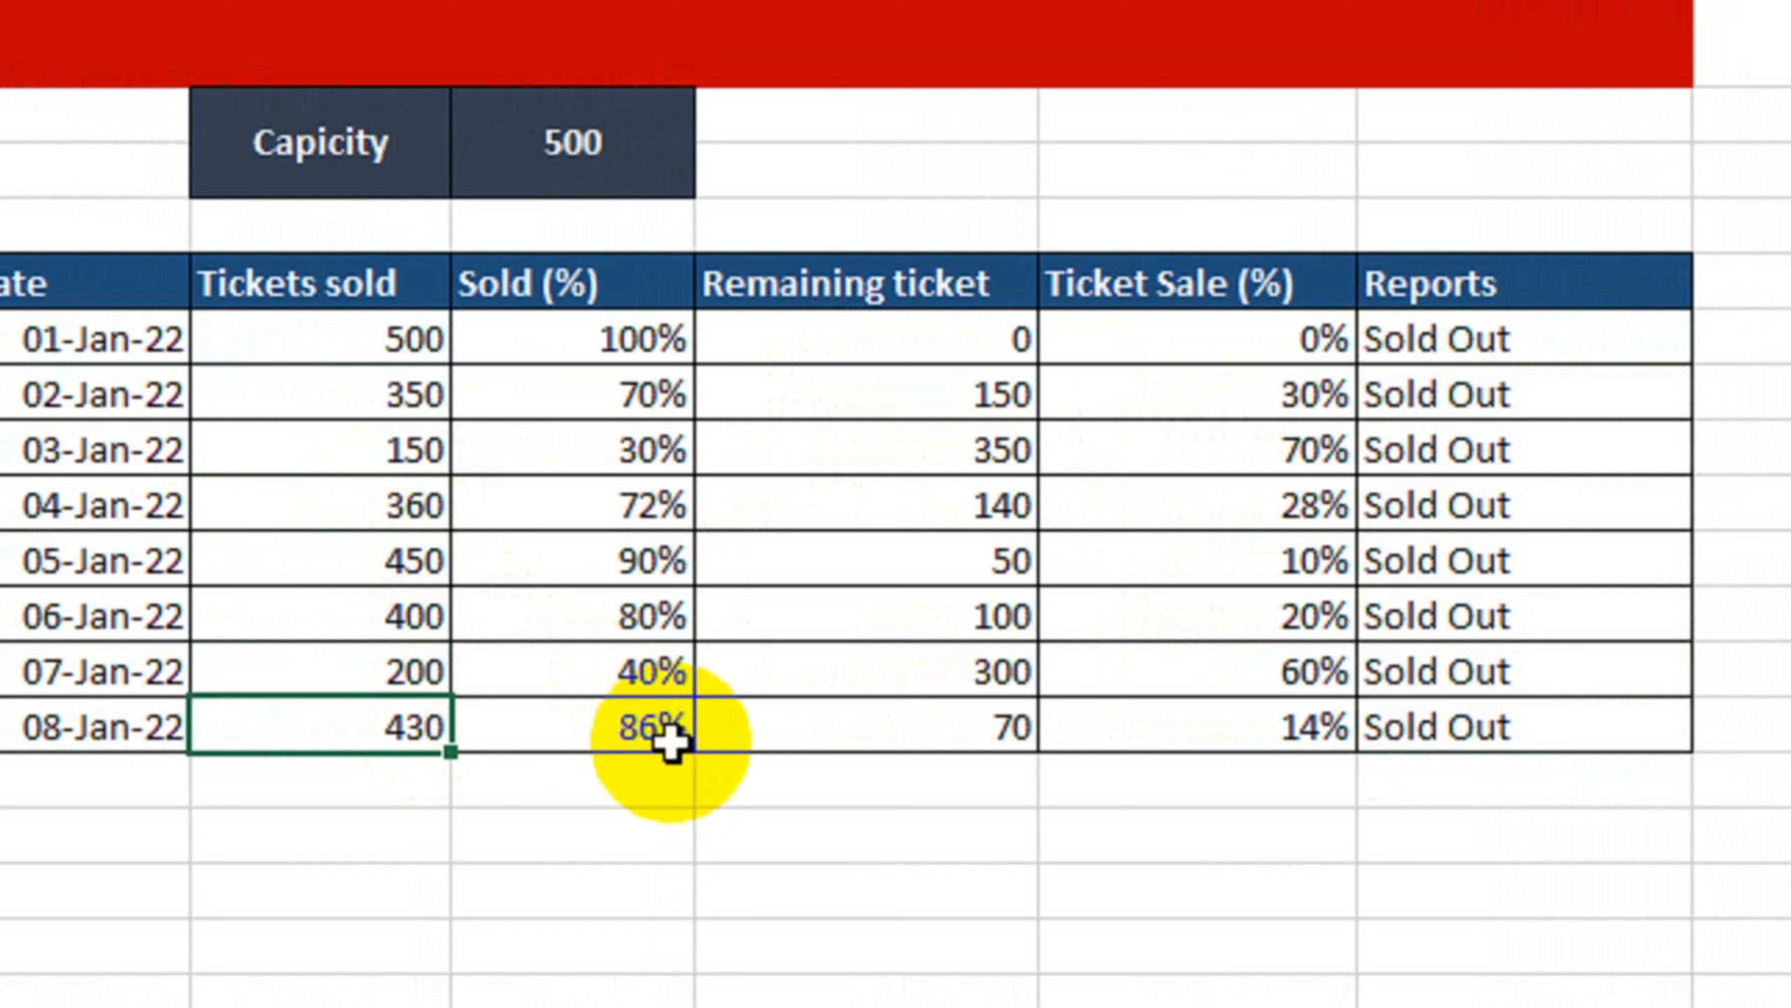
{"action": "type", "text": "480"}
{"action": "key", "text": "Return"}
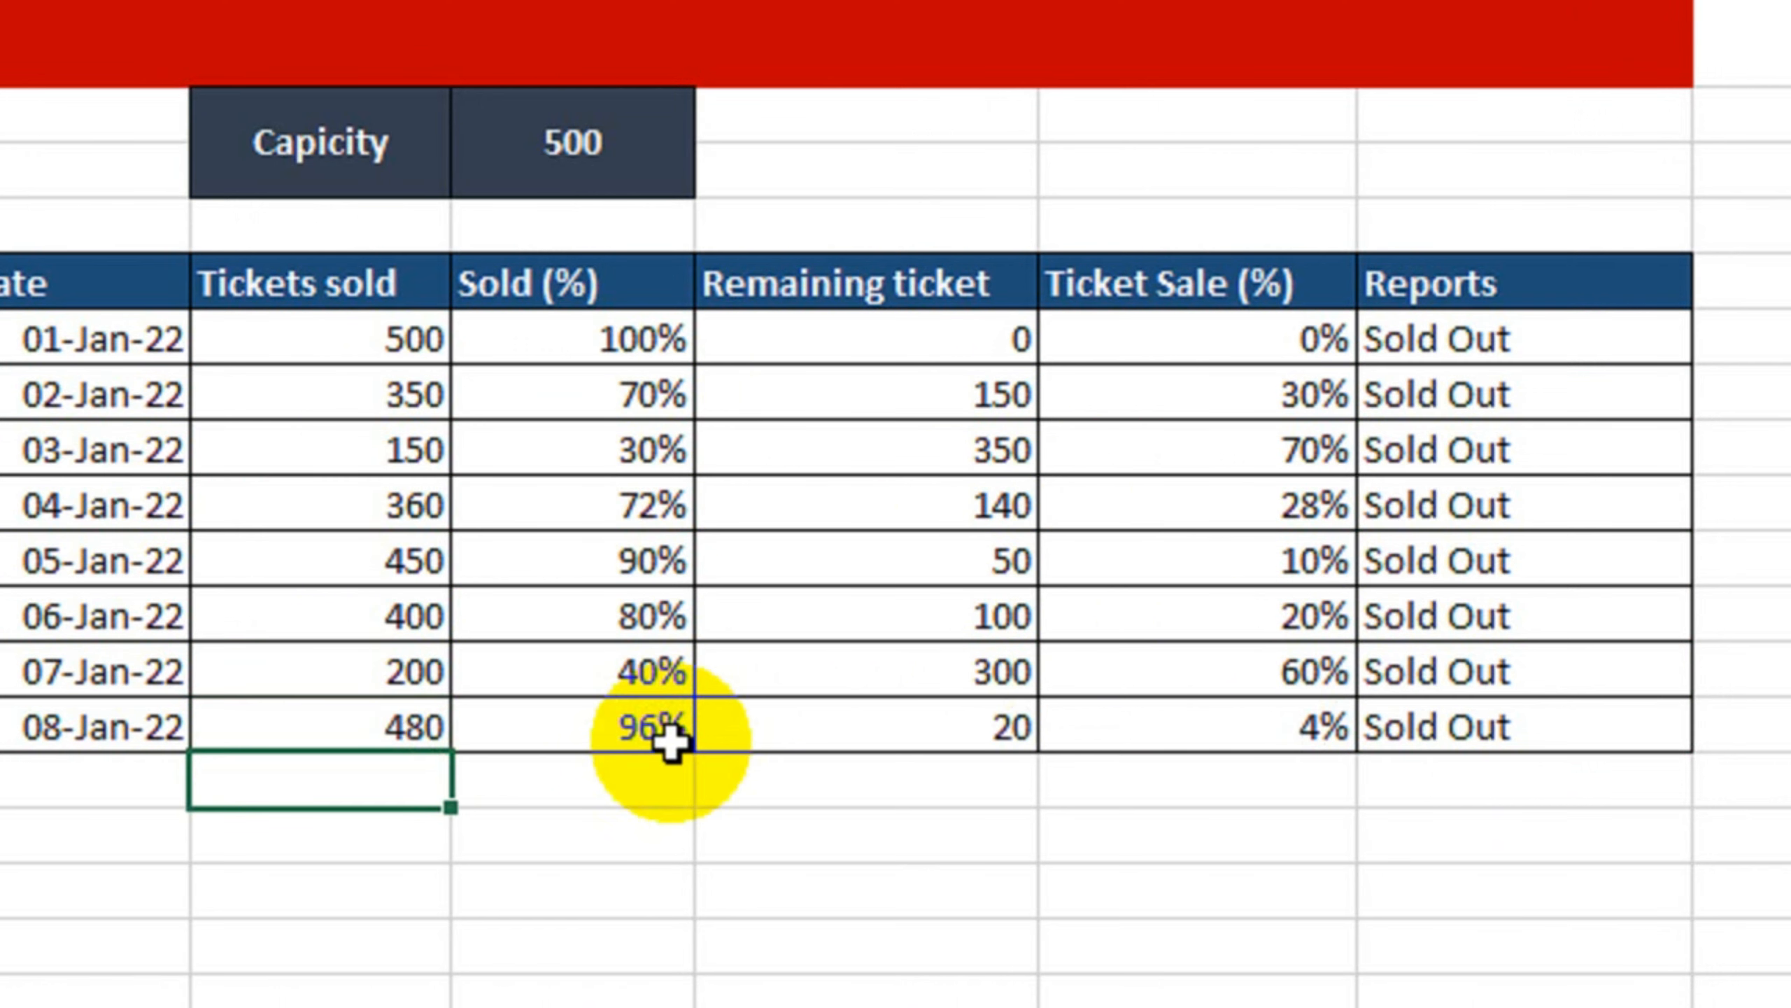
Step: Set the Tickets sold of the 08-Jan-22 event to 10 to test the Reports formula
{"action": "left_click", "coordinate": [458, 732]}
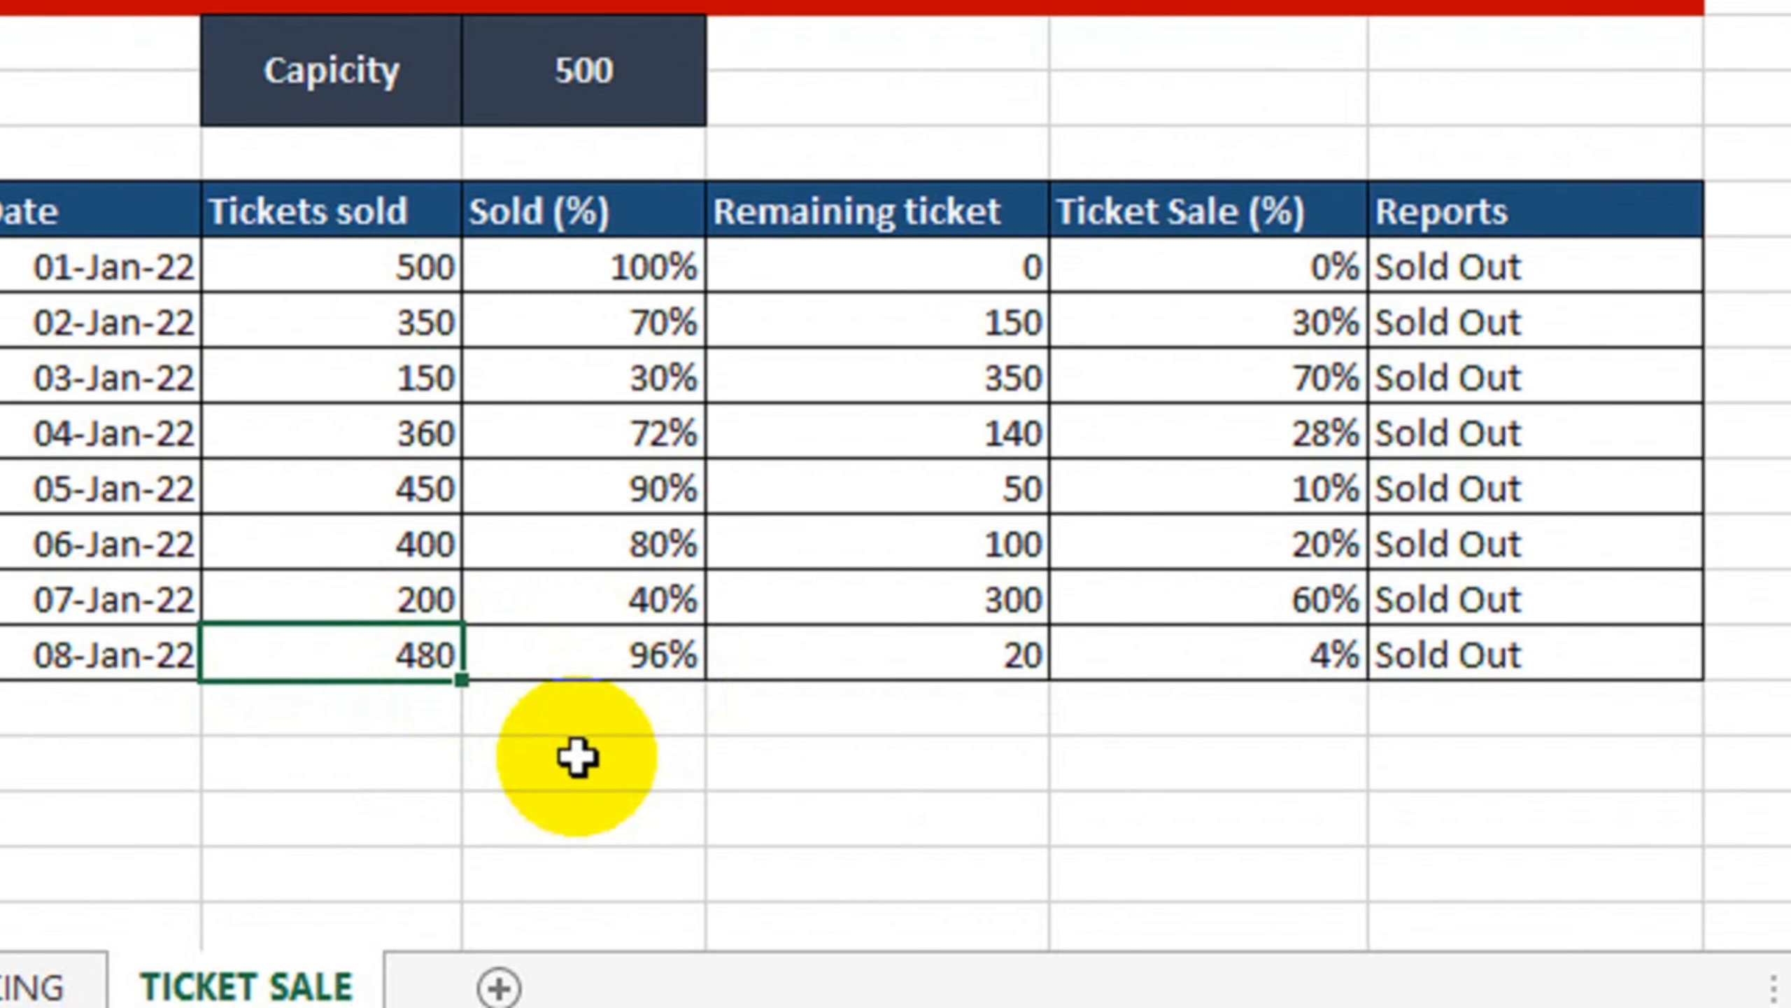
{"action": "type", "text": "10"}
{"action": "key", "text": "Return"}
{"action": "left_click", "coordinate": [423, 653]}
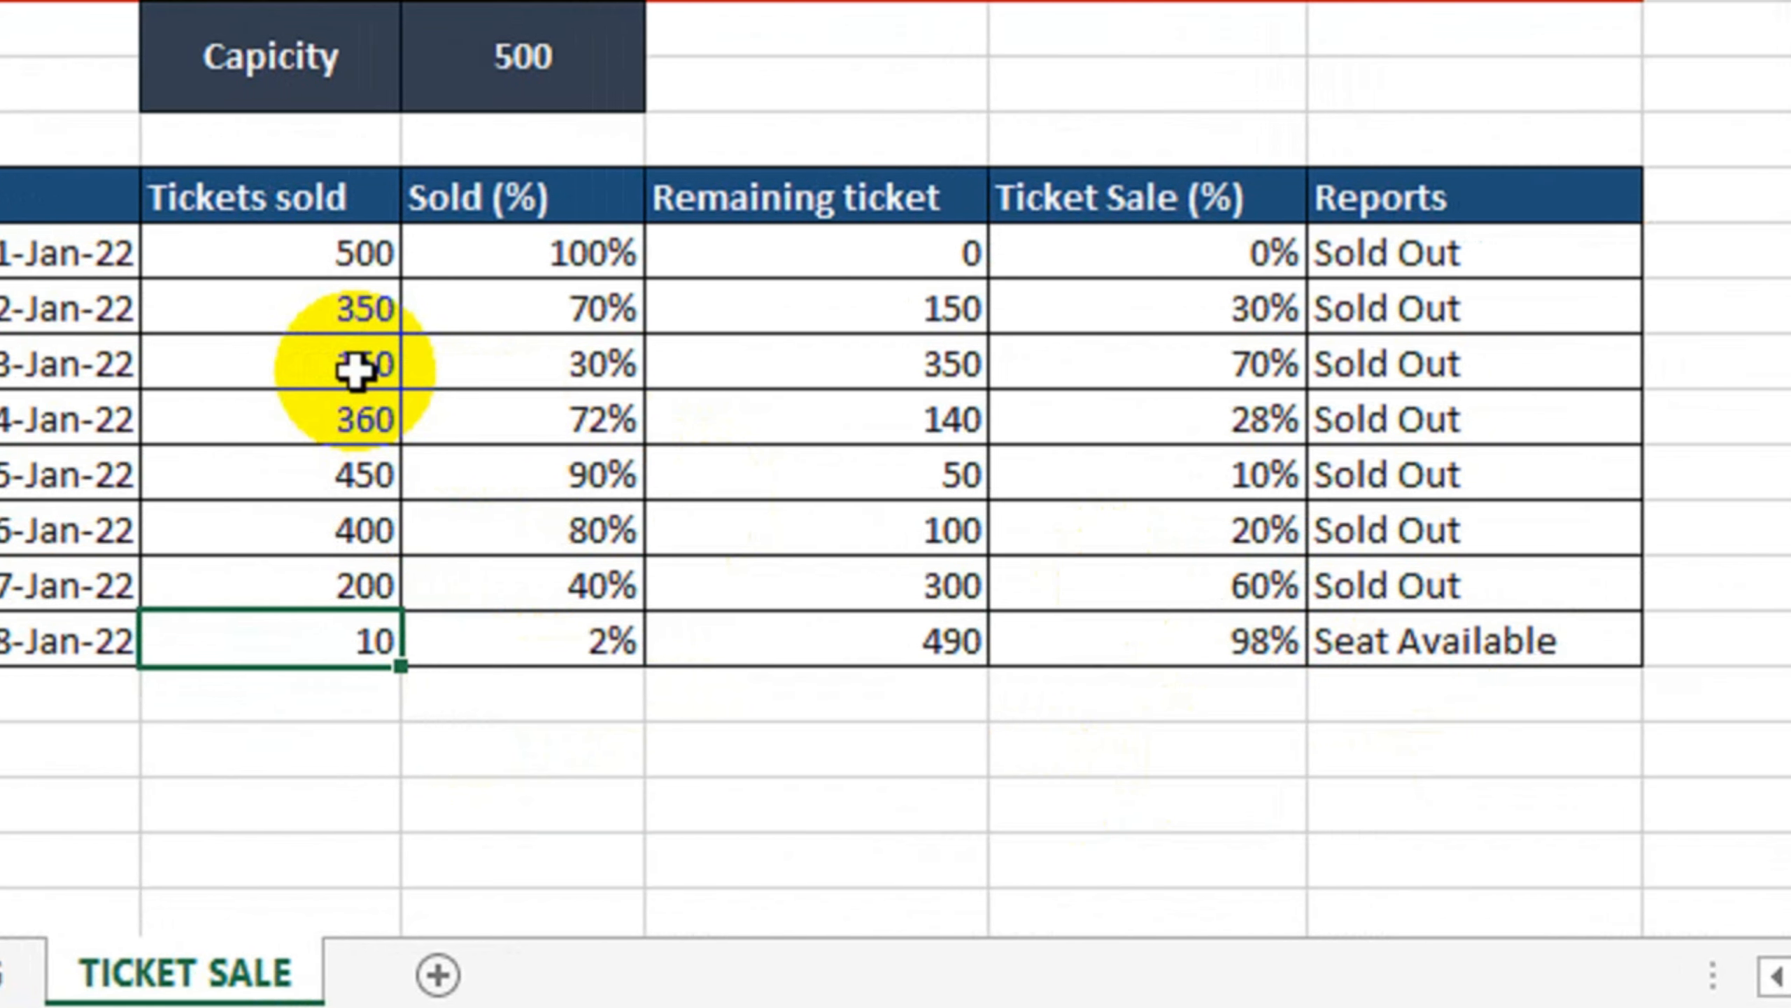
Step: Set the Tickets sold of the 03-Jan-22 event to 35
{"action": "left_click", "coordinate": [324, 364]}
{"action": "type", "text": "35"}
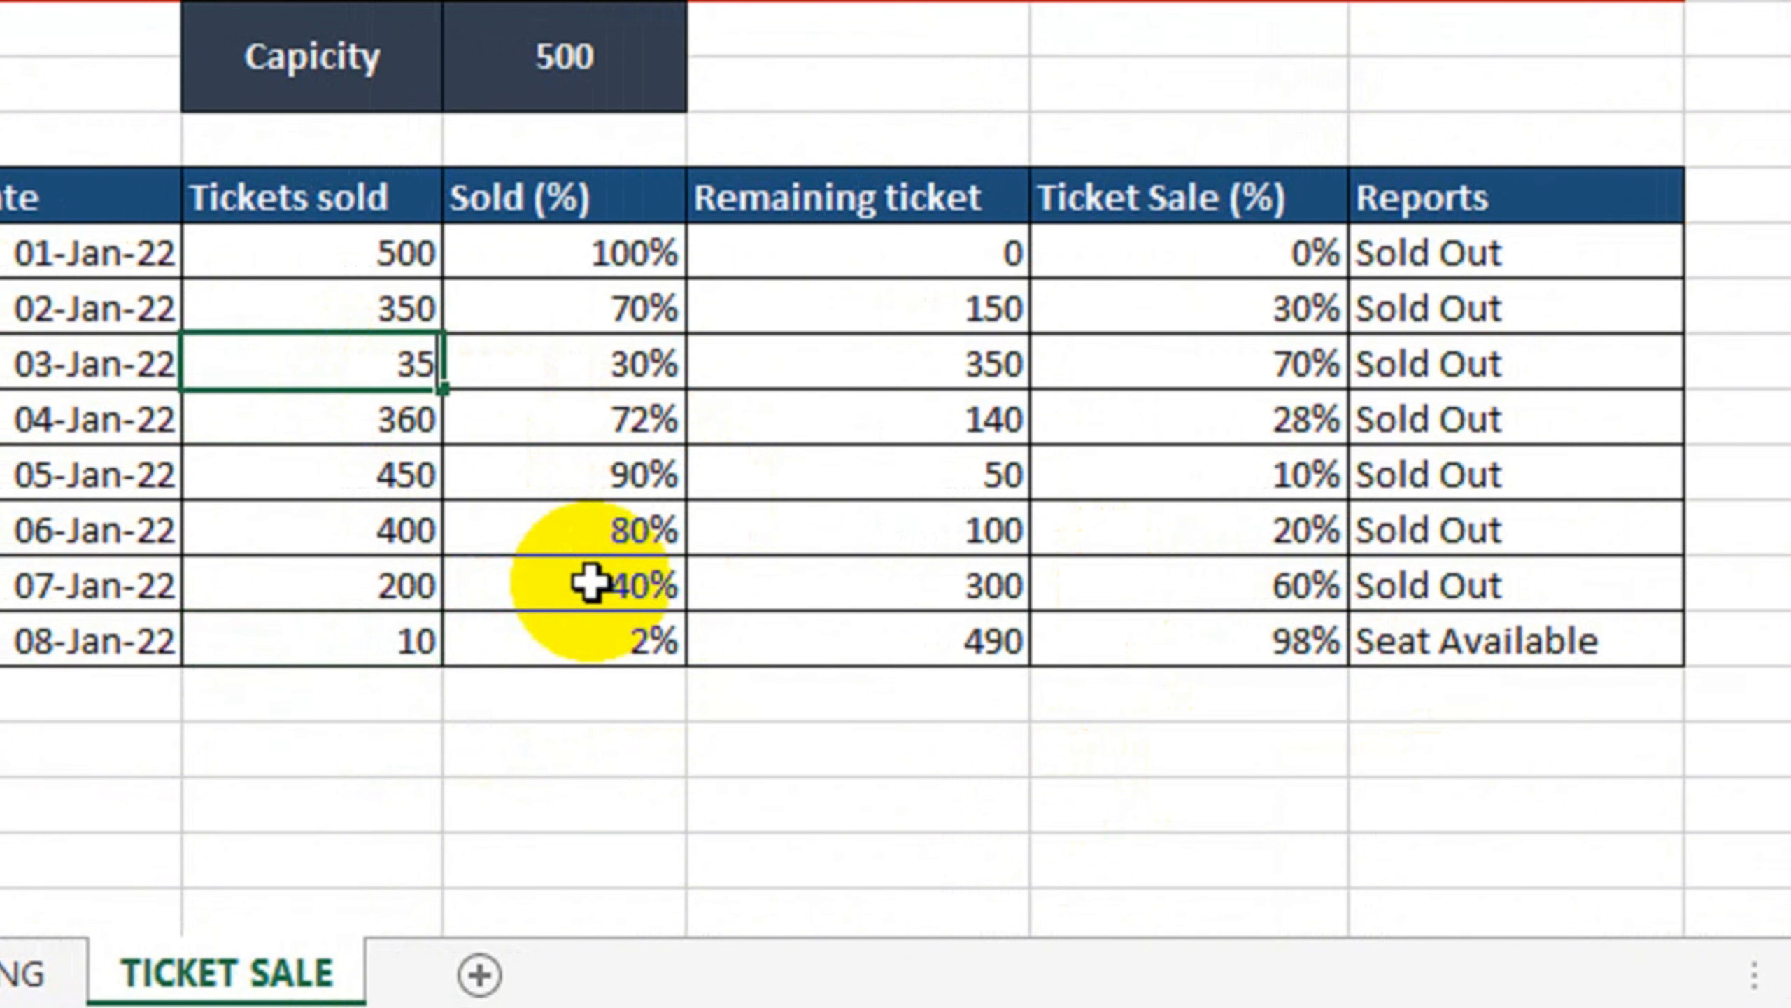
{"action": "key", "text": "Return"}
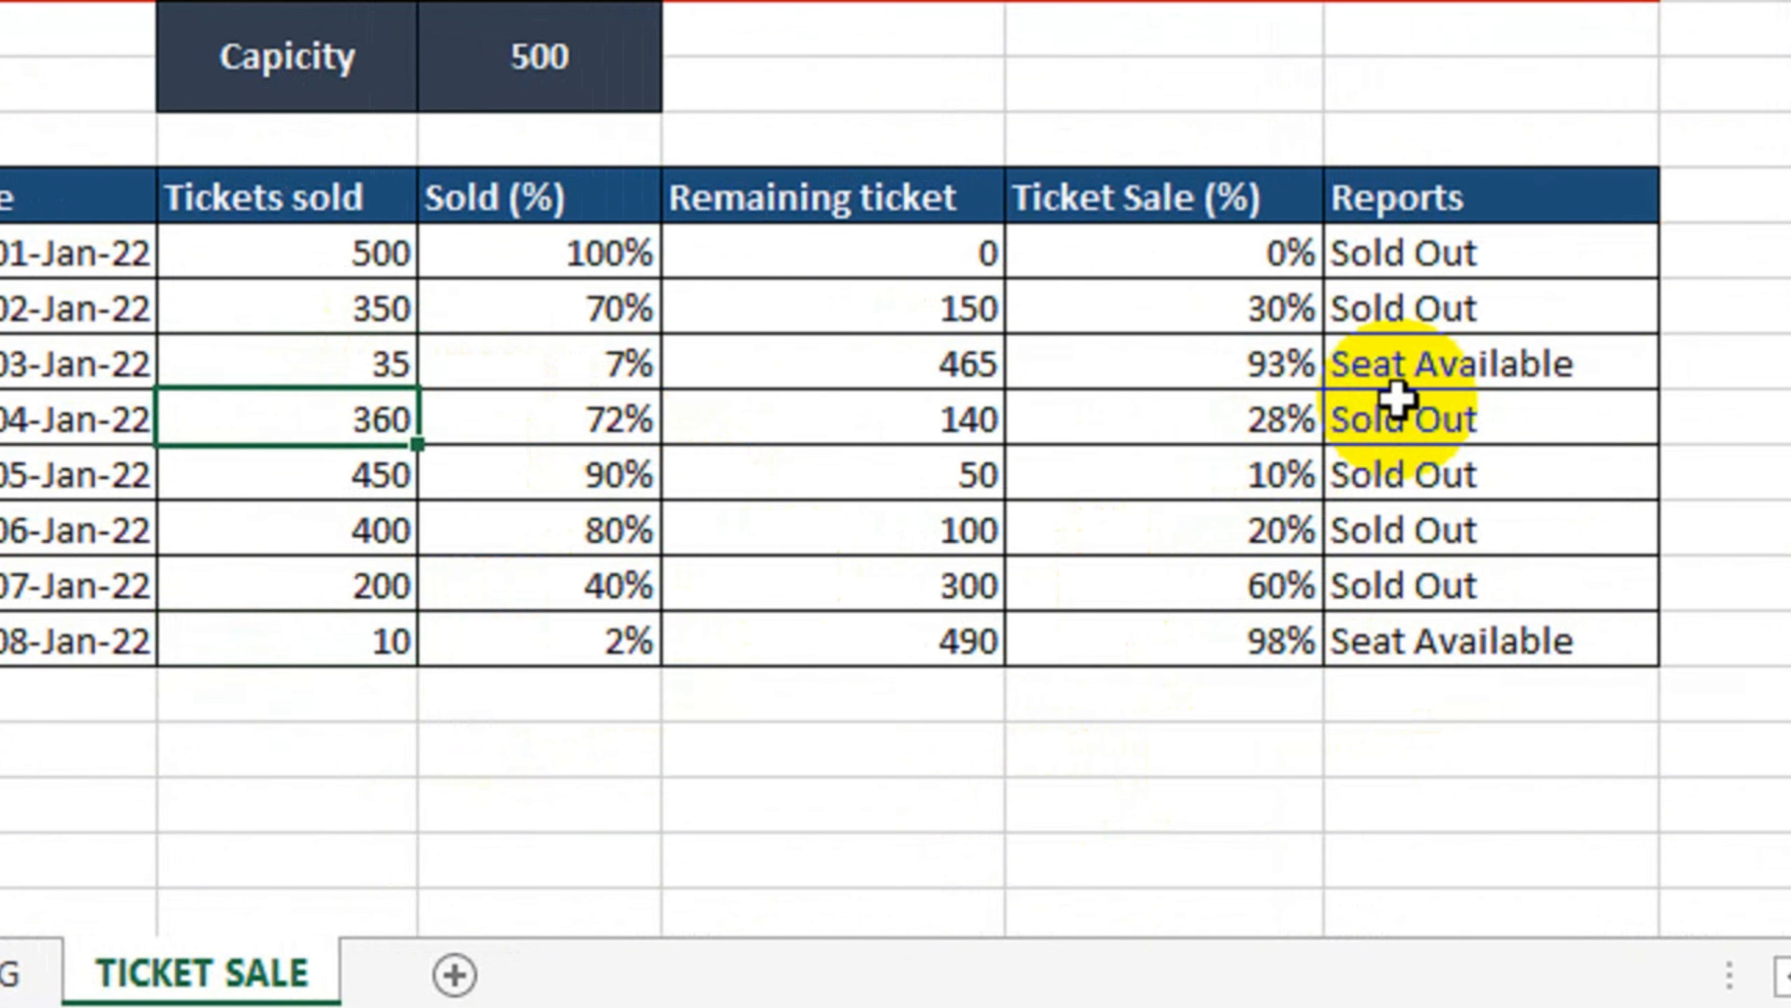
Step: Set the Tickets sold of the 06-Jan-22 event to 115 and correct the value to 15
{"action": "left_click", "coordinate": [416, 527]}
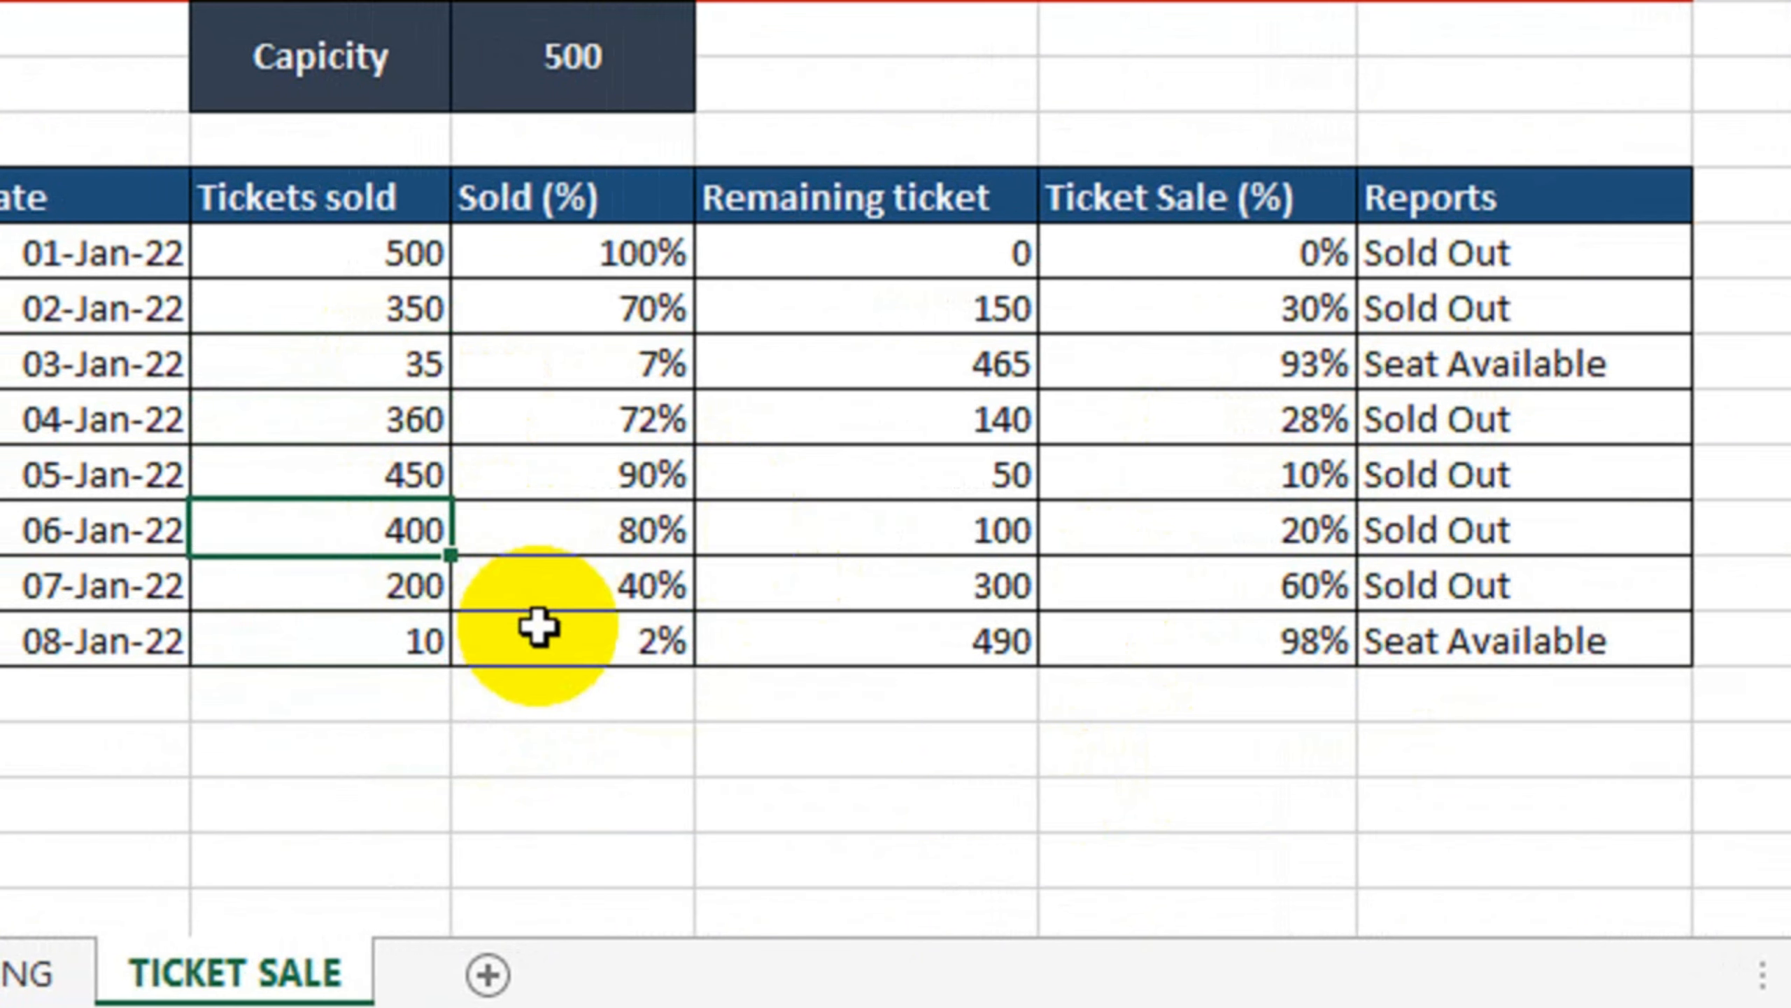
{"action": "type", "text": "115"}
{"action": "key", "text": "Return"}
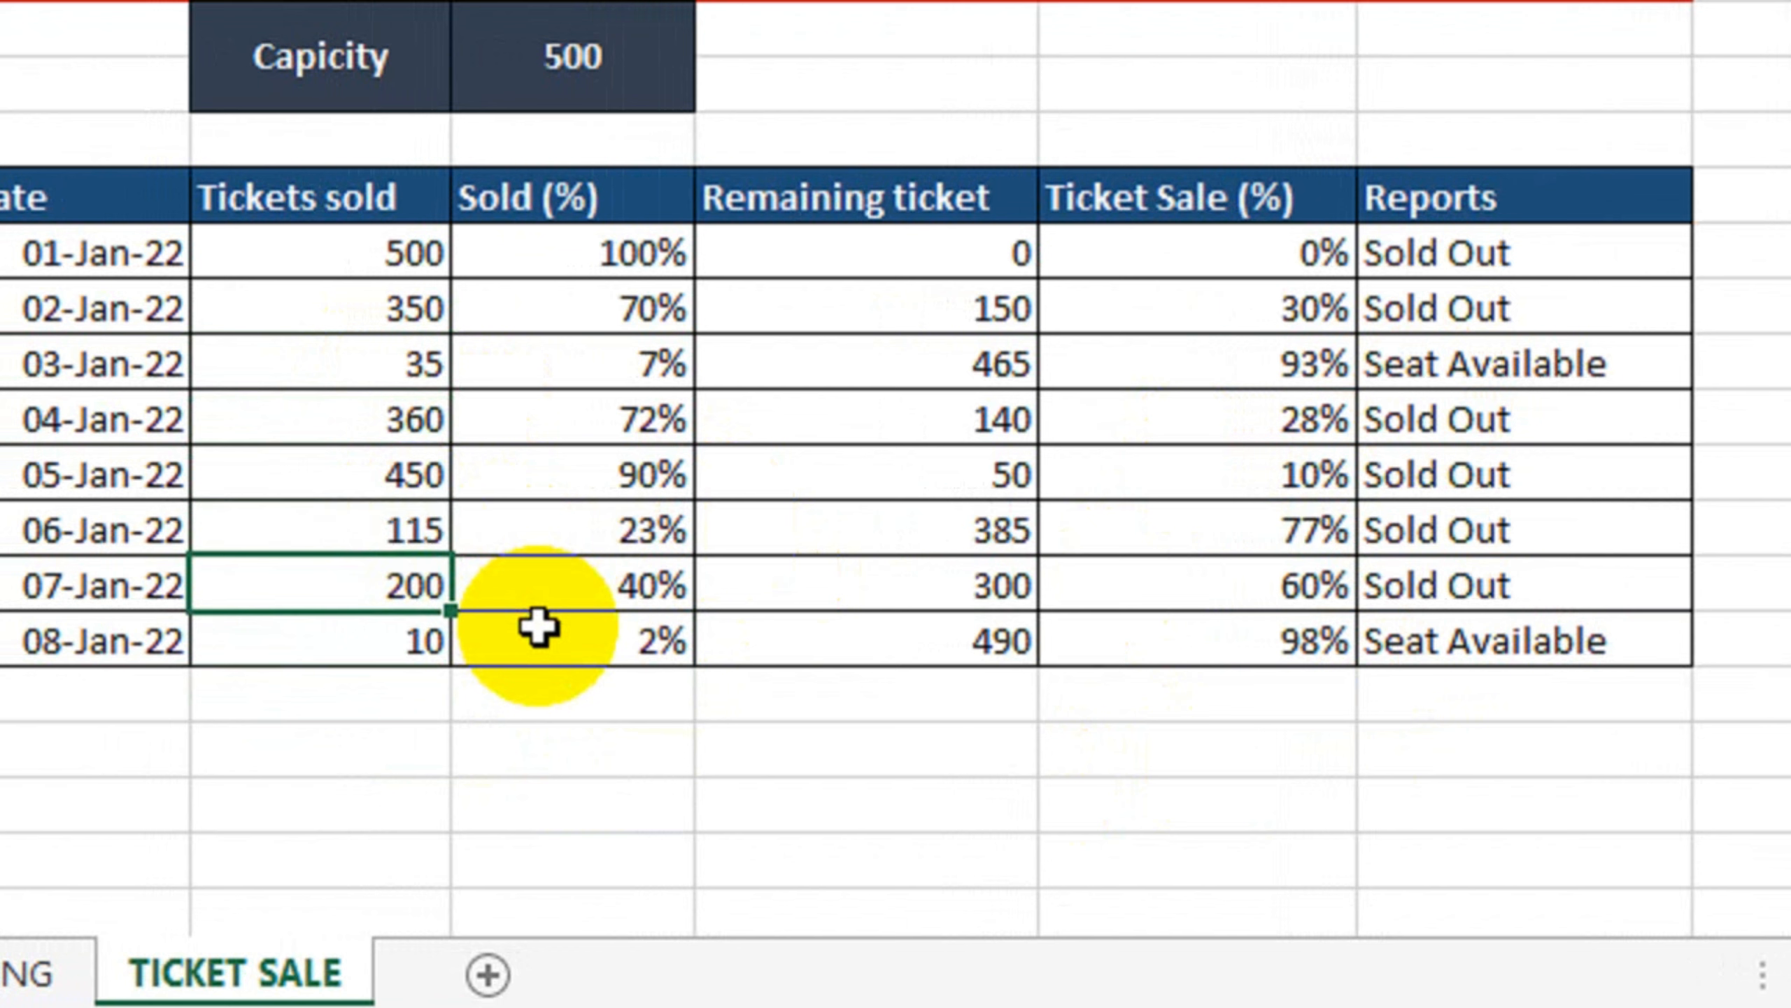
{"action": "double_click", "coordinate": [352, 516]}
{"action": "key", "text": "Delete"}
{"action": "key", "text": "Return"}
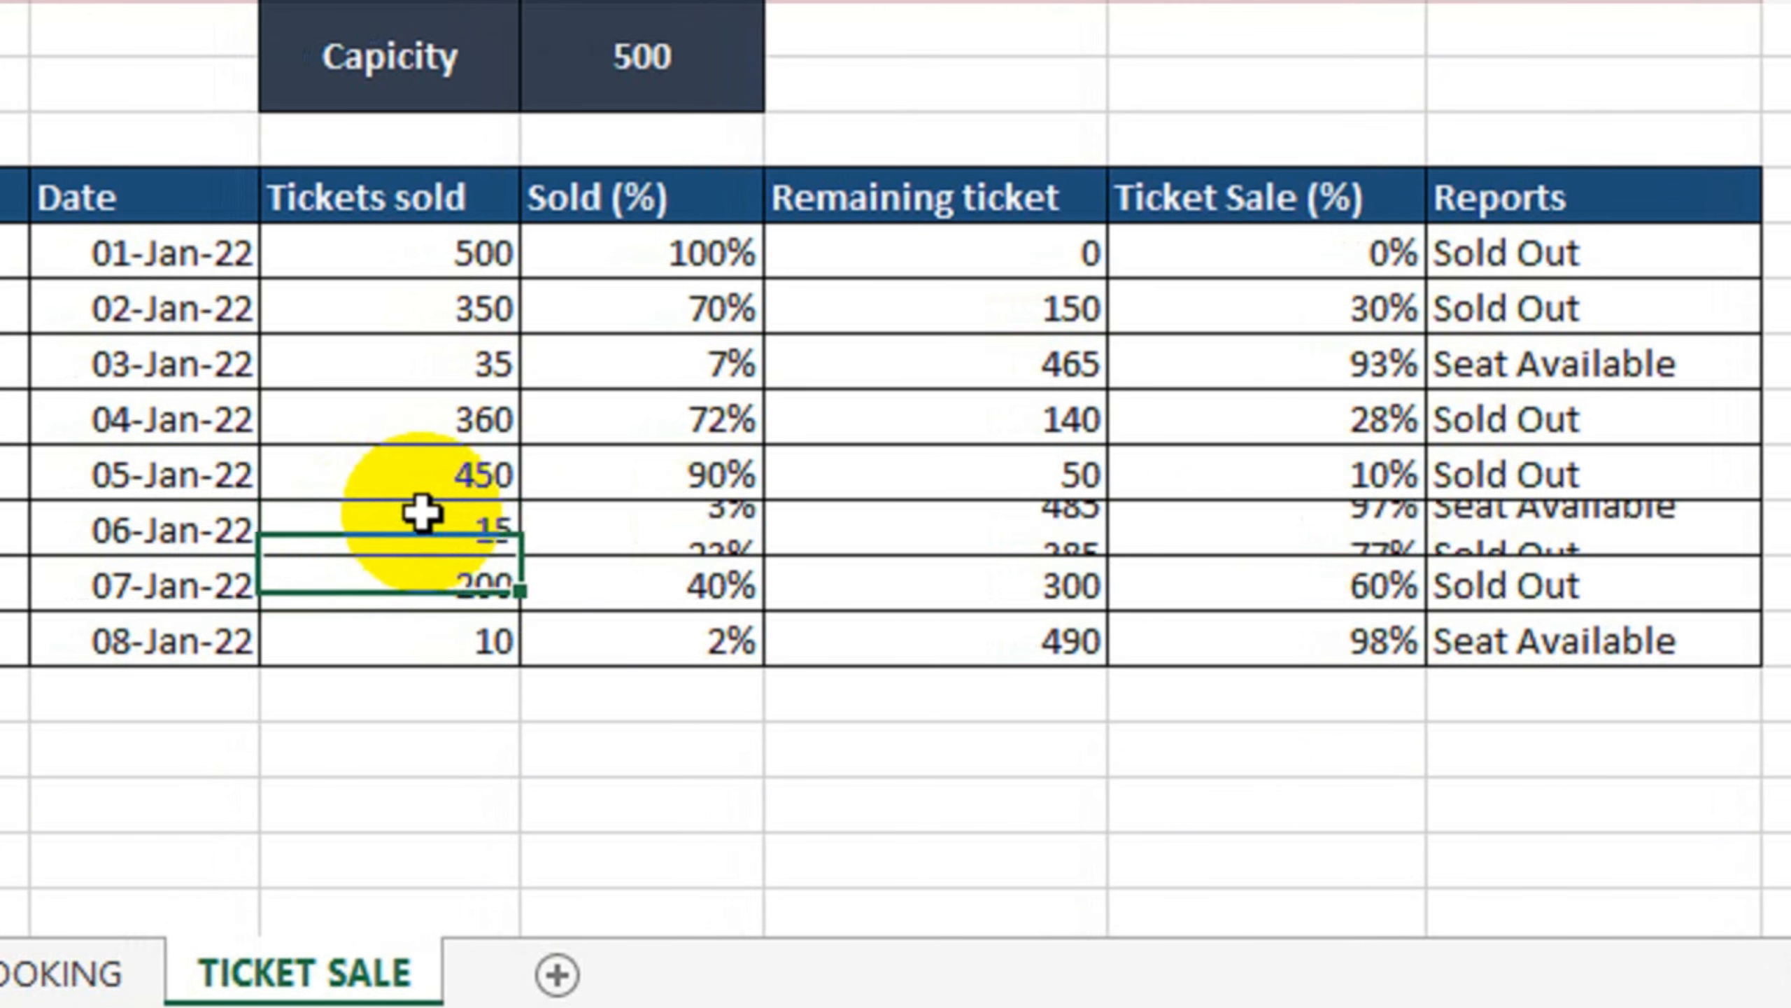
Step: Change the threshold in the first Reports cell's IF formula to 100, so the logical test reads D7>=100
{"action": "left_click", "coordinate": [1495, 529]}
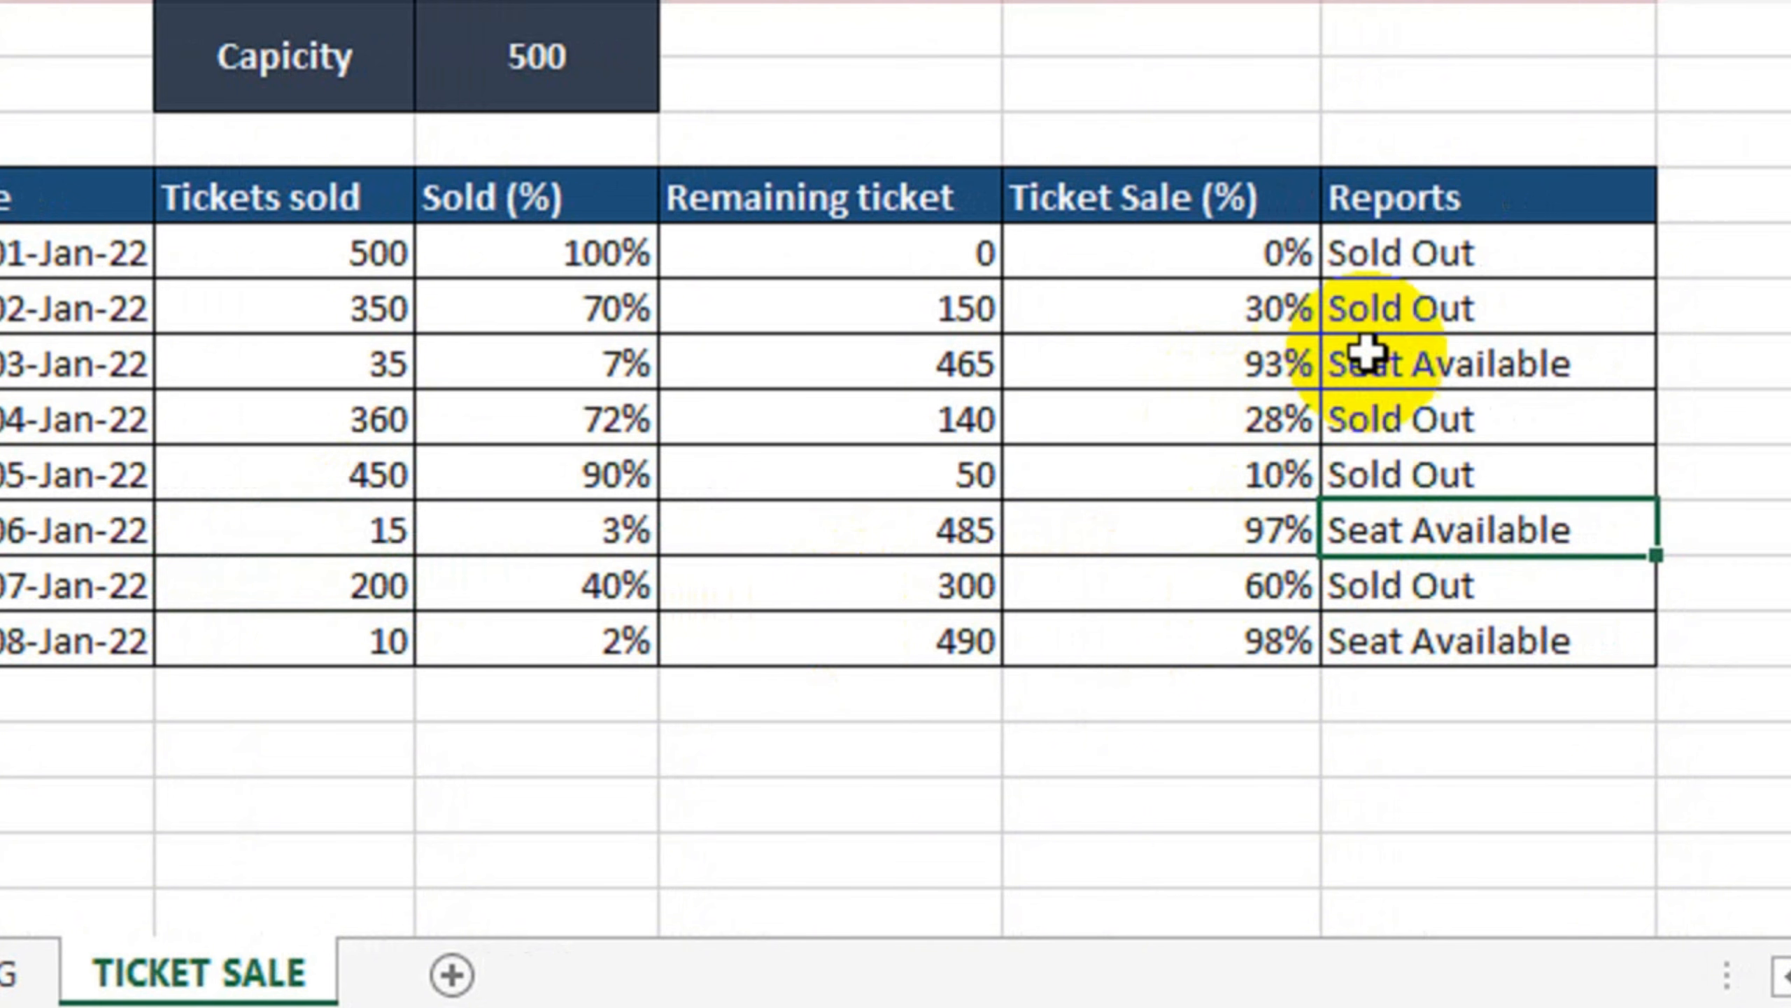
{"action": "left_click", "coordinate": [1455, 254]}
{"action": "double_click", "coordinate": [1513, 254]}
{"action": "key", "text": "Left"}
{"action": "key", "text": "Left"}
{"action": "key", "text": "Left"}
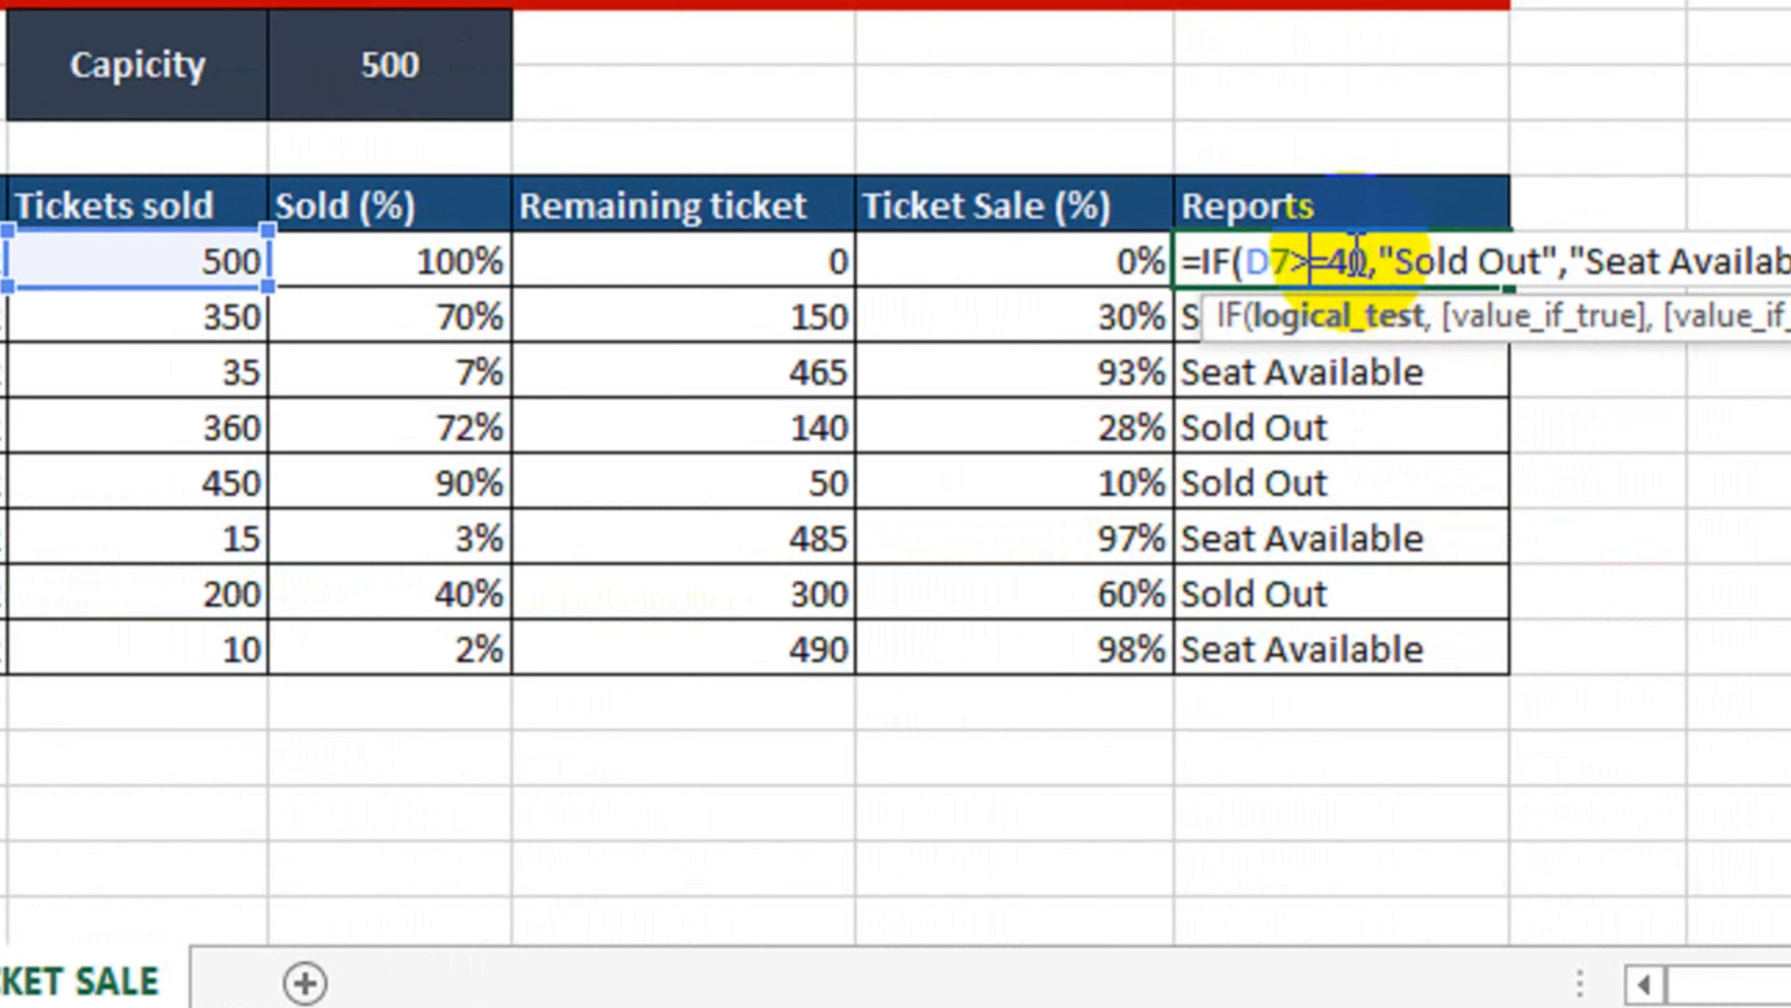
{"action": "left_click", "coordinate": [1337, 260]}
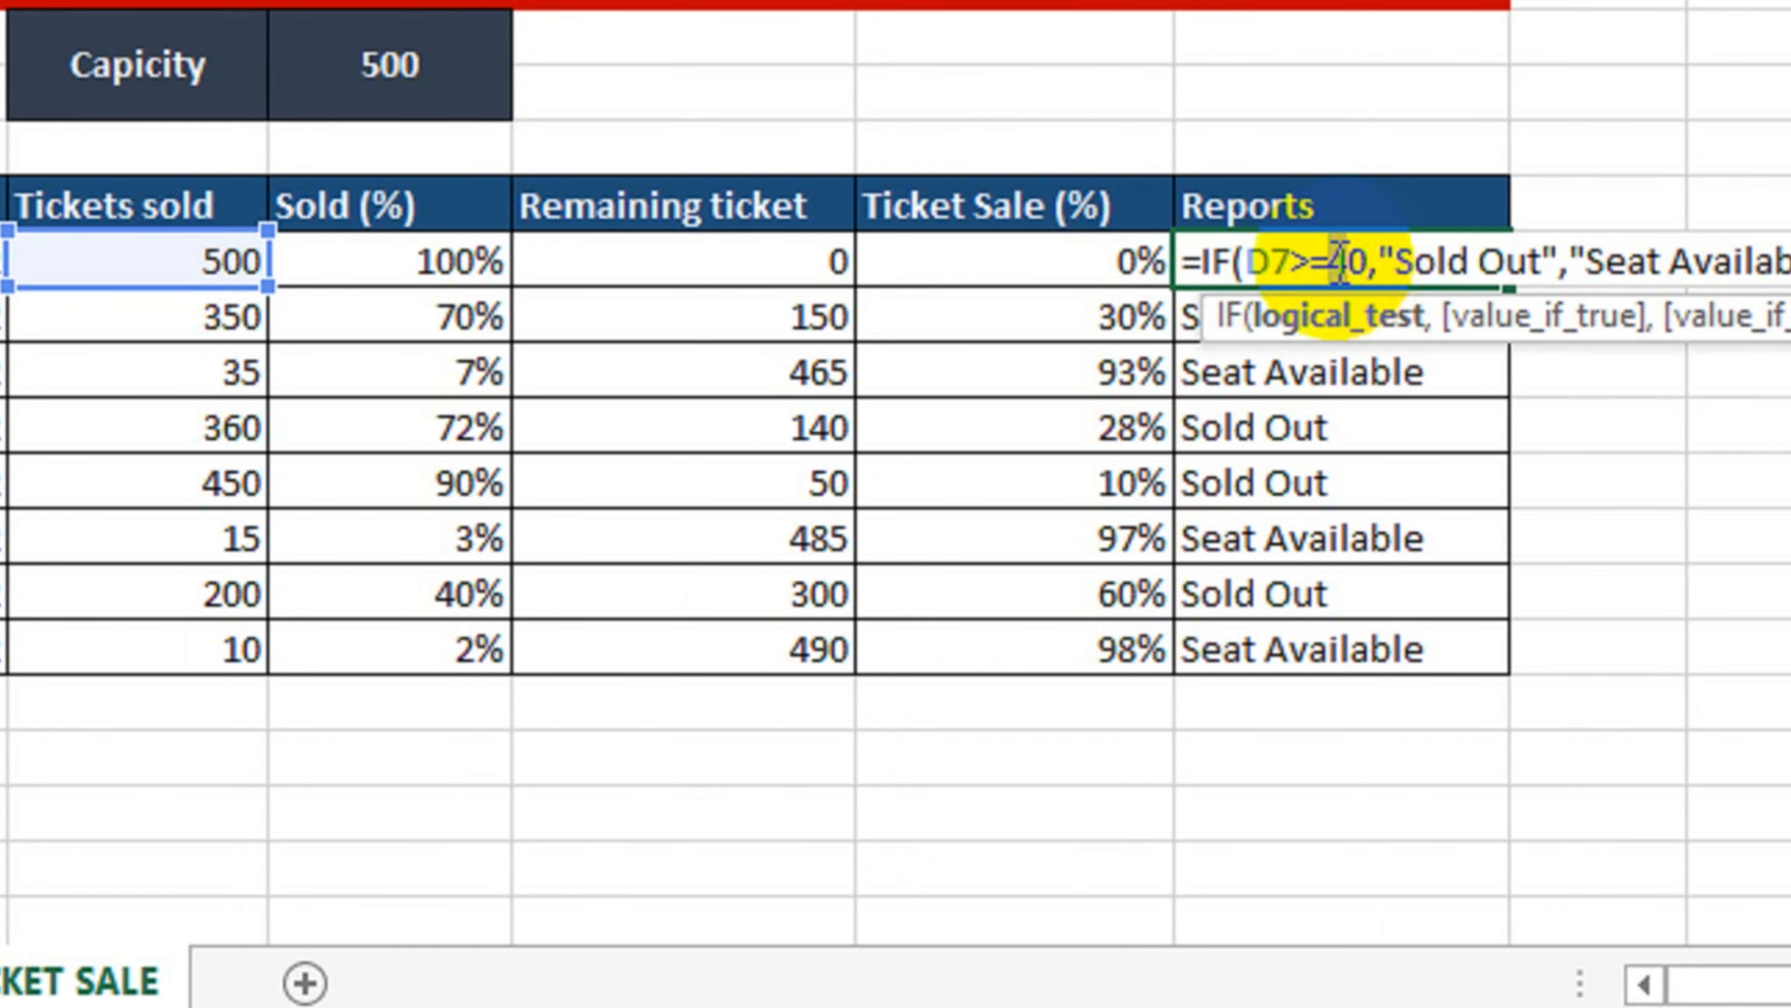
{"action": "key", "text": "Right"}
{"action": "key", "text": "Right"}
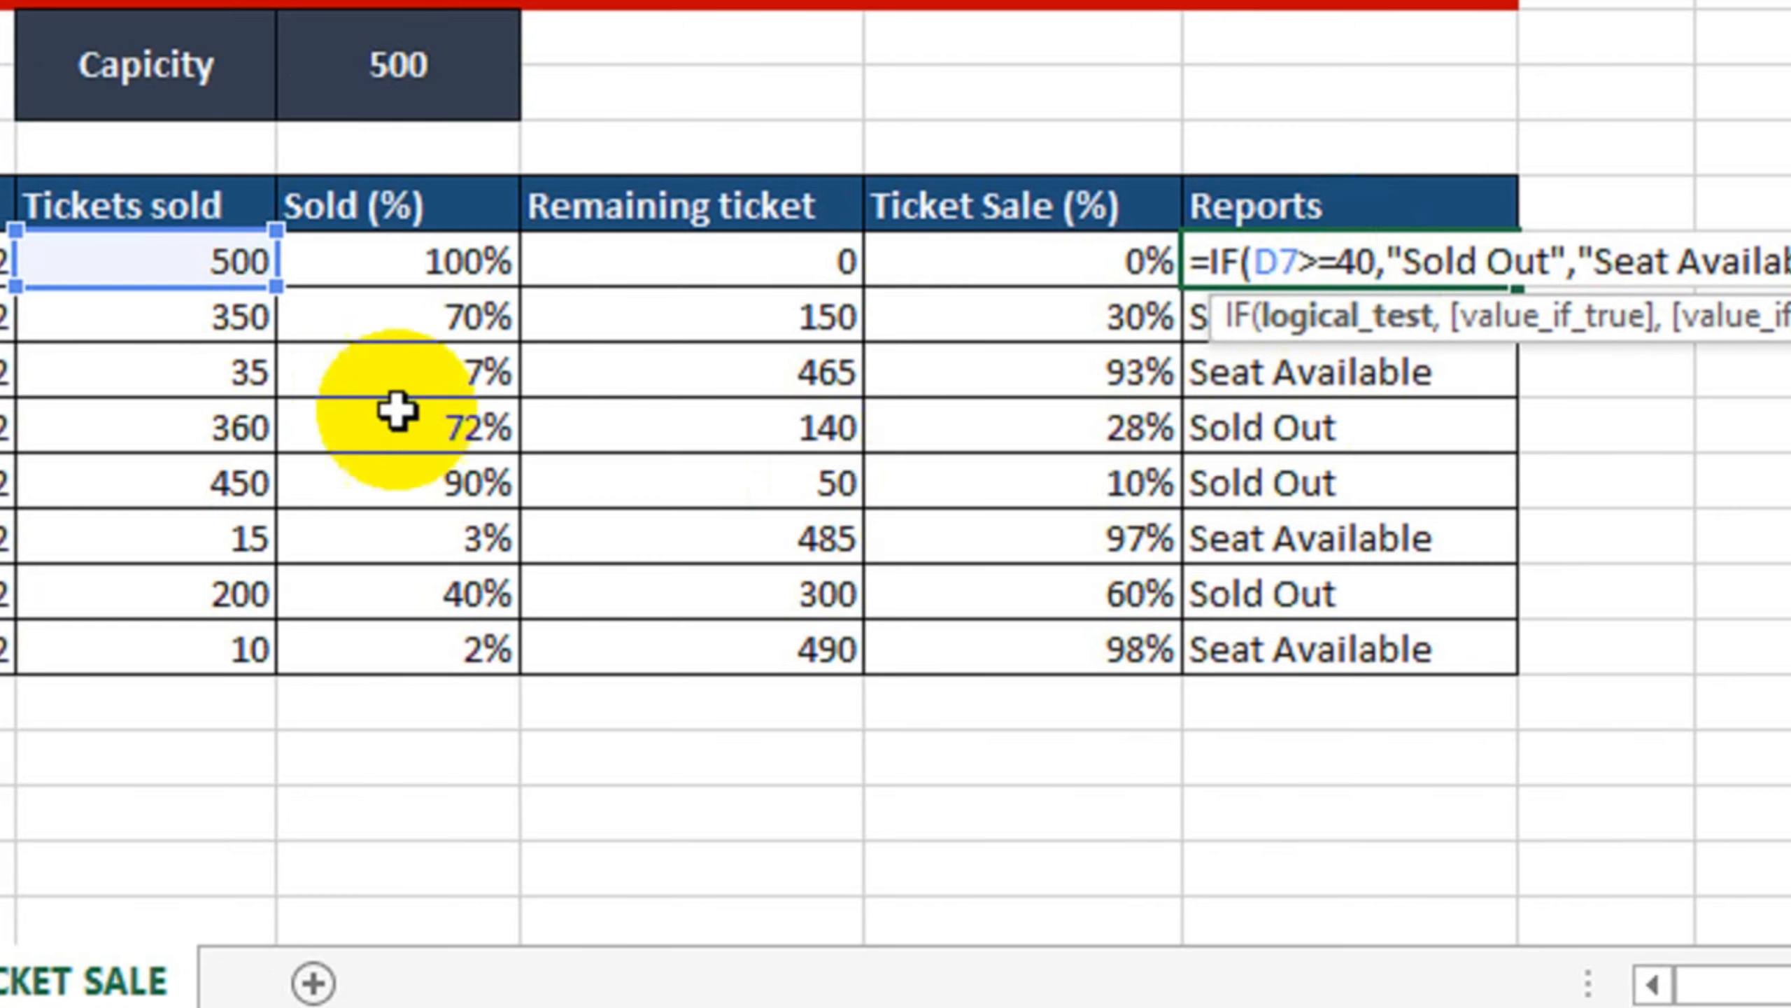
{"action": "left_click", "coordinate": [1504, 261]}
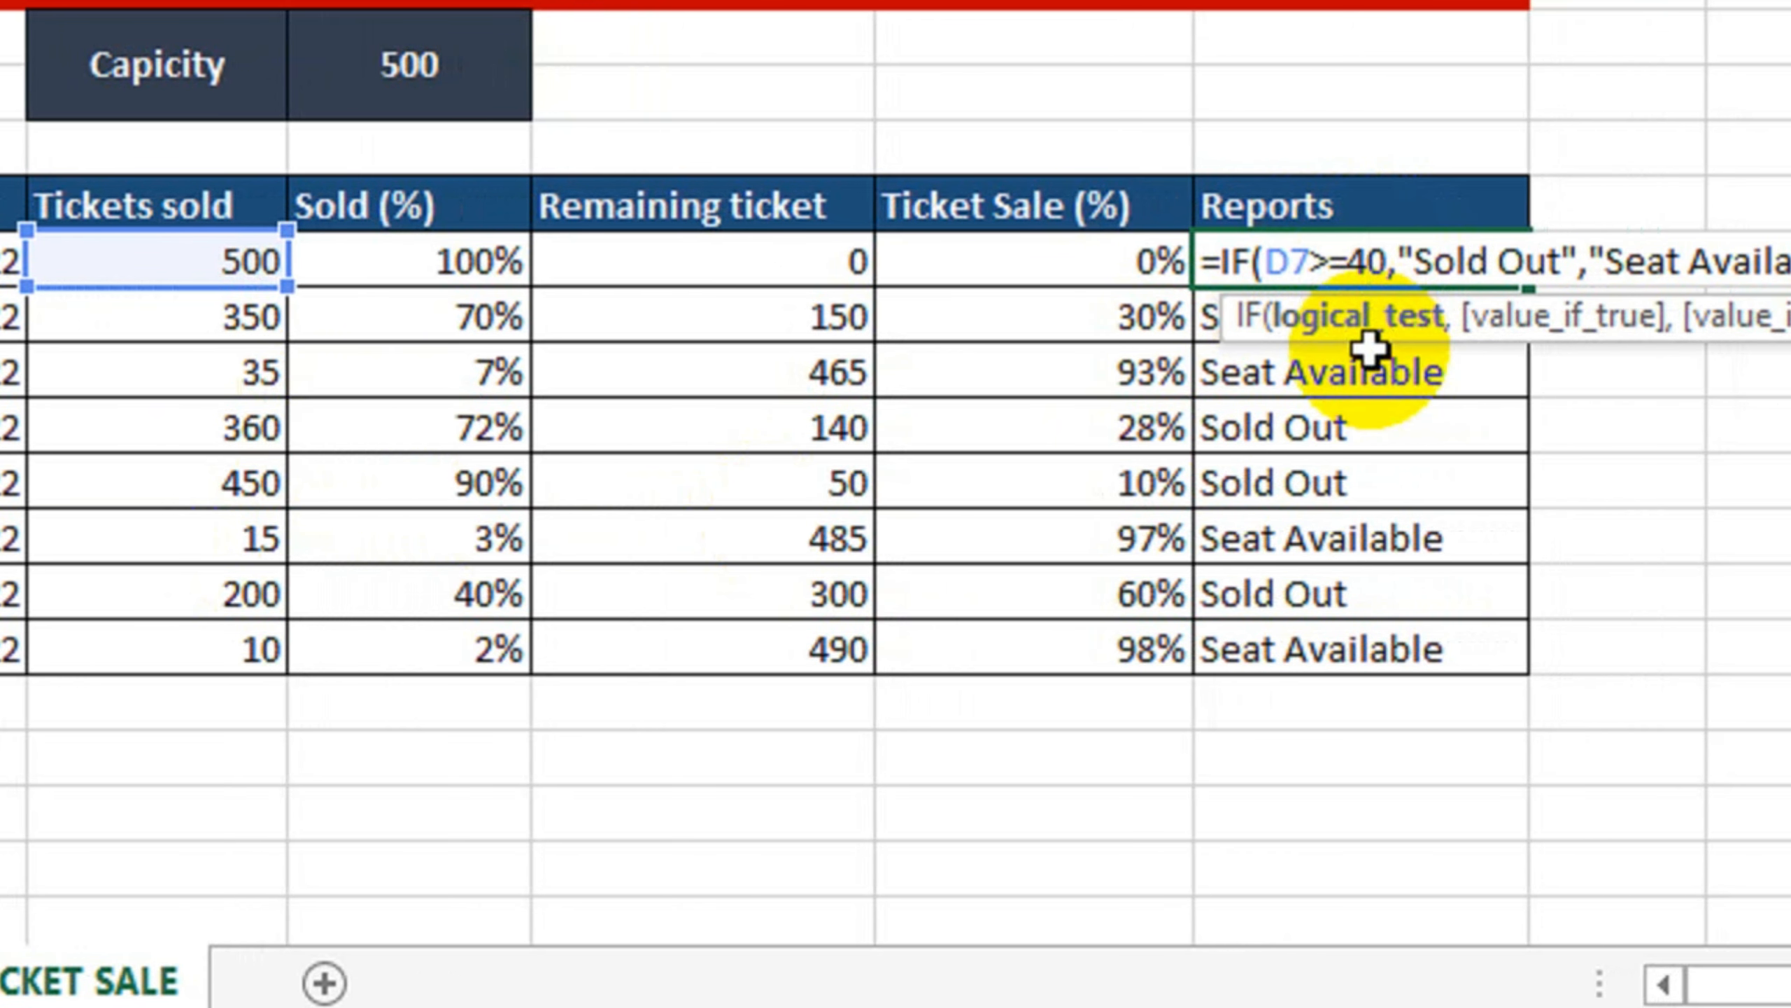
{"action": "key", "text": "BackSpace"}
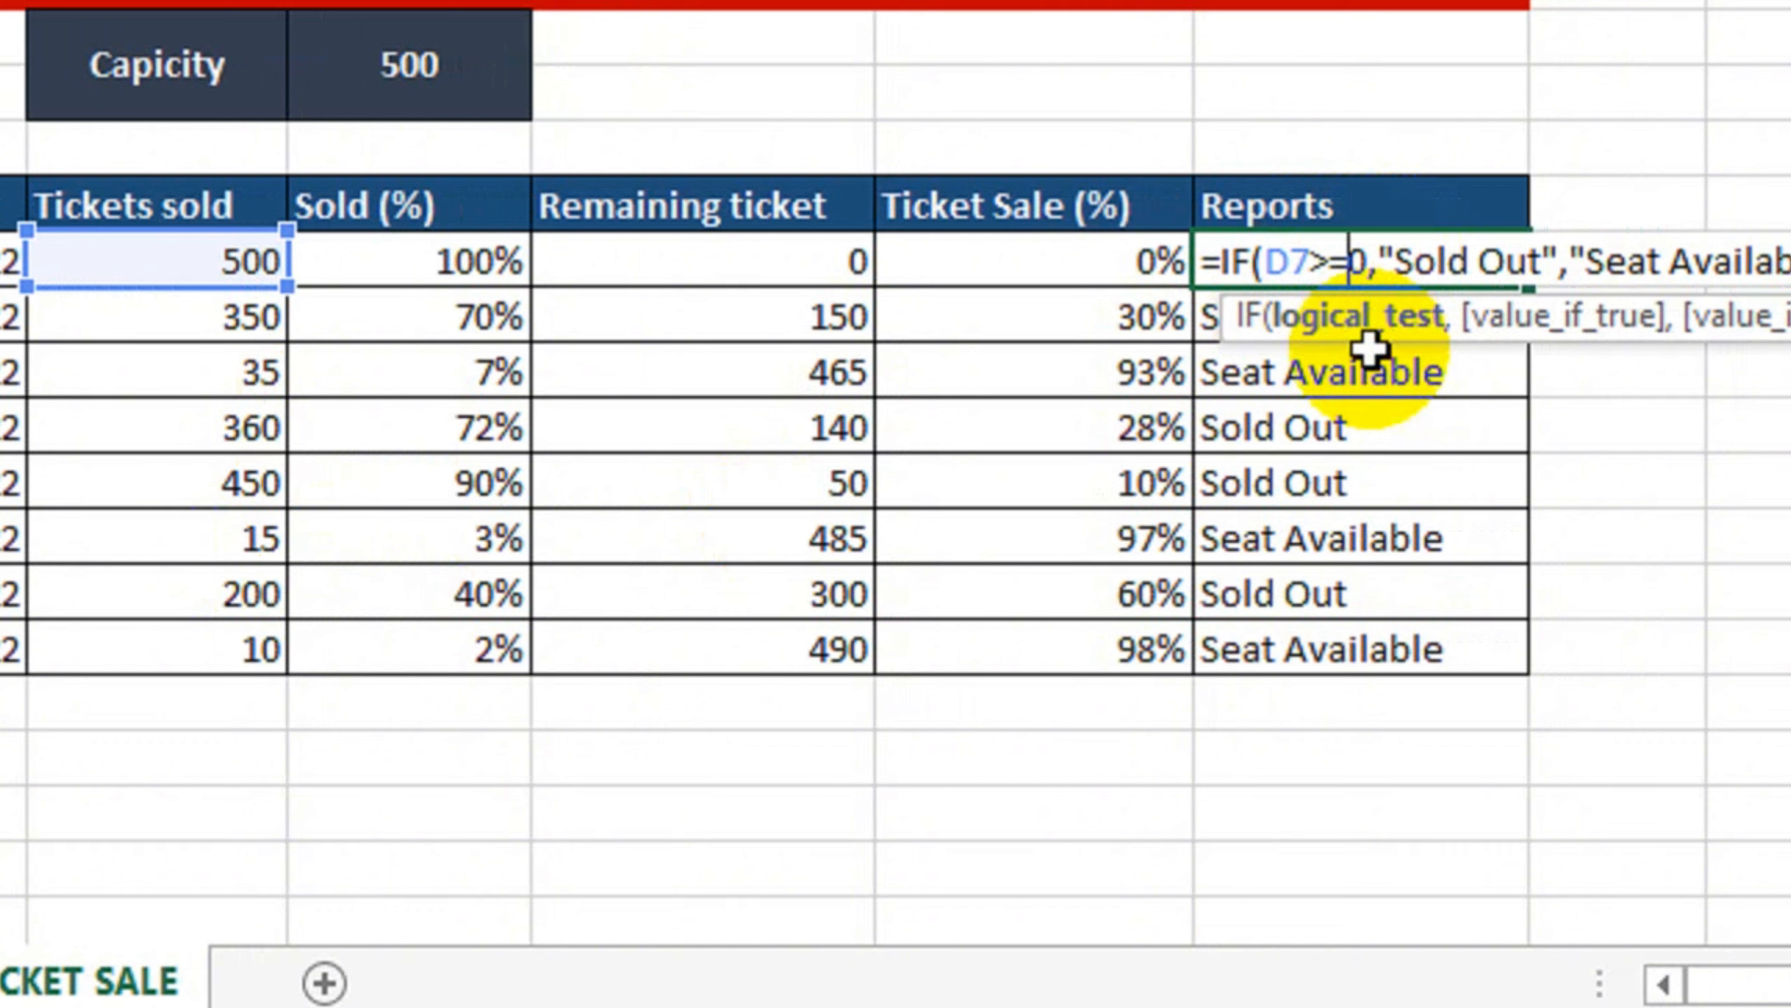
{"action": "type", "text": "10"}
{"action": "key", "text": "Return"}
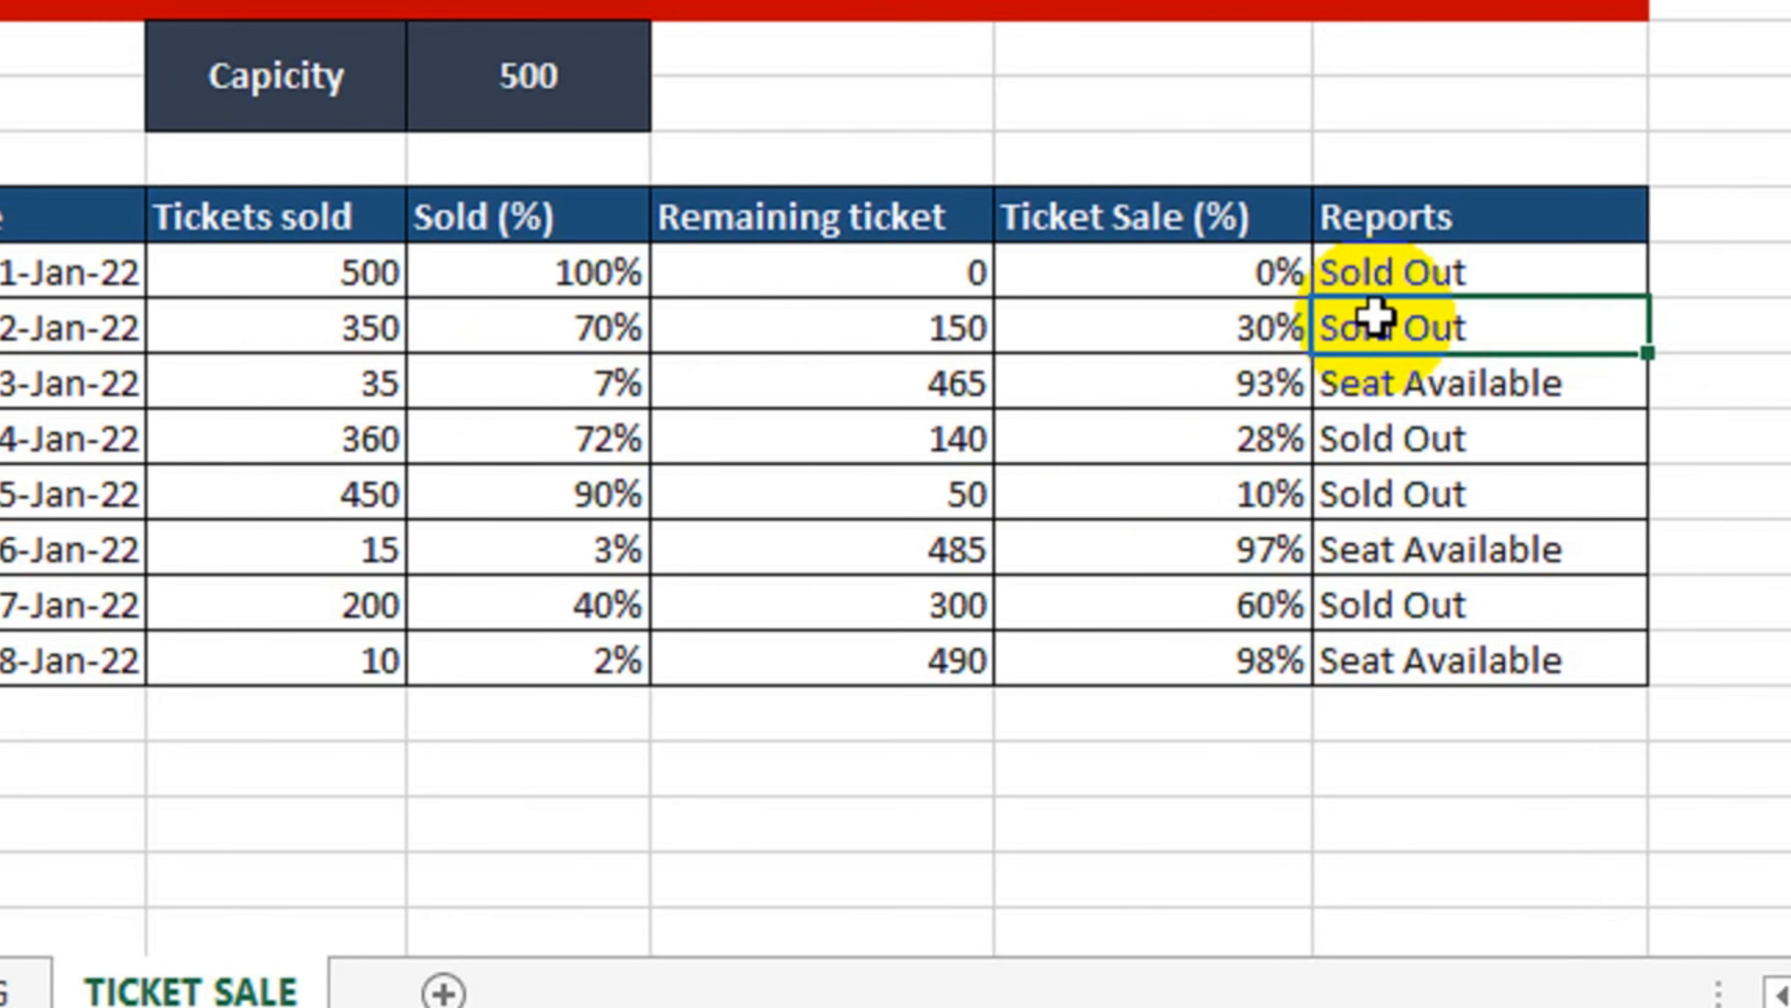
{"action": "double_click", "coordinate": [1378, 274]}
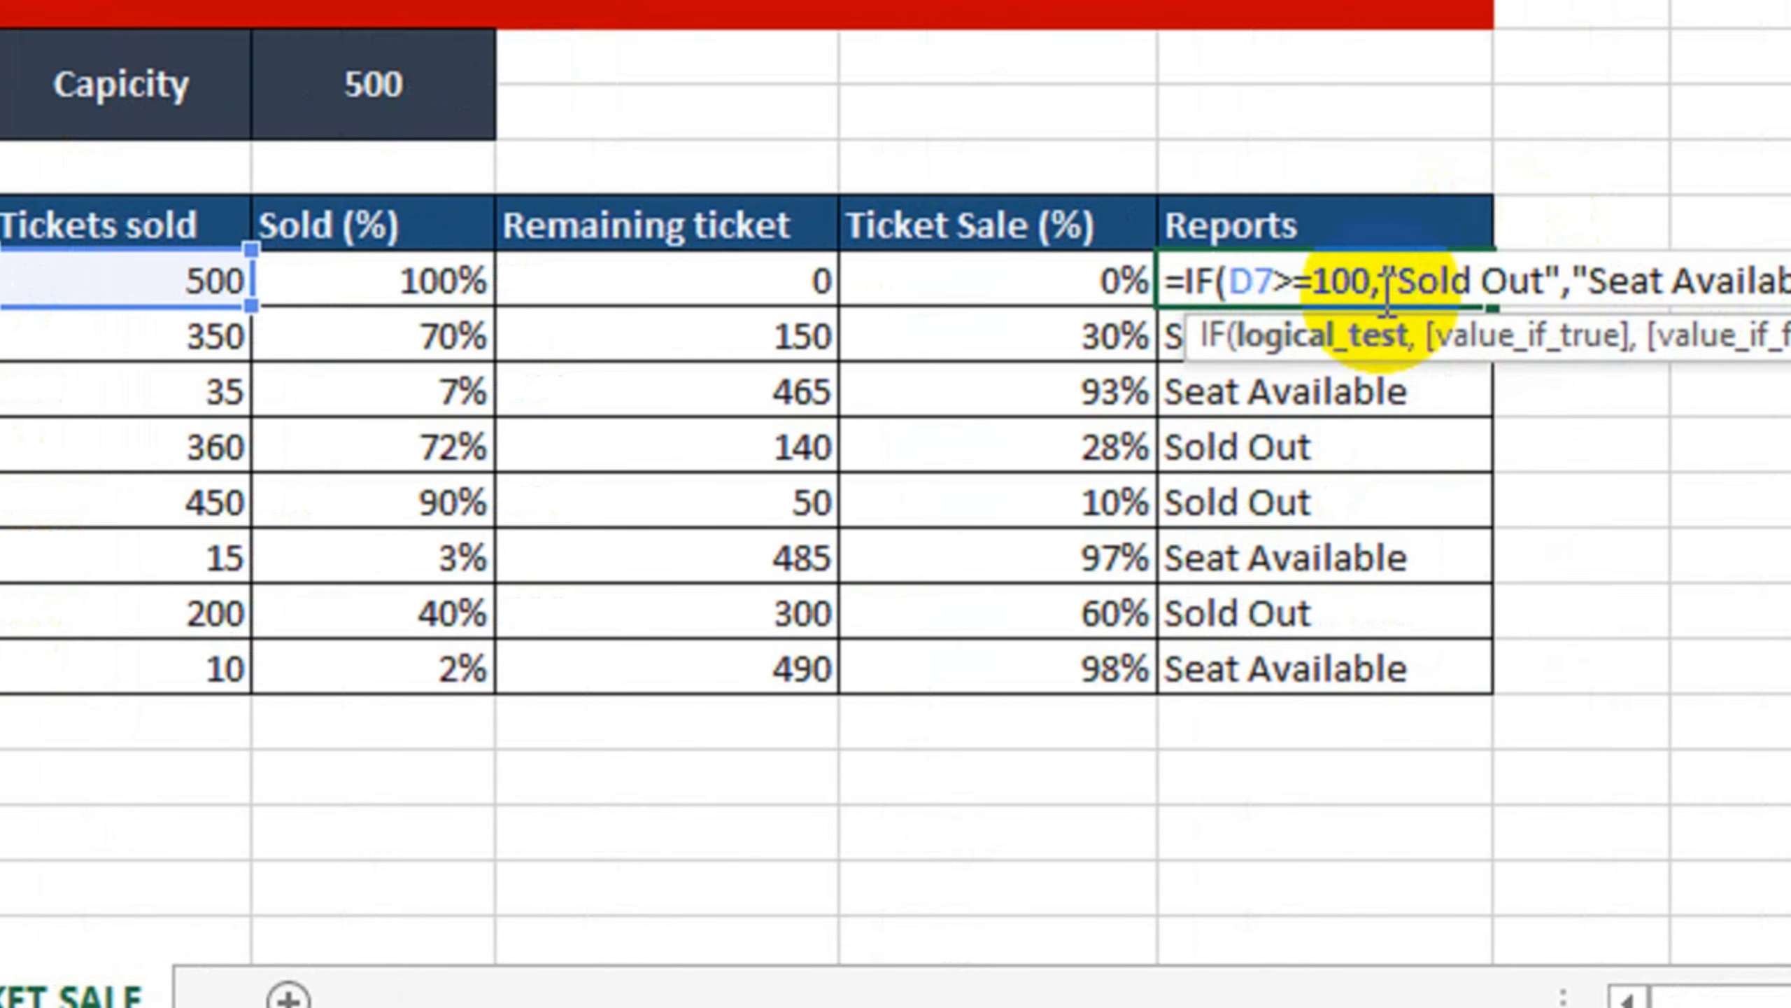
{"action": "key", "text": "Return"}
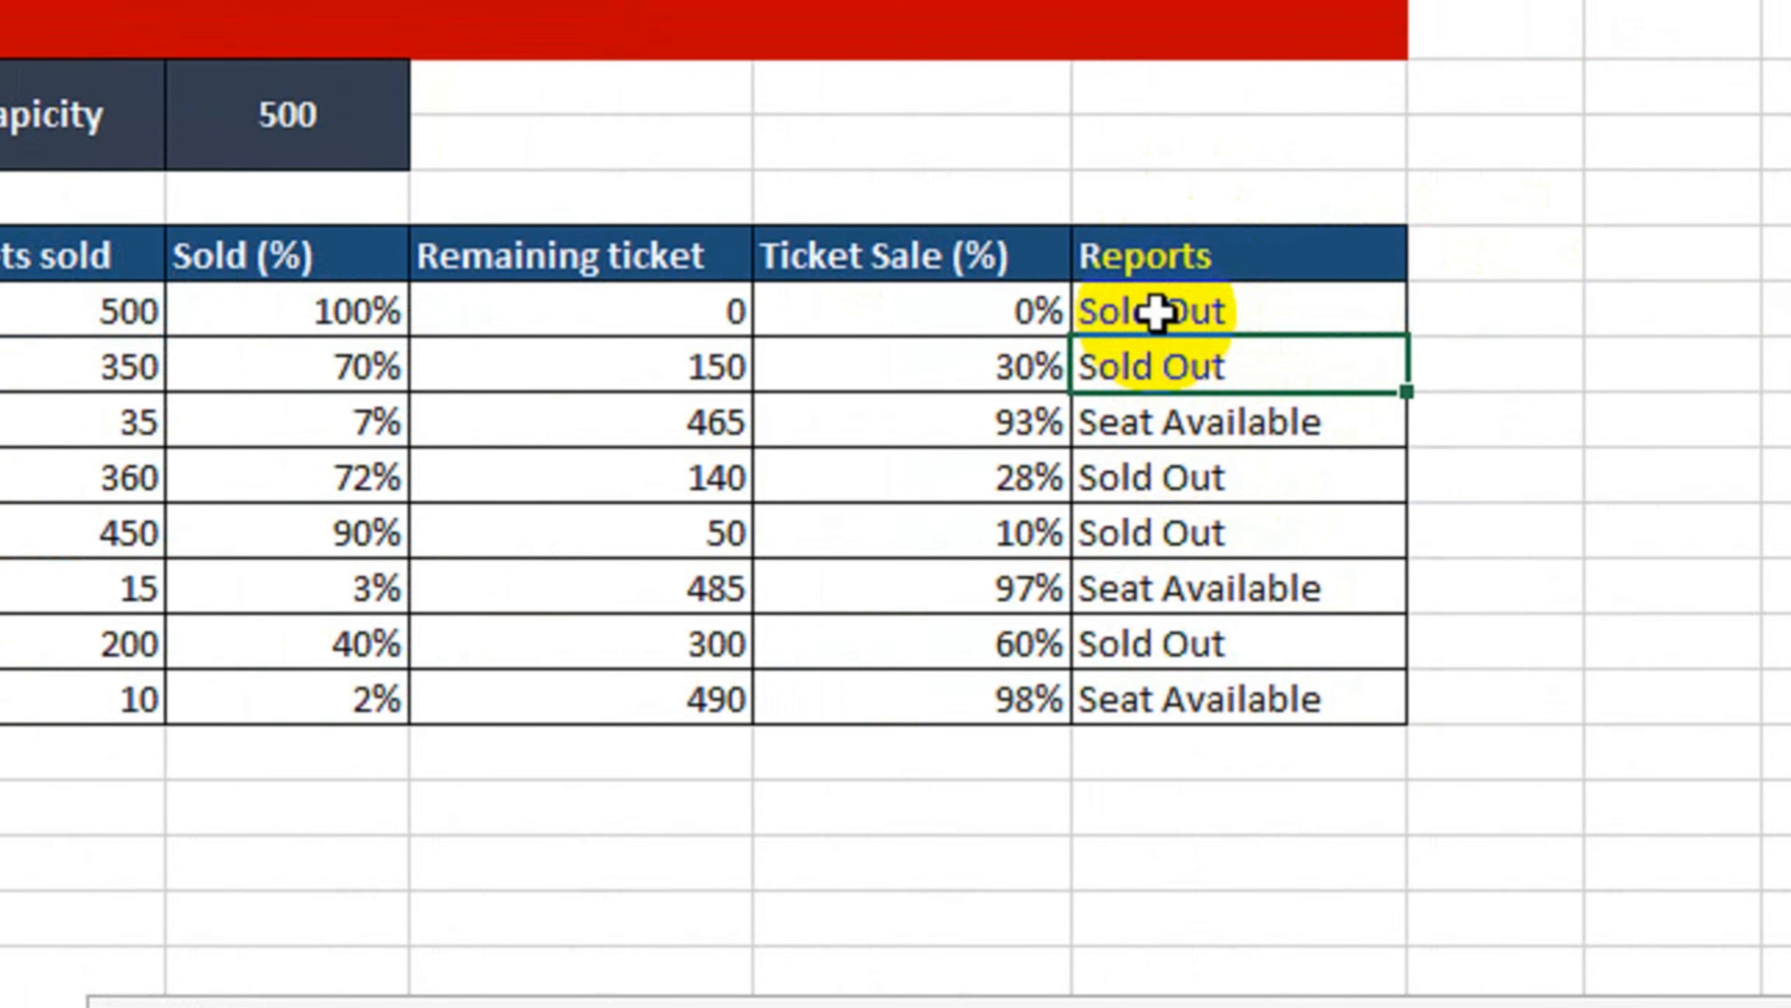
Step: Start a conditional formatting rule on the eight Reports results for cells with a value equal to "Seat Available"
{"action": "left_click_drag", "start_coordinate": [1156, 280], "coordinate": [1156, 684]}
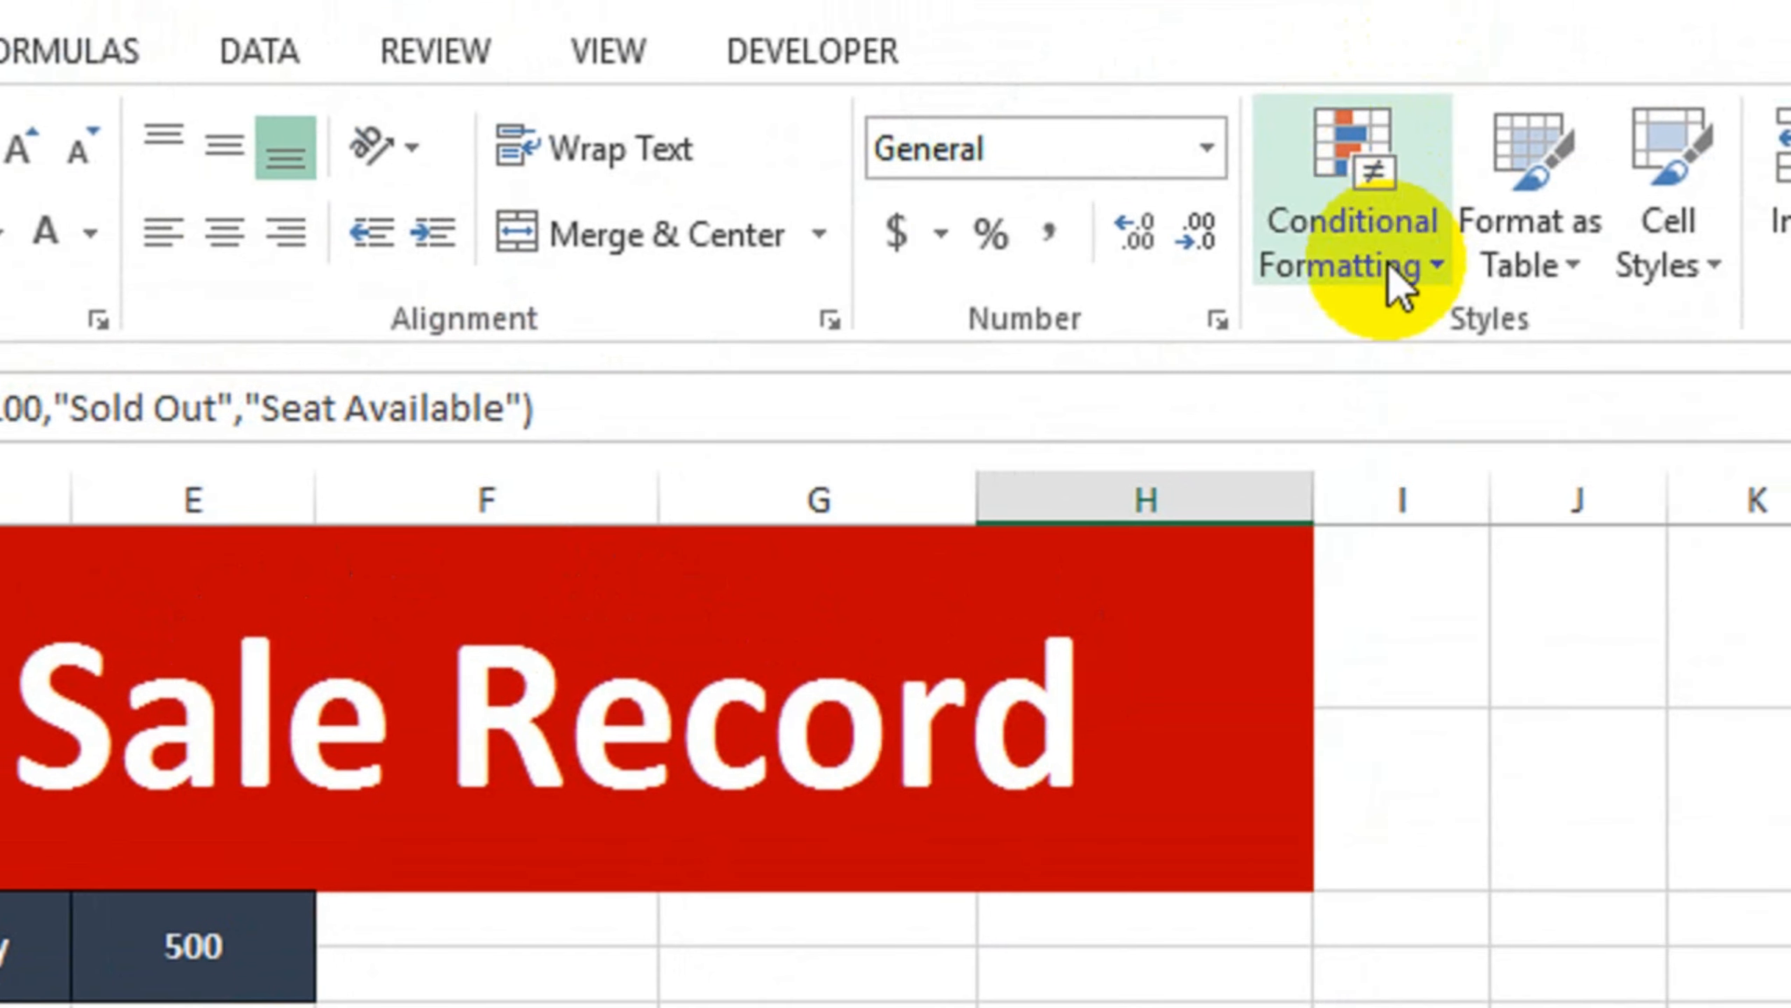
{"action": "left_click", "coordinate": [1452, 198]}
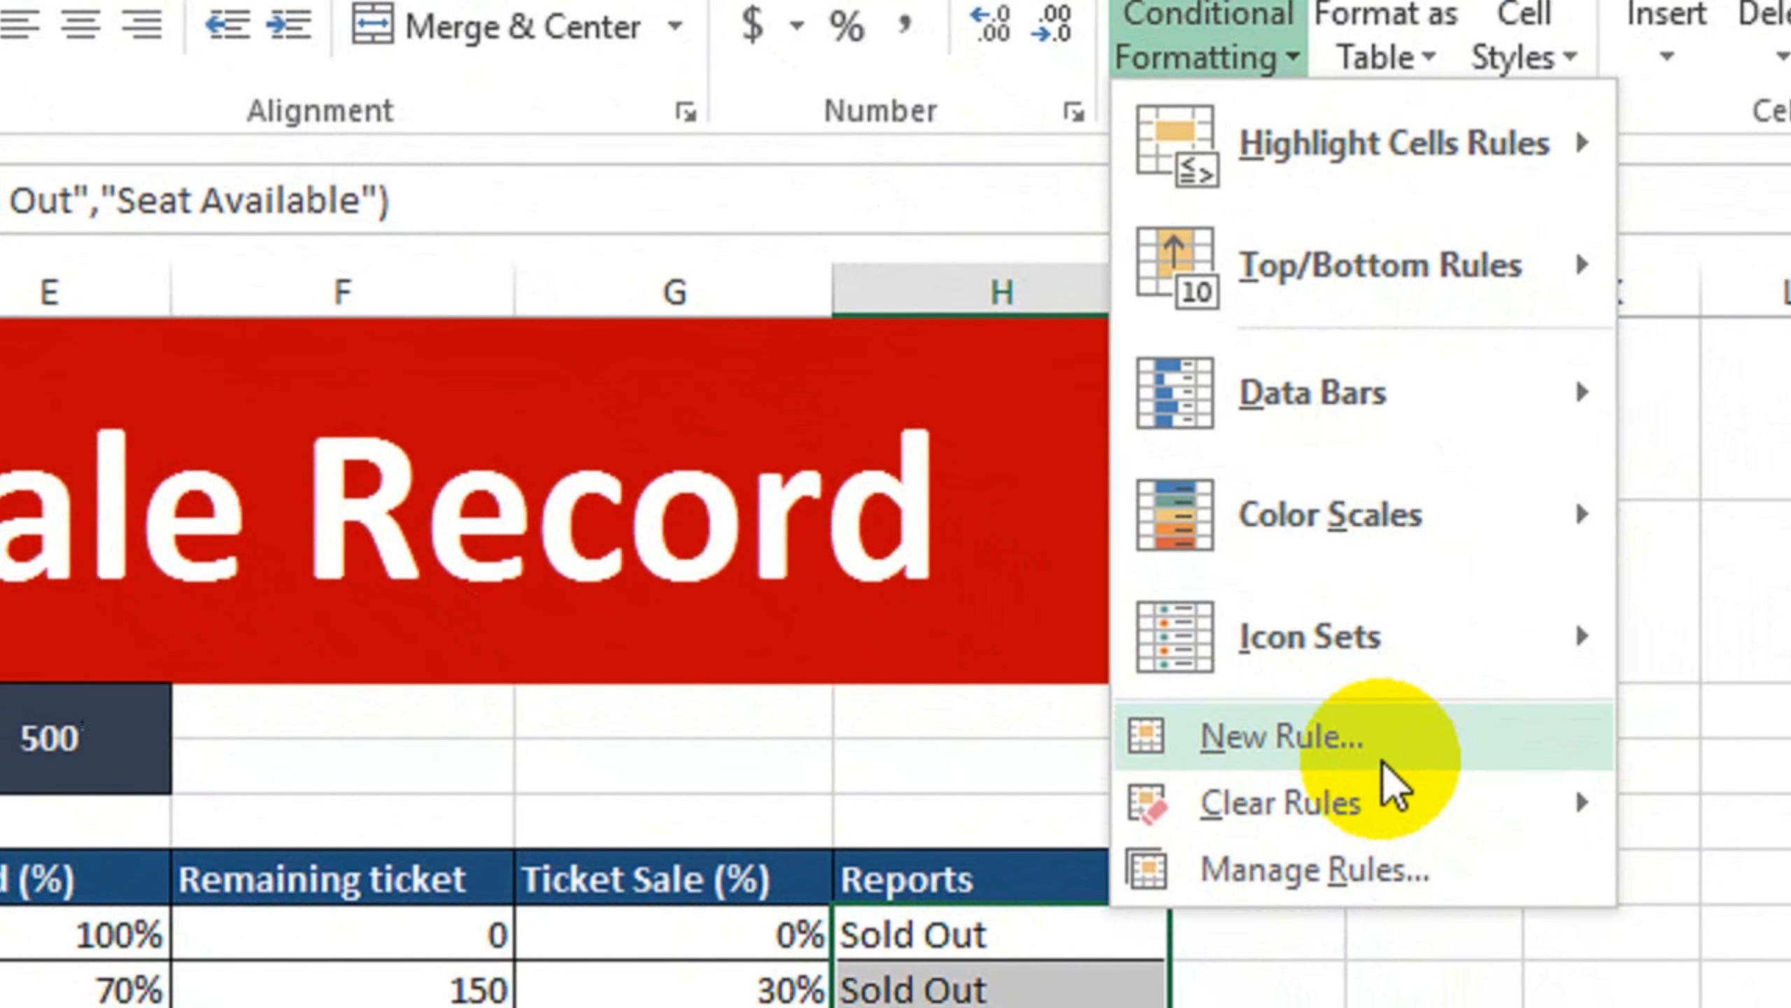
{"action": "left_click", "coordinate": [1403, 883]}
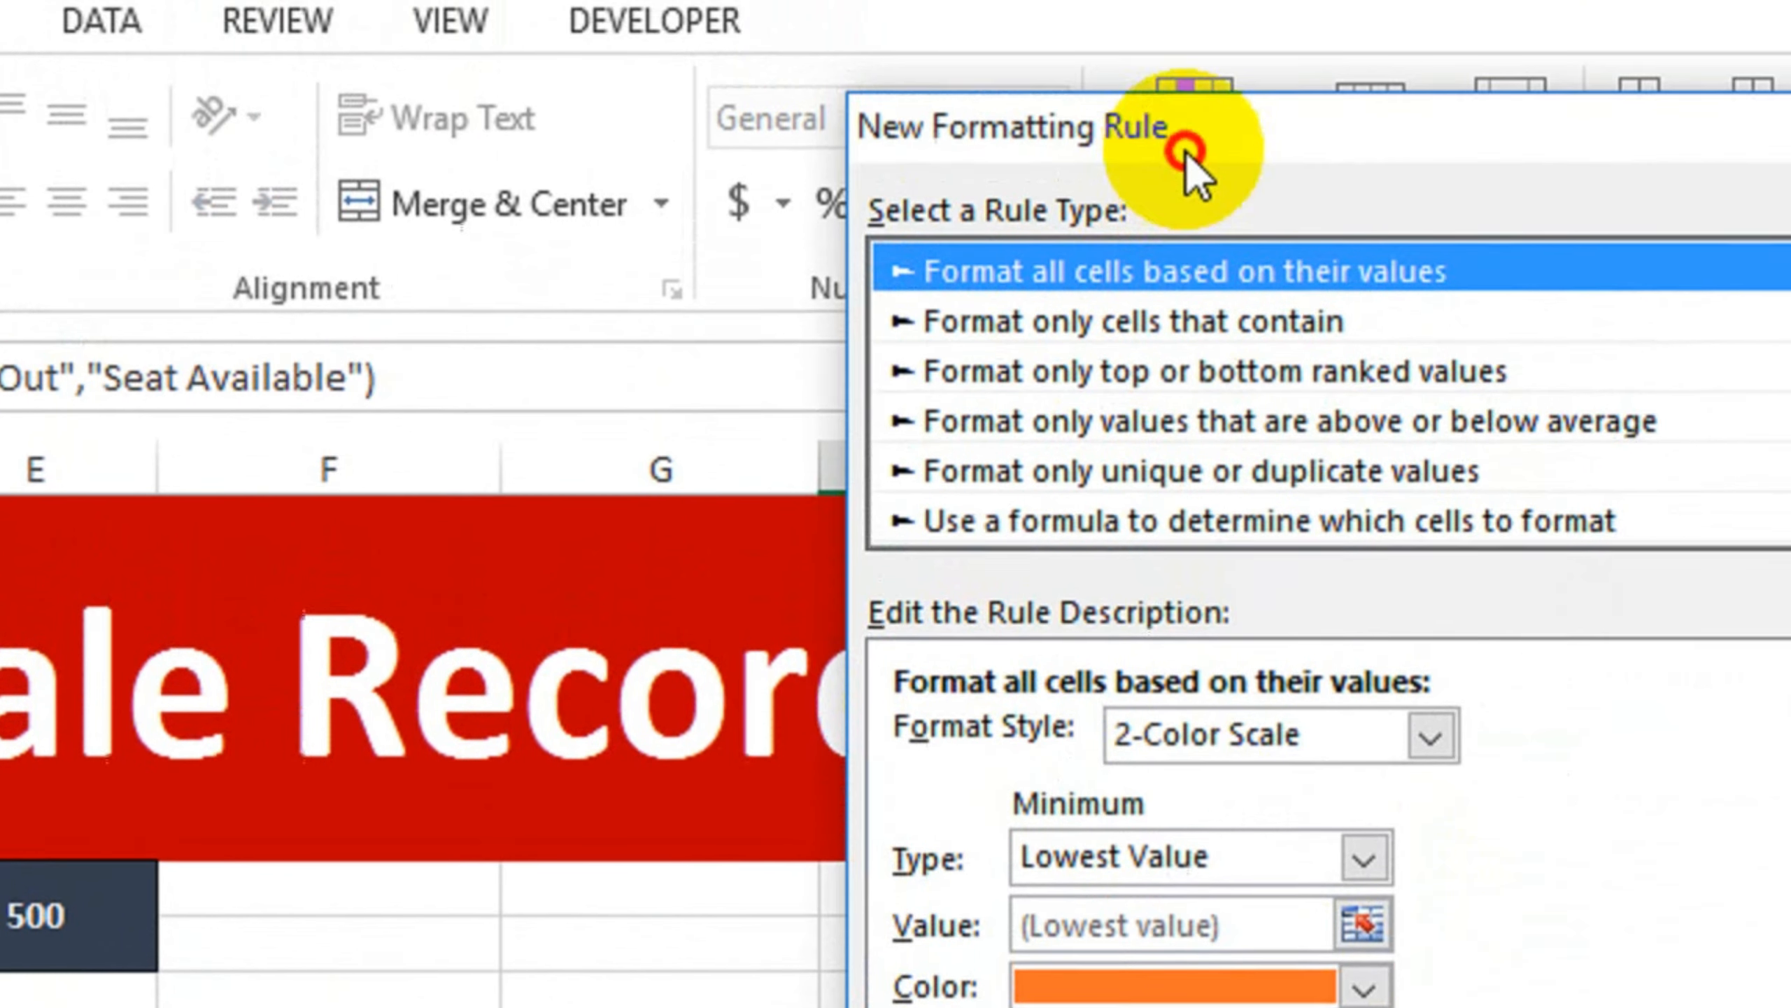
{"action": "left_click_drag", "start_coordinate": [1199, 168], "coordinate": [1239, 264]}
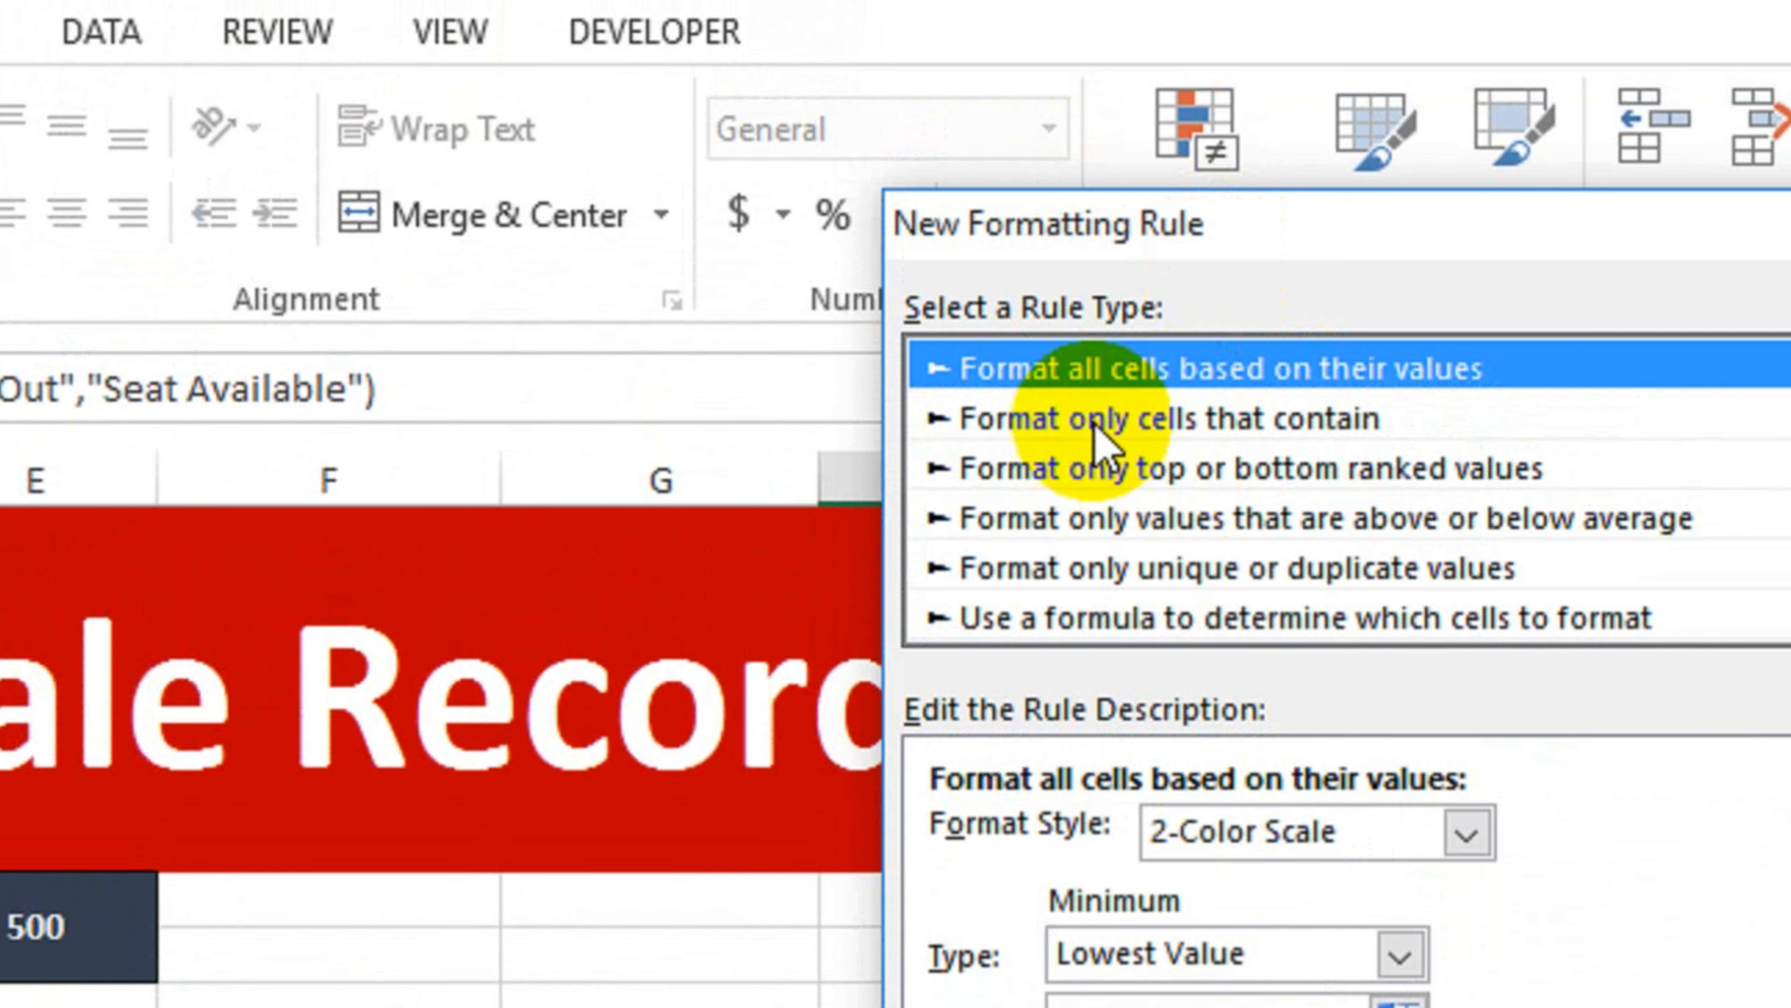
{"action": "left_click", "coordinate": [1174, 242]}
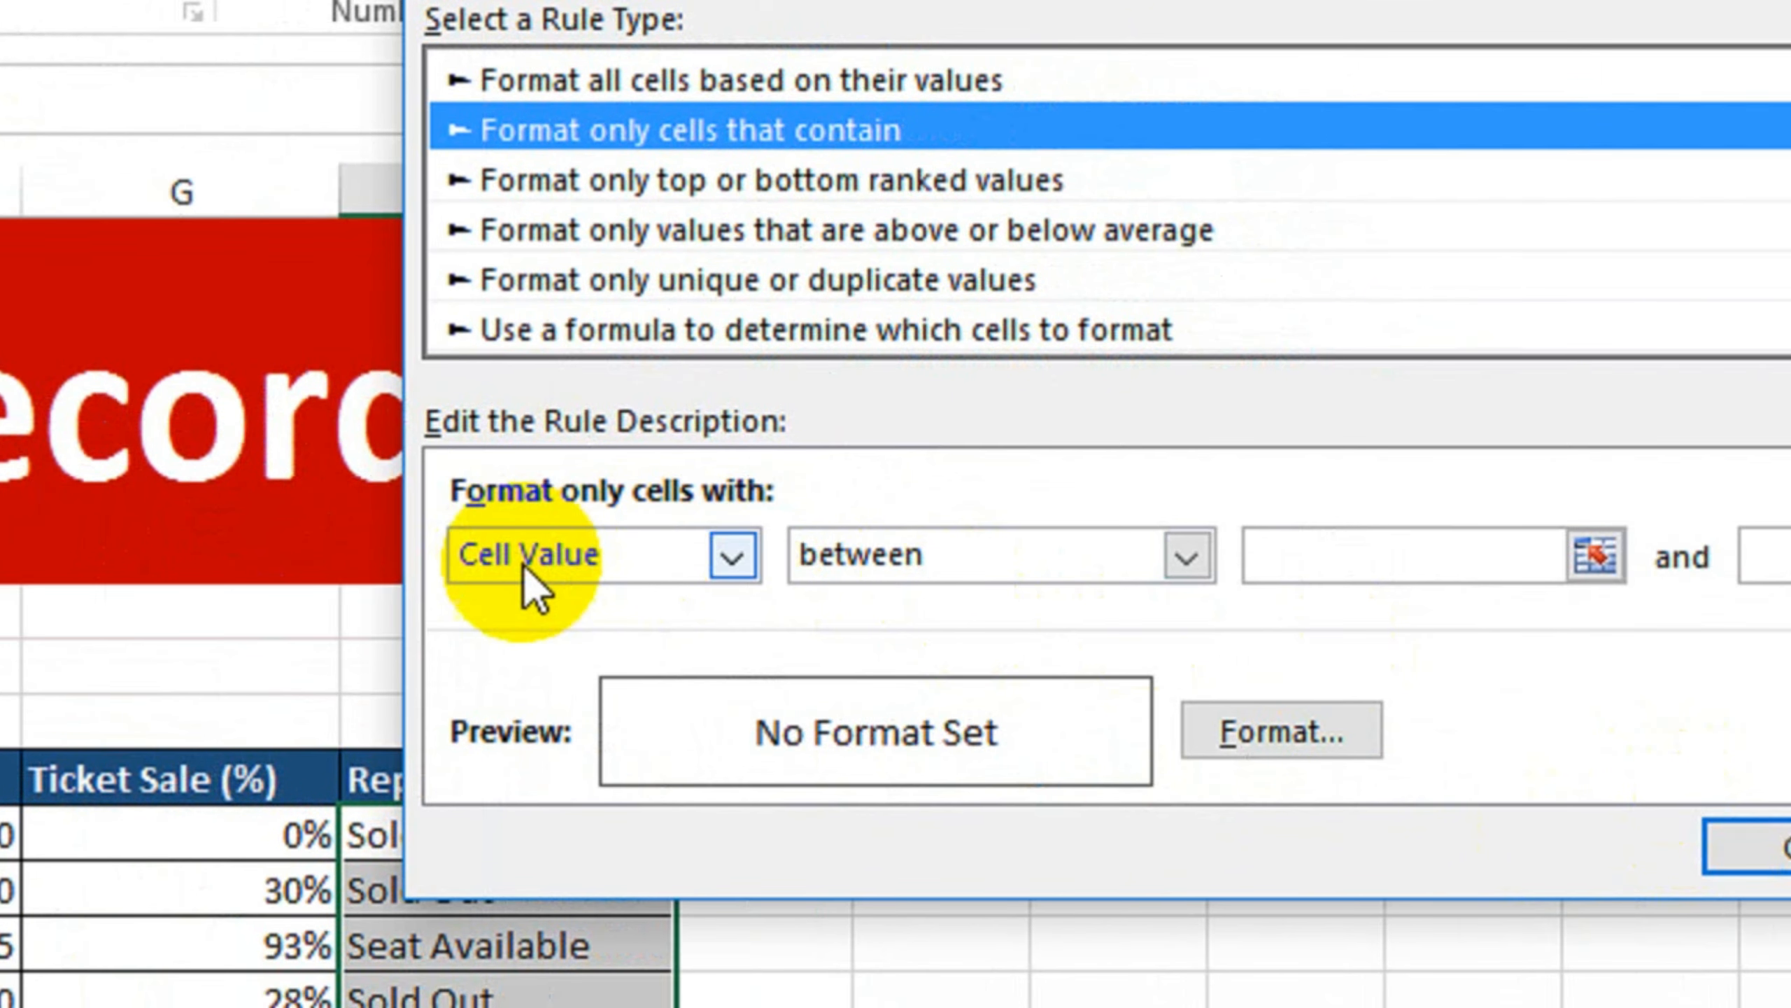
{"action": "left_click", "coordinate": [1157, 562]}
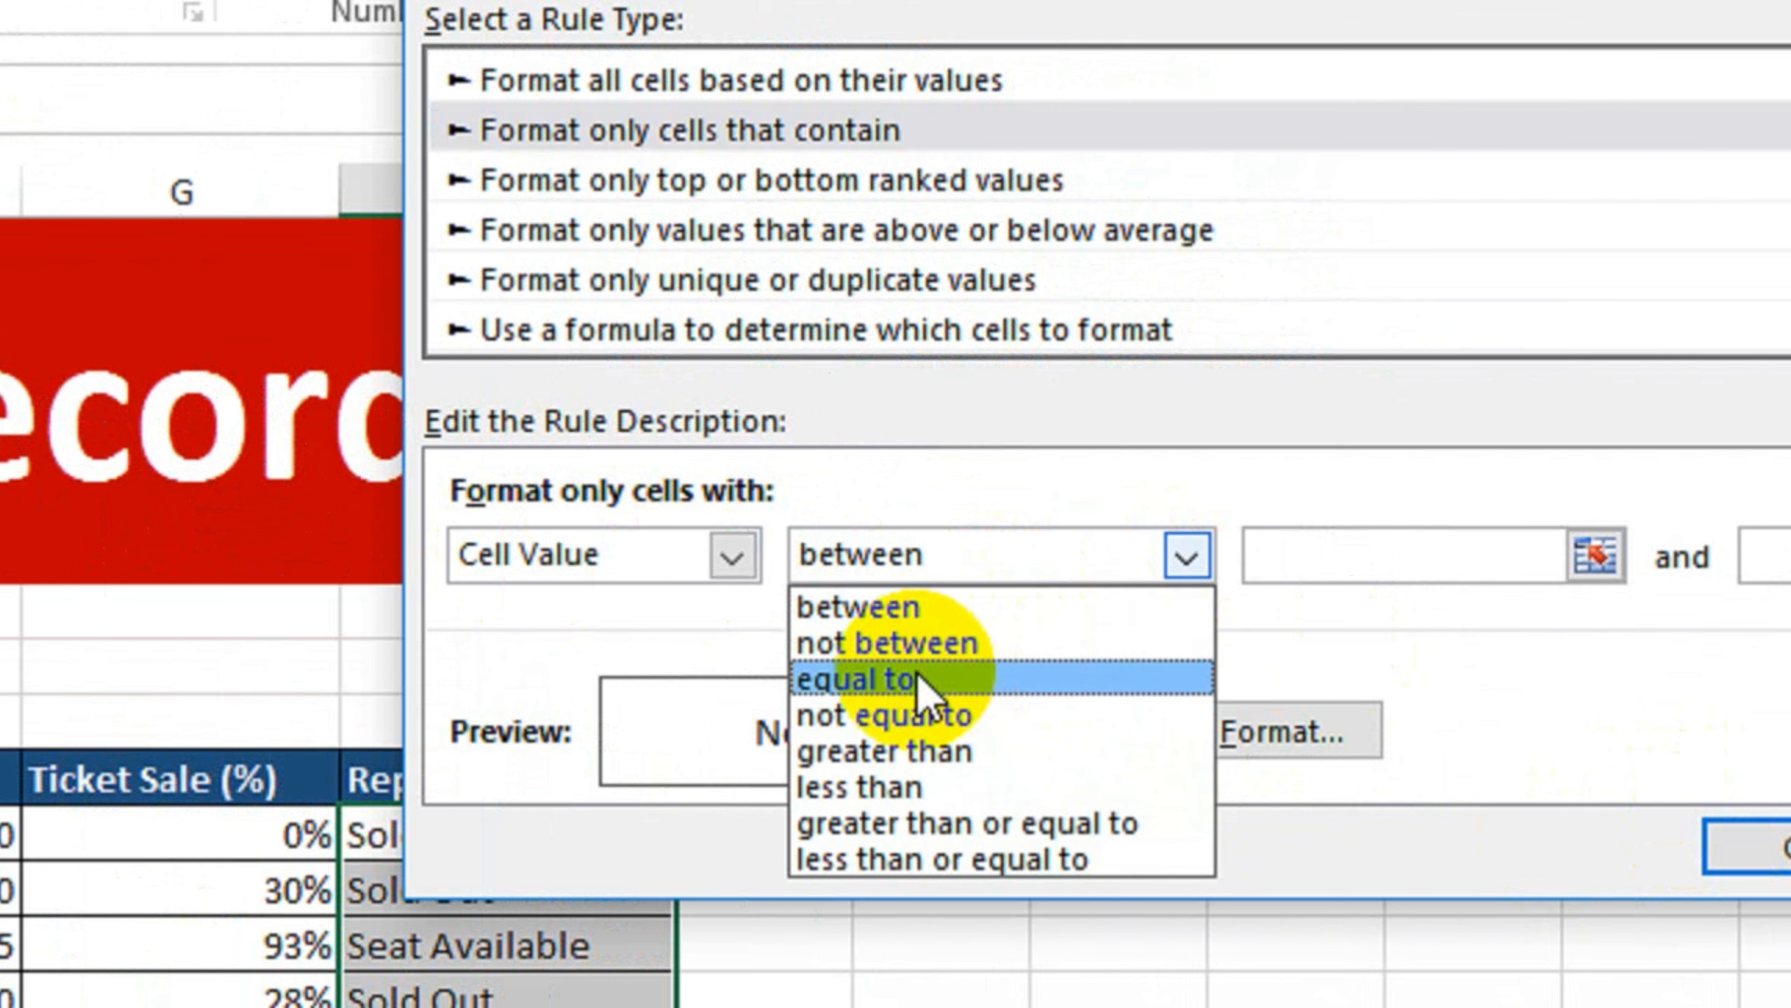
{"action": "left_click", "coordinate": [901, 681]}
{"action": "left_click", "coordinate": [1352, 561]}
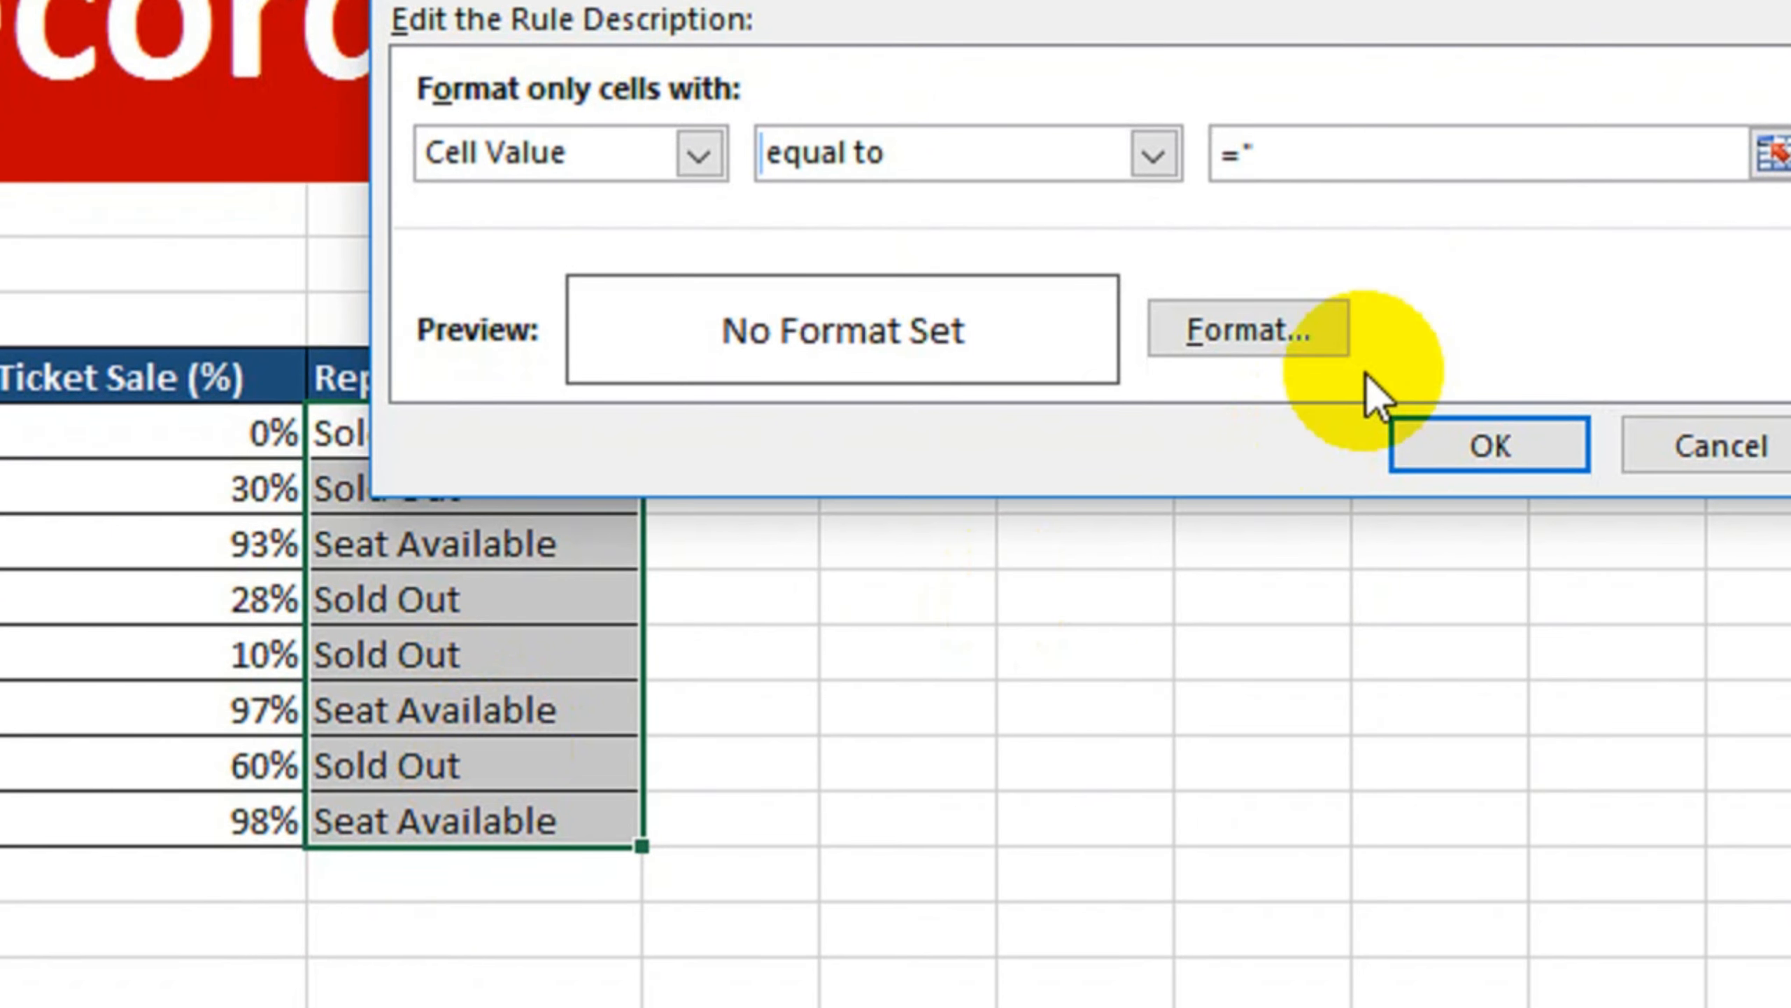
{"action": "type", "text": "Seat A"}
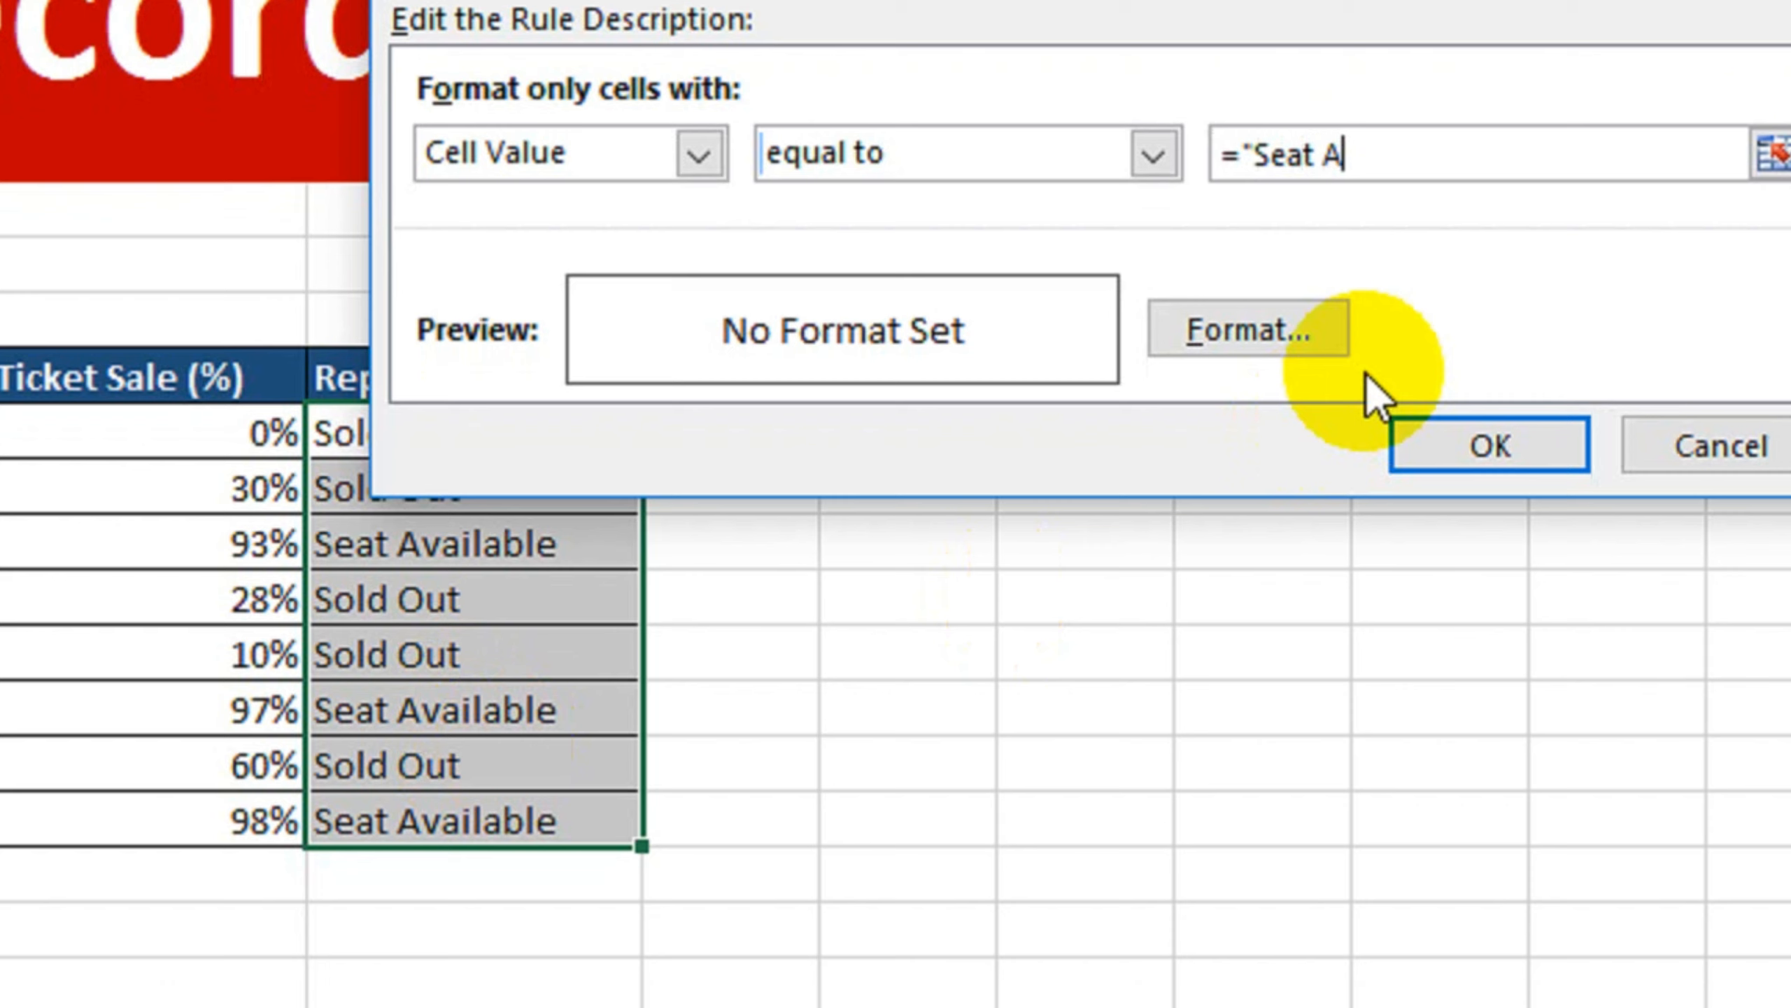
{"action": "type", "text": "vailable"}
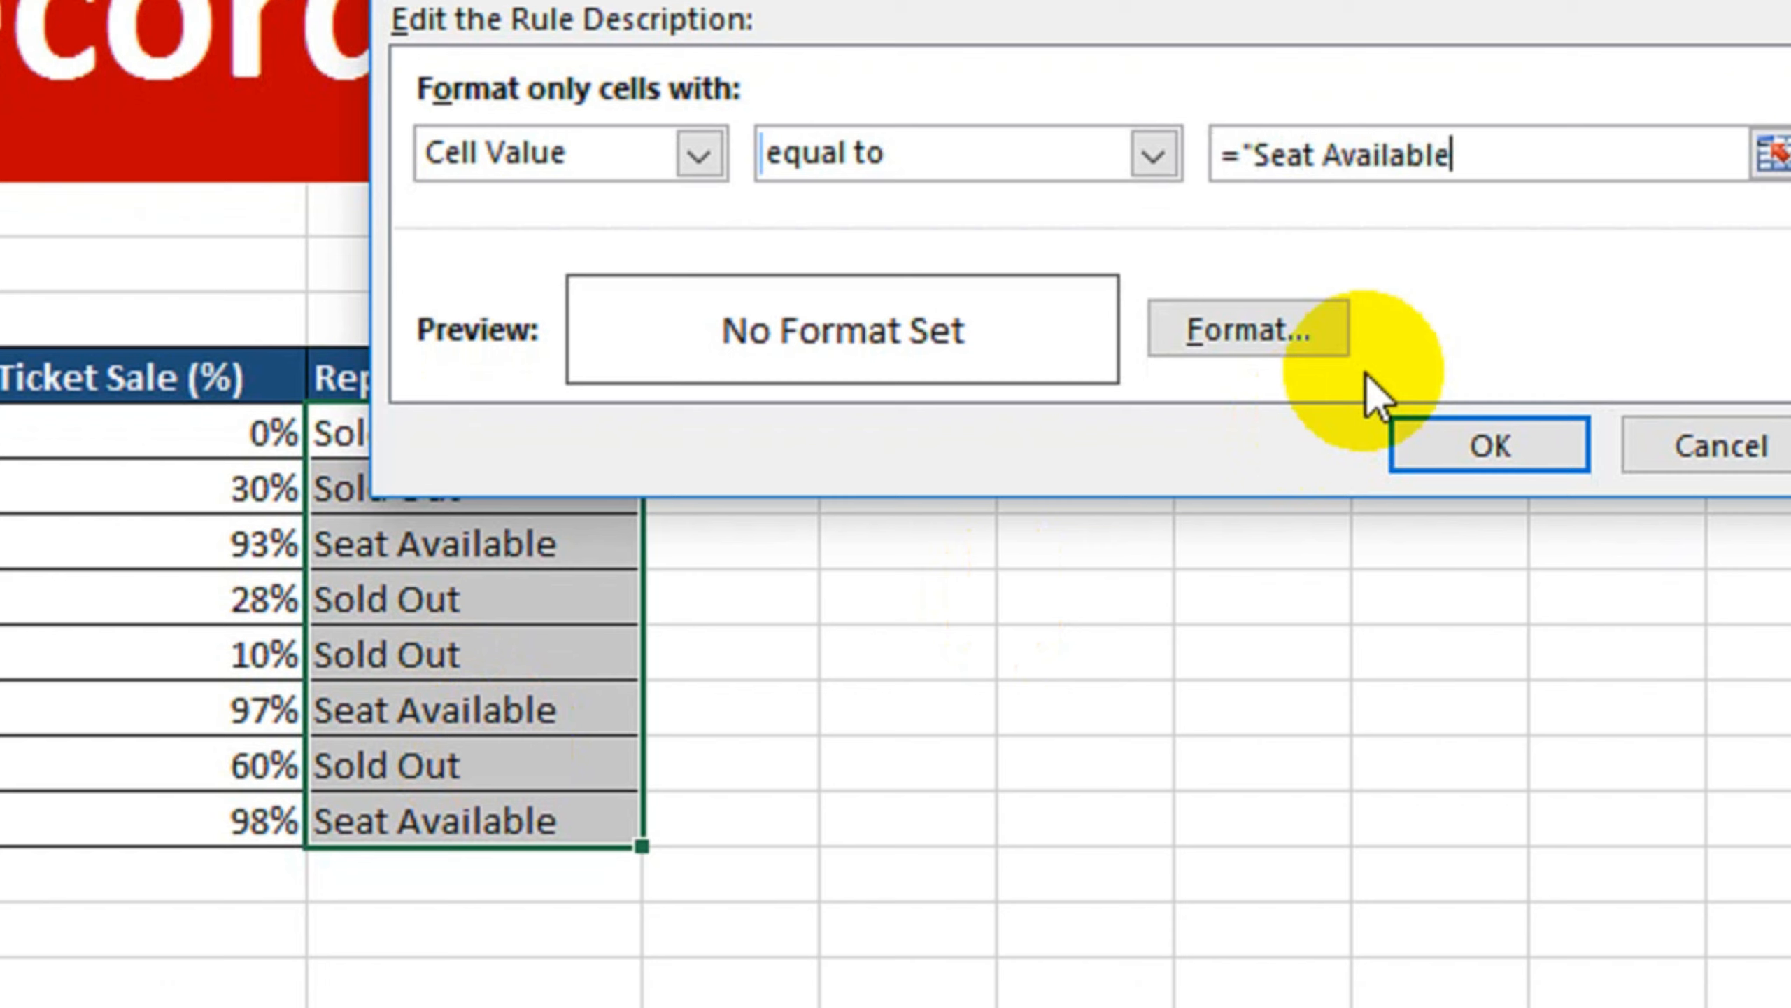
{"action": "type", "text": "\""}
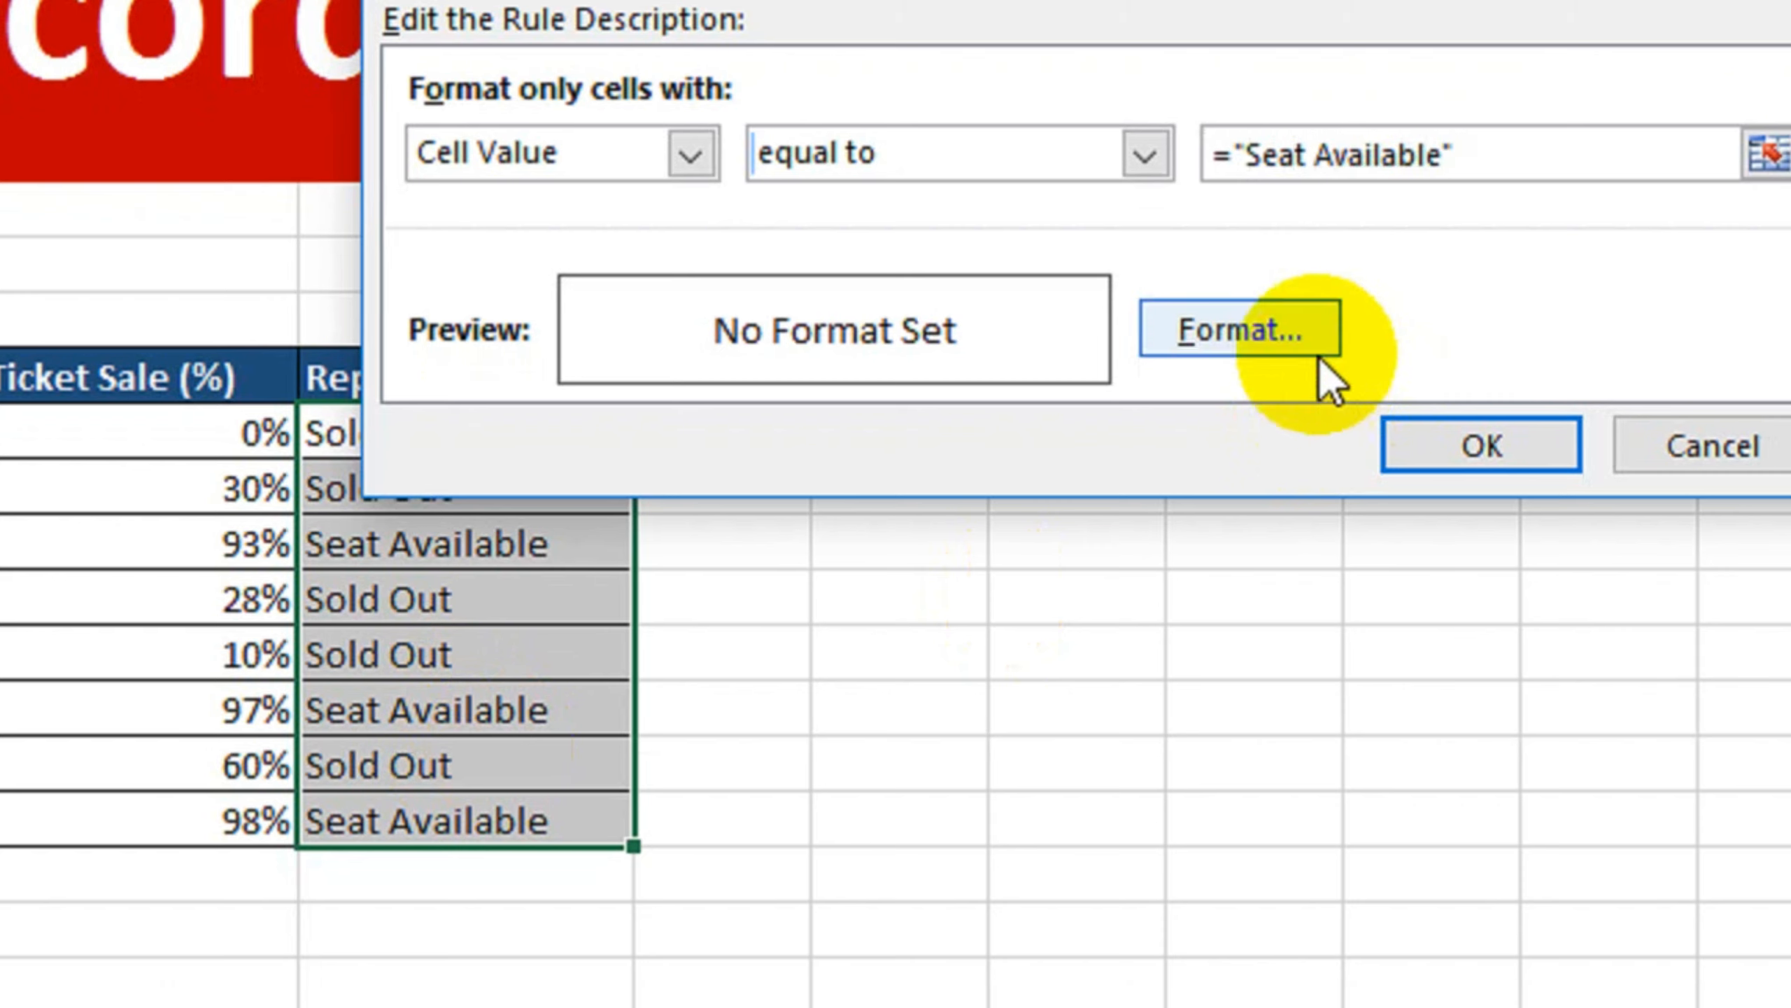
Step: Give the Seat Available rule a dark green fill and white font colour, and apply it to the Reports cells
{"action": "left_click", "coordinate": [1320, 356]}
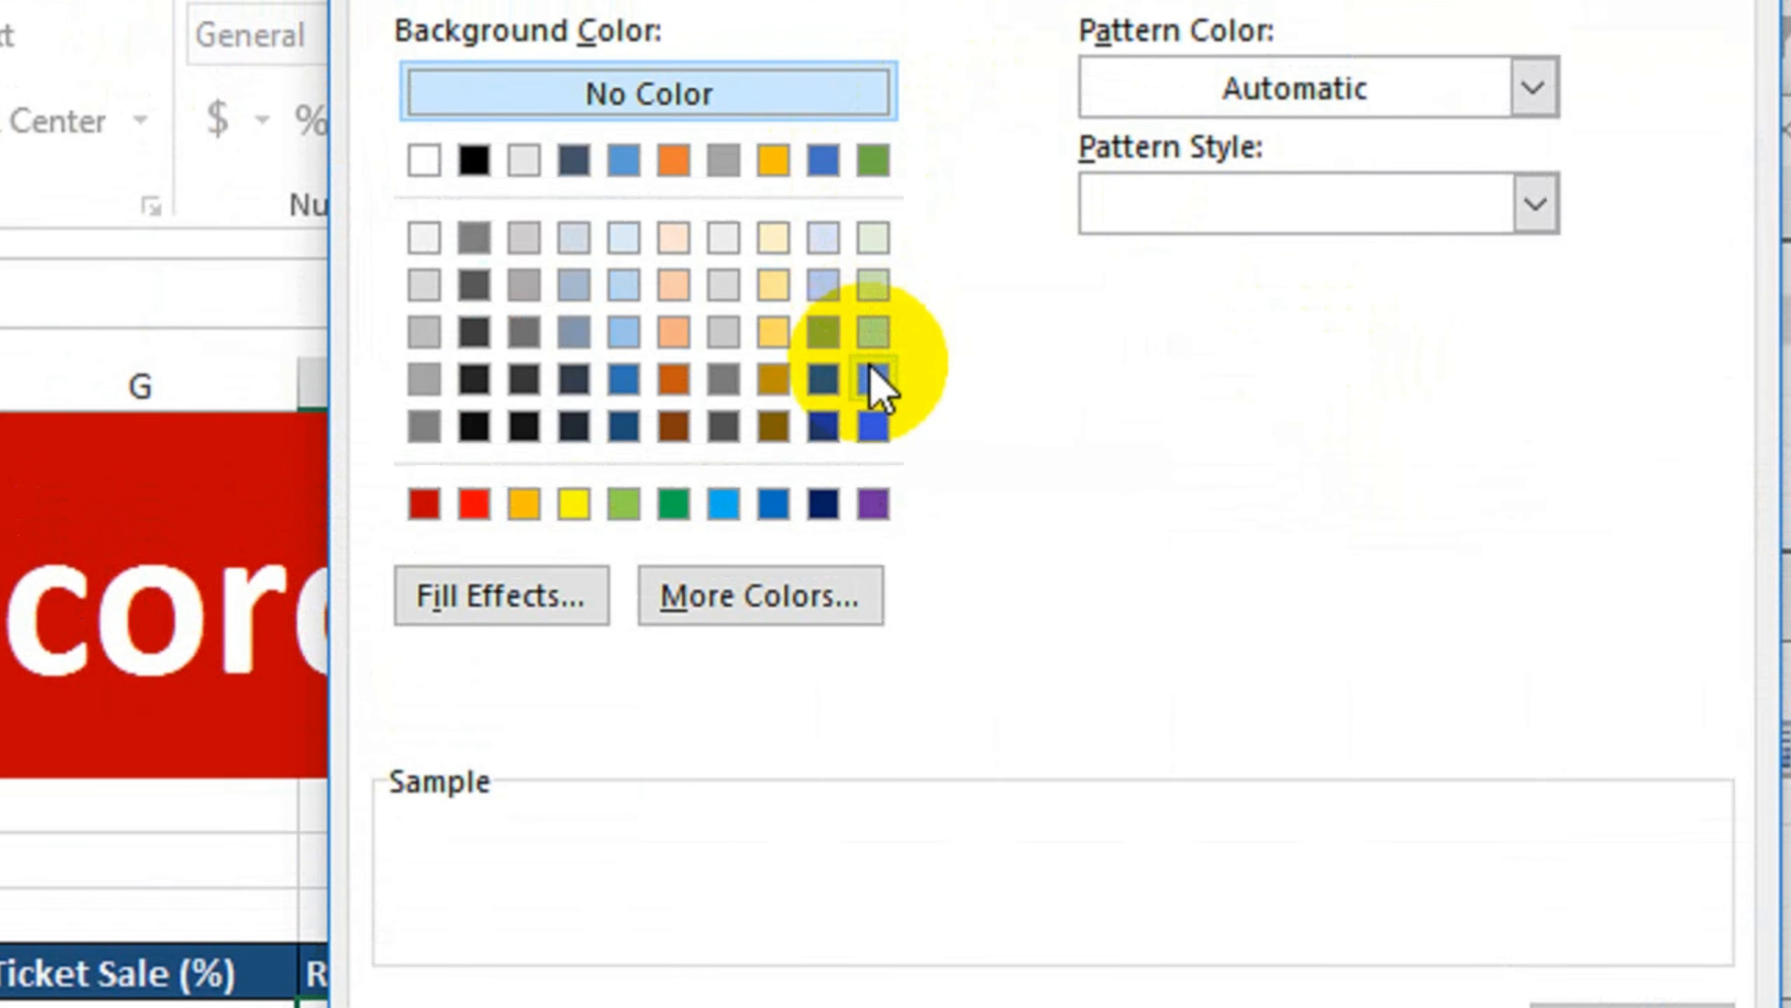
{"action": "left_click", "coordinate": [873, 373]}
{"action": "left_click", "coordinate": [571, 127]}
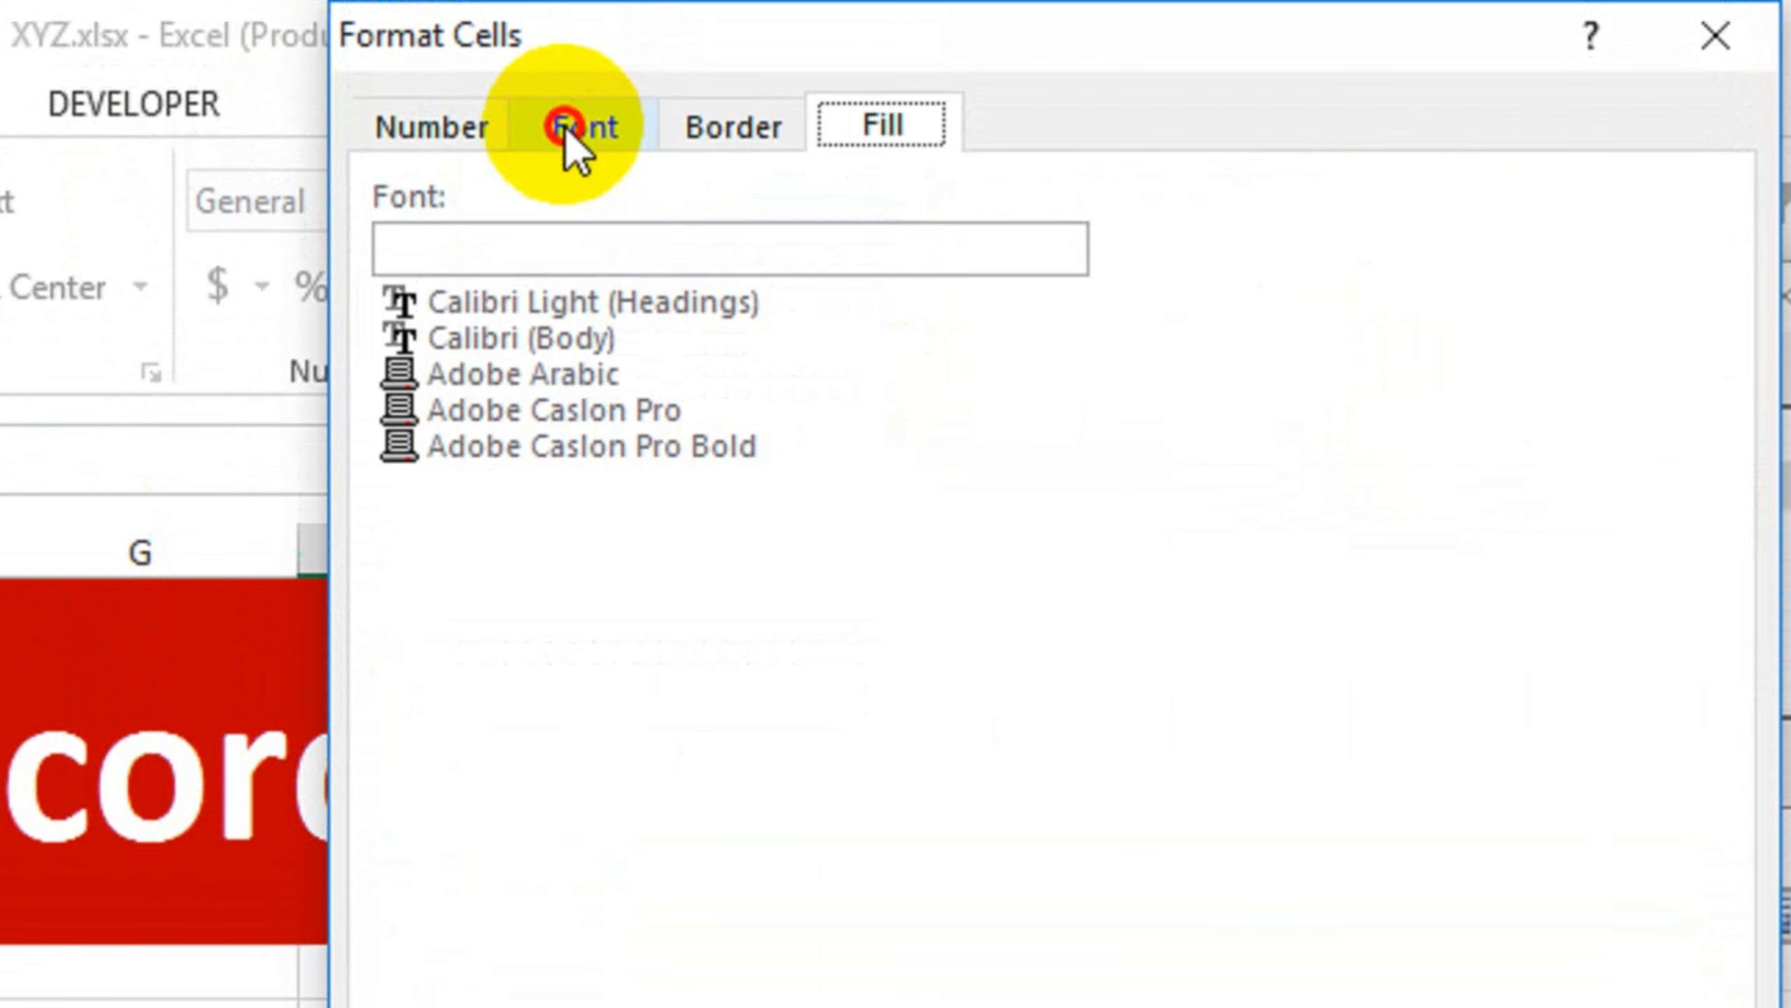
{"action": "left_click", "coordinate": [1220, 585]}
{"action": "left_click", "coordinate": [1136, 774]}
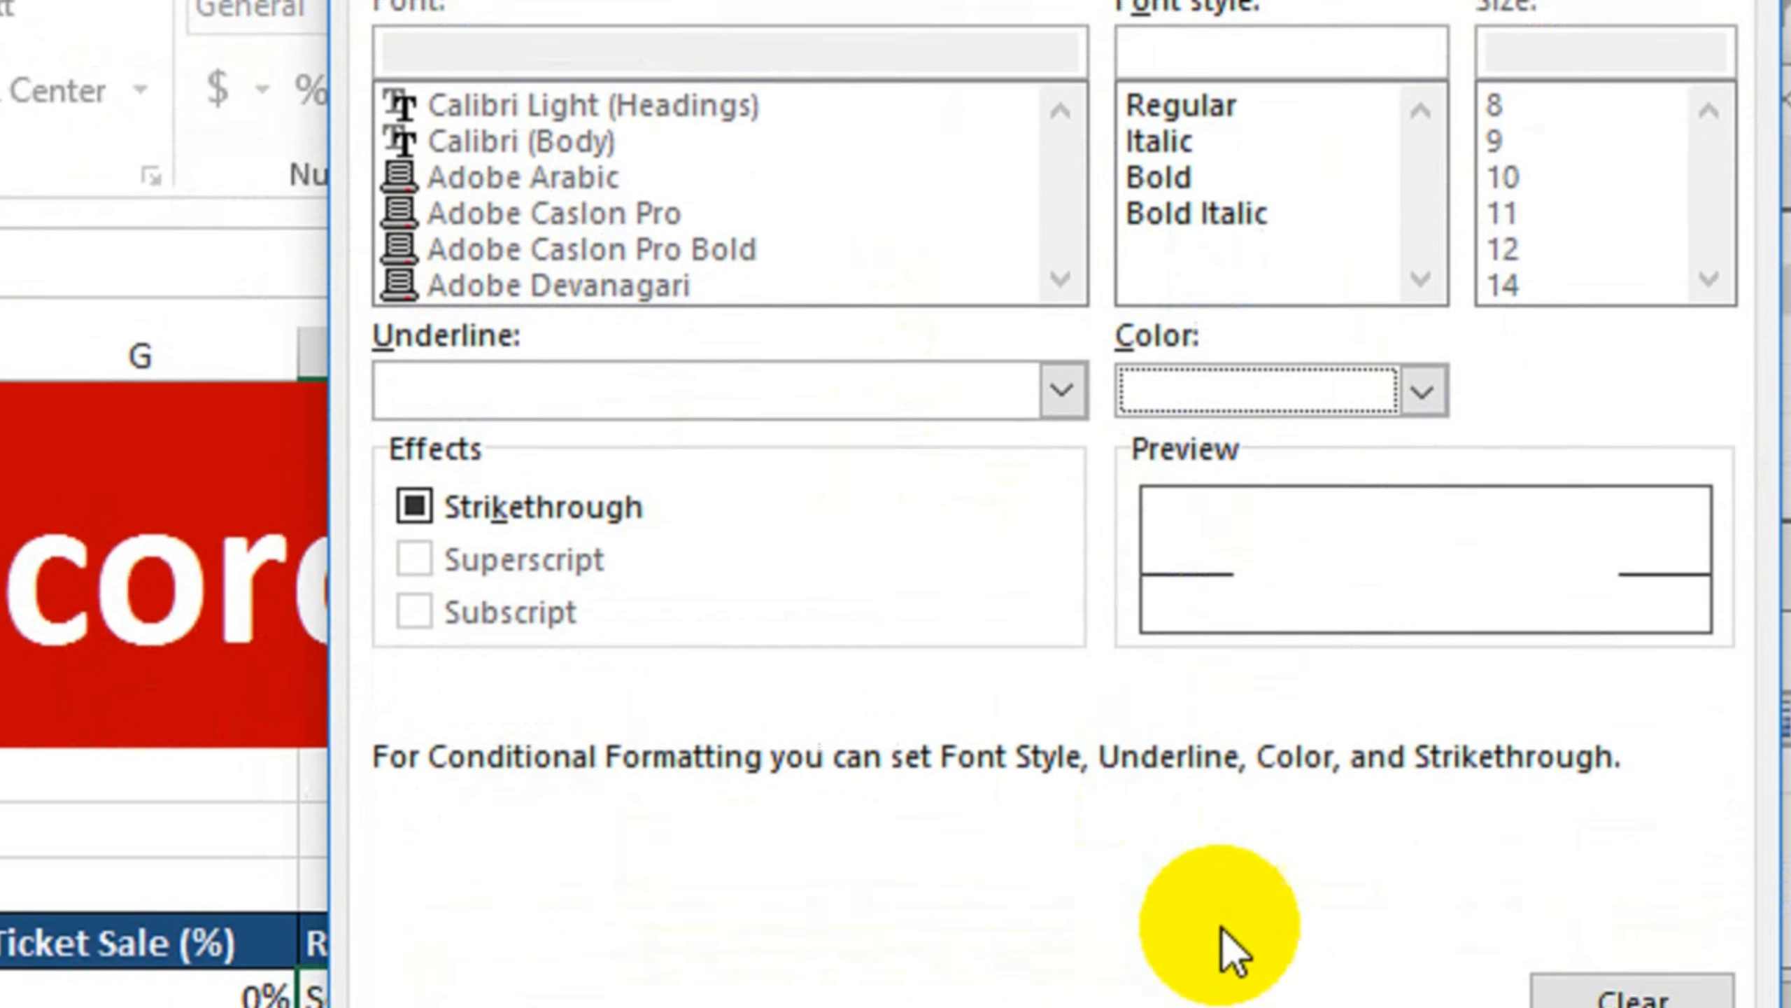
{"action": "left_click", "coordinate": [1372, 892]}
{"action": "left_click", "coordinate": [1433, 718]}
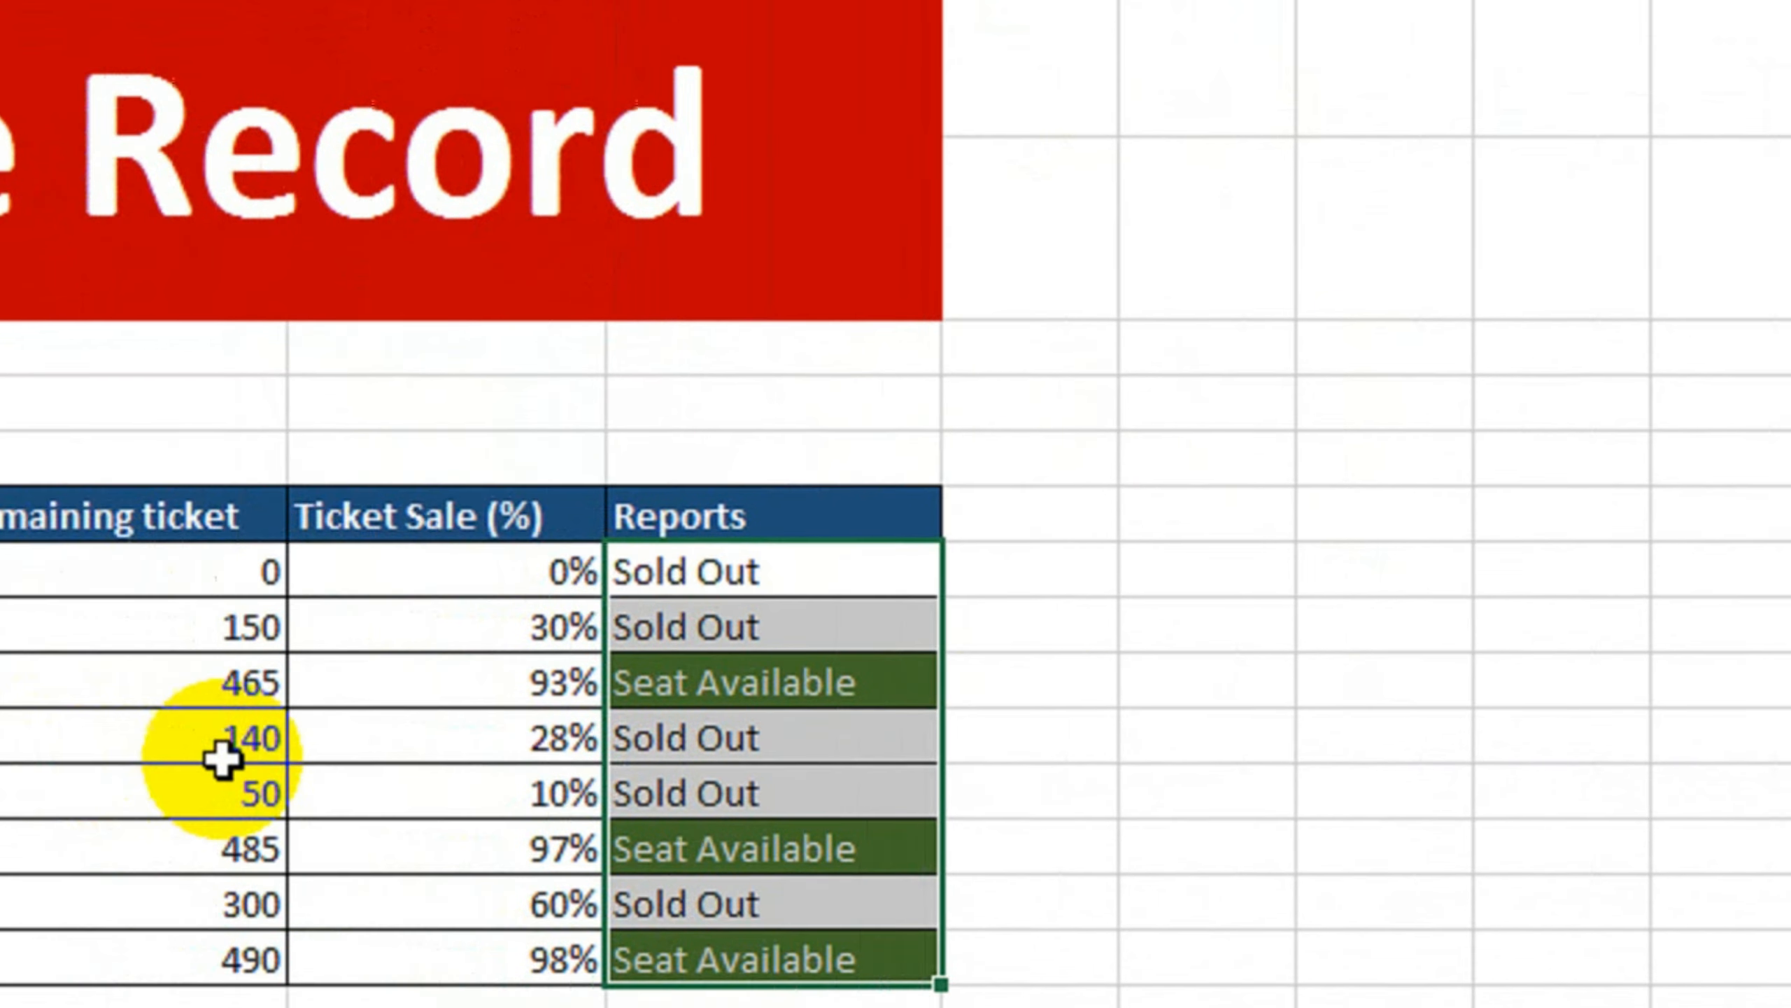
{"action": "left_click", "coordinate": [220, 762]}
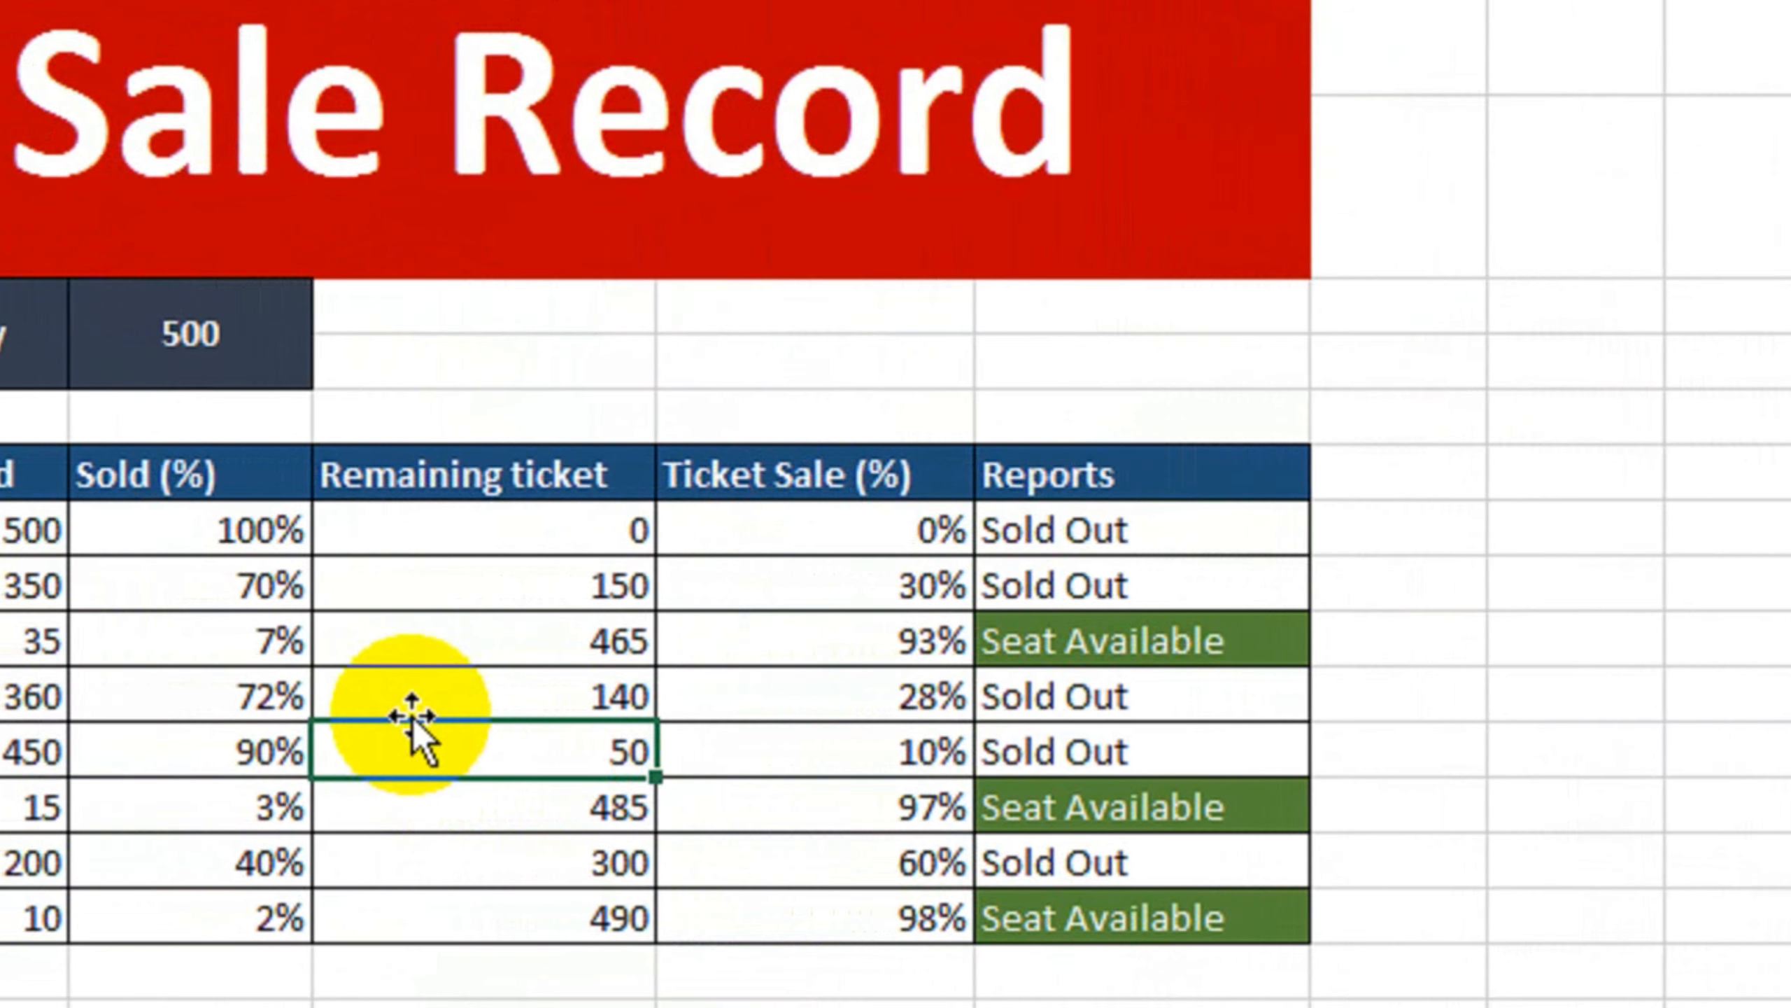
{"action": "left_click_drag", "start_coordinate": [1129, 532], "coordinate": [1141, 897]}
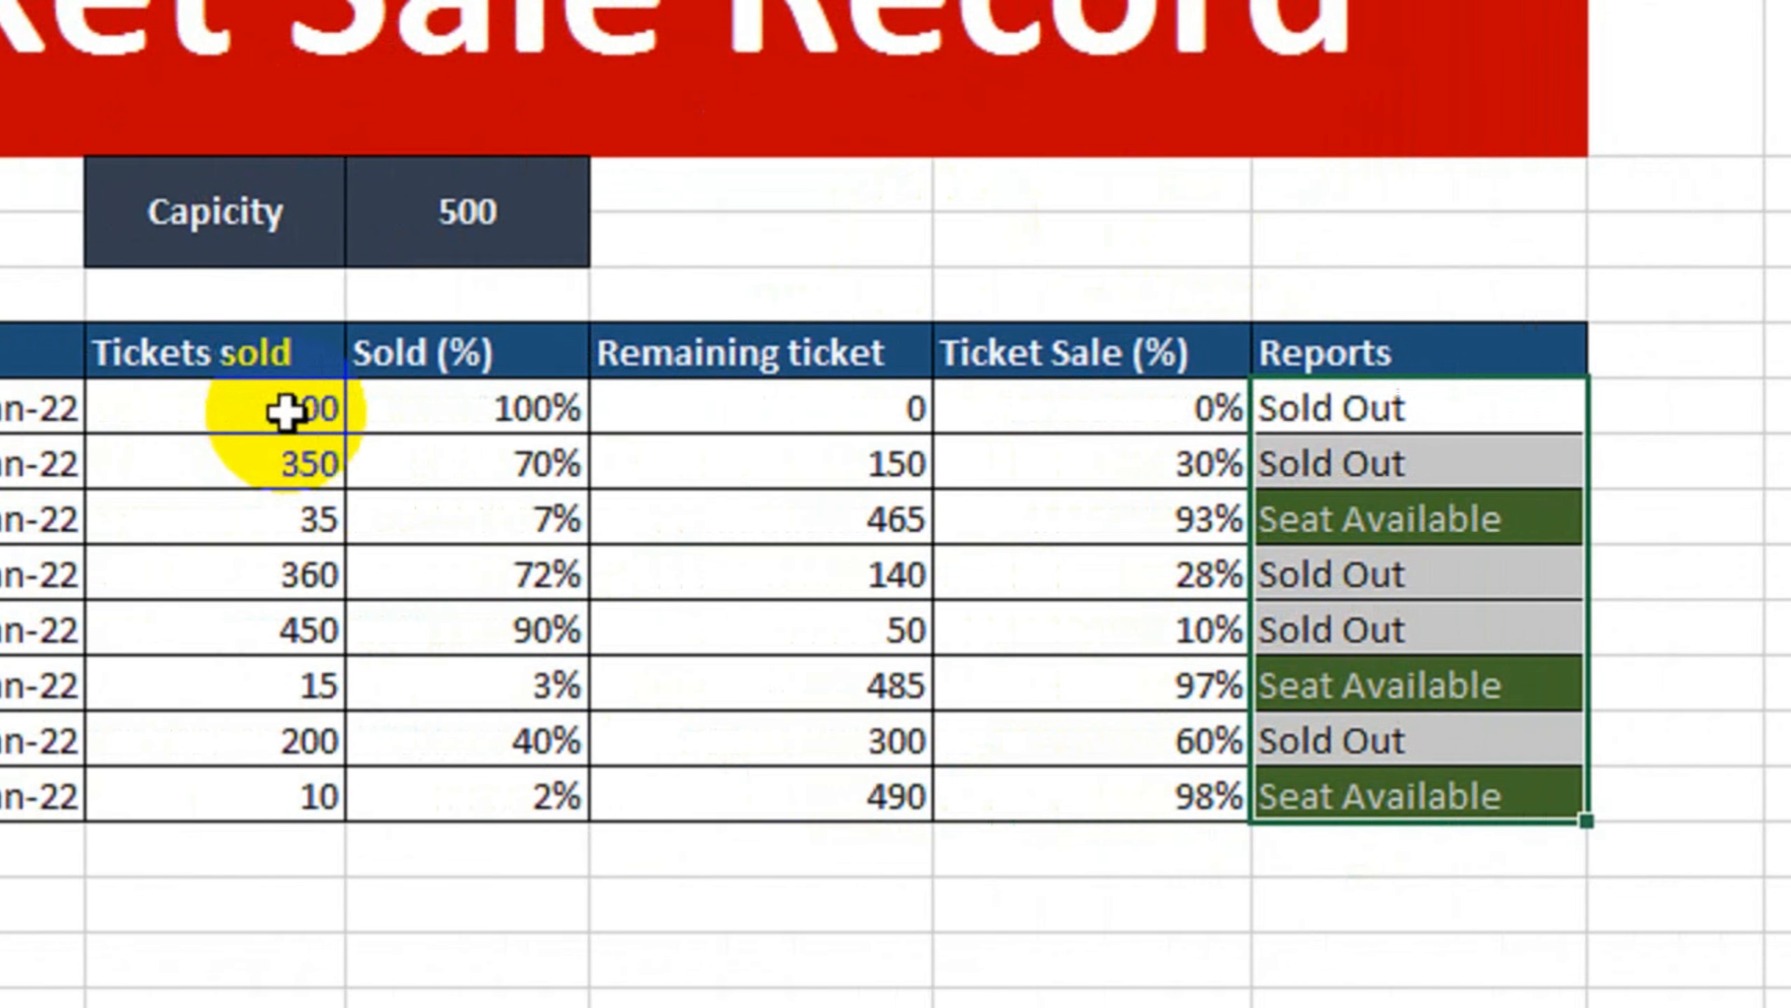
{"action": "left_click", "coordinate": [273, 261]}
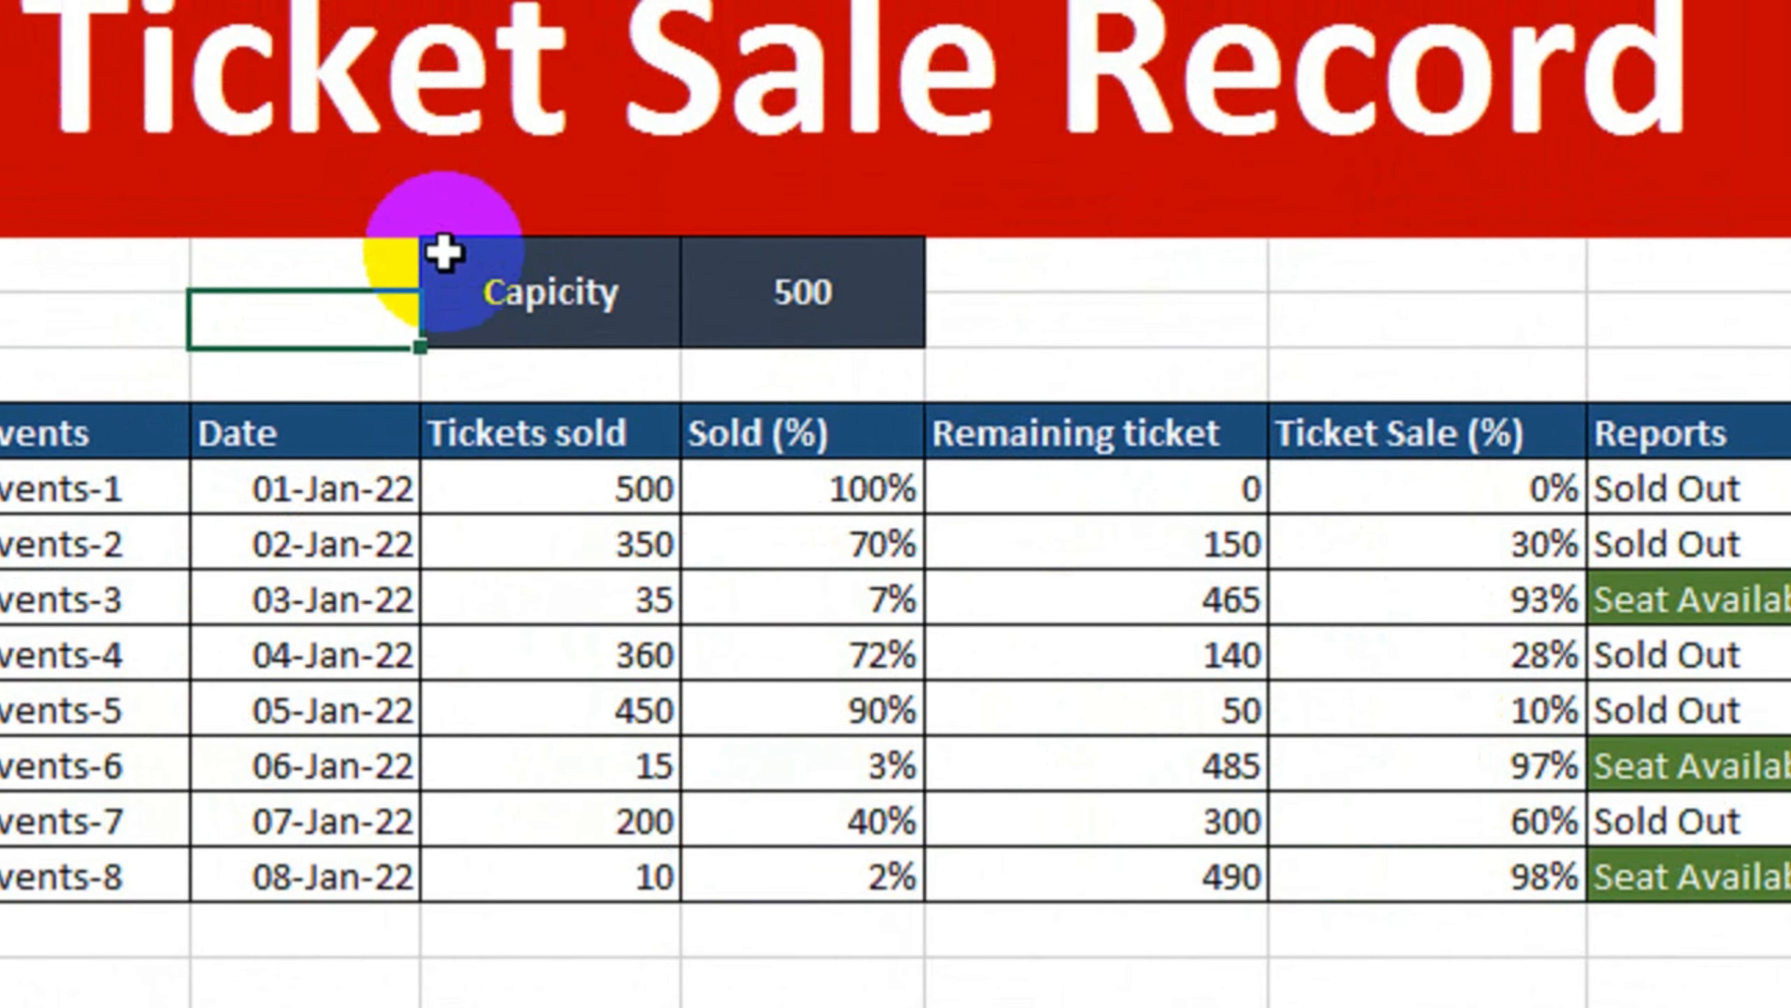